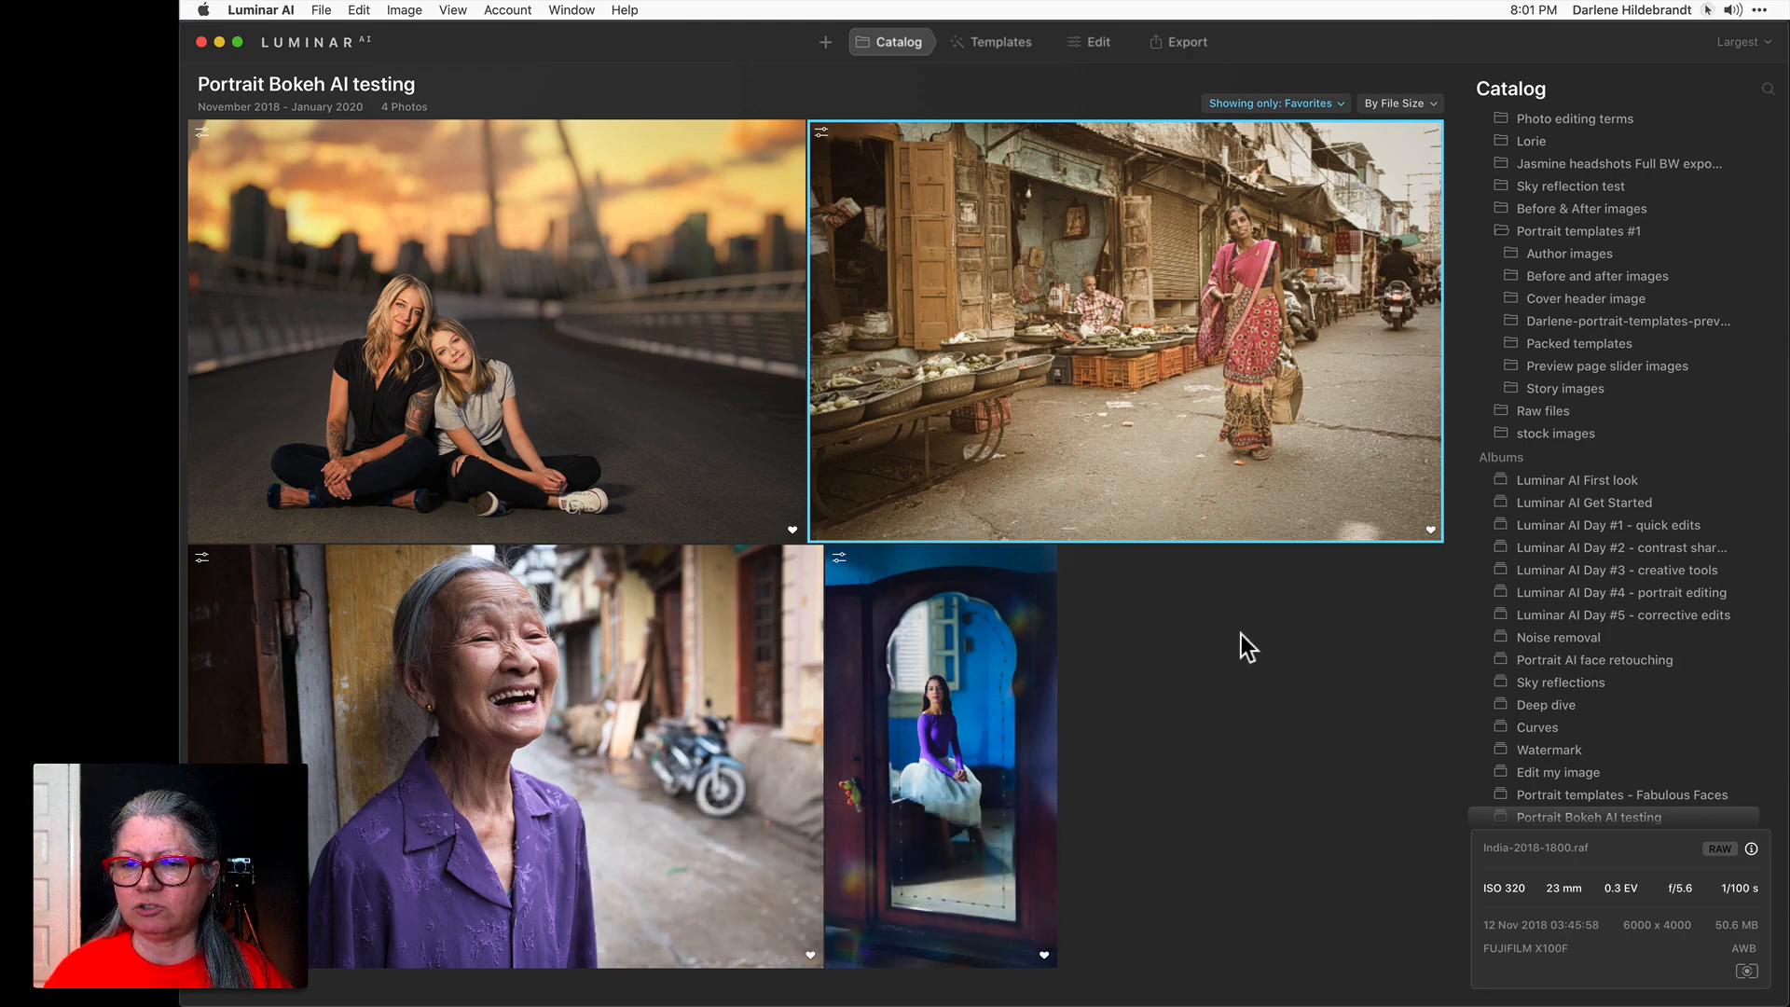
Open the bridge portrait of the two seated women for editing and compare it with its unedited version.
left_click(1070, 304)
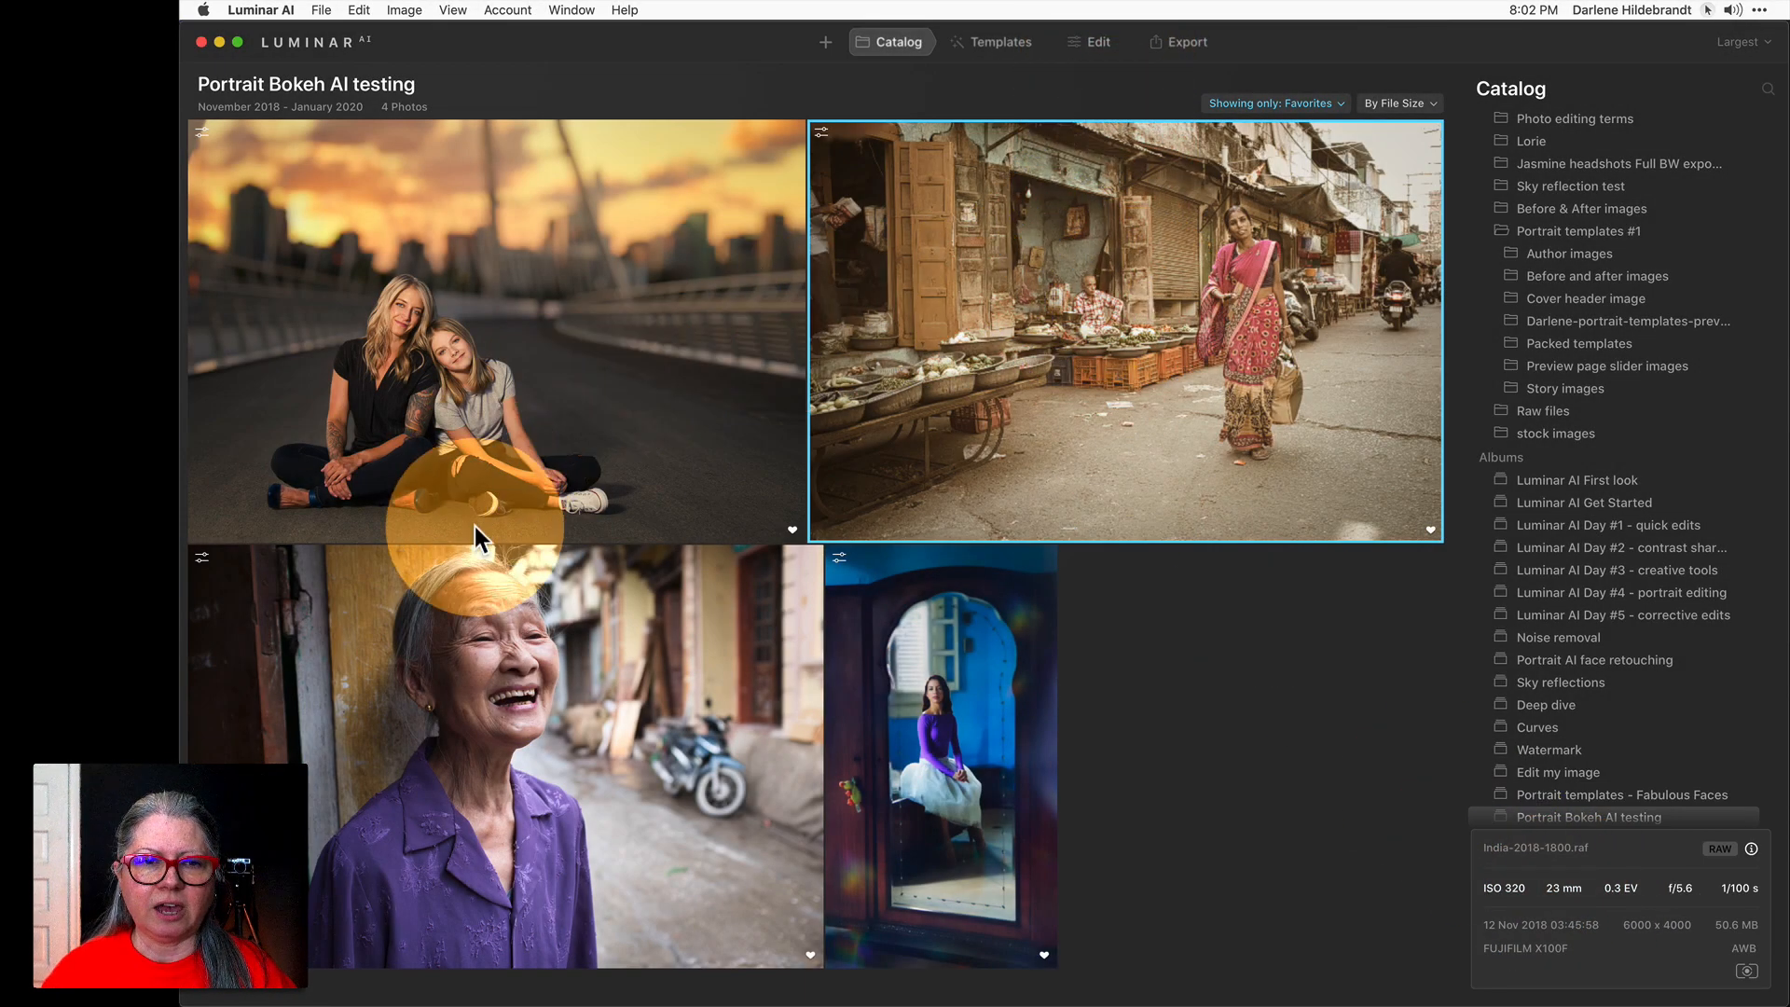
left_click(501, 280)
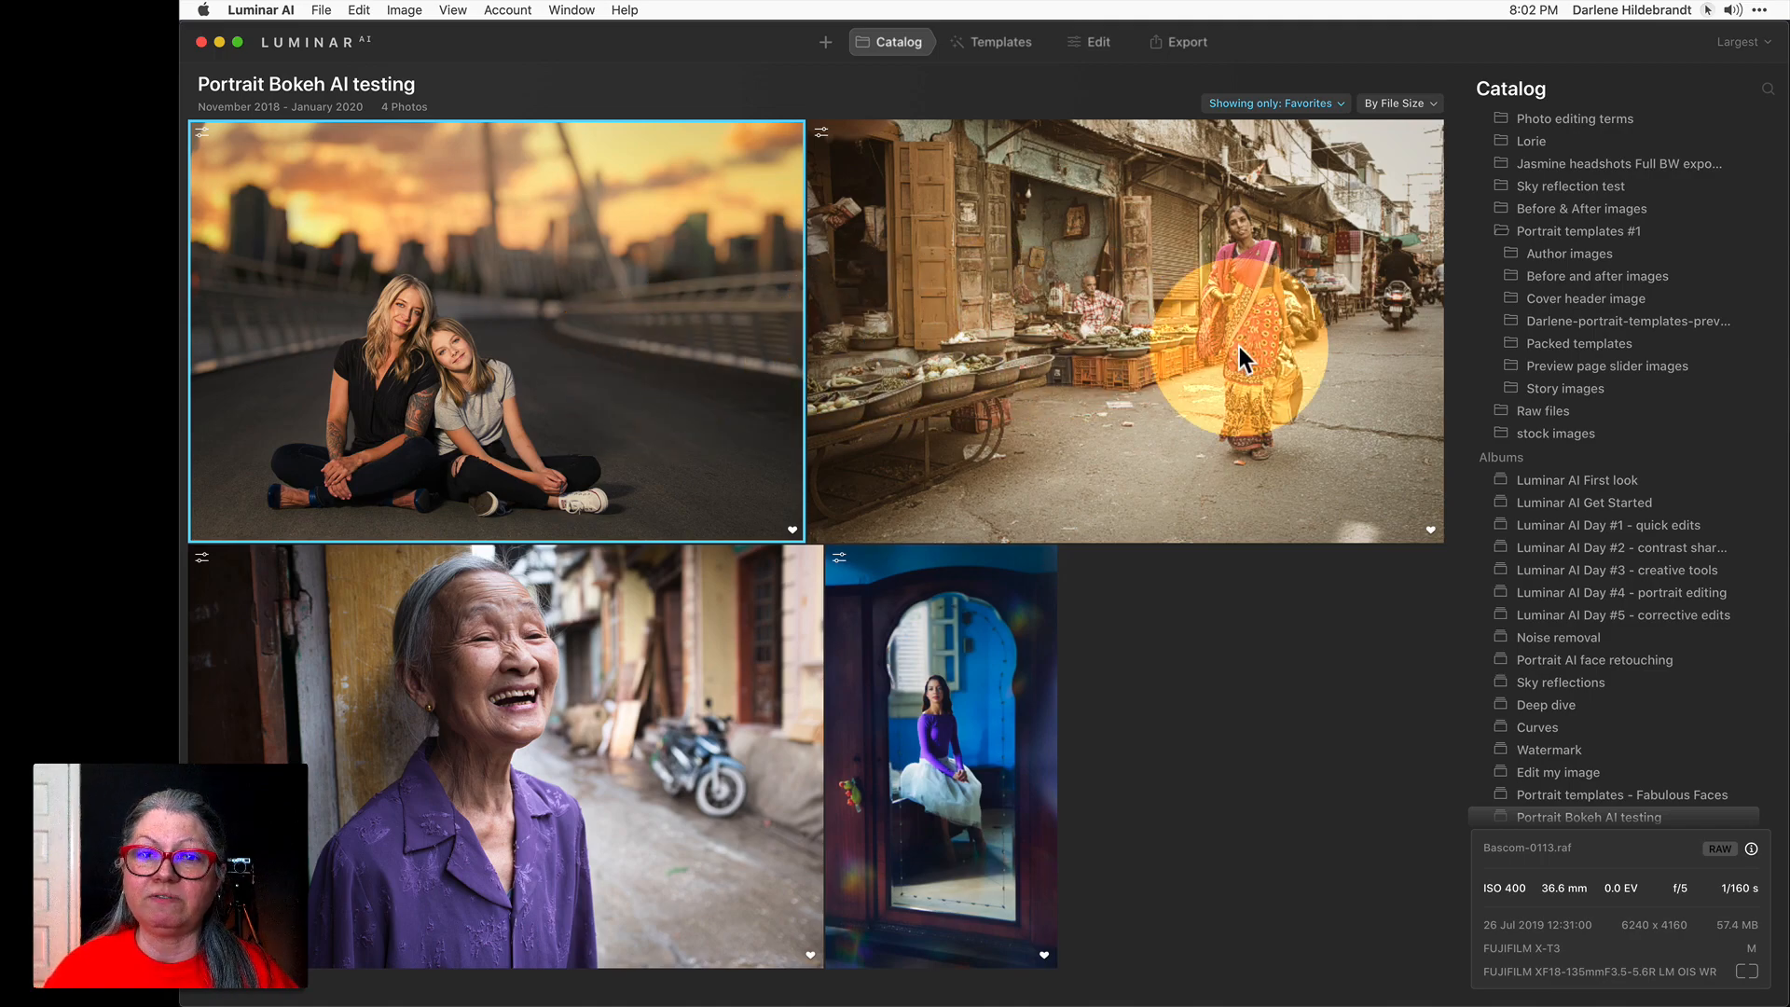
double_click(636, 350)
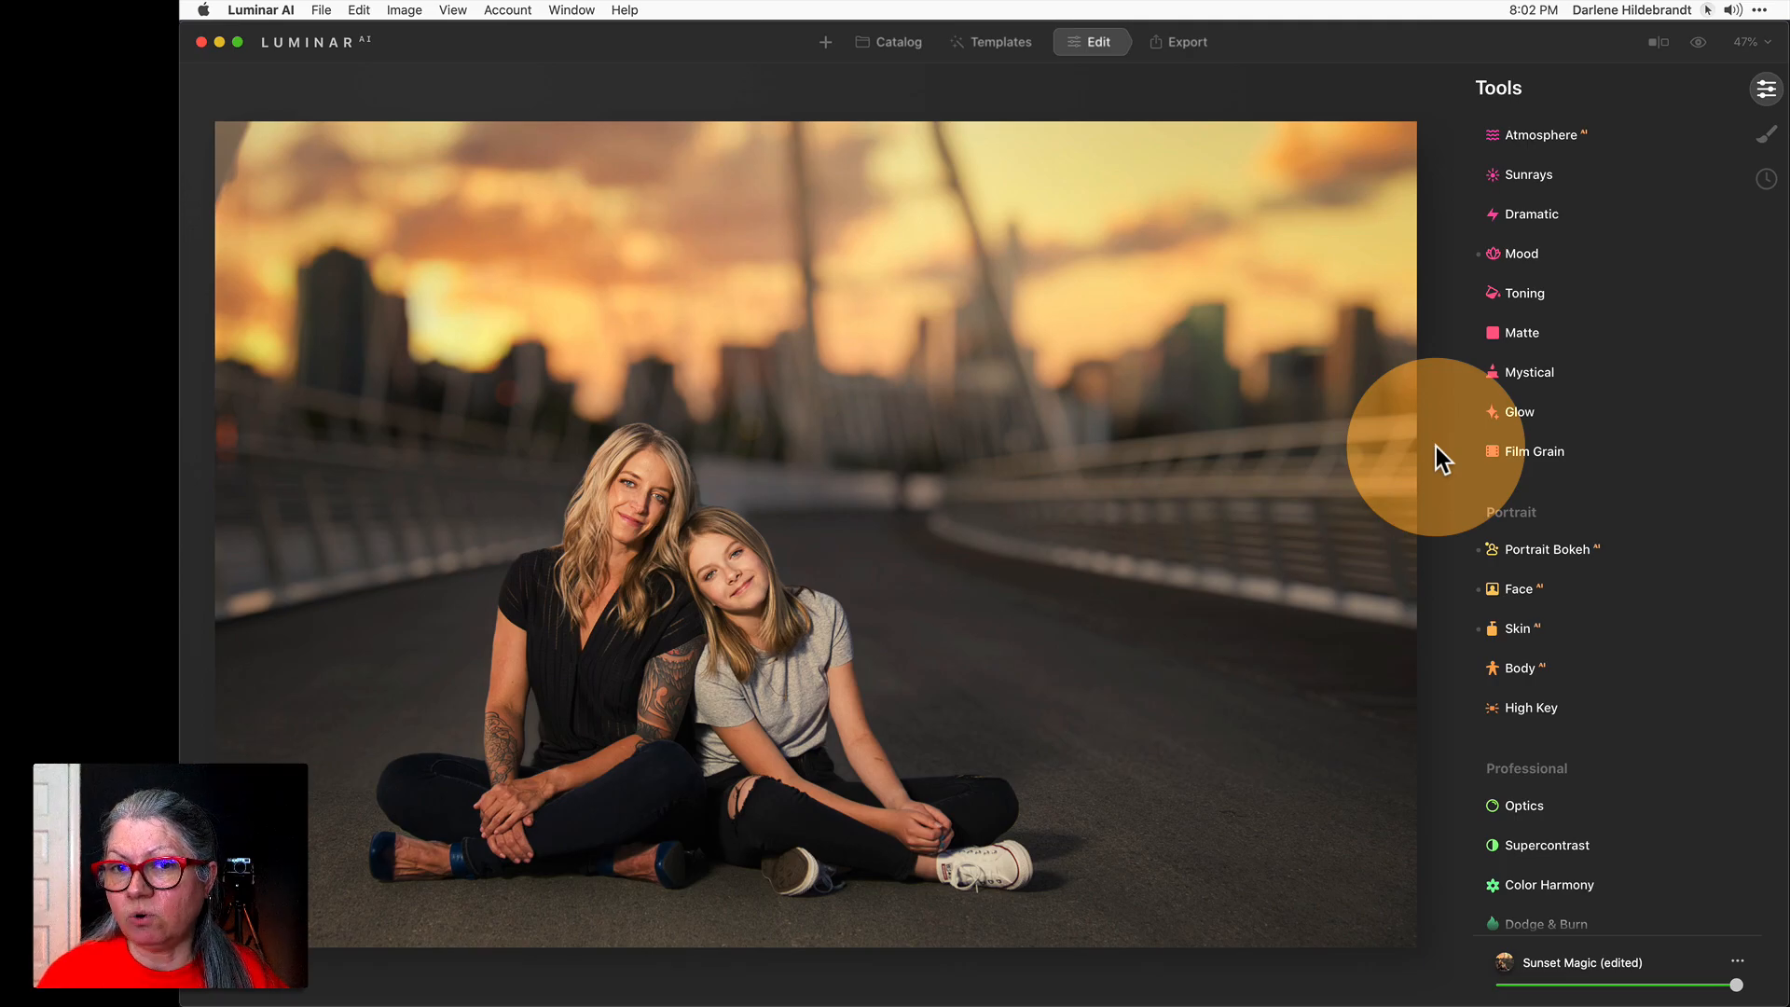
key("backslash")
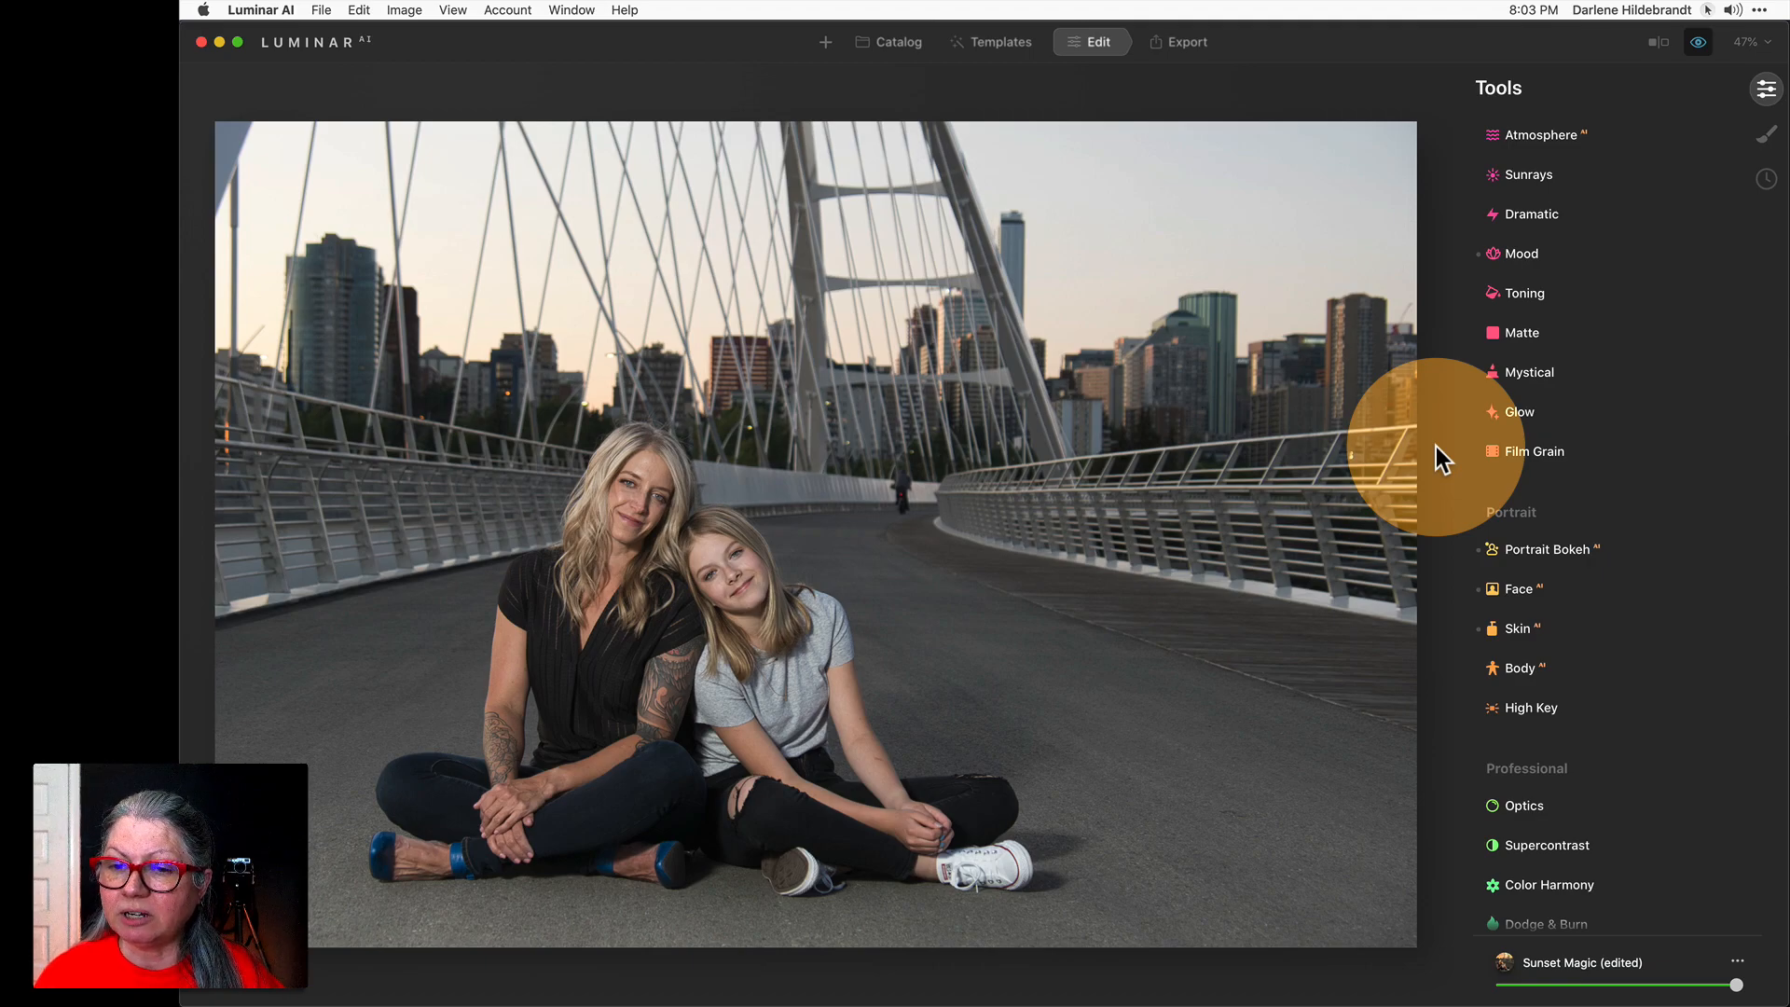
key("backslash")
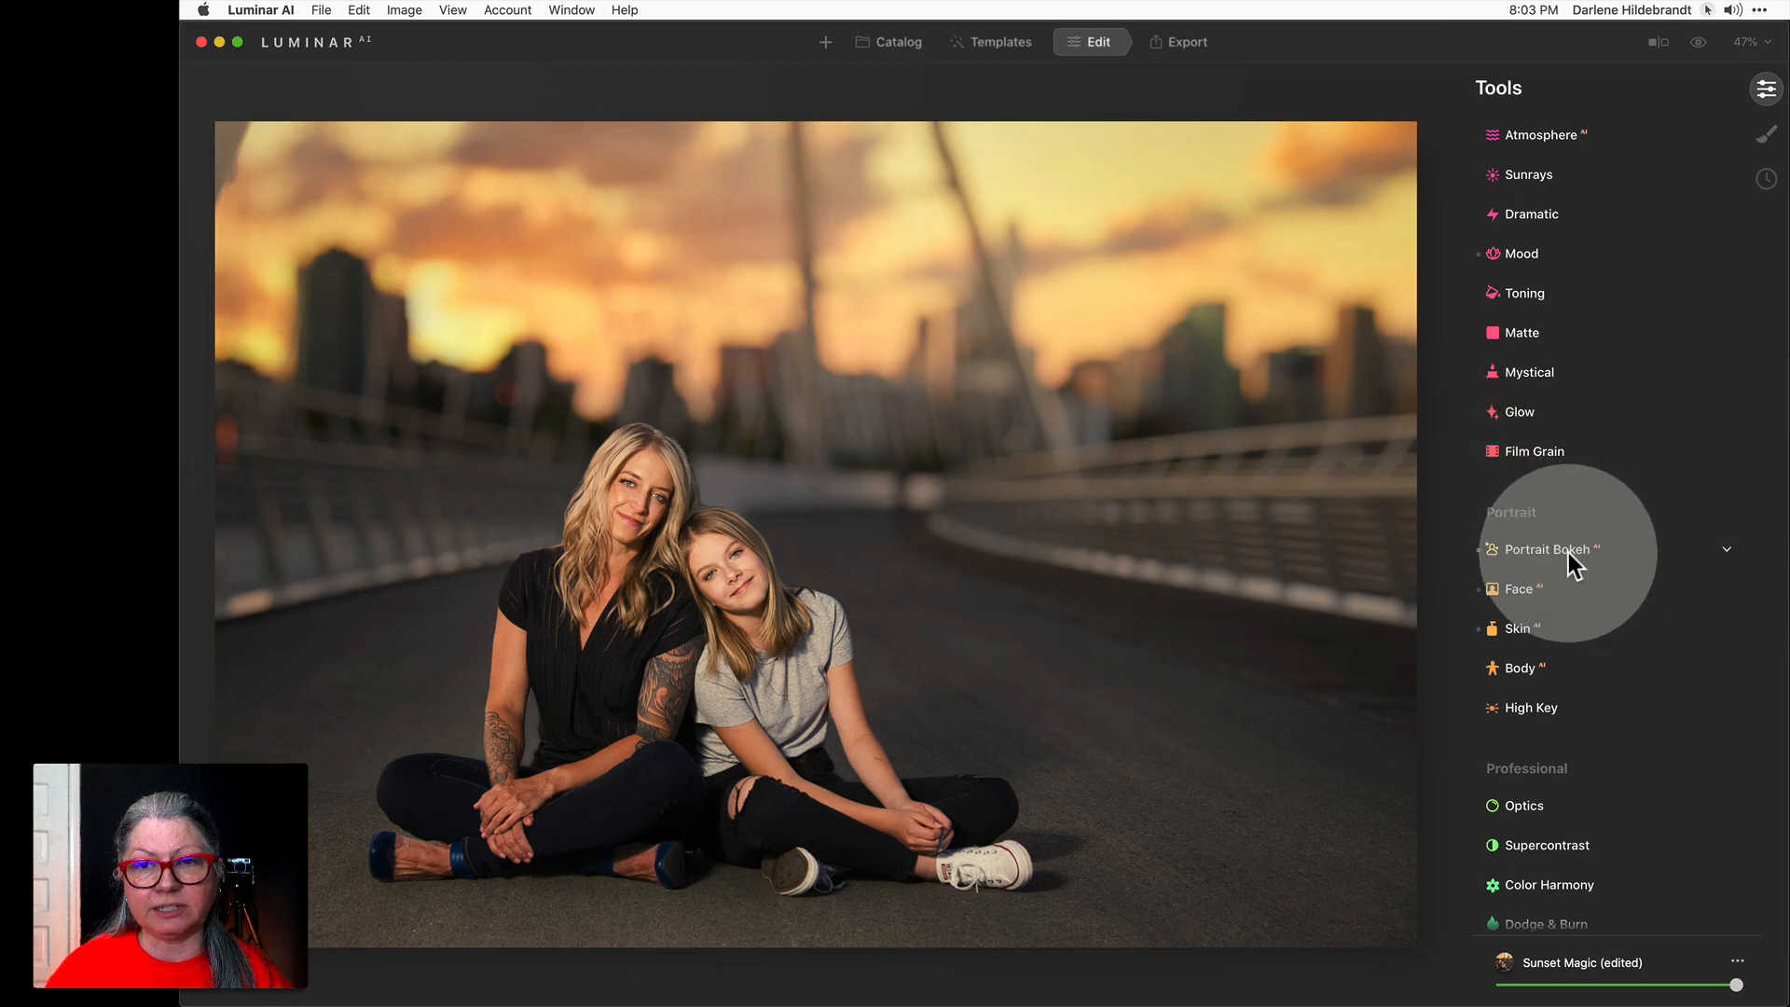
Check for Luminar AI program updates and dismiss the result.
scroll(1564, 554, "up", 10)
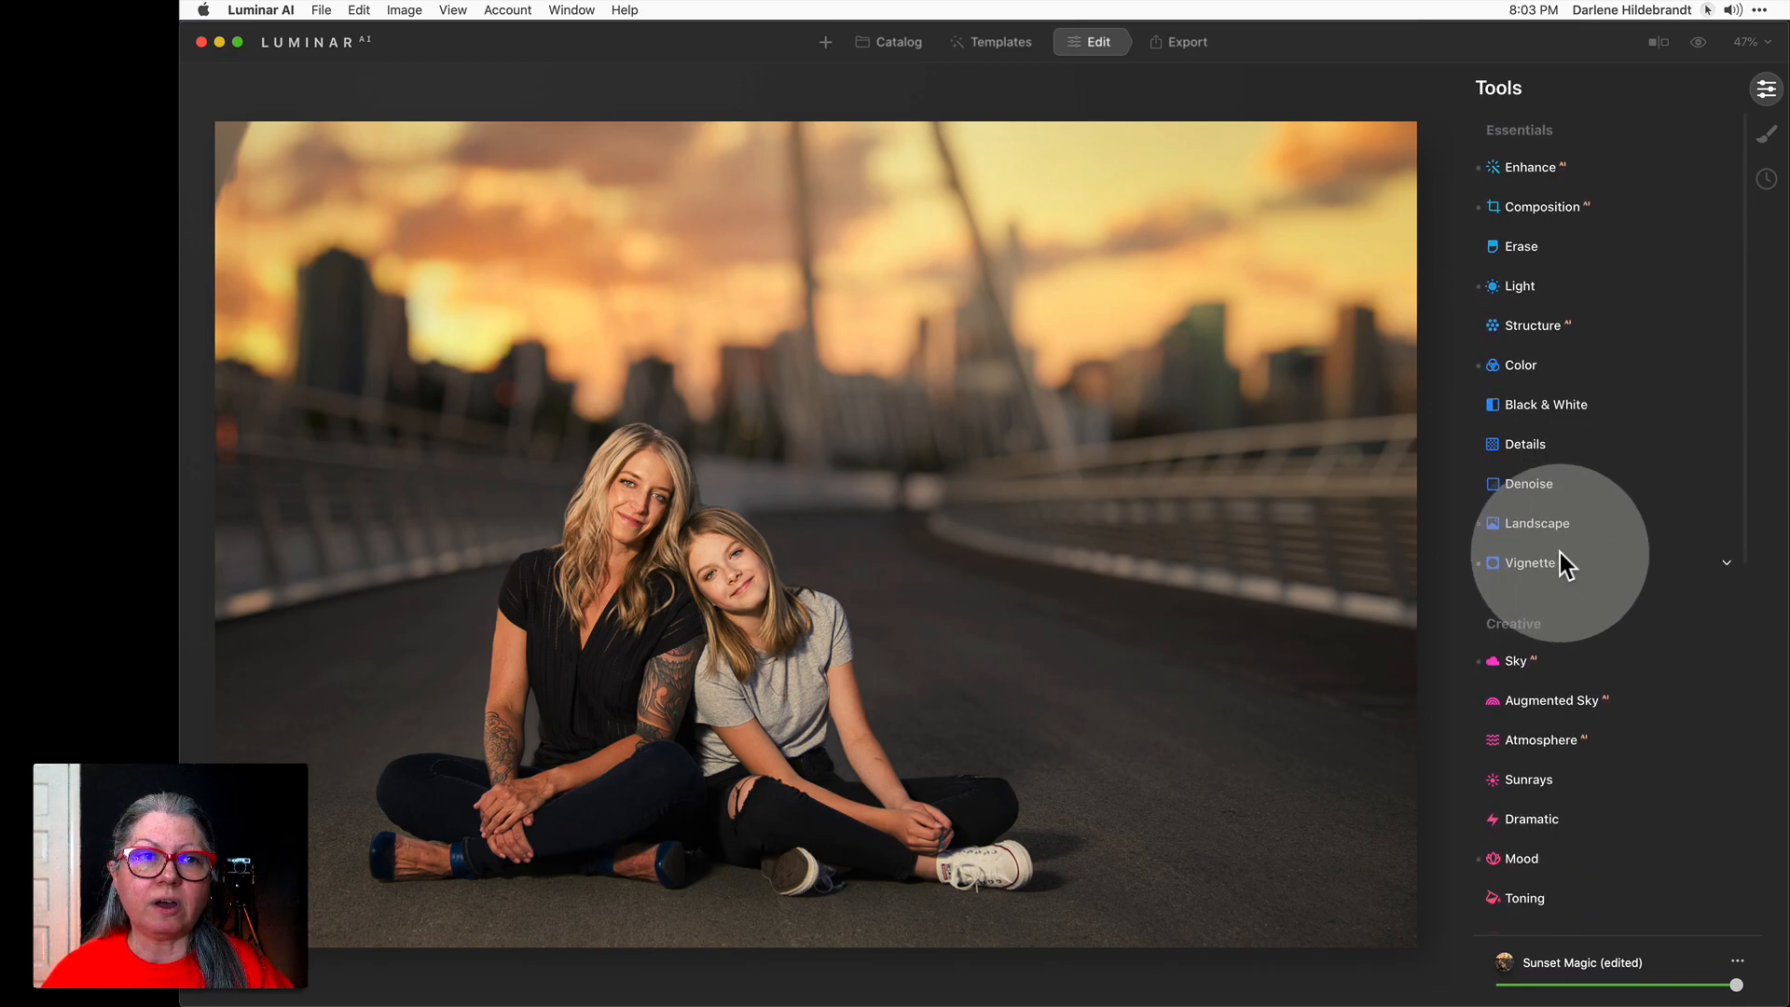
left_click(371, 85)
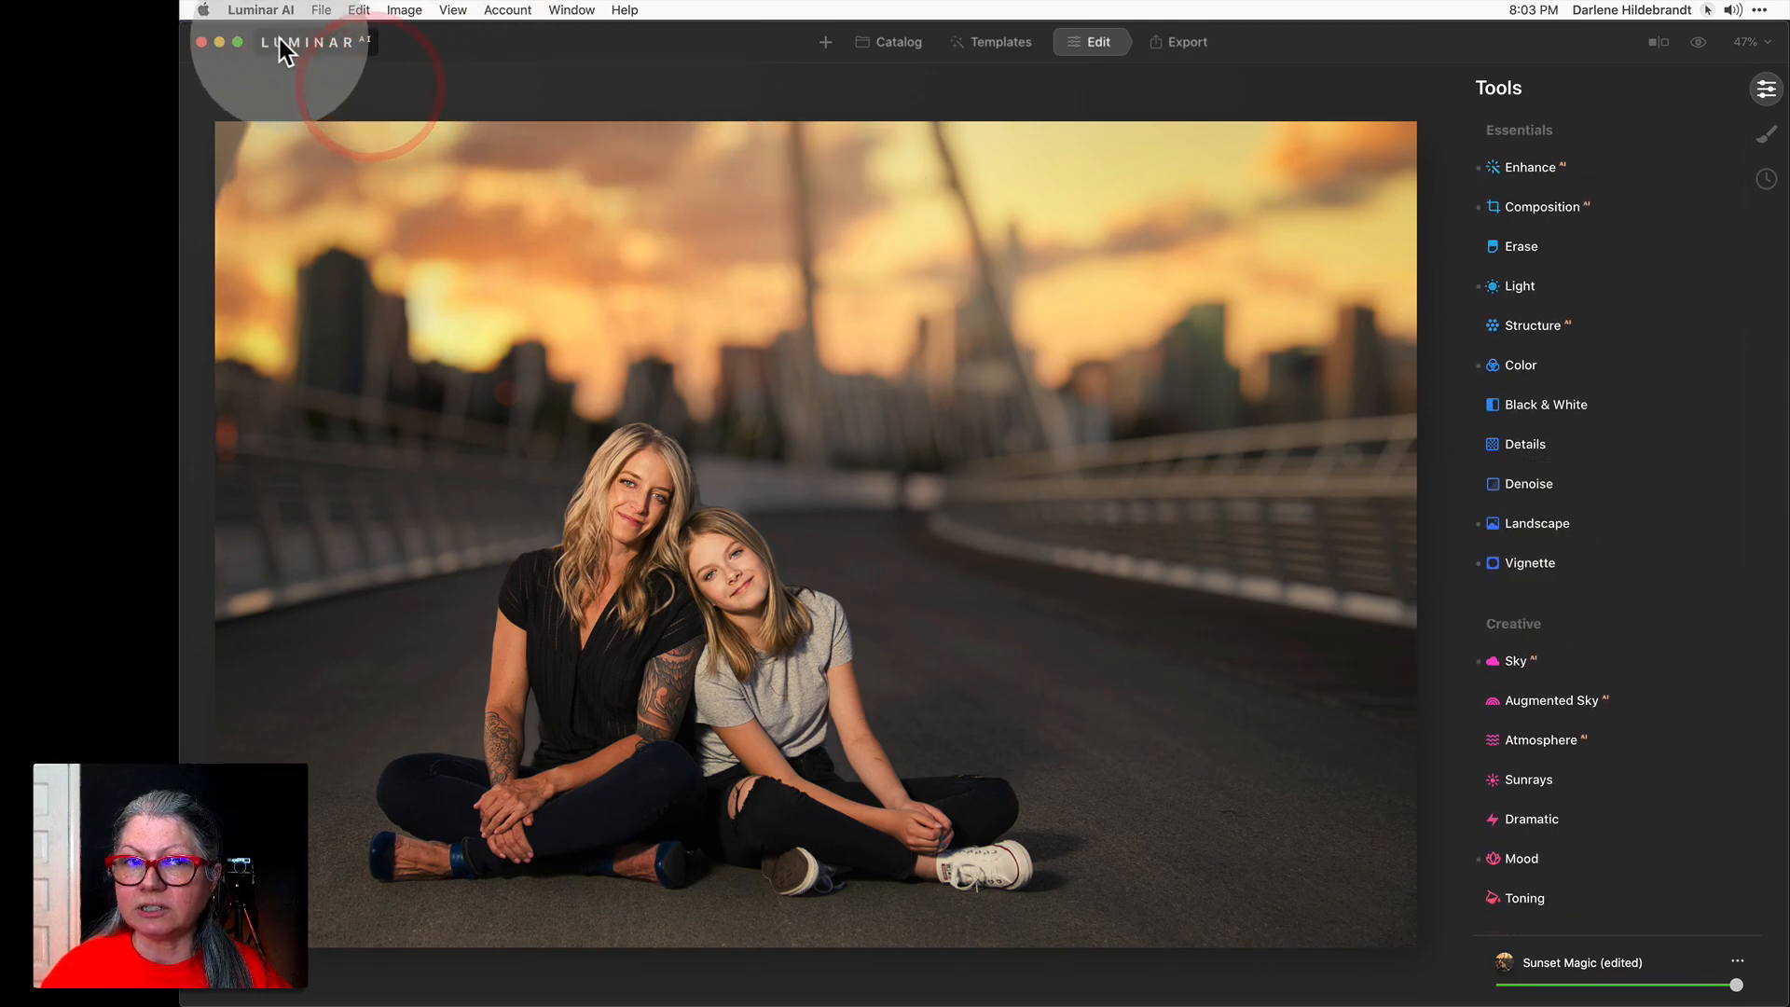
left_click(263, 9)
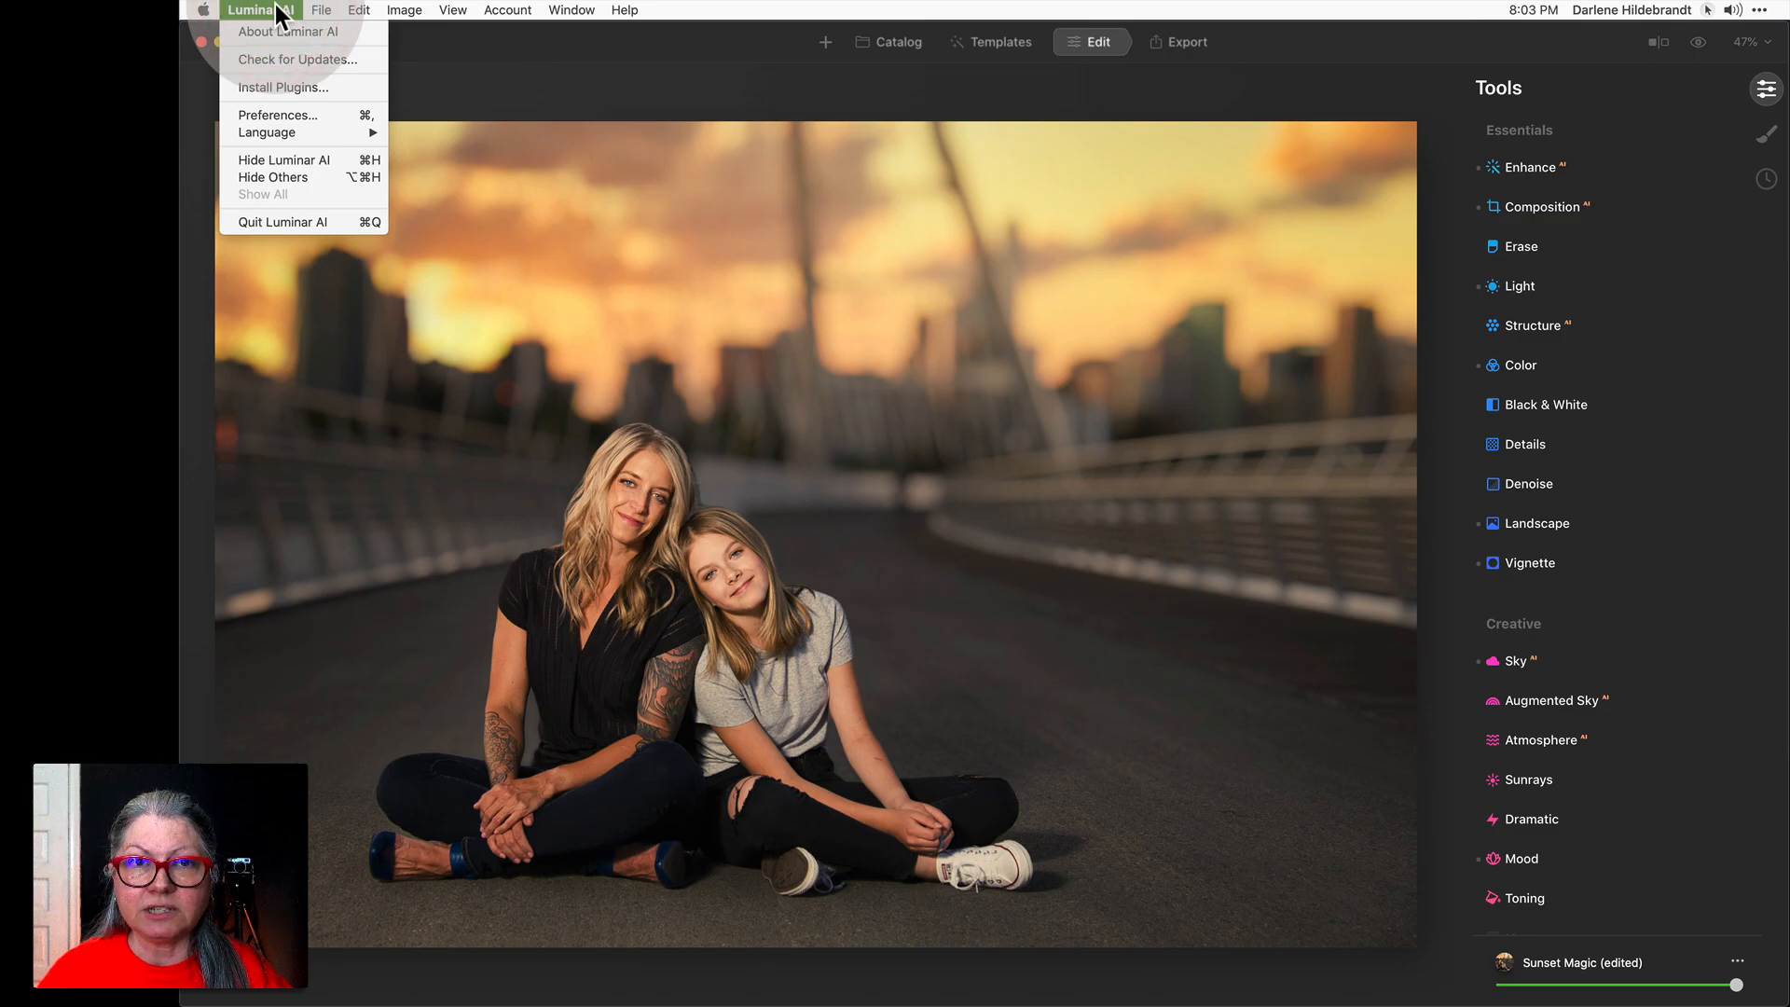
left_click(299, 64)
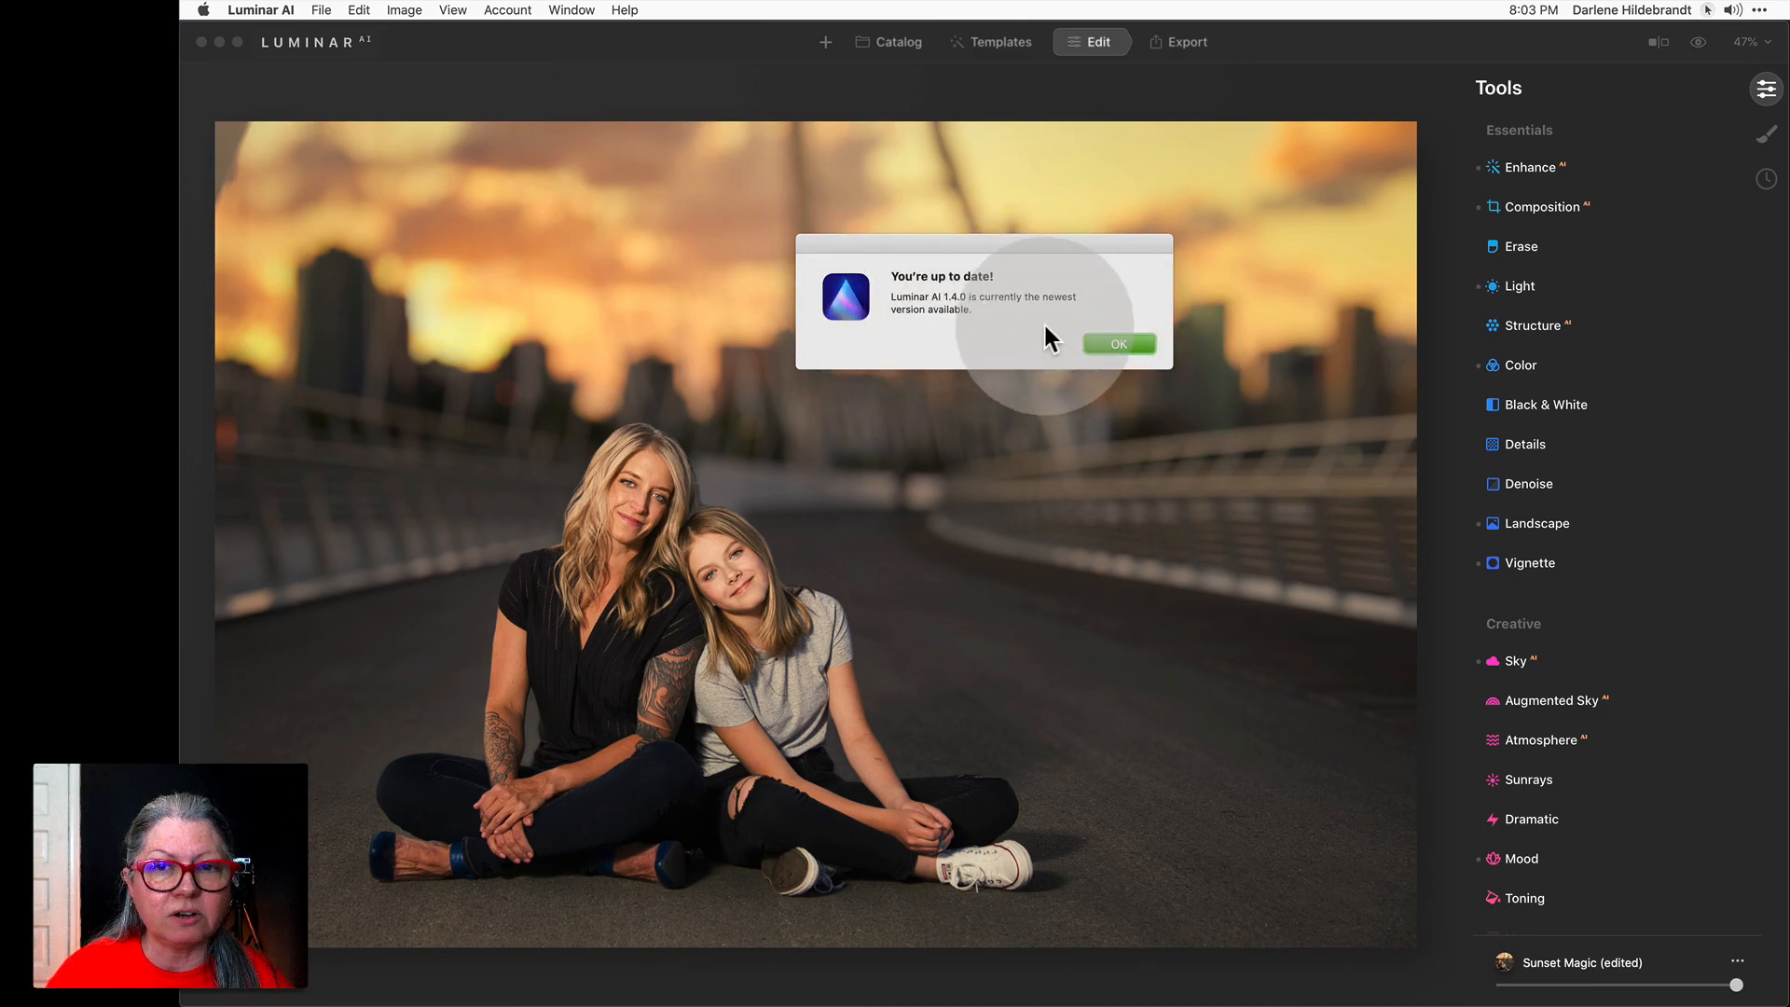
left_click(1102, 347)
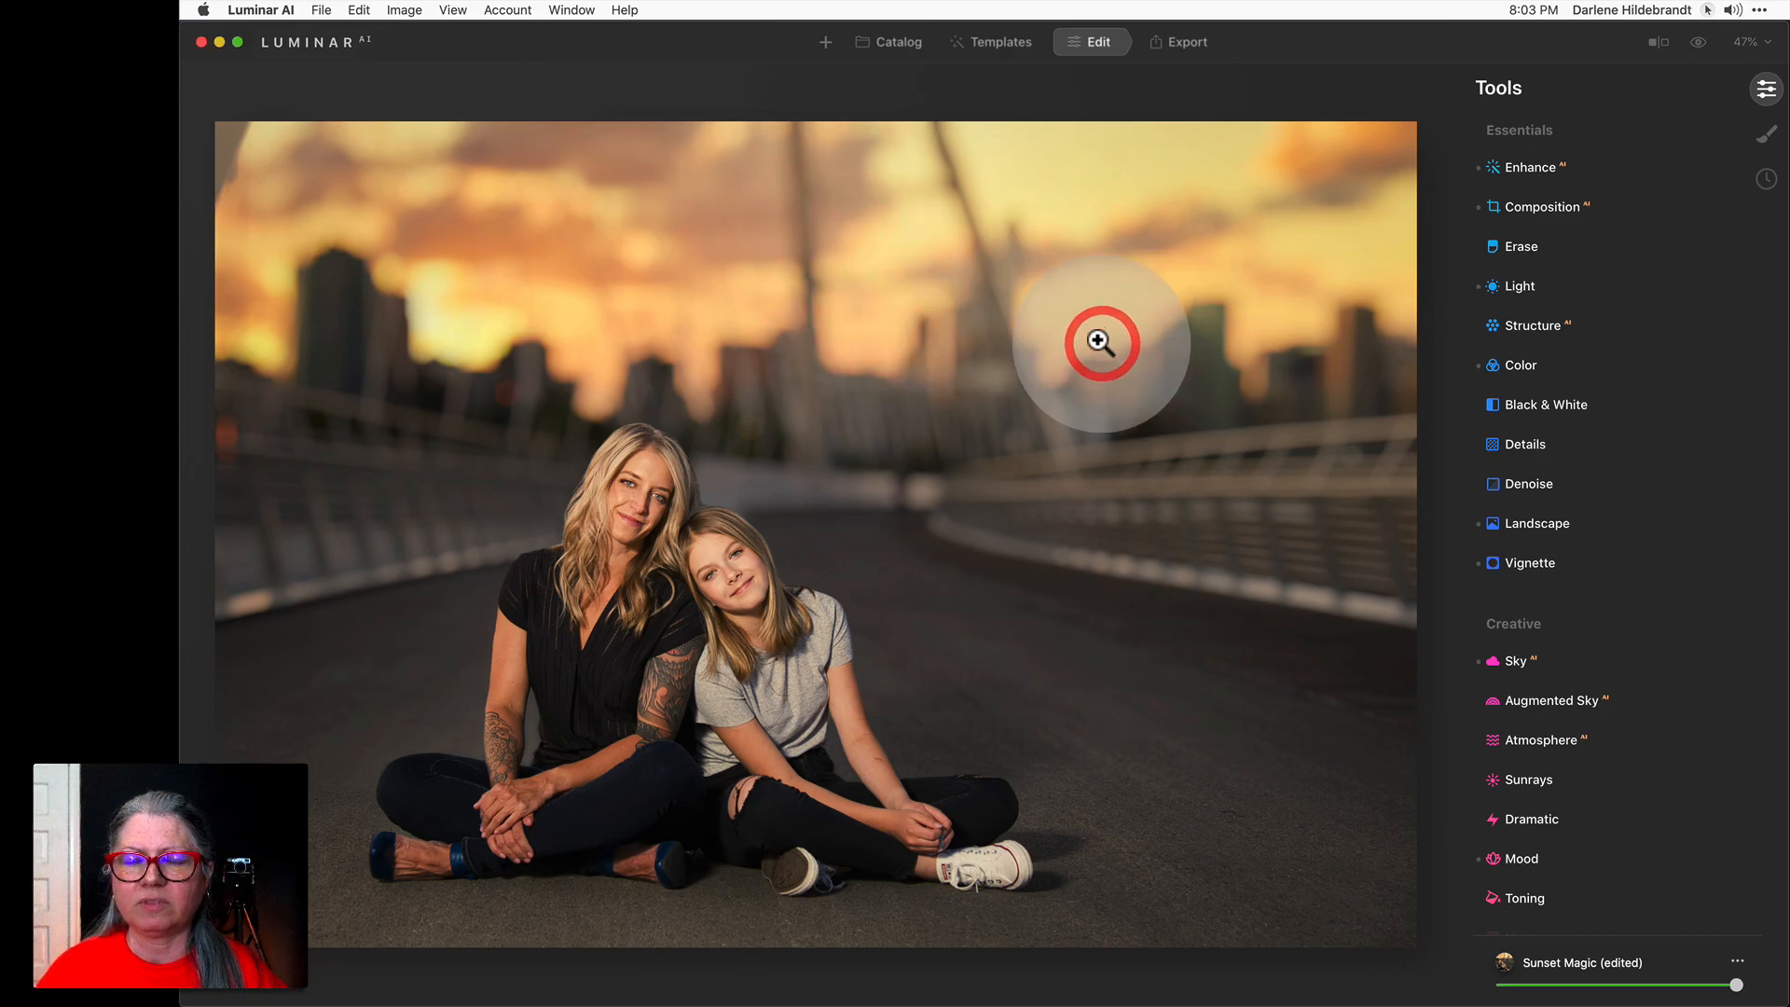
Reset the Portrait Bokeh AI adjustments on the bridge portrait and set the effect's Amount to 70.
scroll(1579, 657, "down", 1)
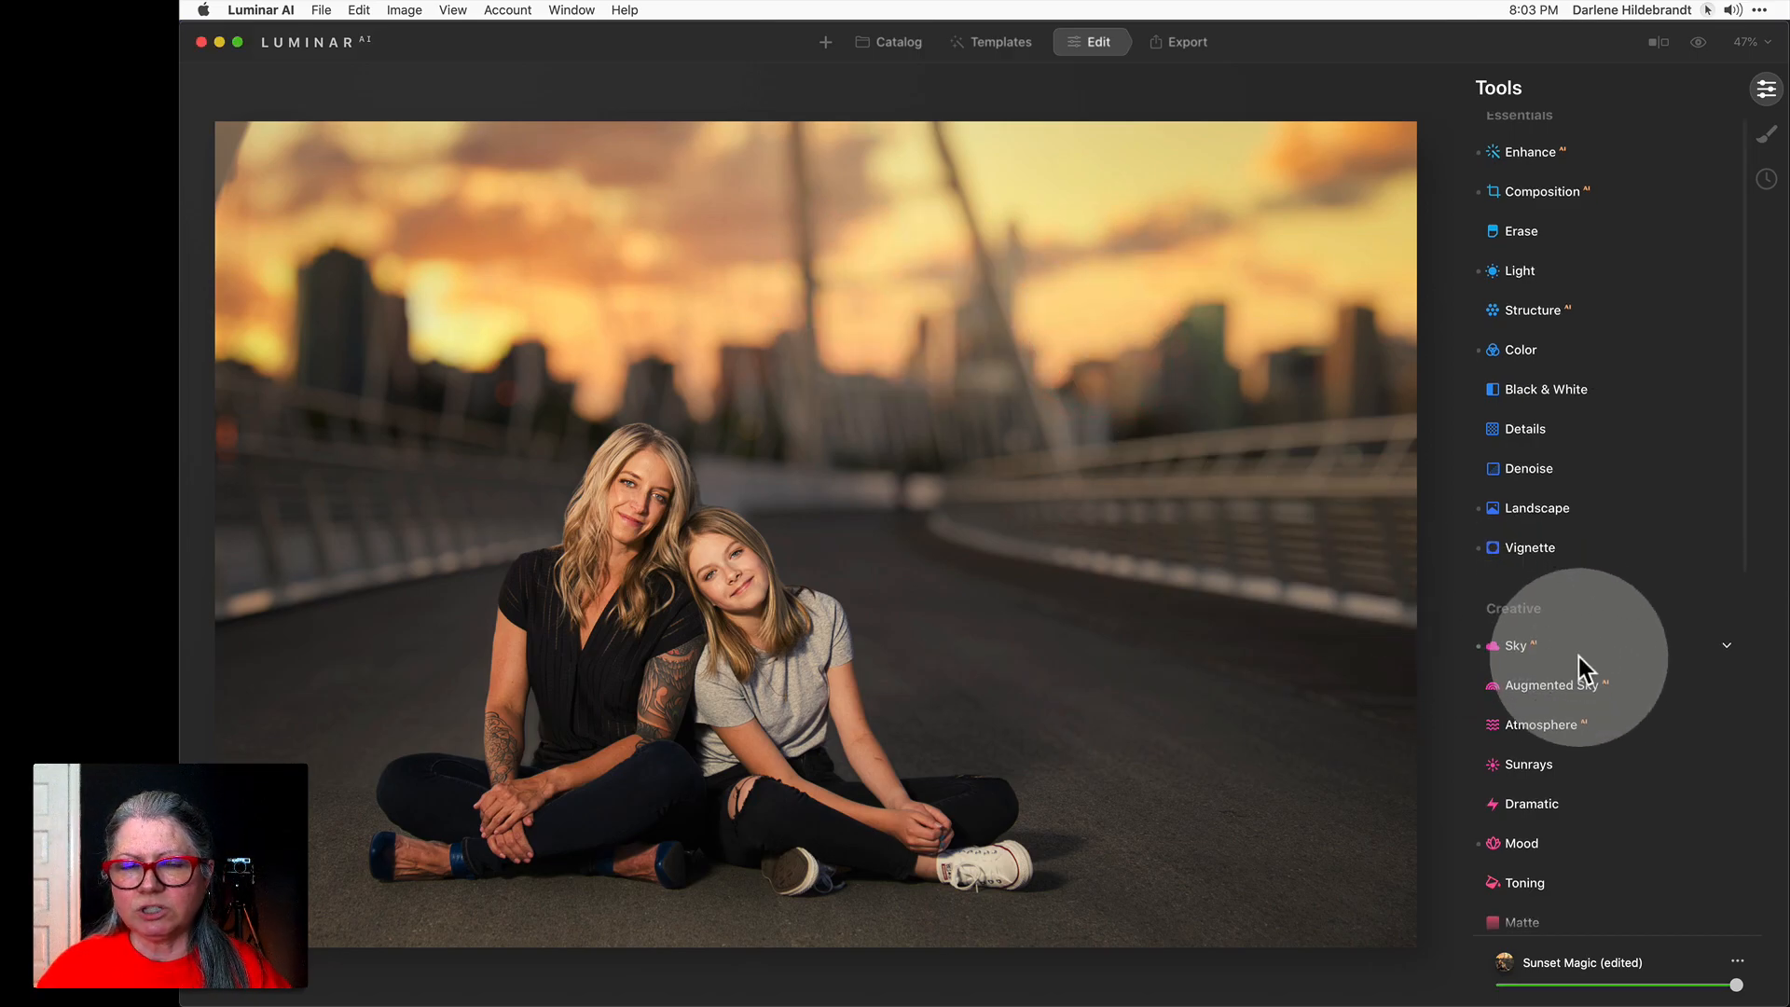
scroll(1579, 656, "down", 10)
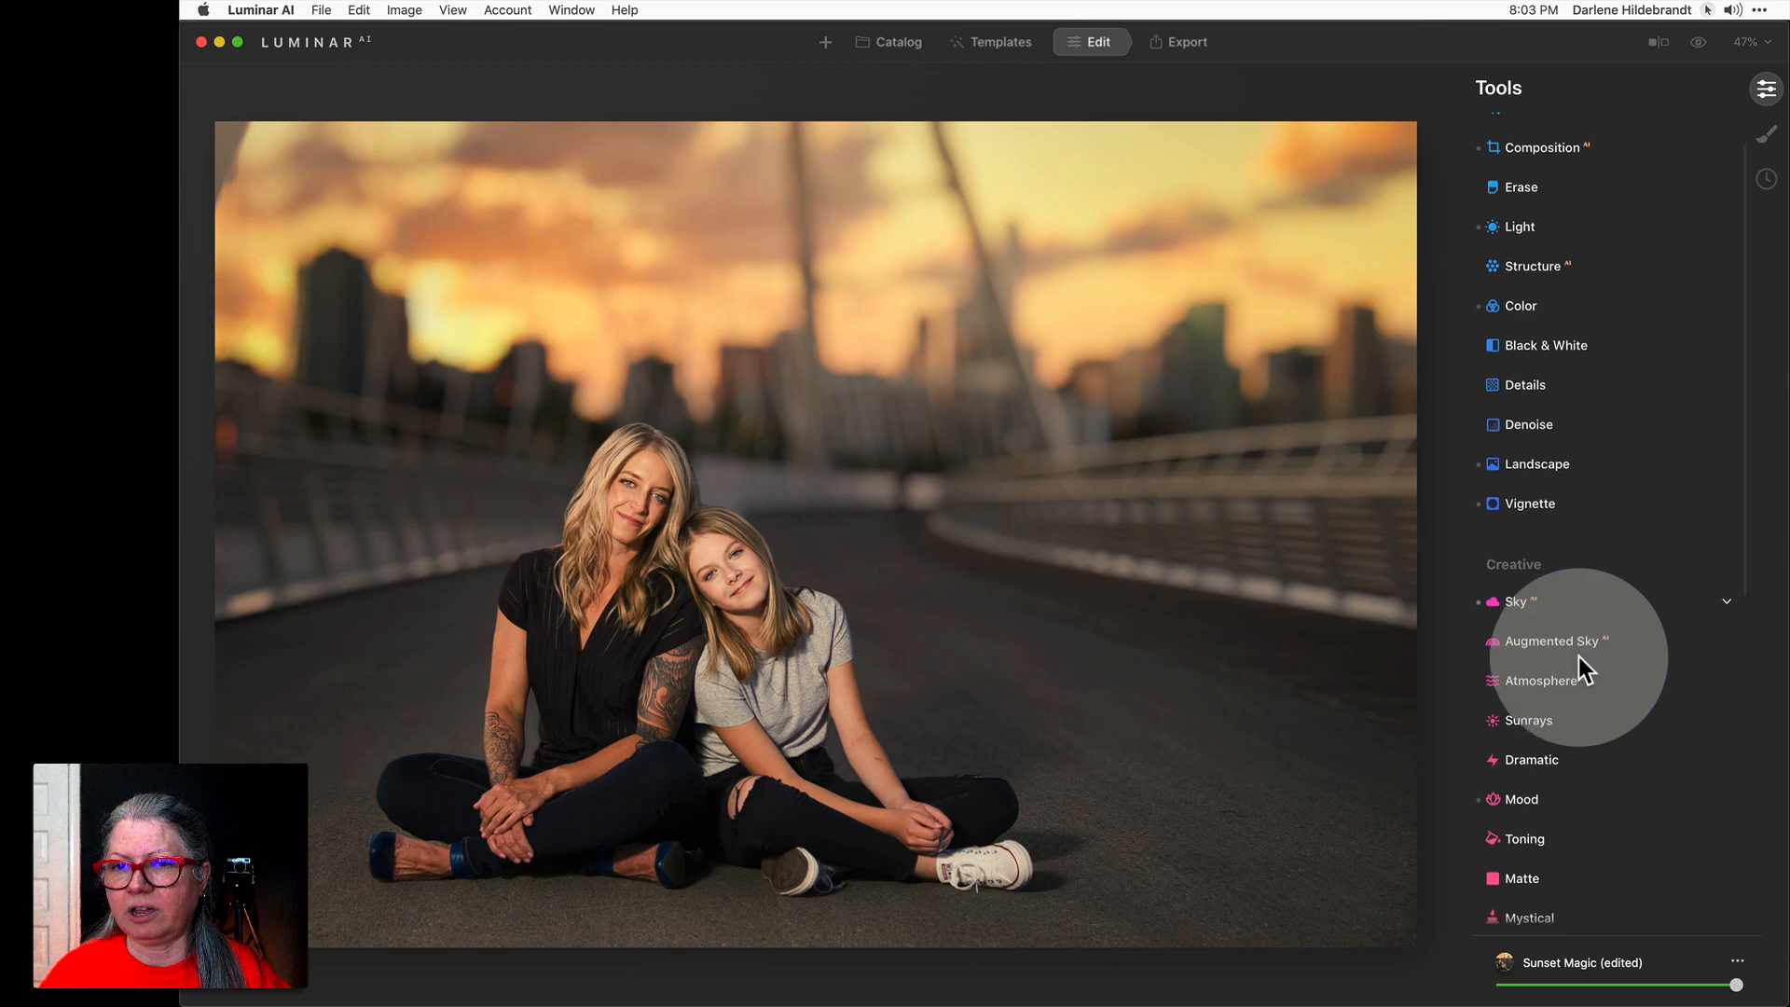
scroll(1585, 479, "down", 5)
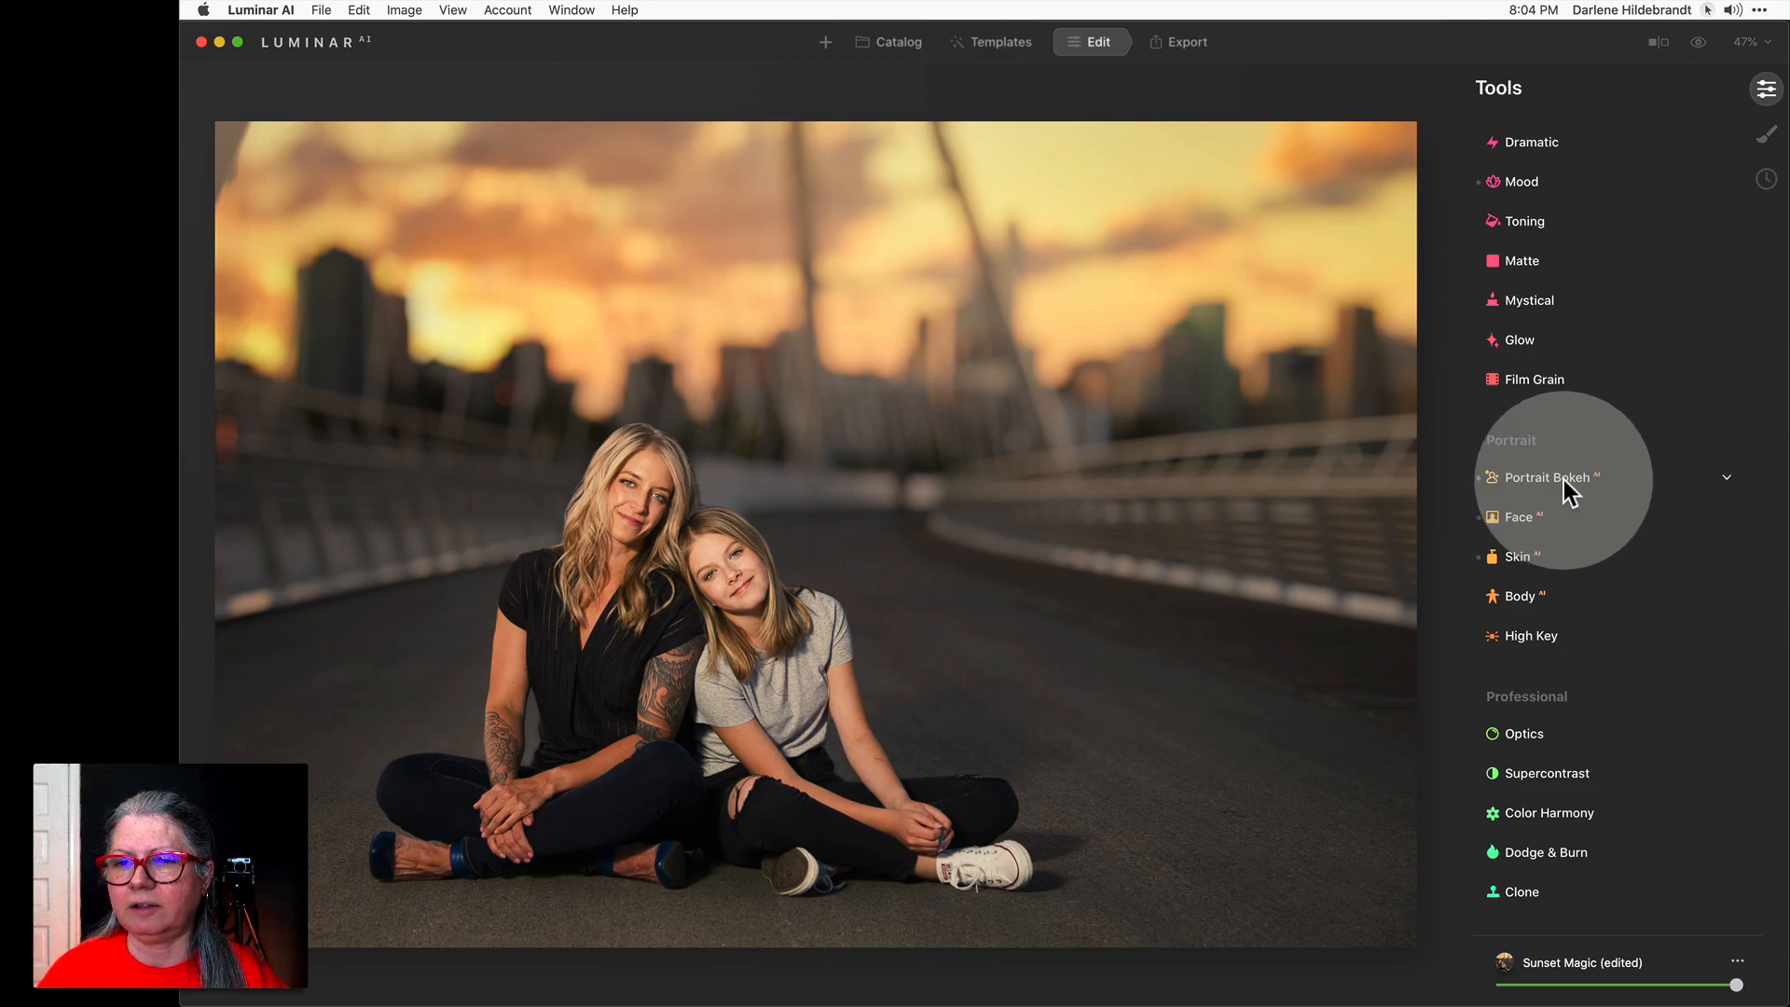
left_click(1563, 479)
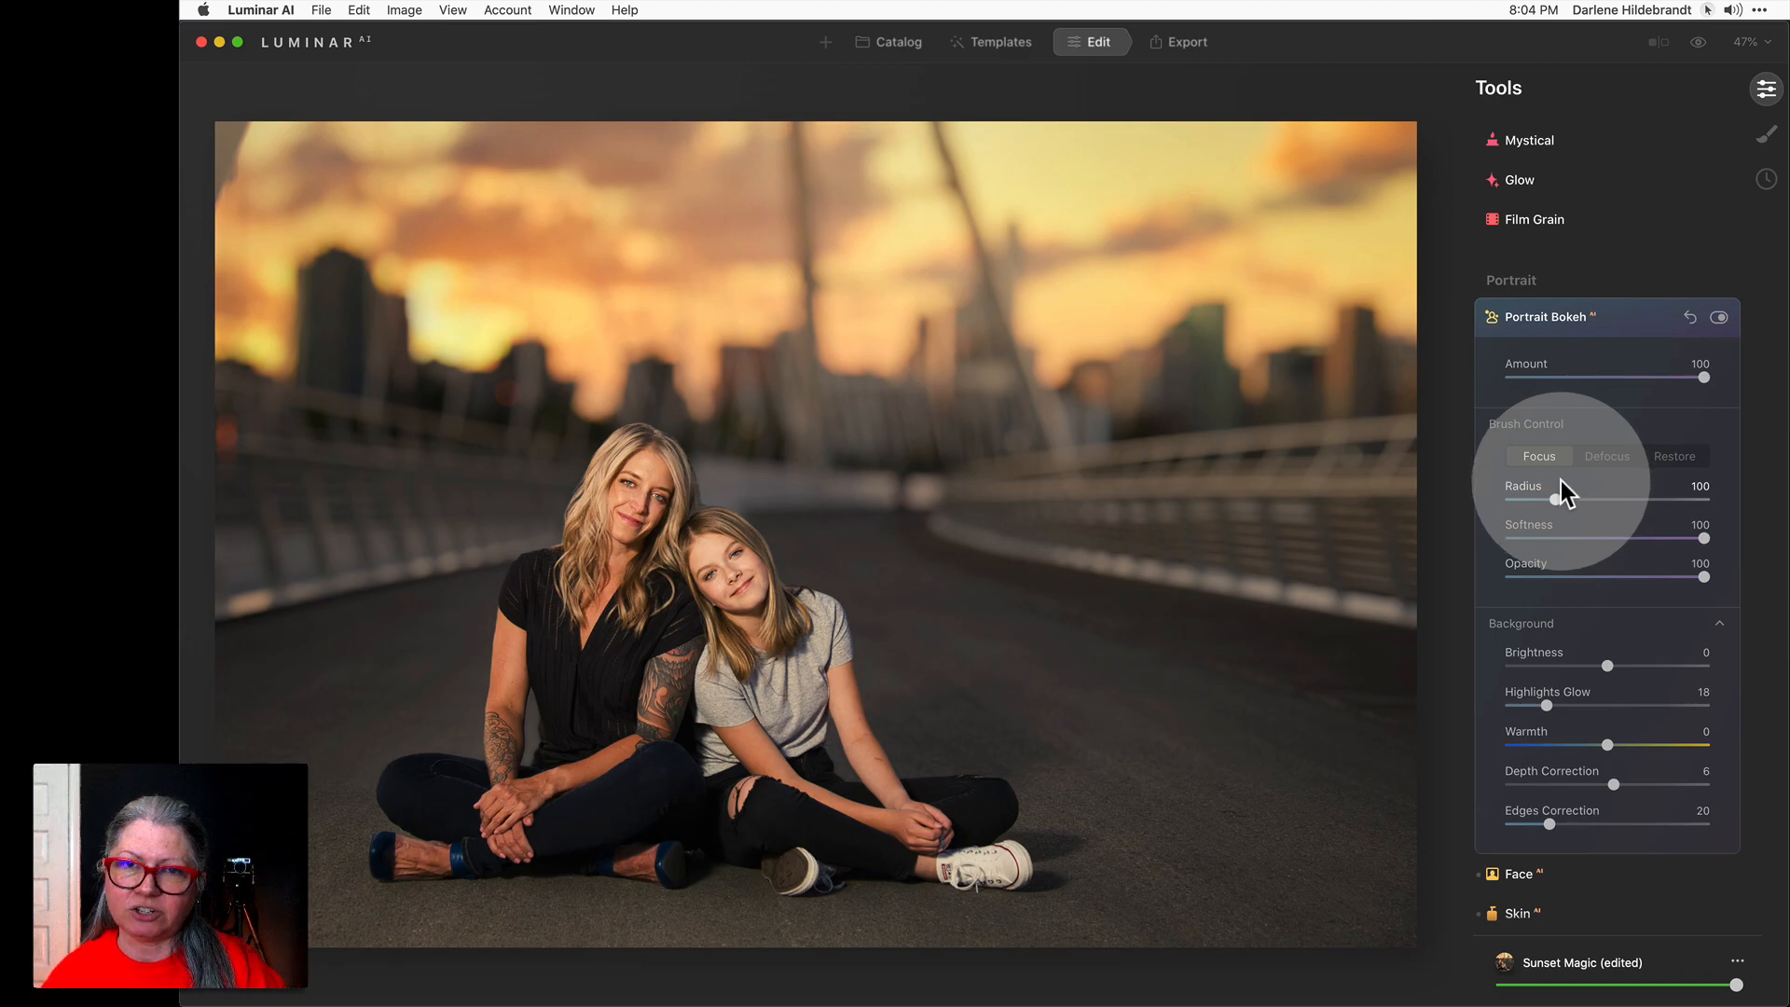
left_click(1689, 319)
key("backslash")
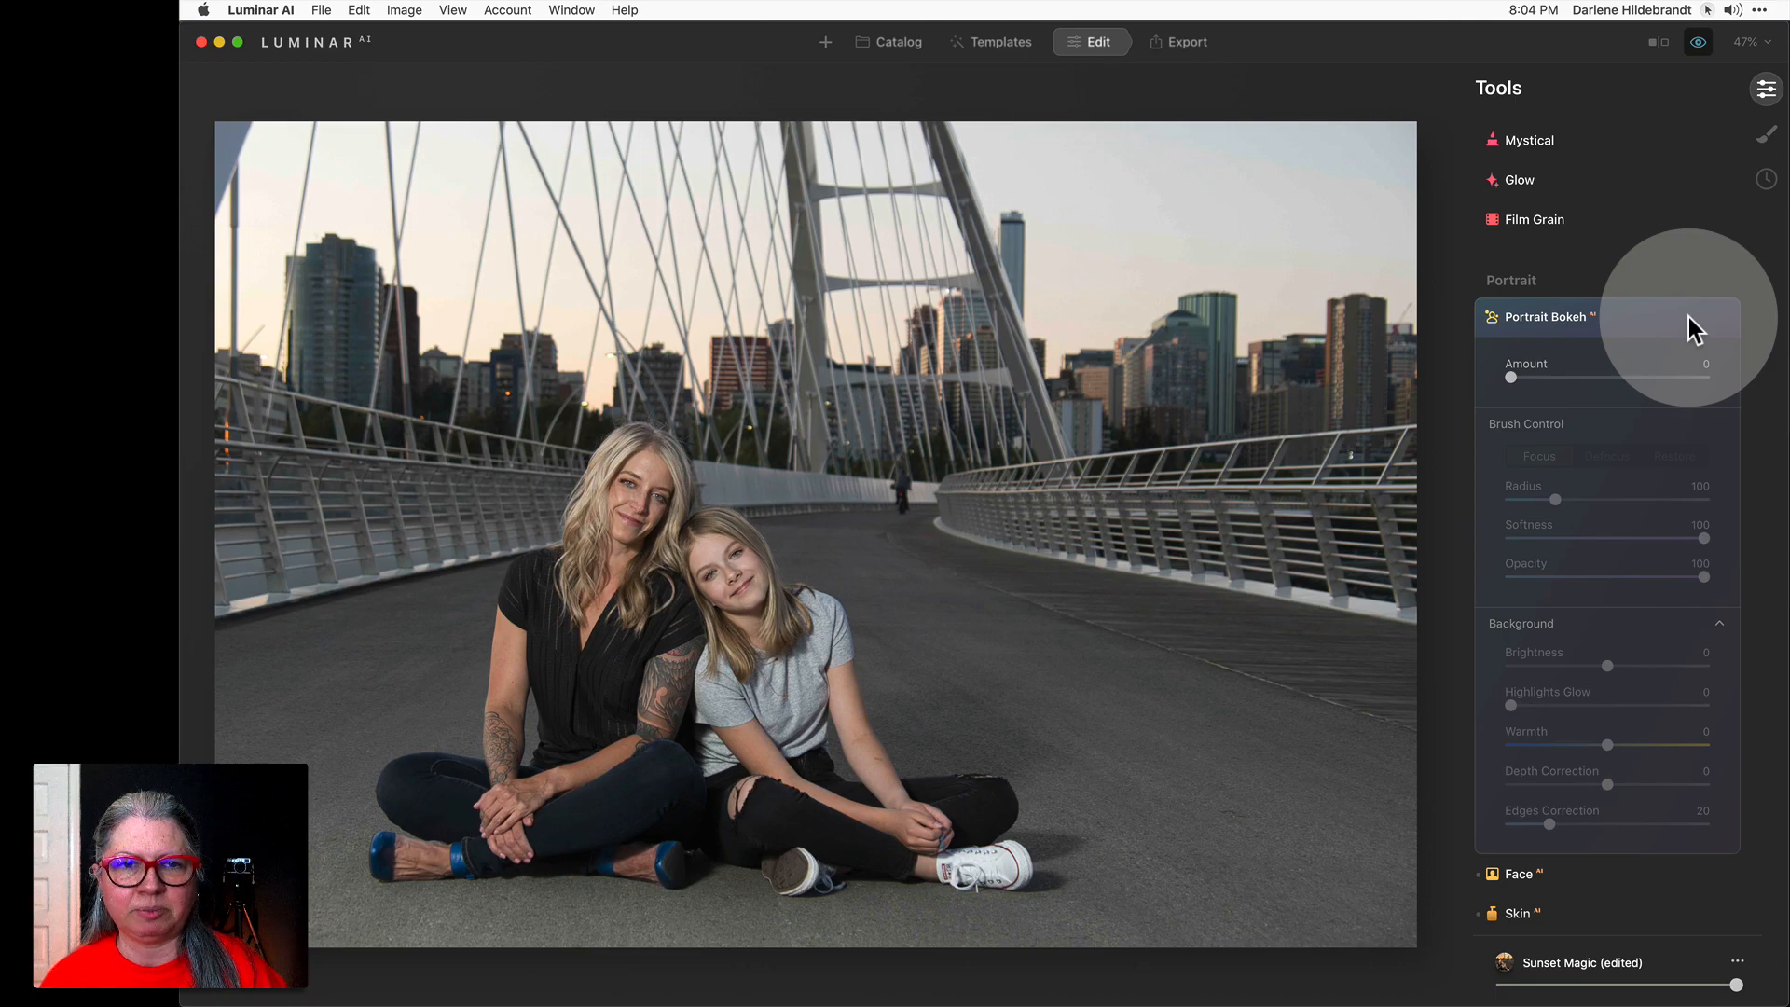
key("backslash")
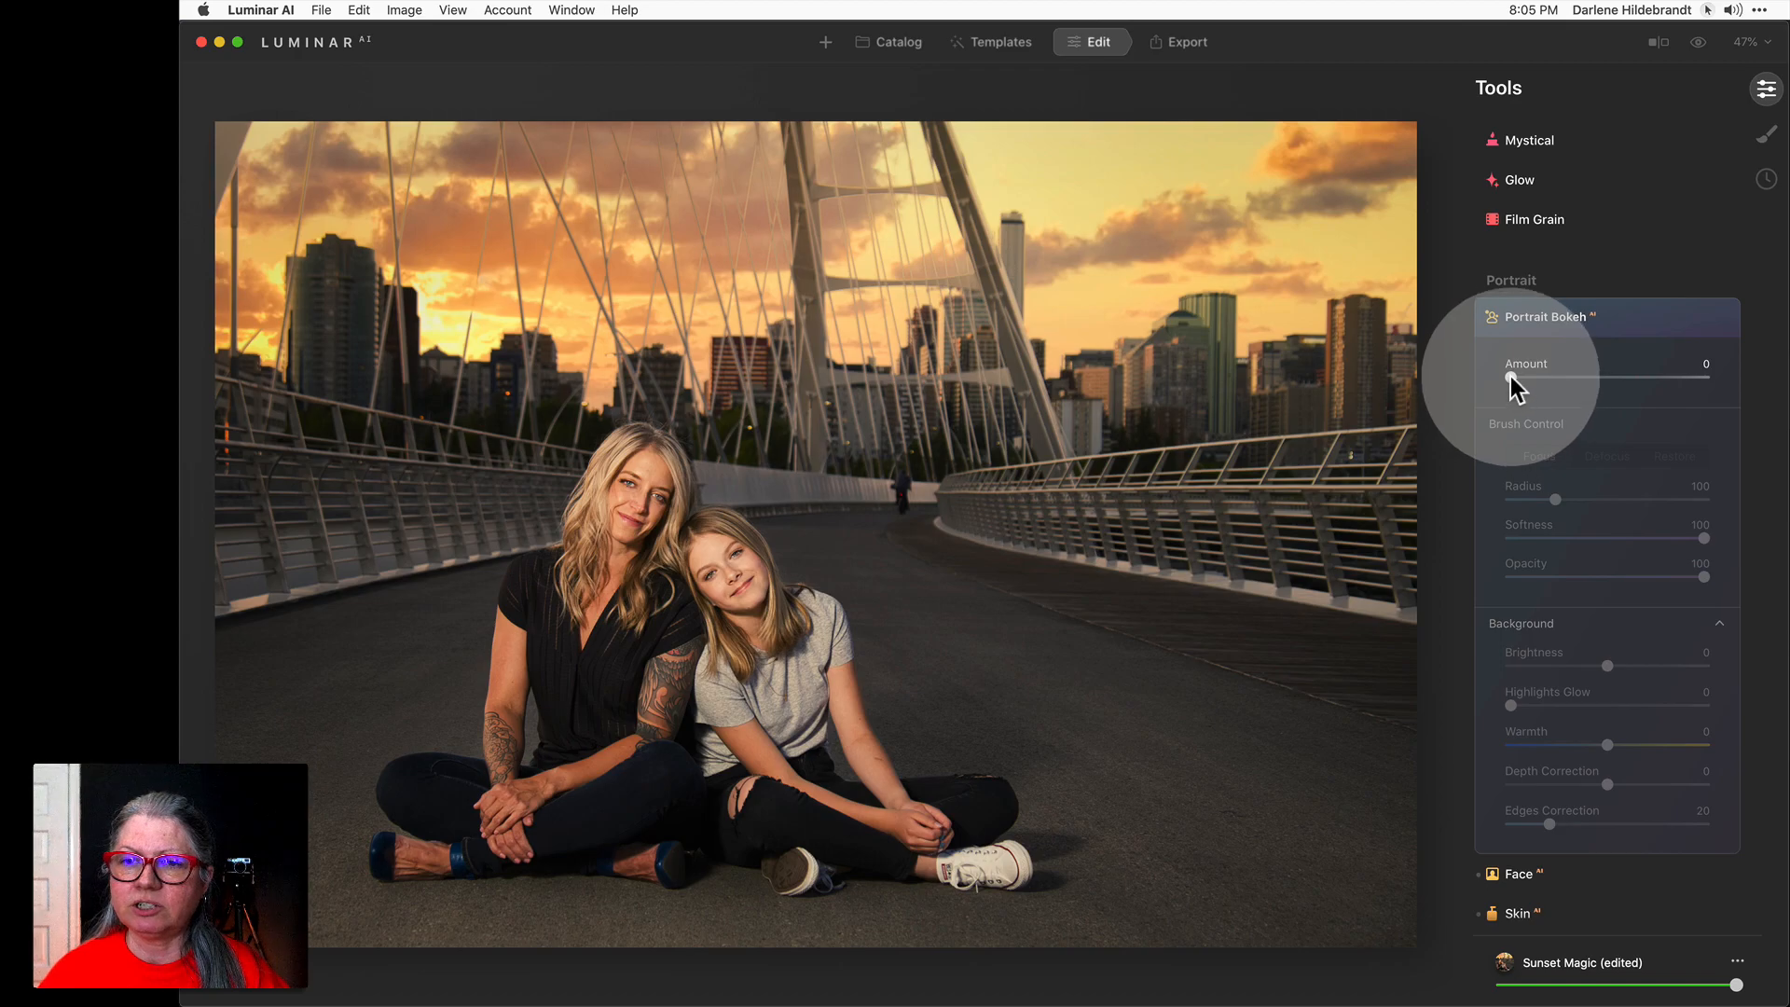
left_click_drag(1510, 376, 1646, 377)
left_click(1646, 376)
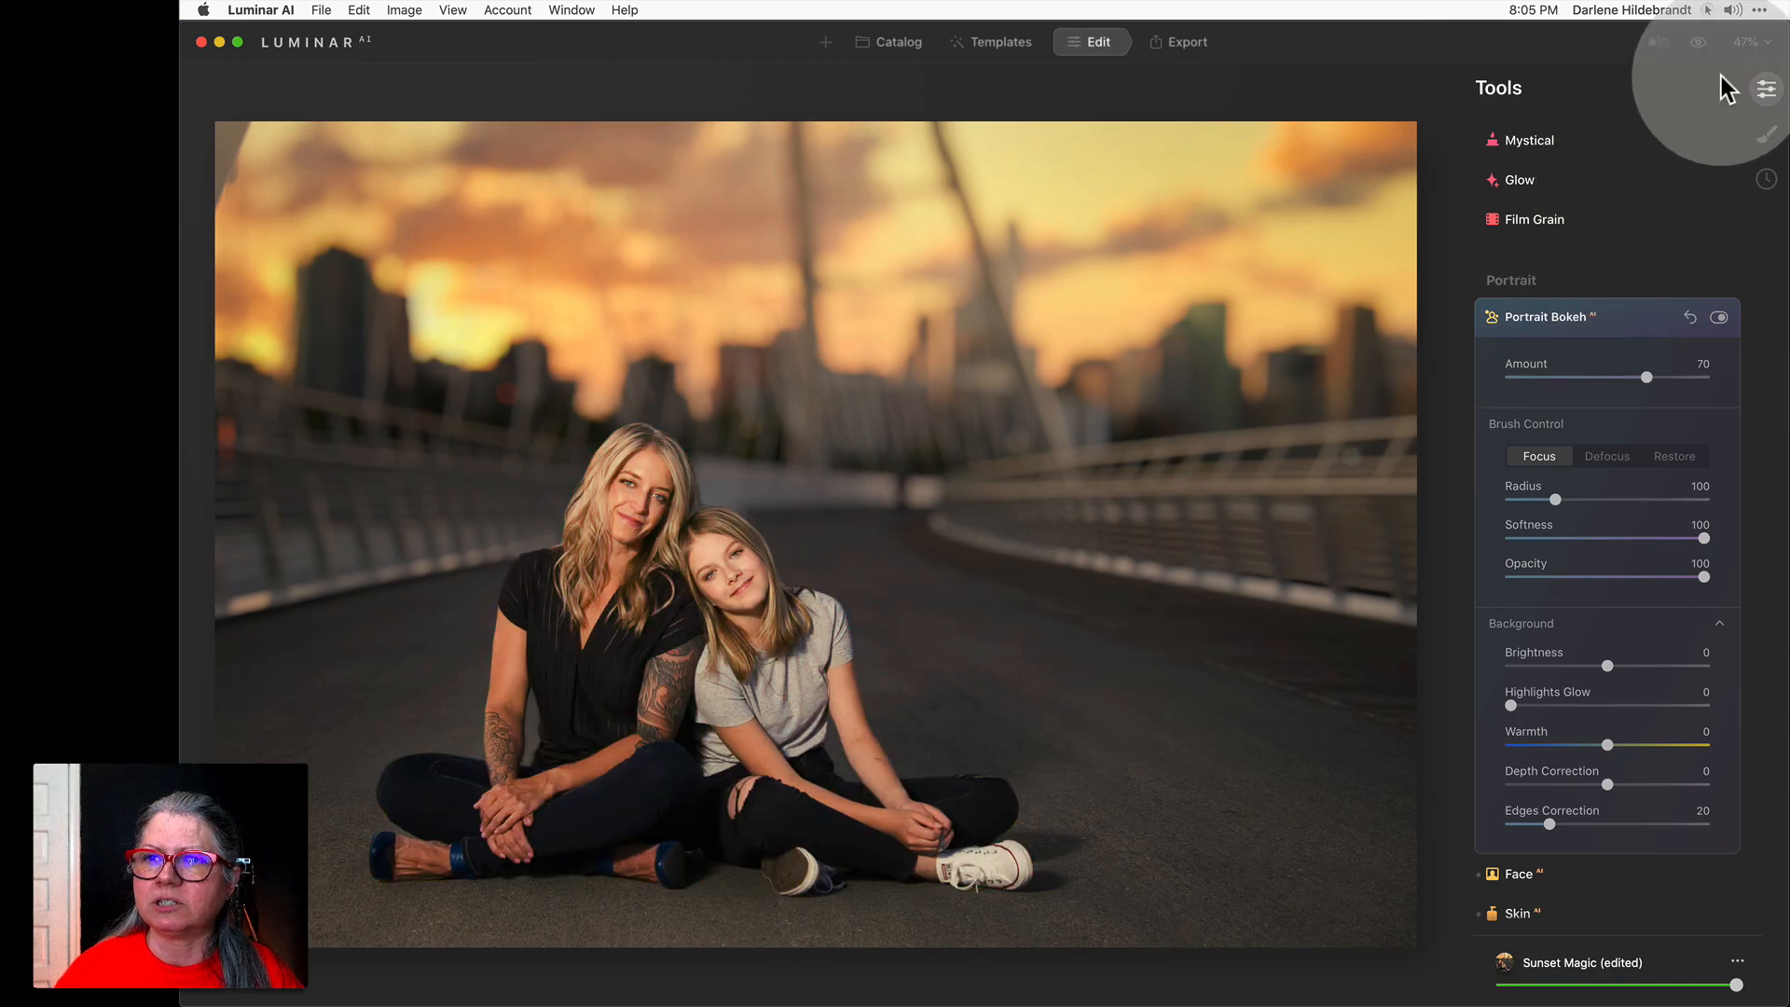
Inspect the subjects' edges at 100% zoom, comparing the blurred result with the original photo and the focus mask.
left_click(1730, 39)
left_click(1721, 135)
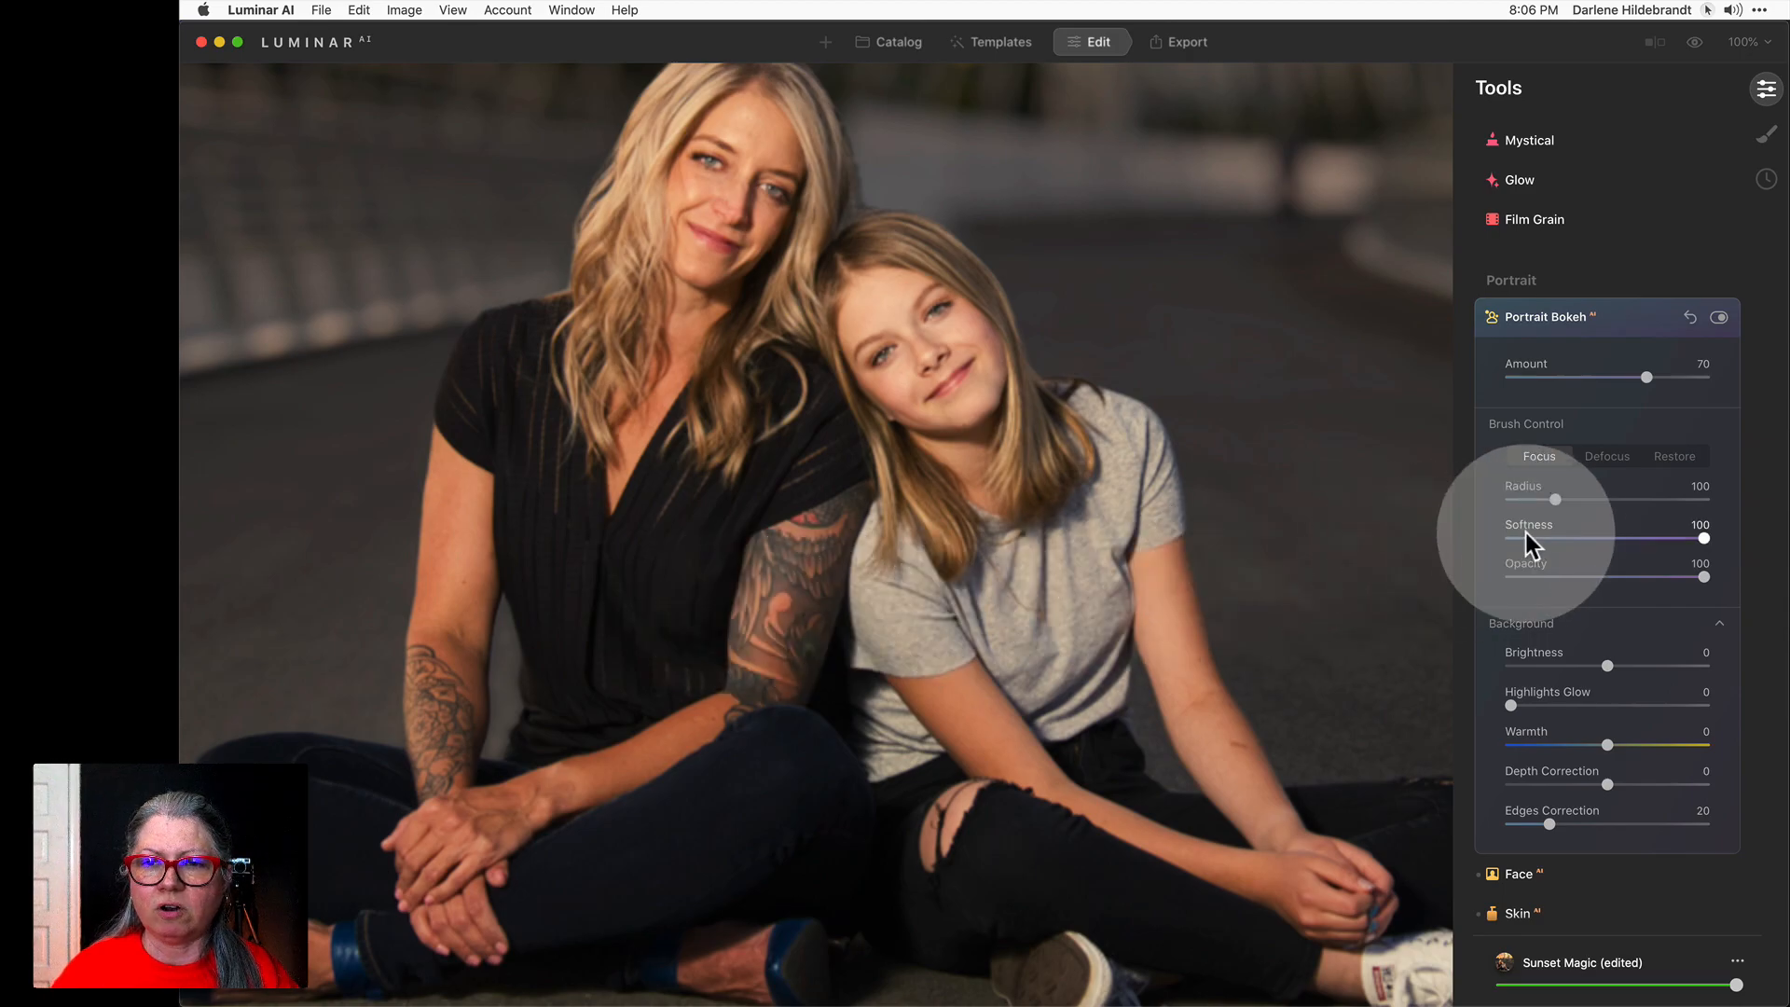
left_click(1496, 455)
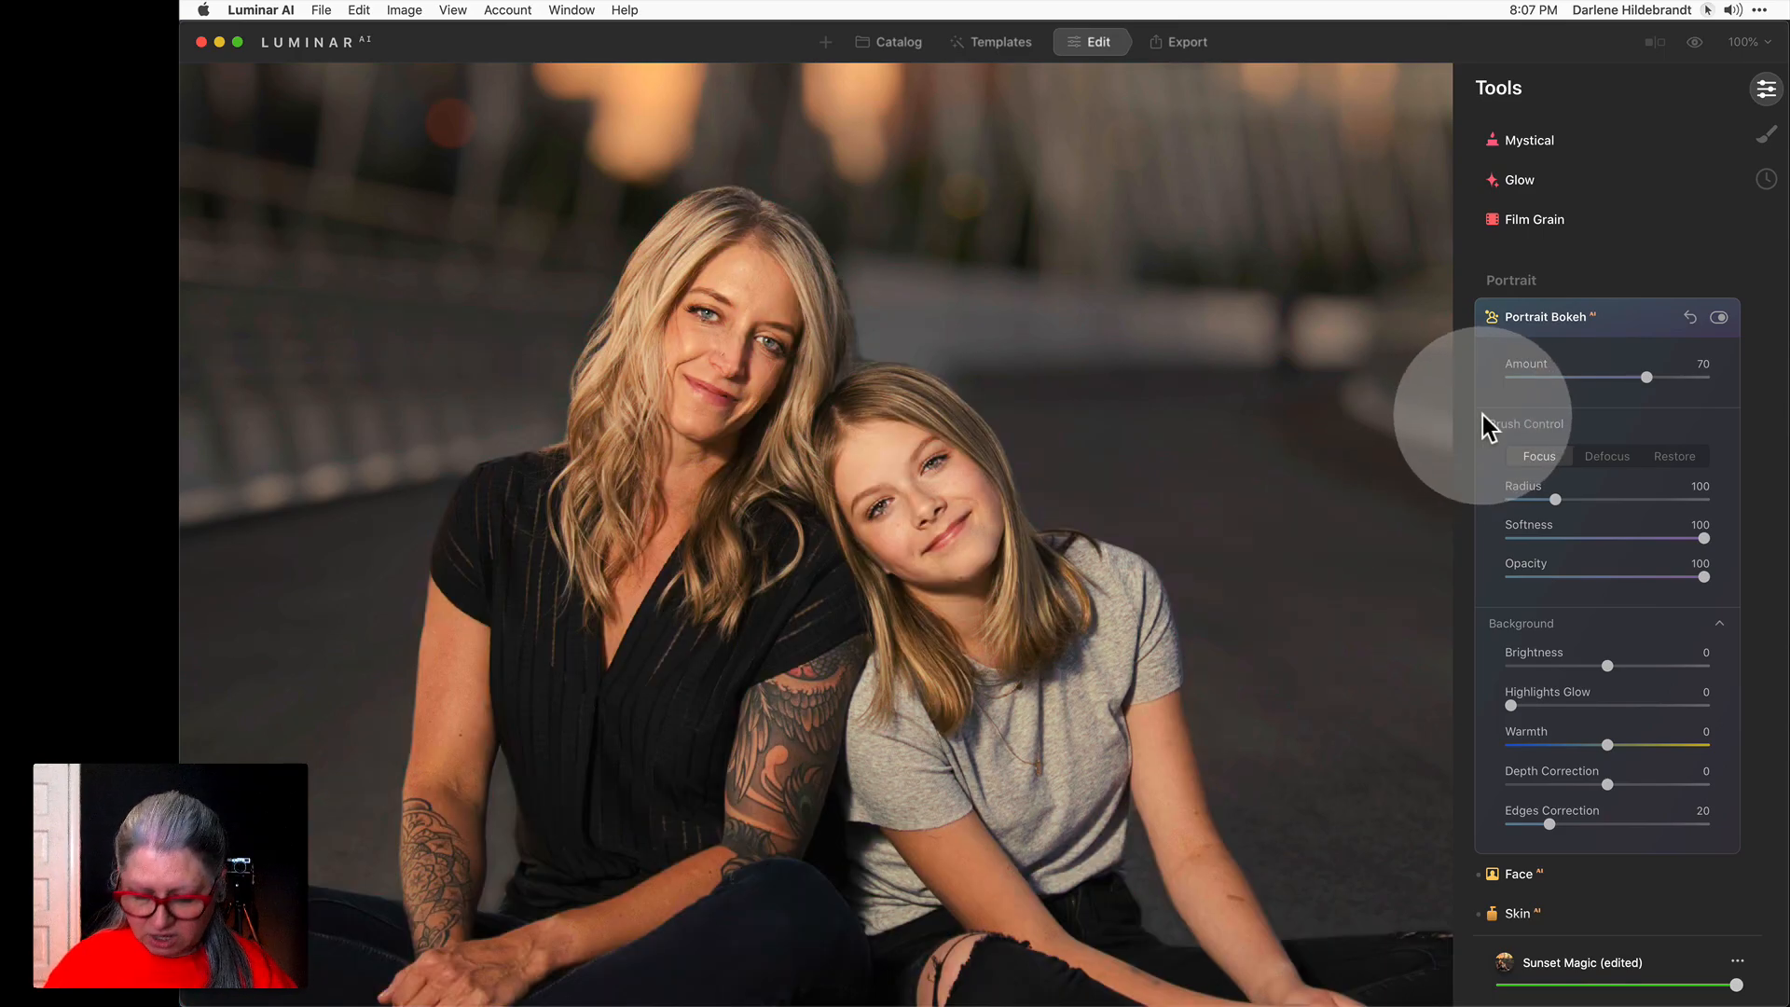
key("backslash")
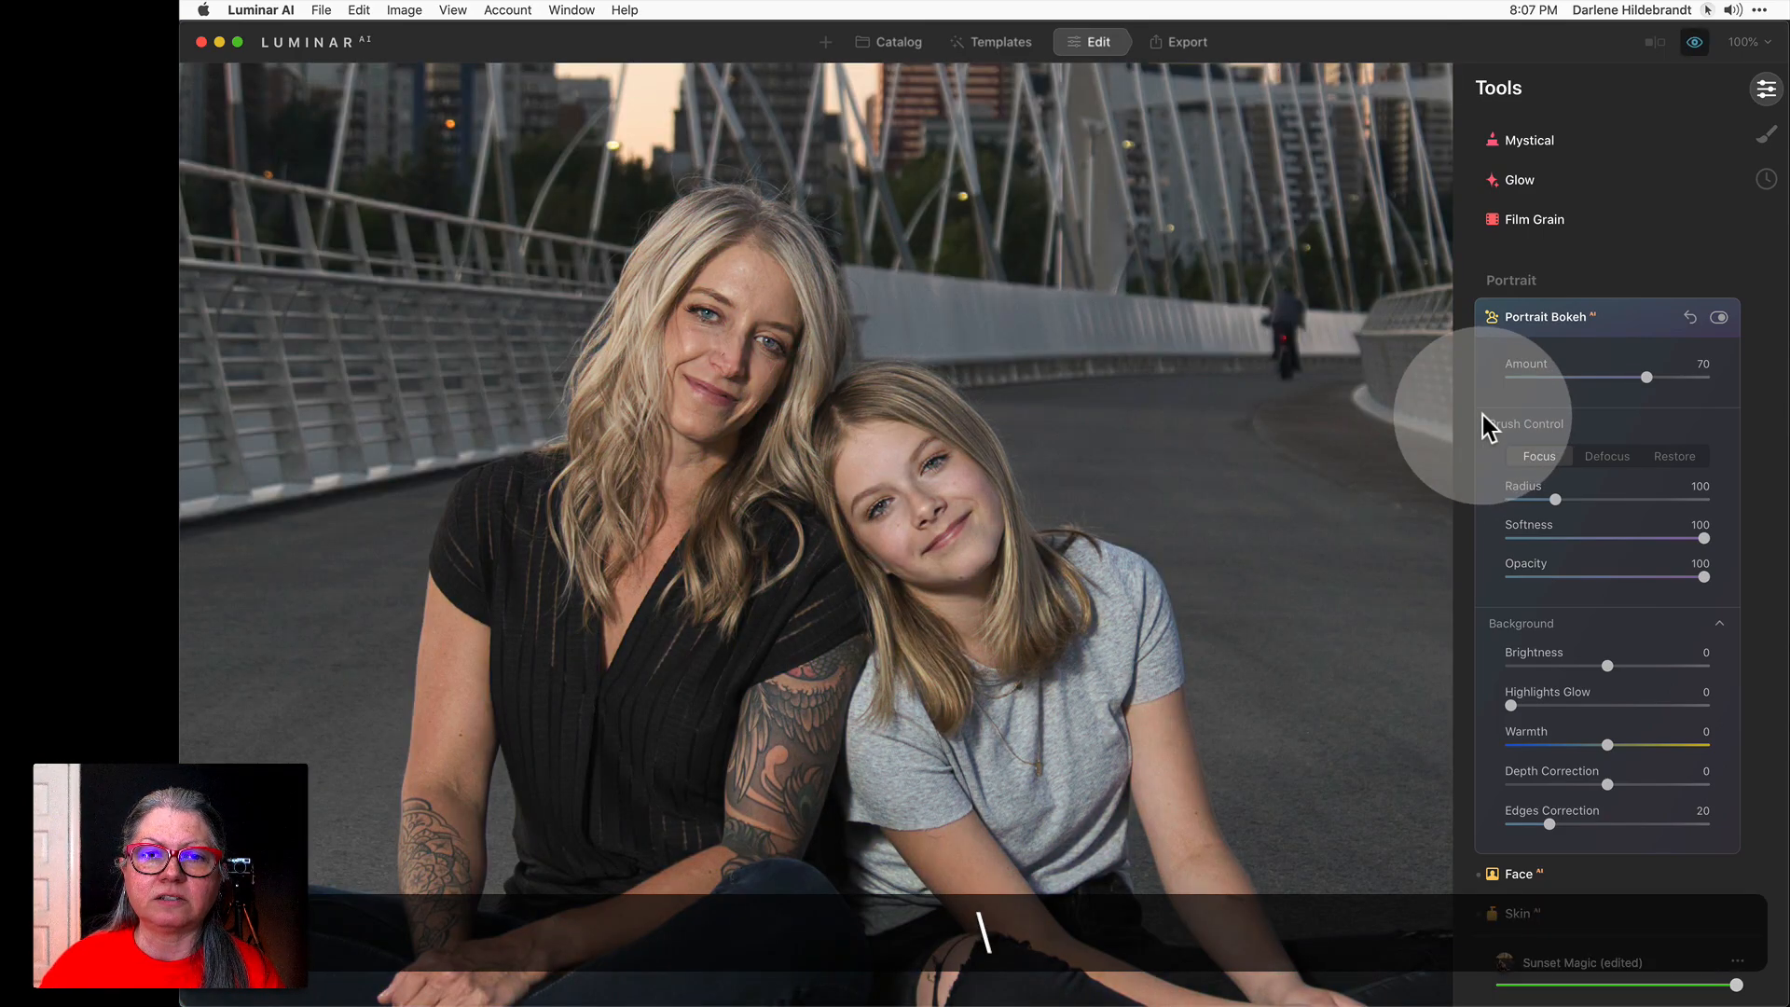
key("backslash")
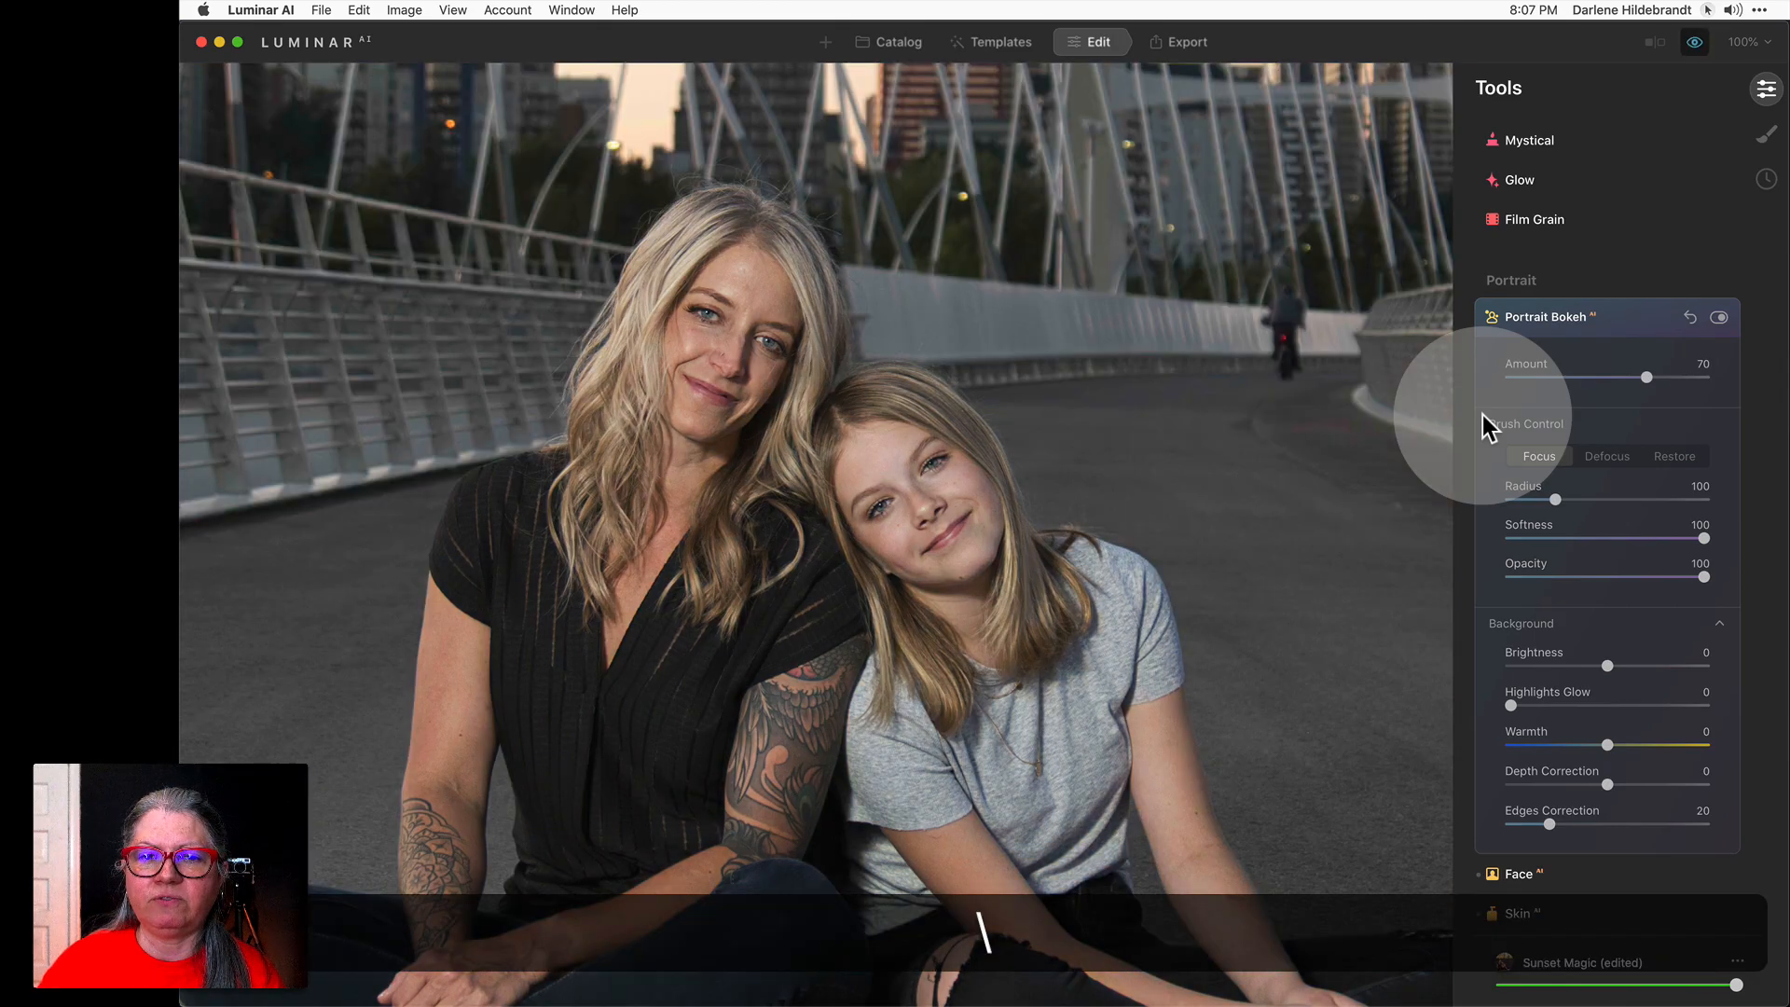
key("backslash")
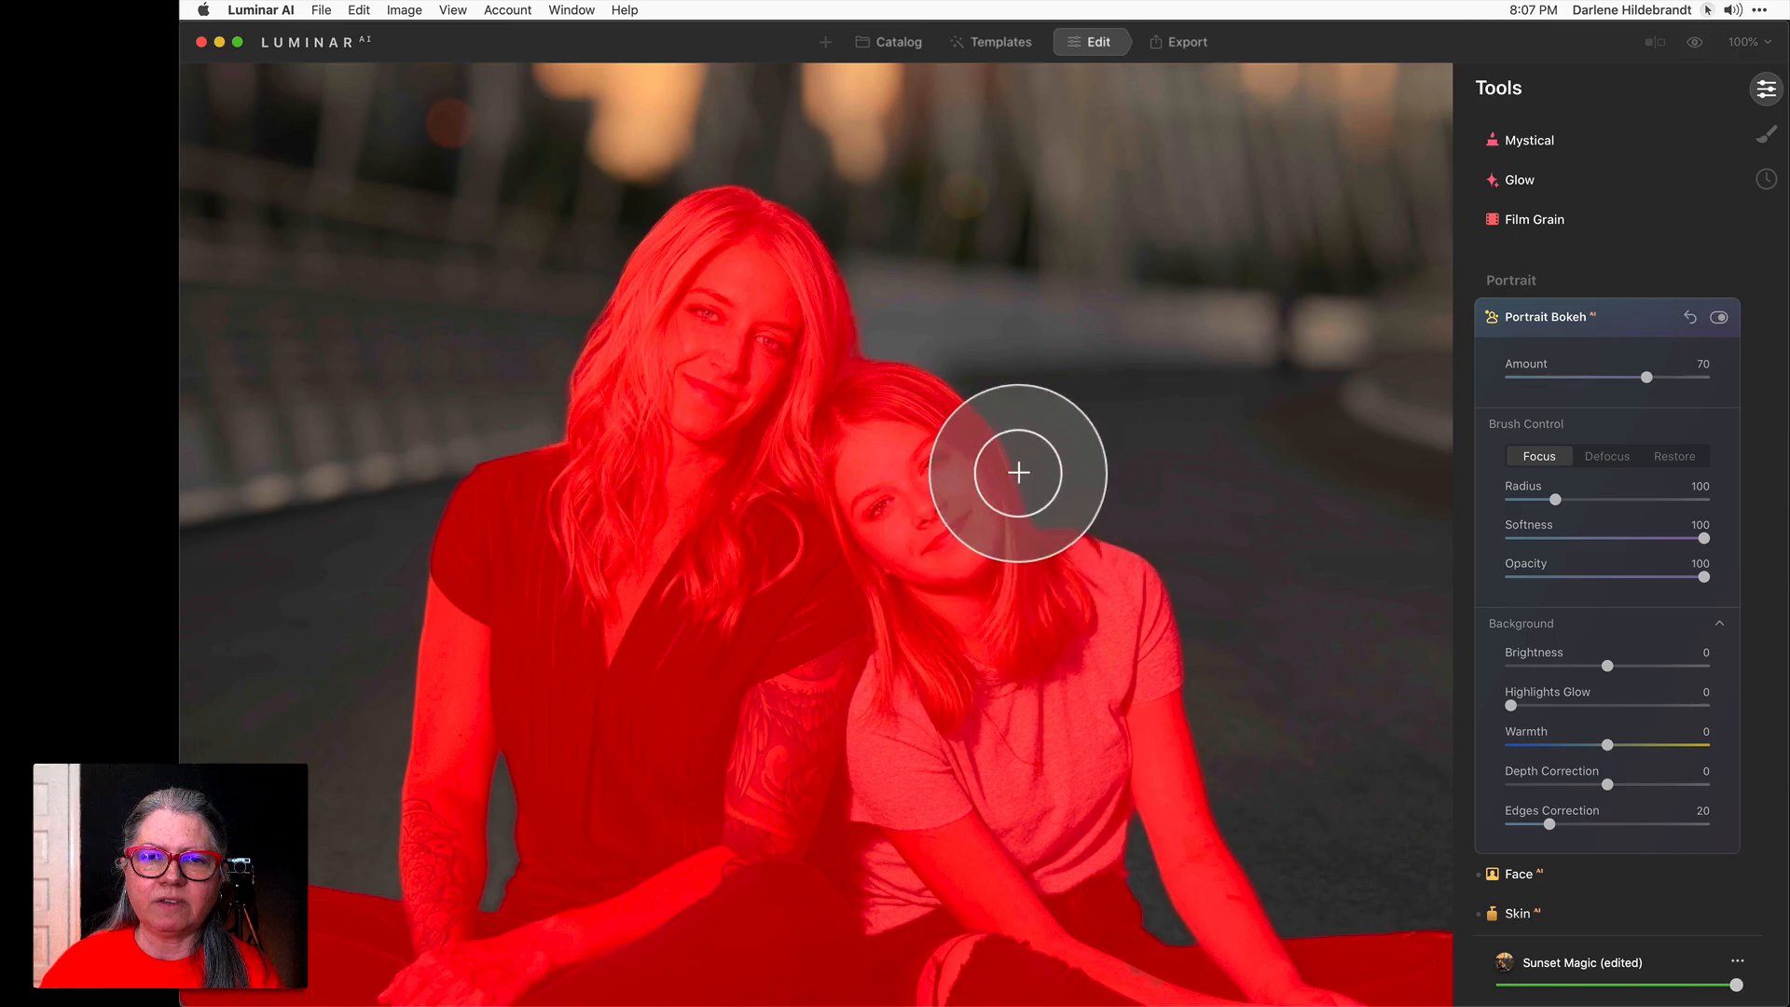
key("backslash")
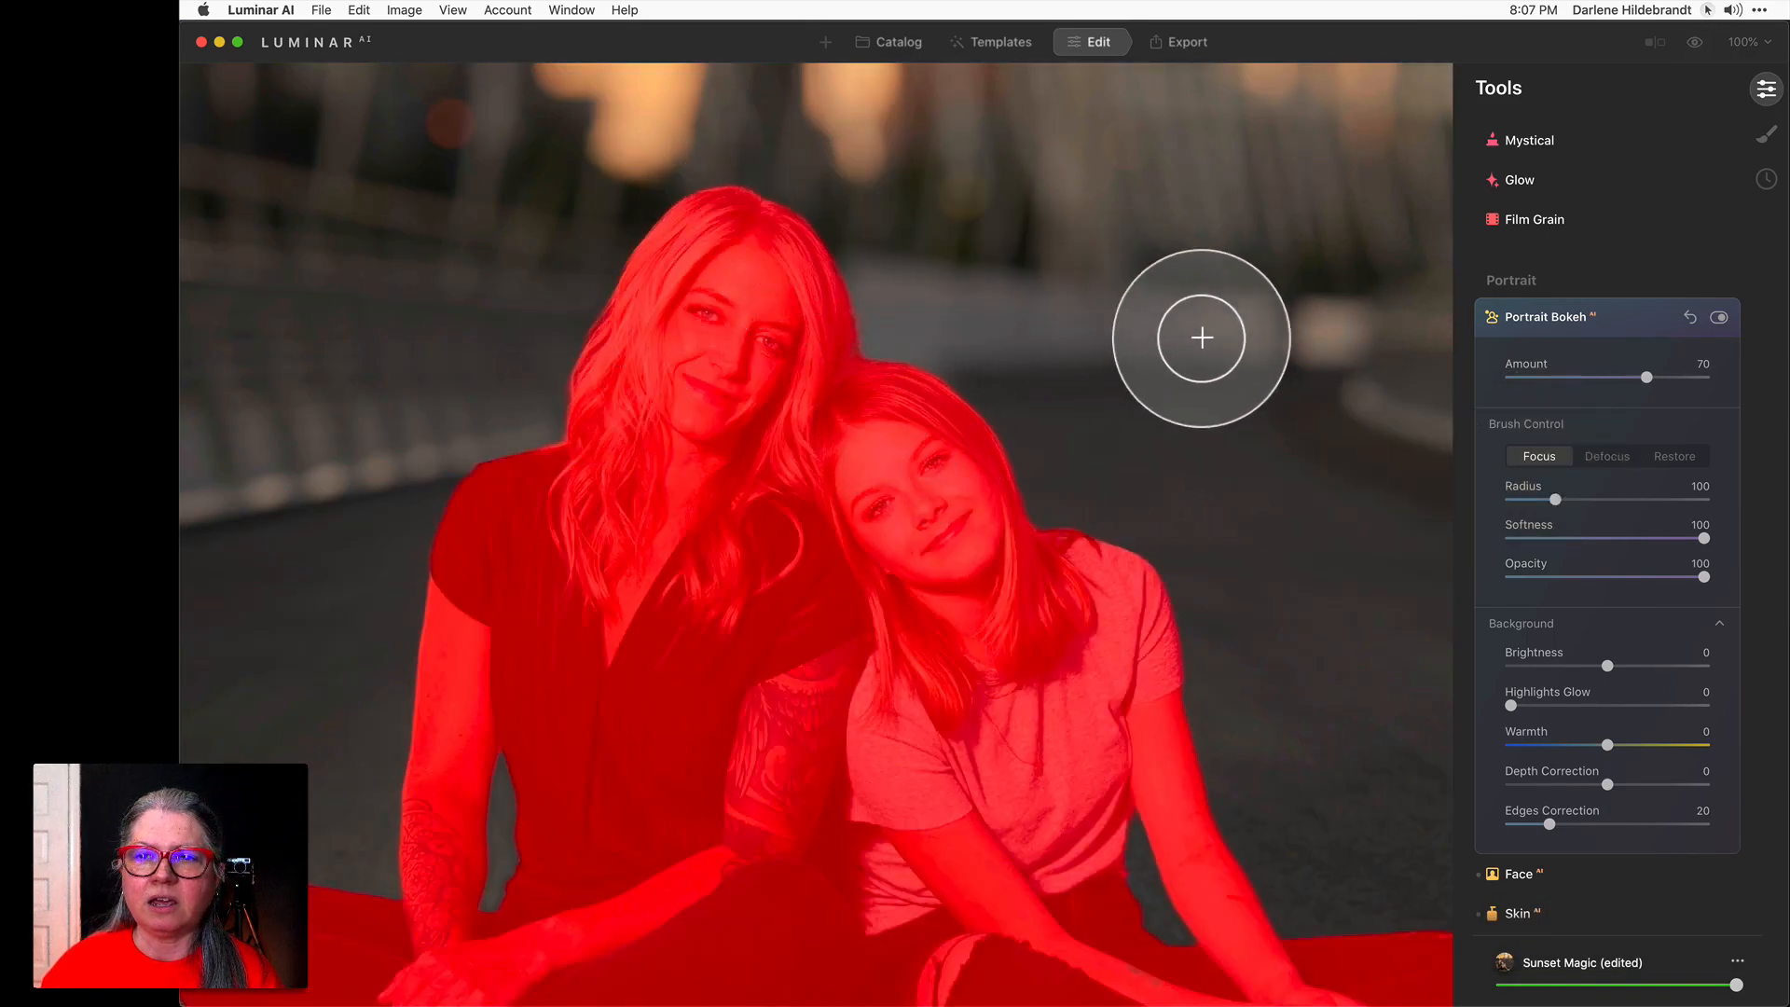
key("backslash")
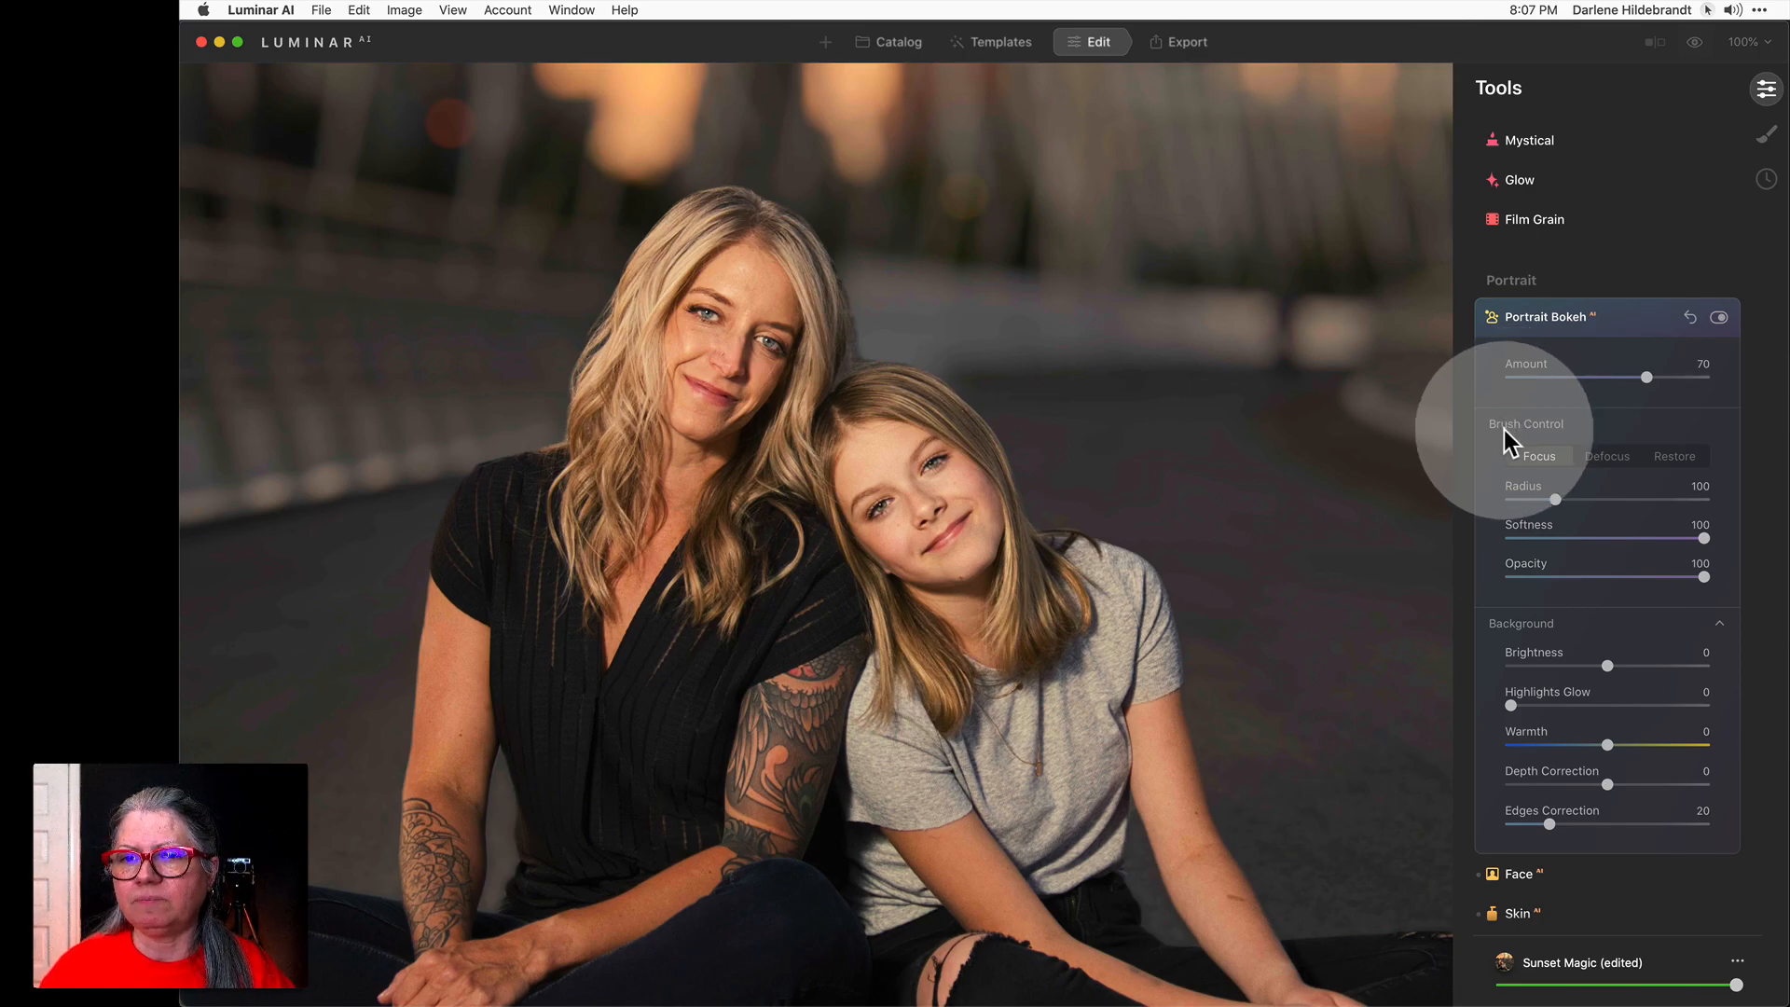
Set the Defocus brush to opacity 30 and radius 28, and dab the gap between the two women's heads.
left_click(1617, 456)
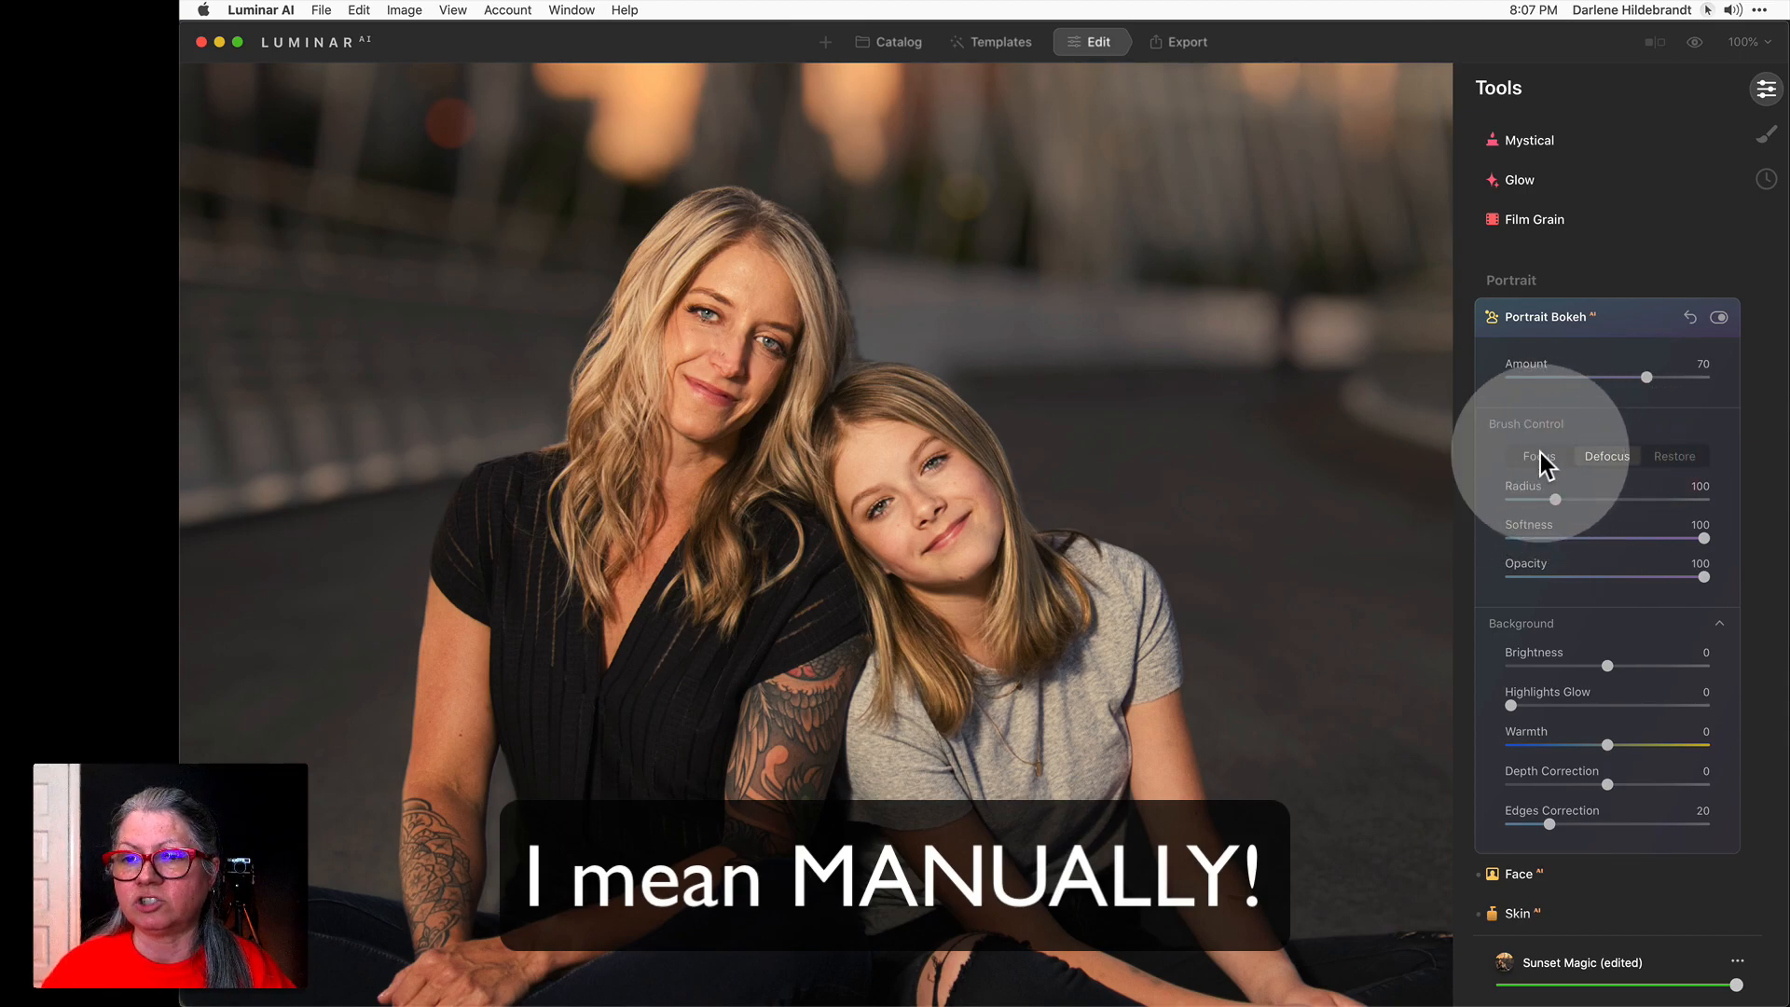
left_click(1674, 462)
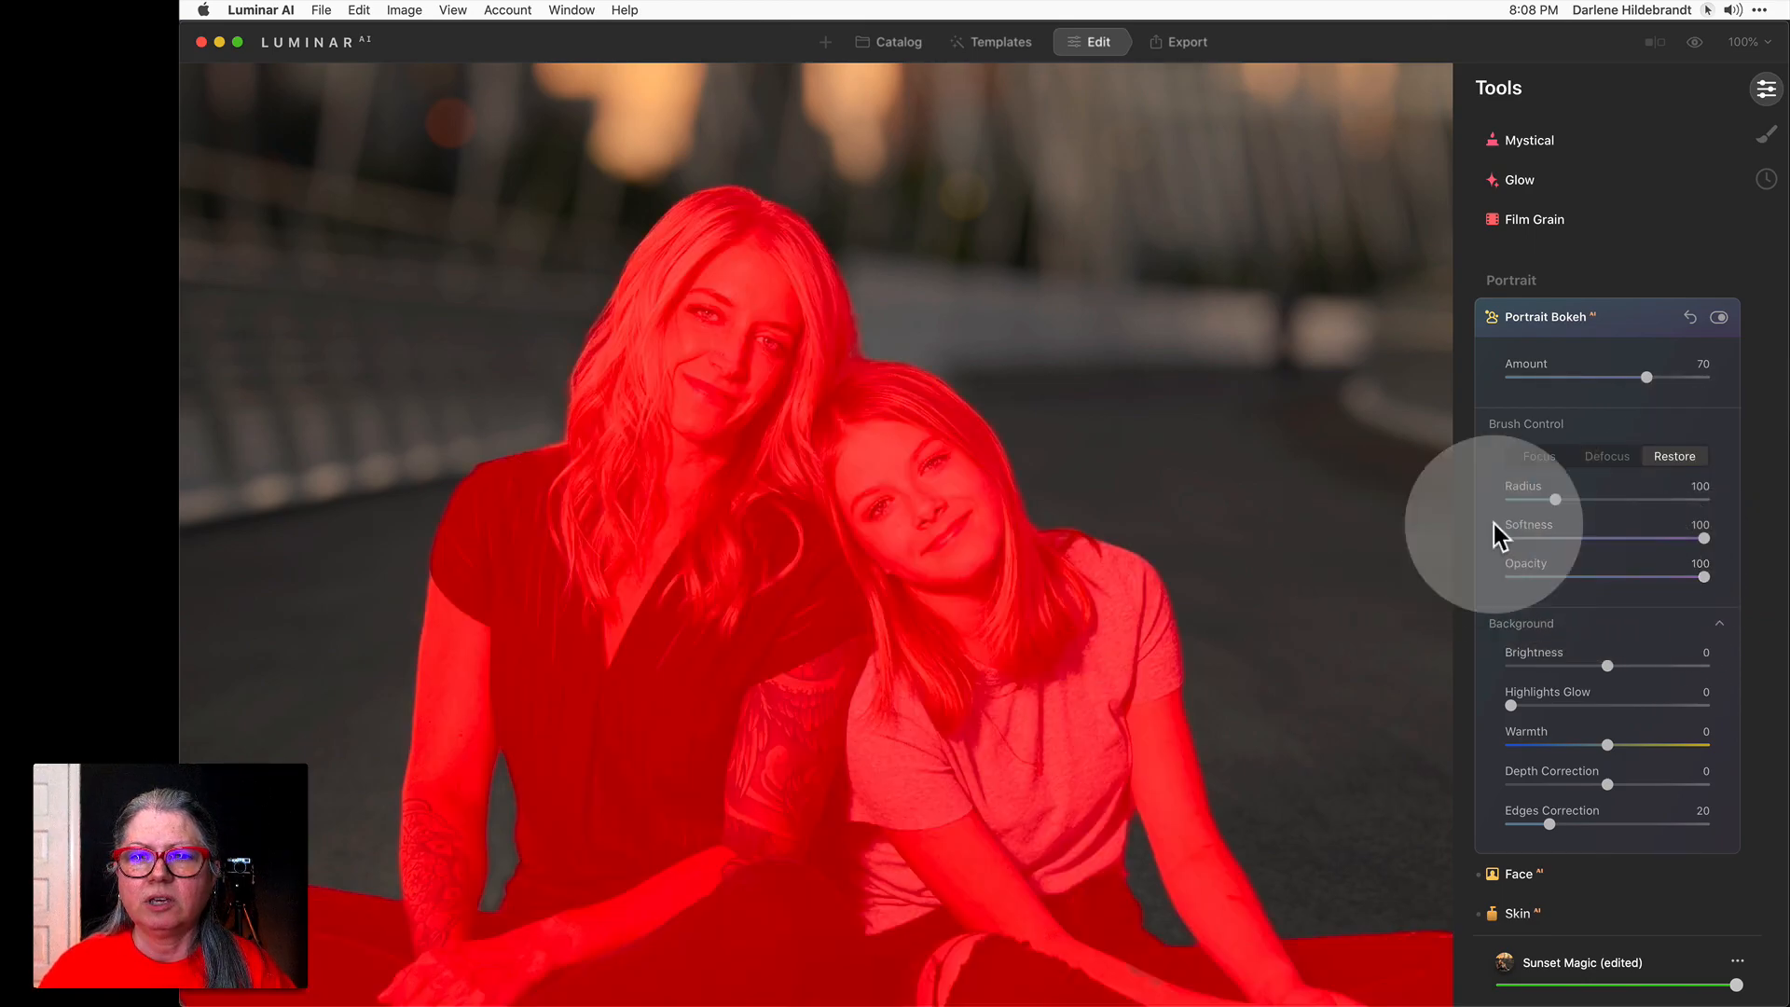
left_click(1604, 456)
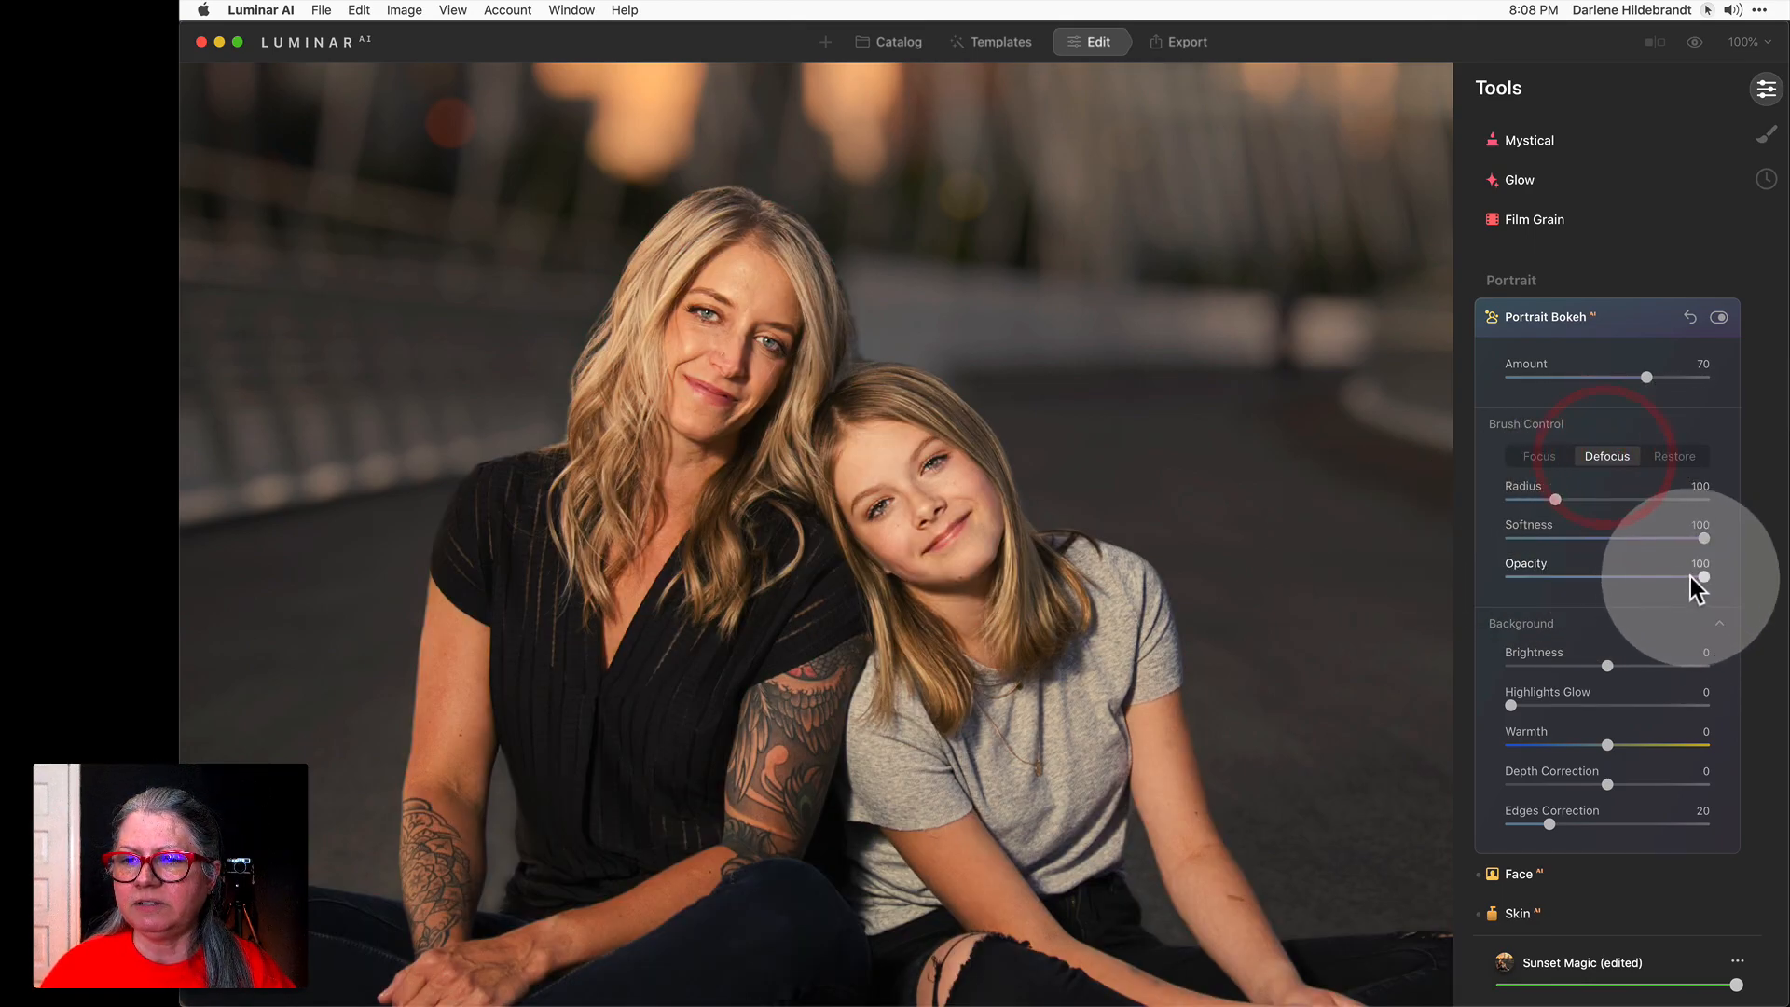
left_click_drag(1702, 576, 1568, 577)
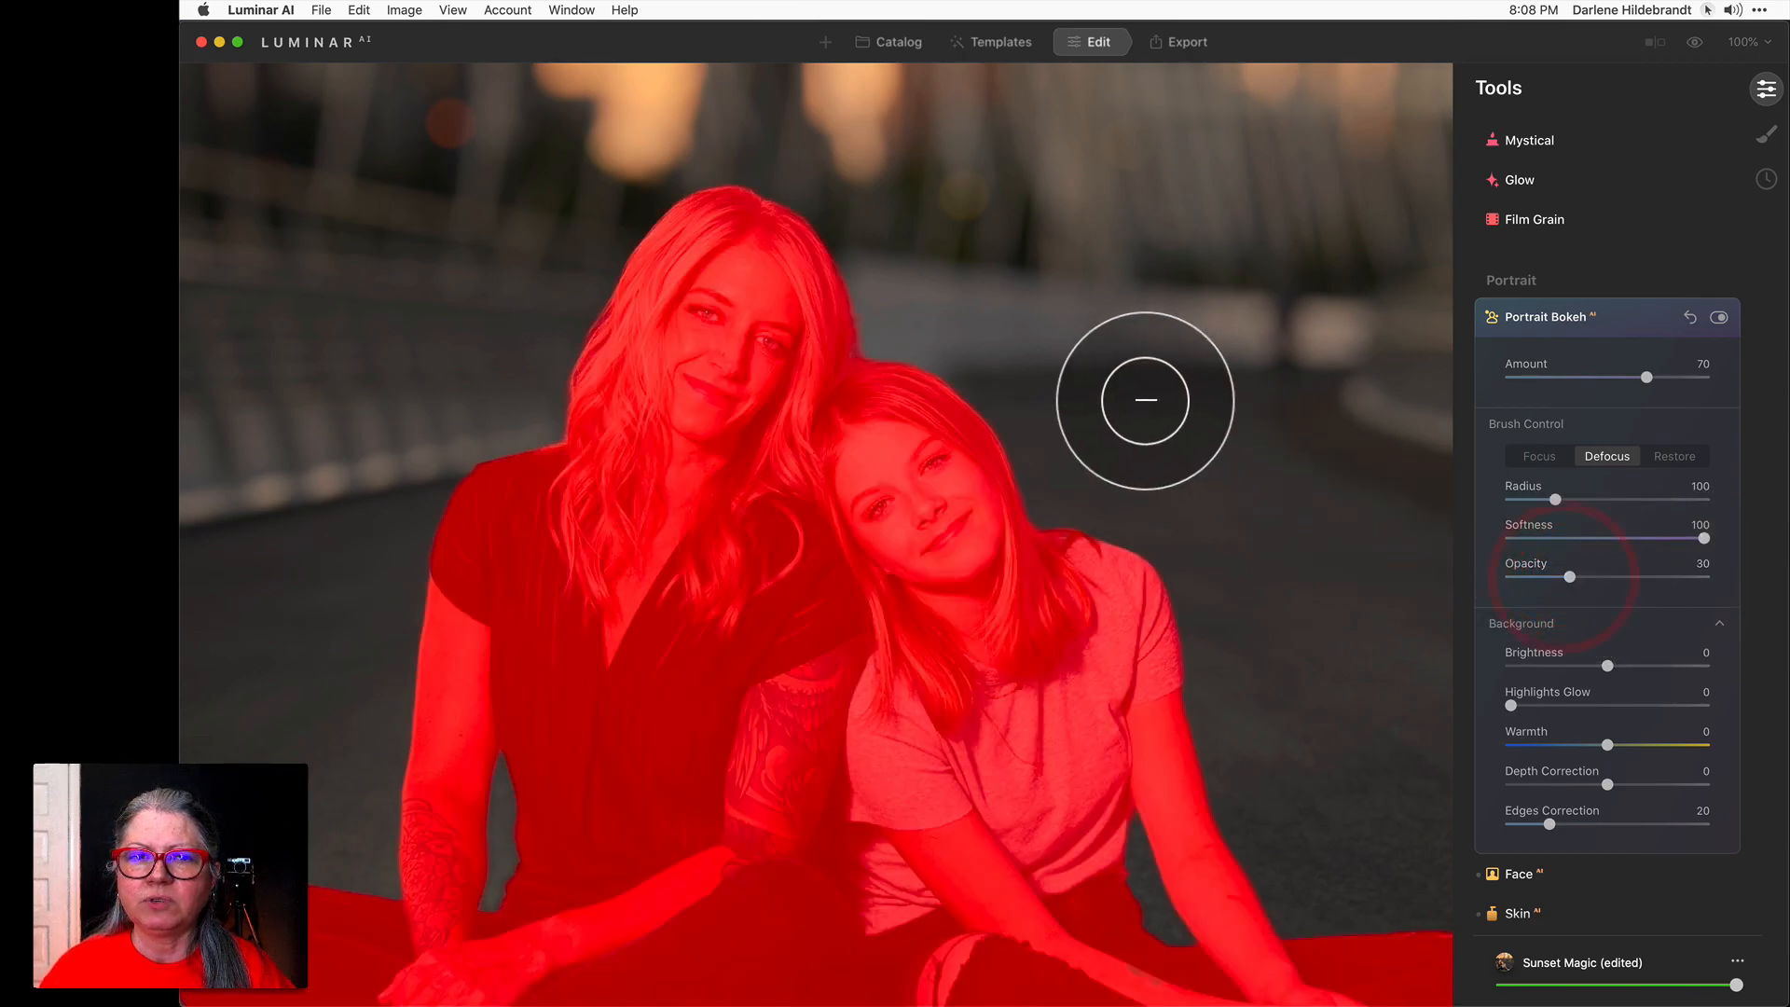
key("bracketleft")
key("bracketleft")
key("bracketleft")
key("bracketleft")
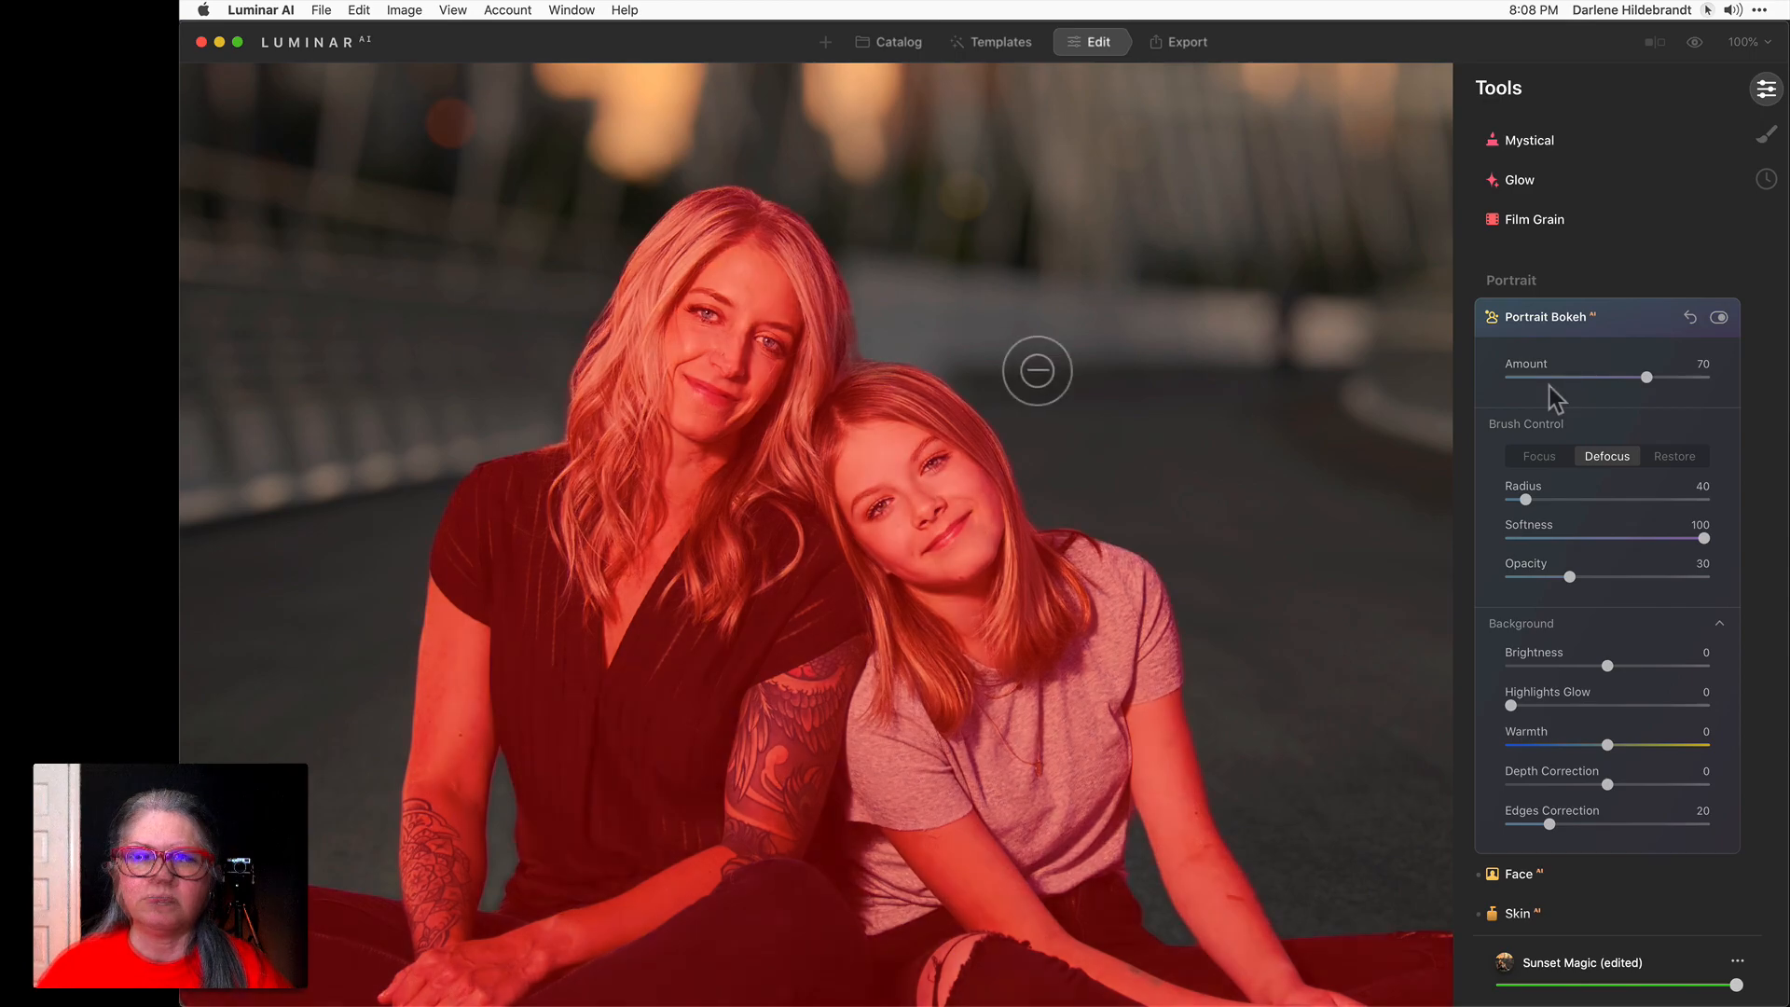
key("bracketleft")
key("bracketleft")
key("bracketleft")
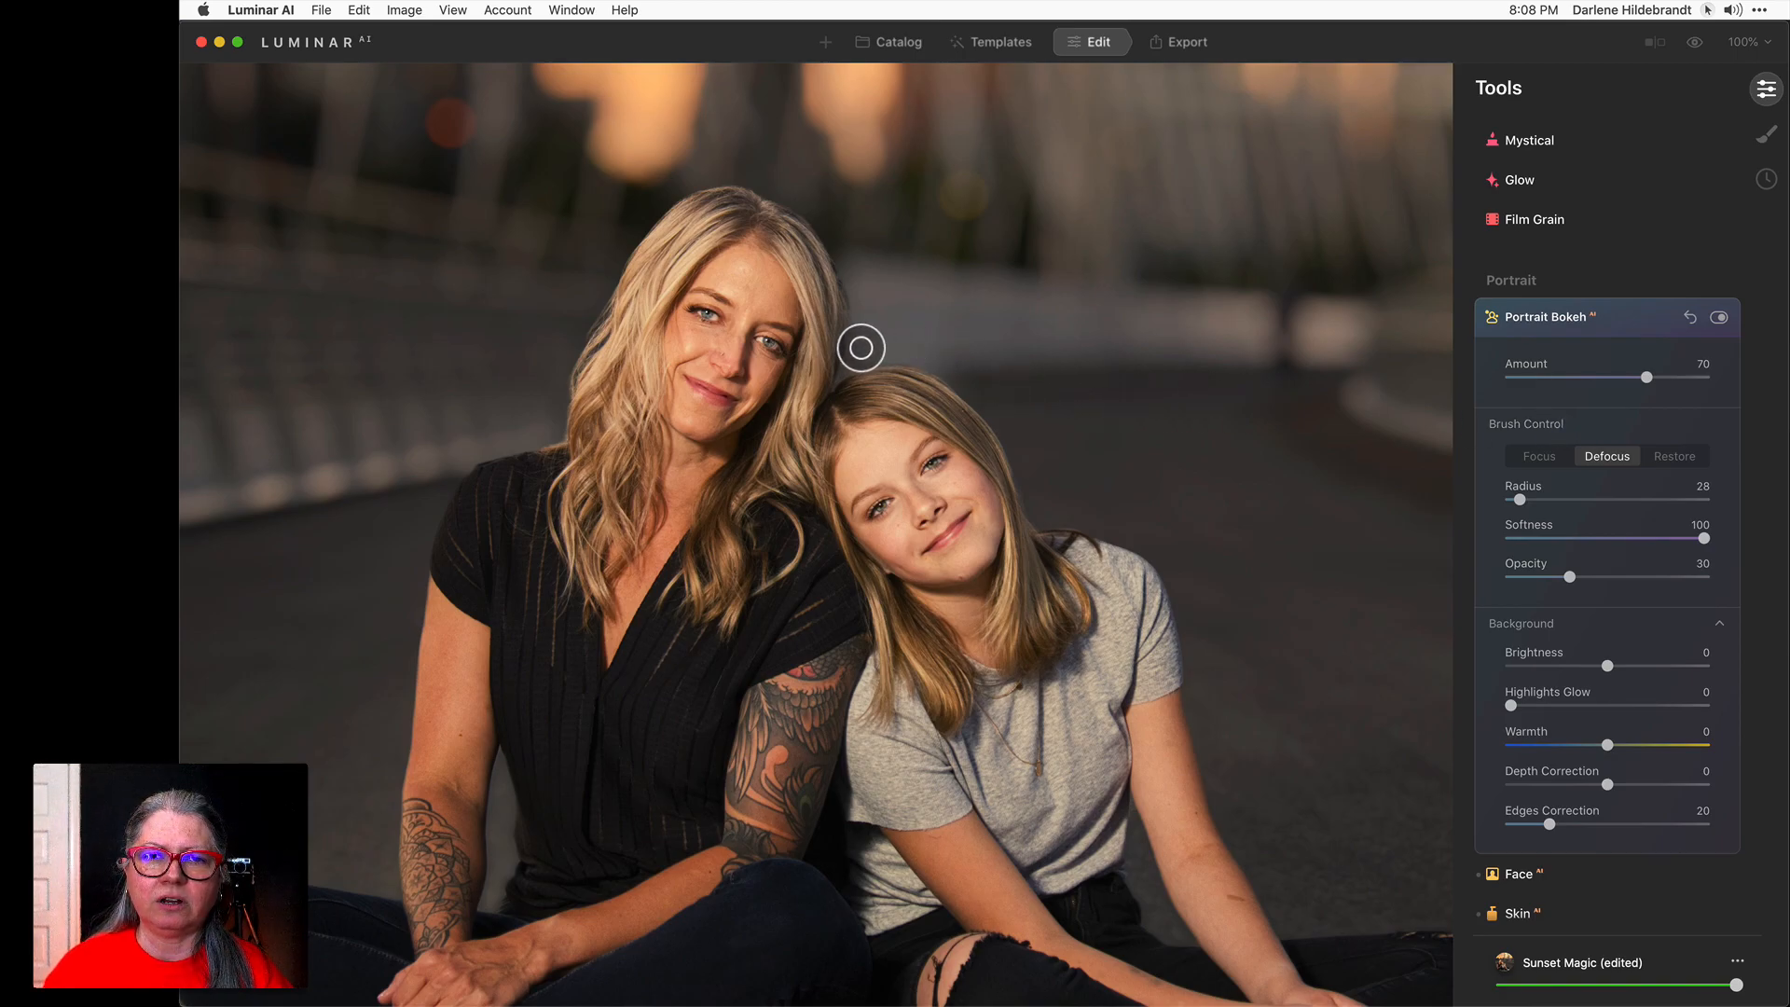
left_click(850, 345)
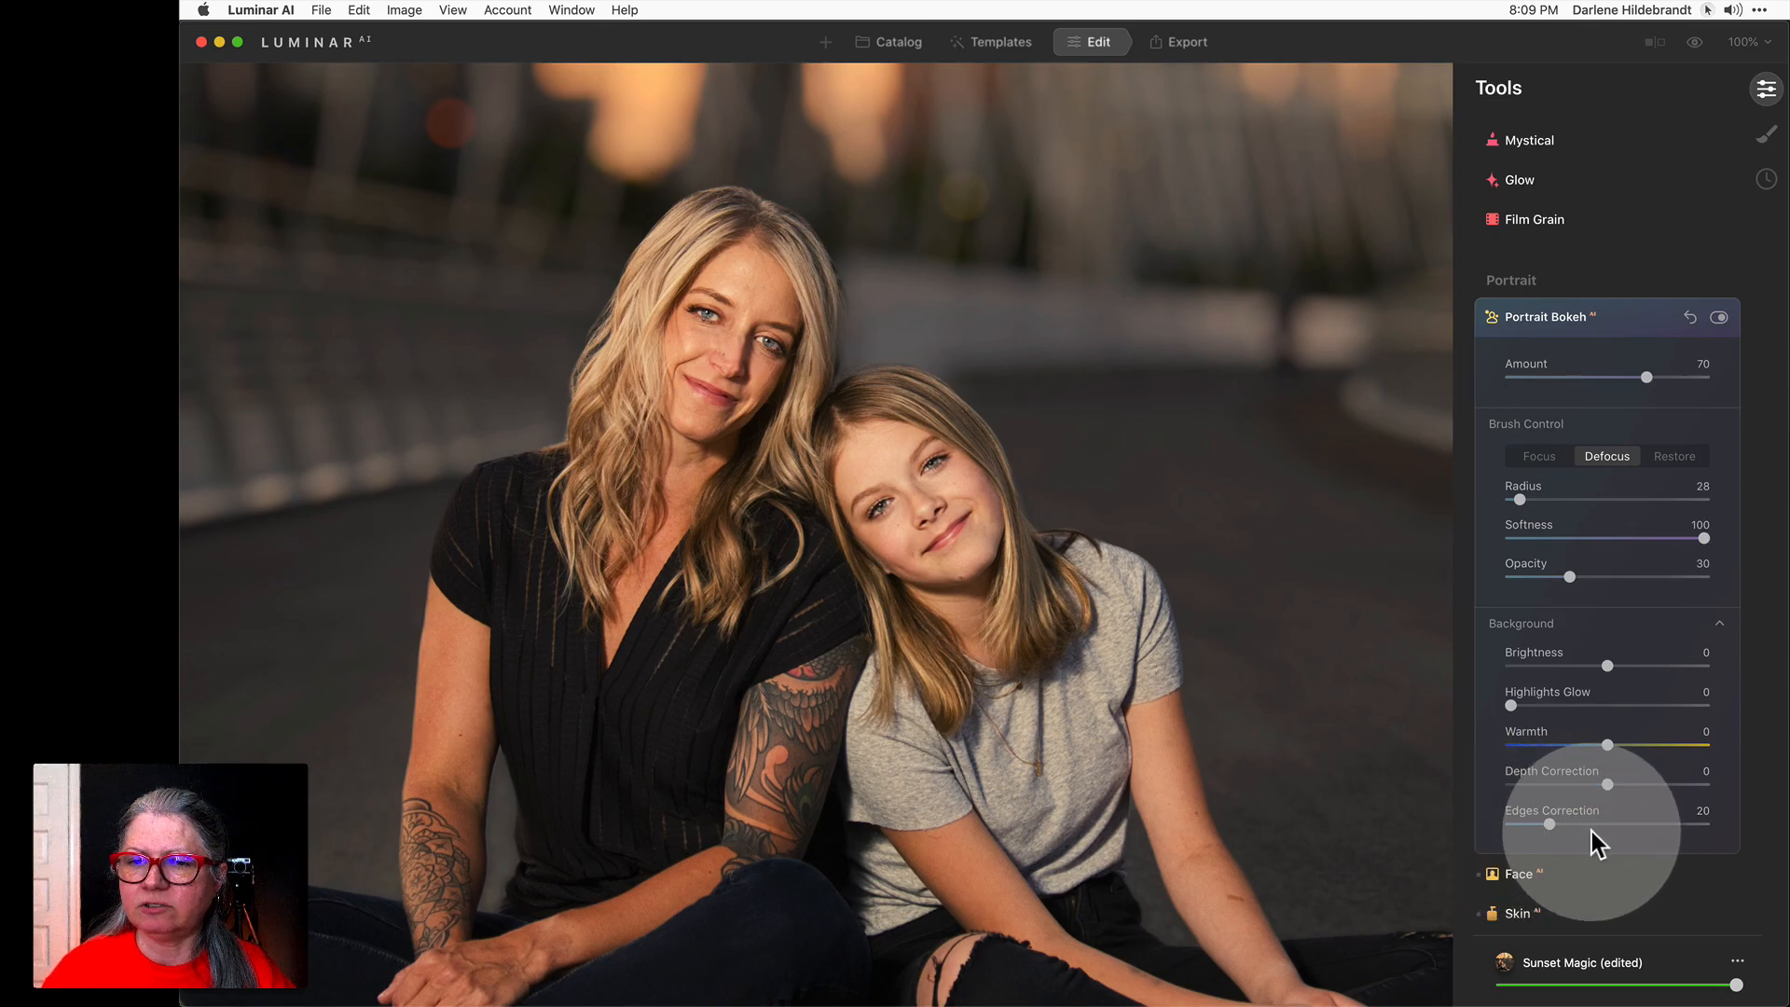
Raise the background Edges Correction to 100 to test the subjects' outlines, and reduce it to 8.
left_click(1719, 623)
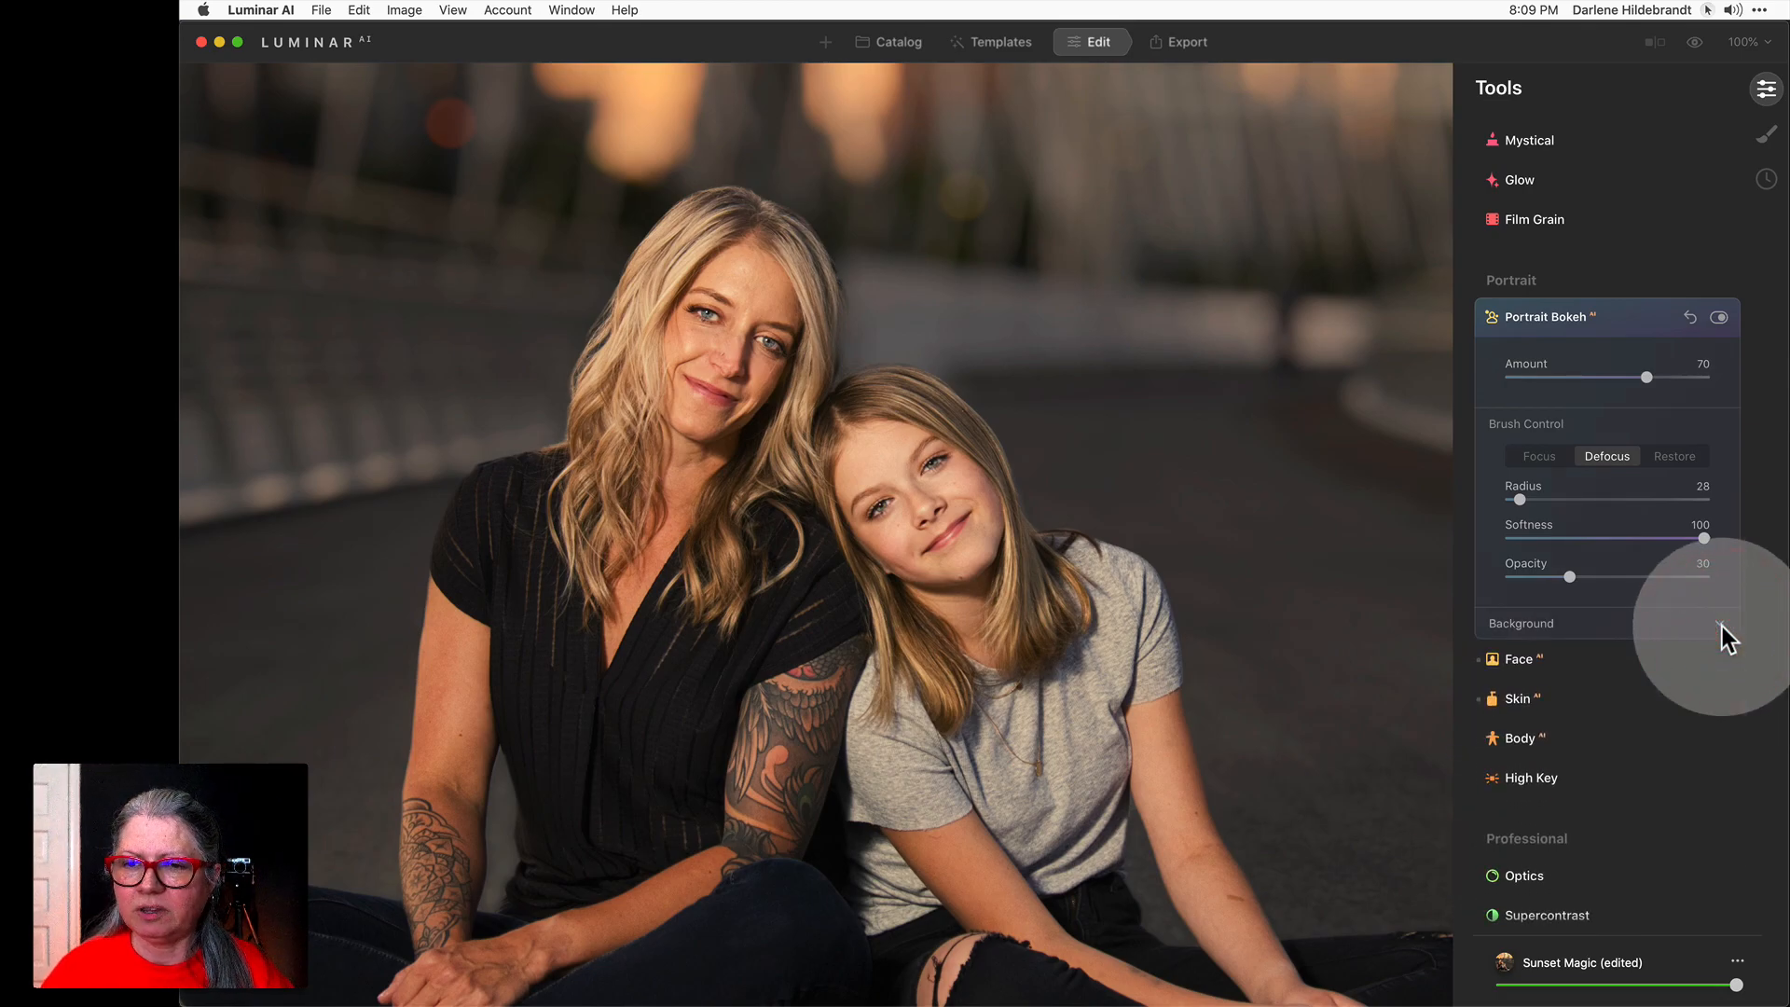
left_click(1720, 625)
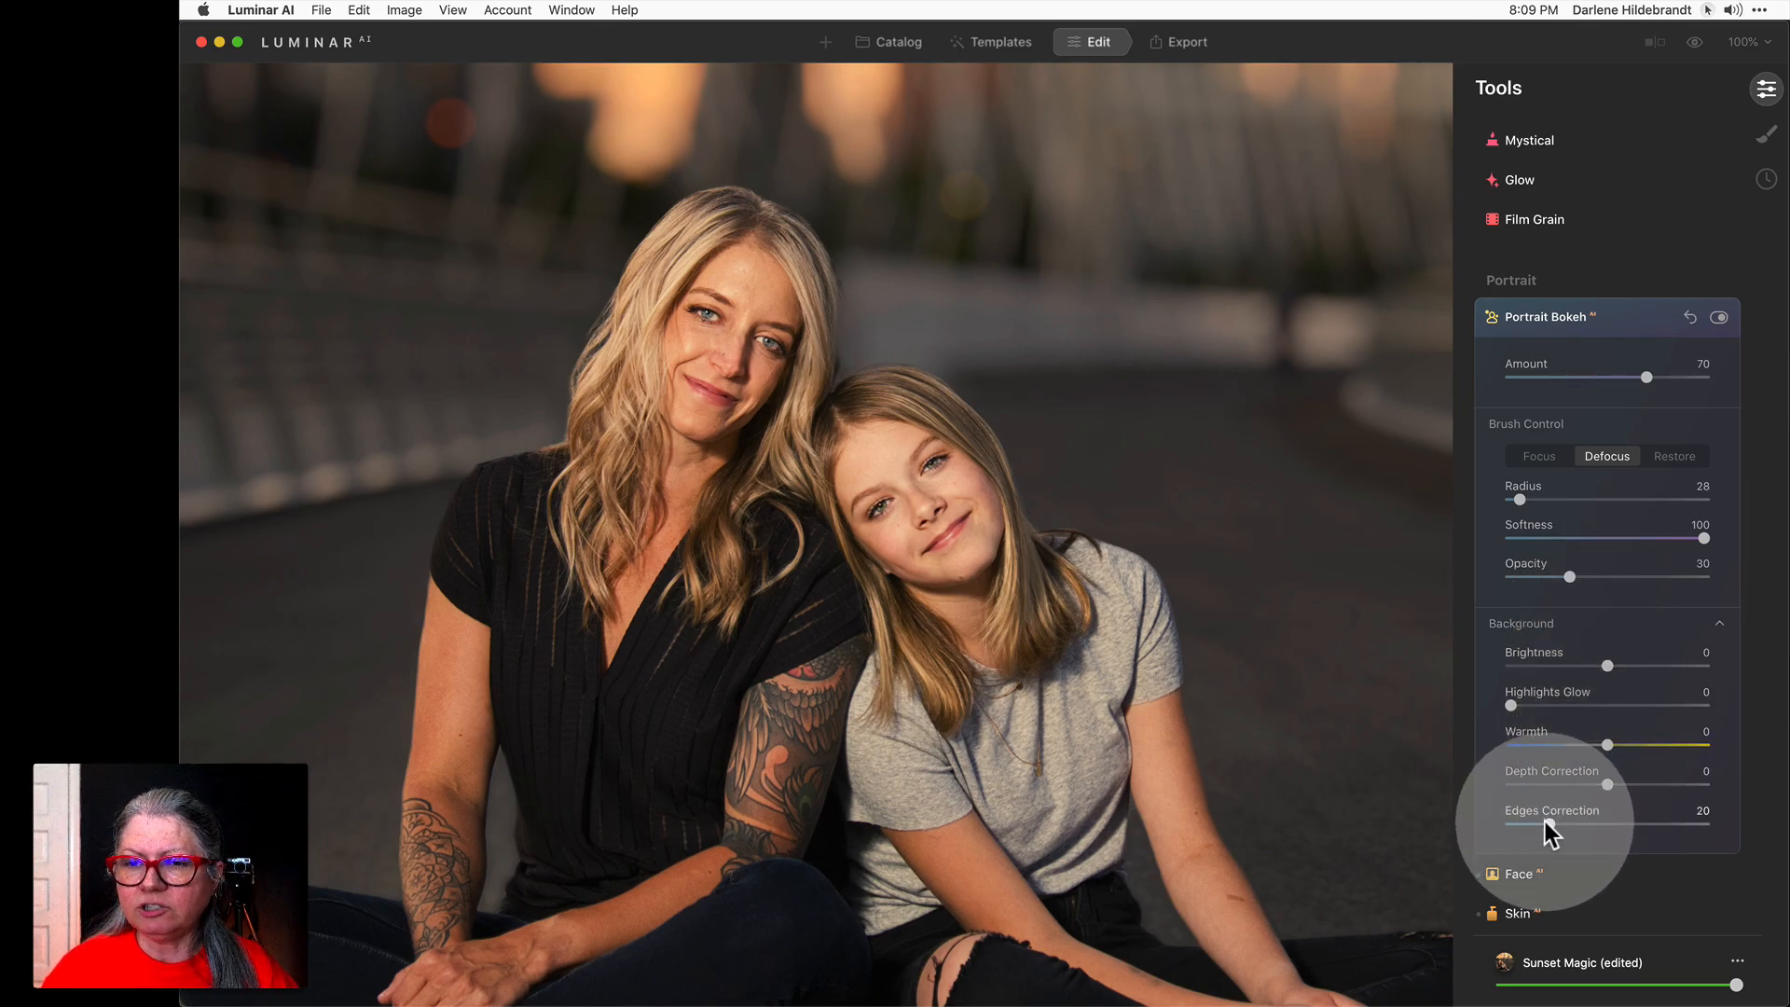
left_click_drag(1543, 820, 1719, 821)
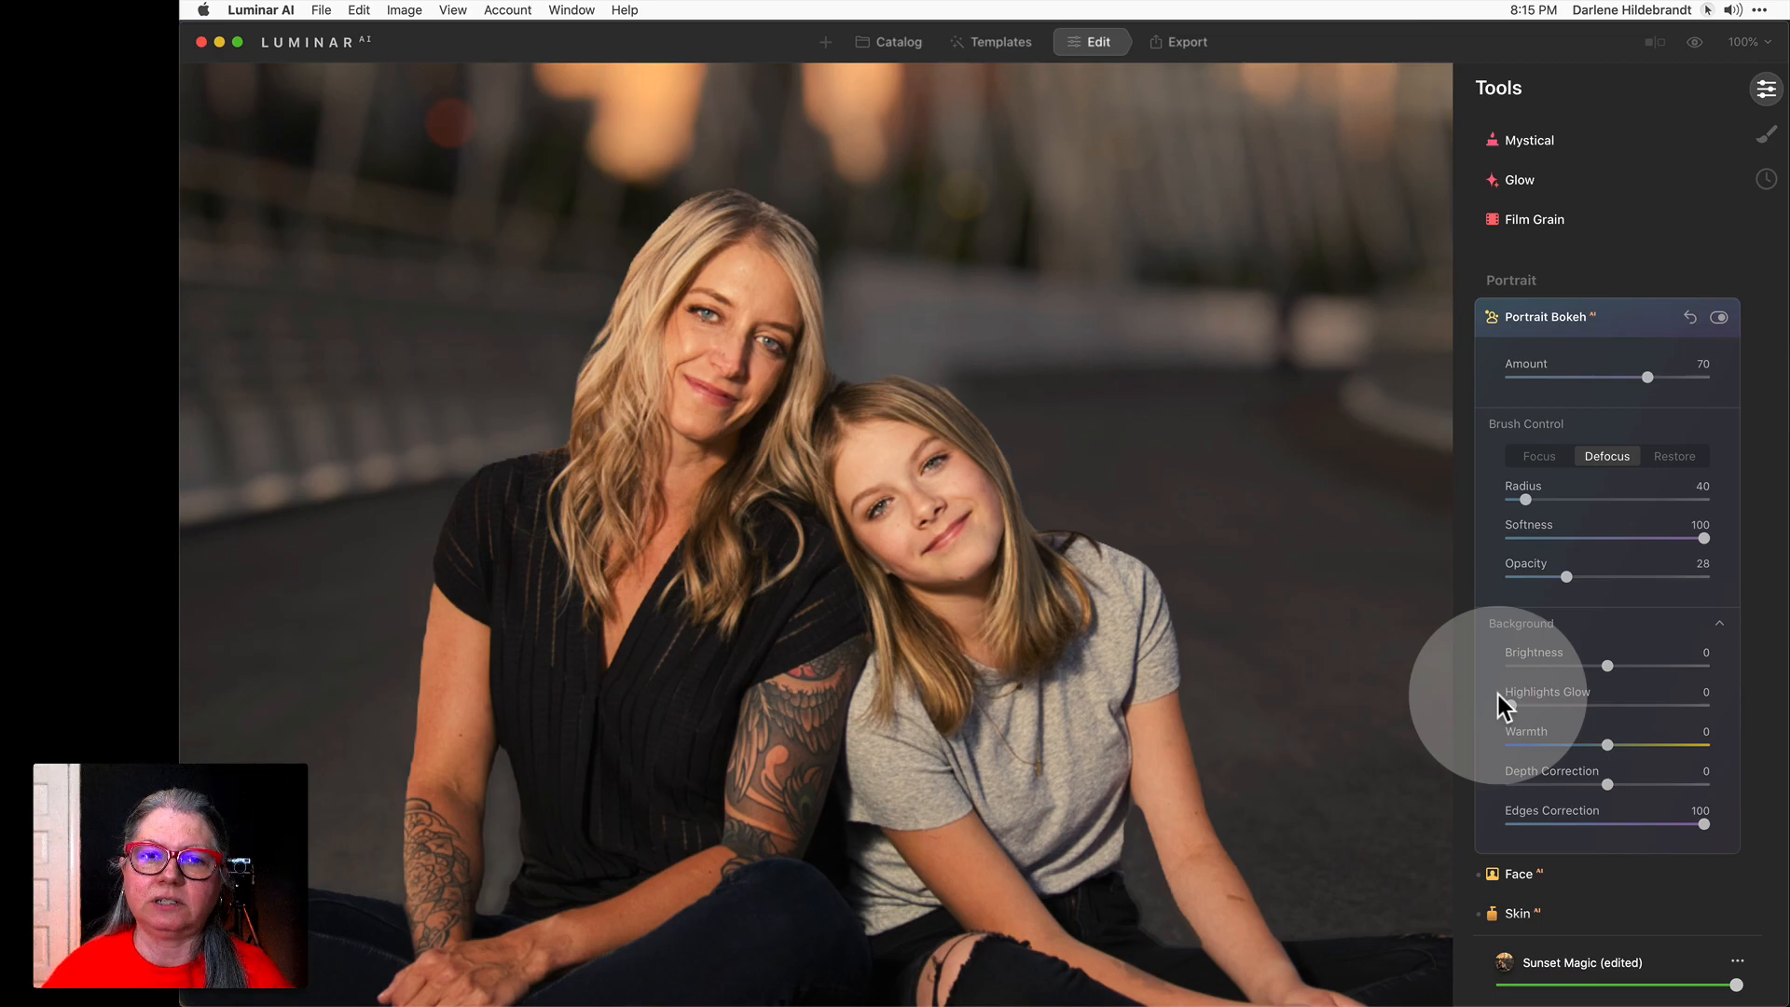
mouse_move(905, 758)
left_mouse_down()
mouse_move(983, 793)
mouse_move(1021, 855)
mouse_move(1136, 939)
mouse_move(1075, 843)
mouse_move(1082, 804)
mouse_move(1102, 946)
mouse_move(1180, 957)
mouse_move(996, 878)
mouse_move(989, 681)
mouse_move(840, 429)
mouse_move(748, 410)
mouse_move(1303, 652)
left_mouse_up()
left_click_drag(1701, 824, 1521, 826)
left_click(1521, 818)
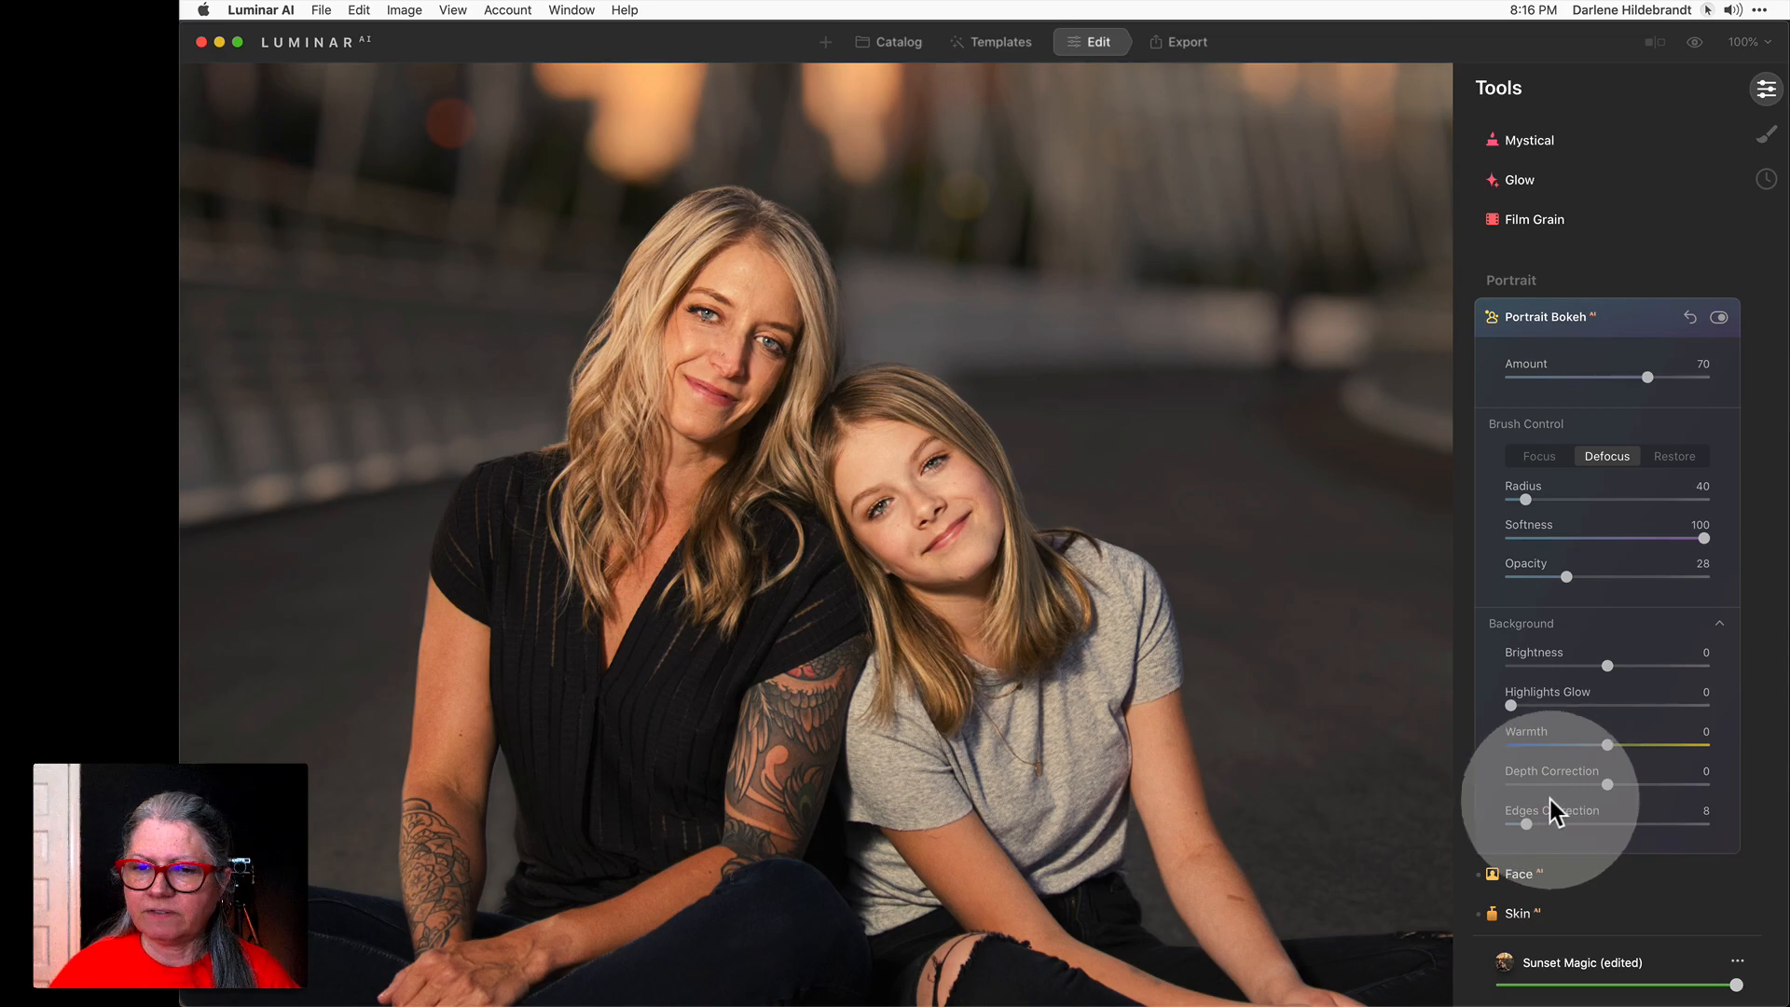
Set the background Edges Correction to 20 and lower the background Brightness to -75.
left_click_drag(1527, 824, 1549, 829)
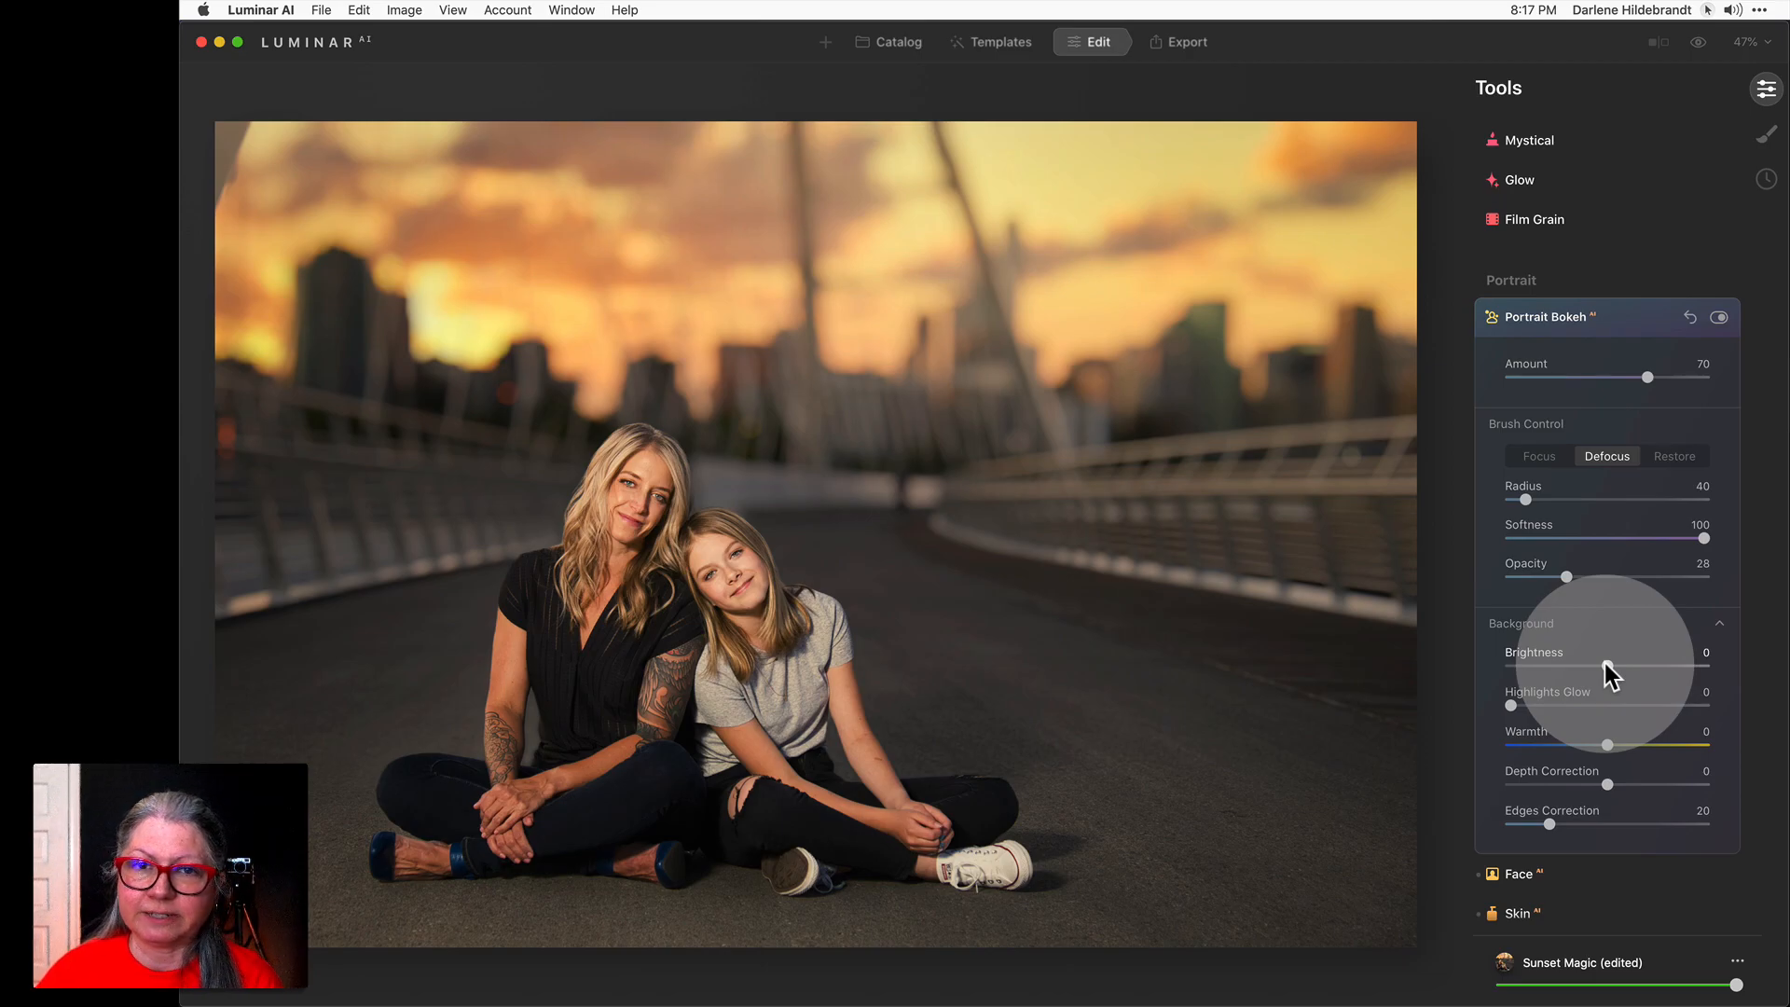
left_click_drag(1603, 663, 1529, 667)
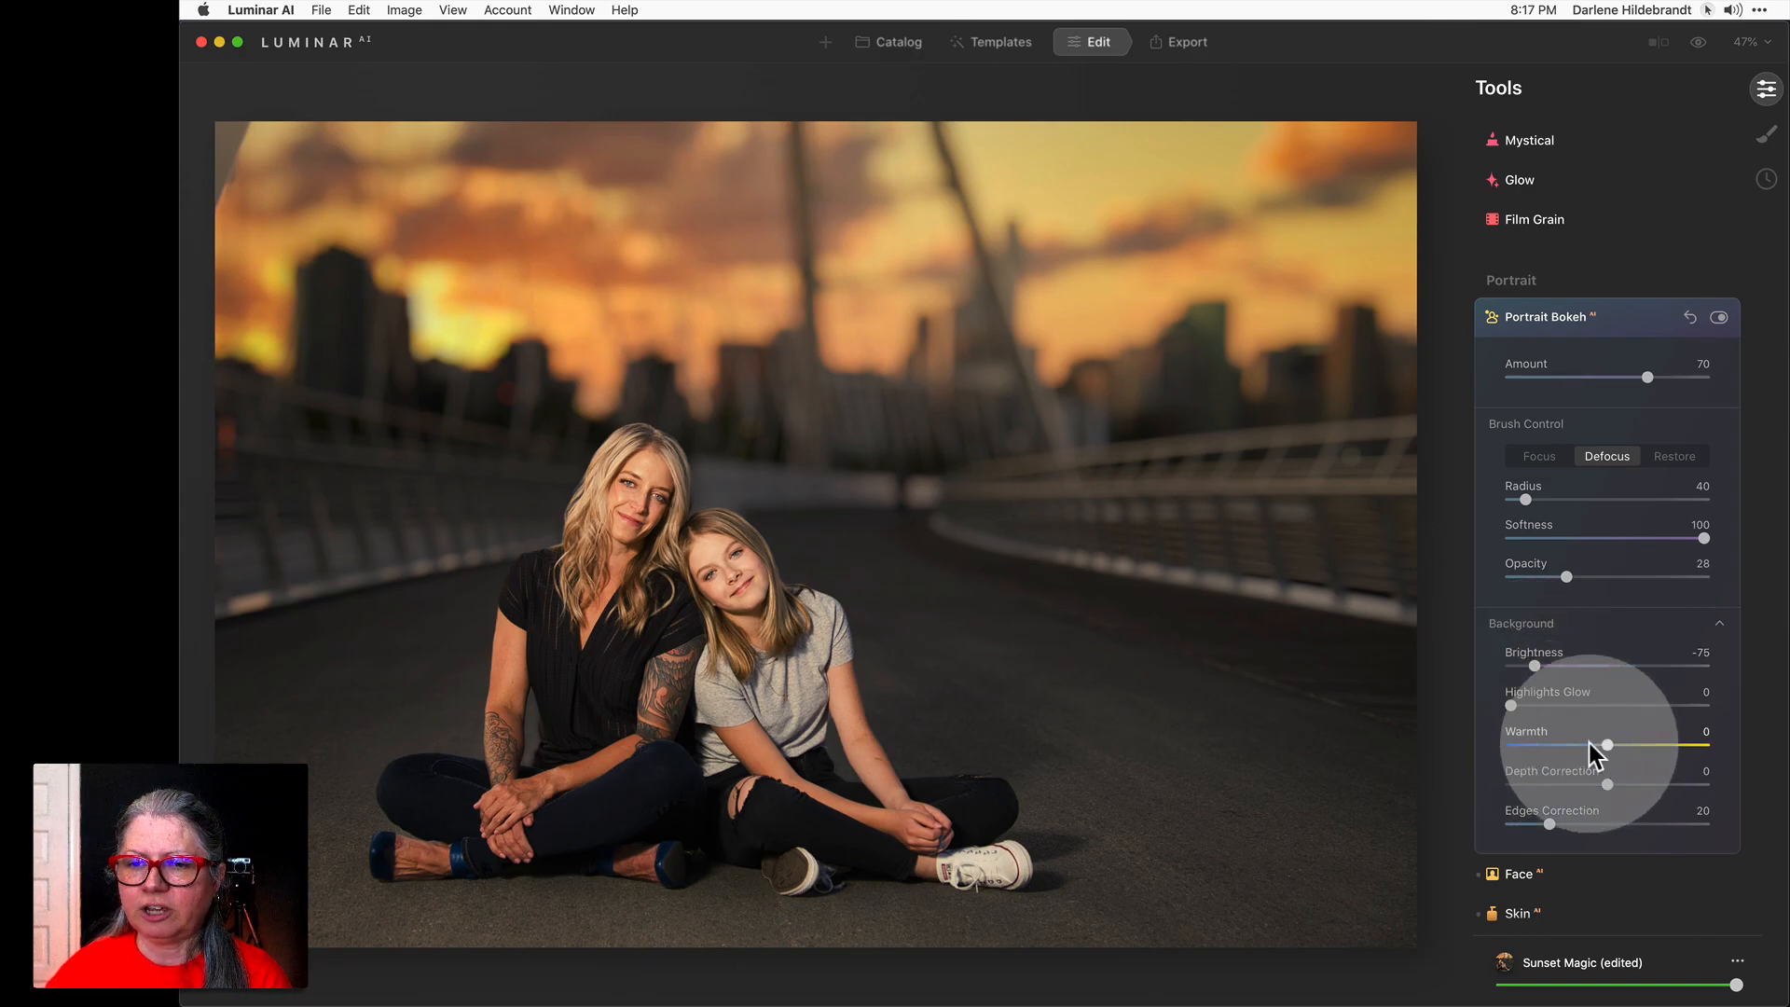
Try cooling the background with Warmth around -82, and reset Warmth to 0.
left_click(1525, 744)
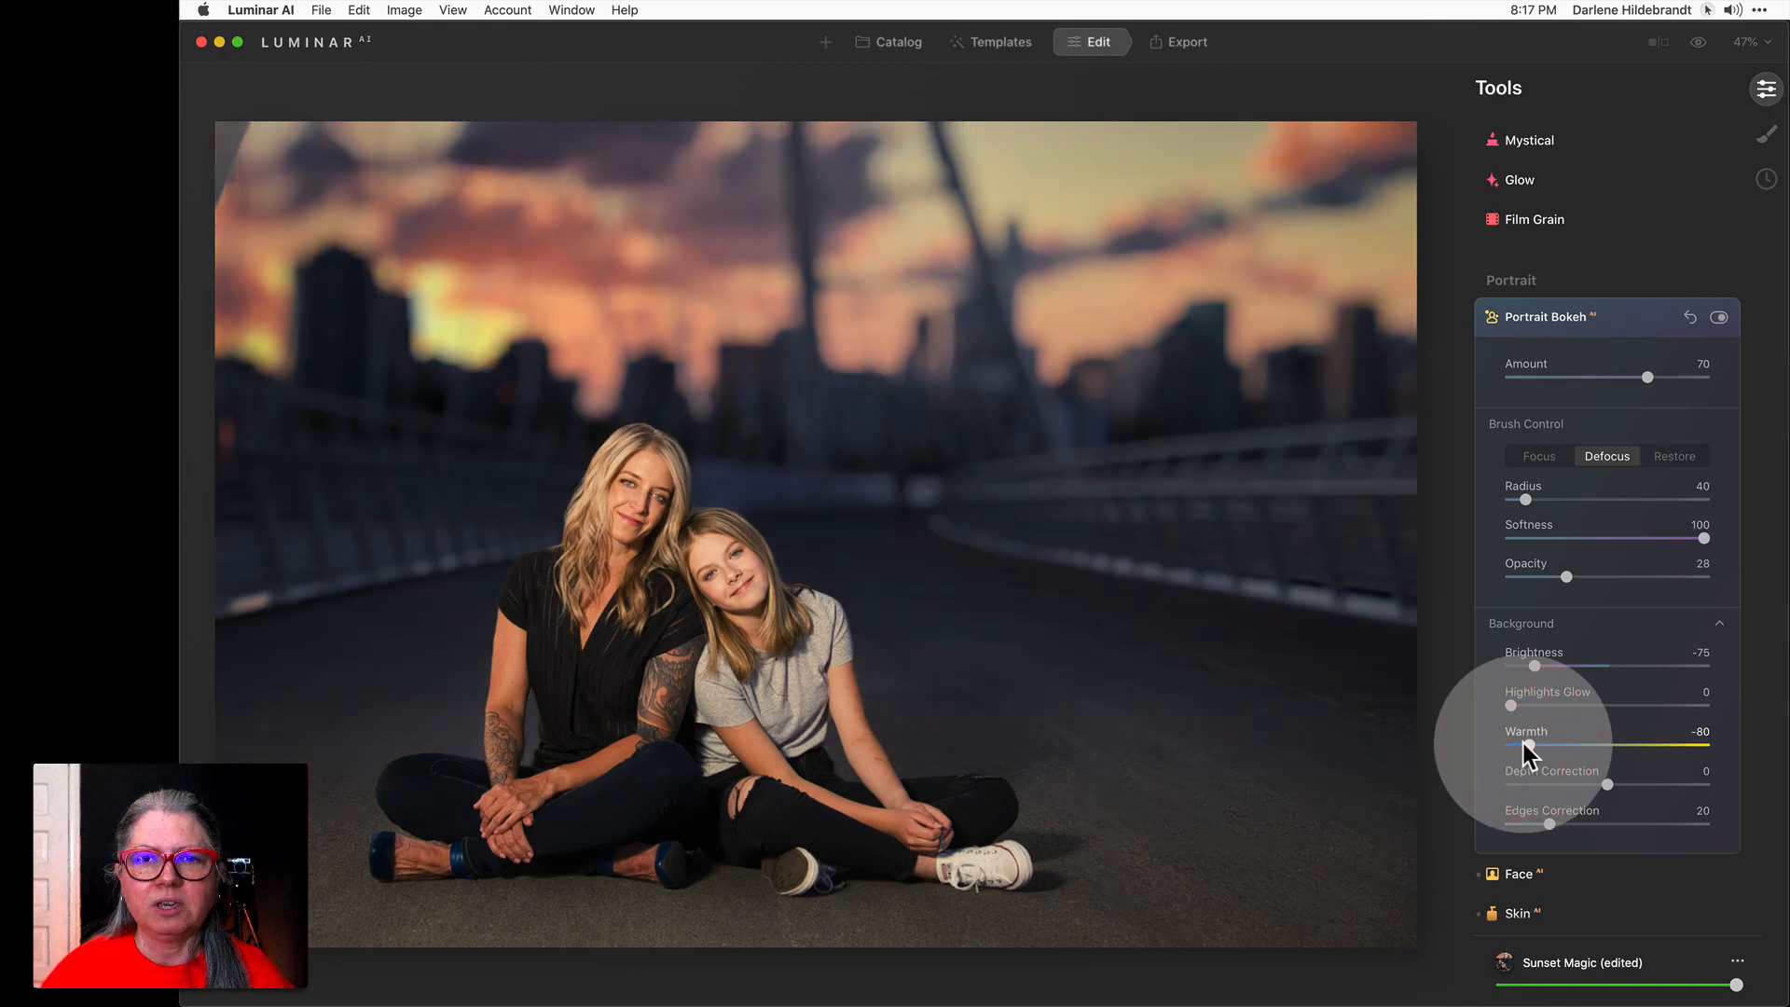
mouse_move(1525, 746)
left_mouse_down()
mouse_move(1506, 741)
mouse_move(1529, 748)
left_mouse_up()
left_click(1527, 743)
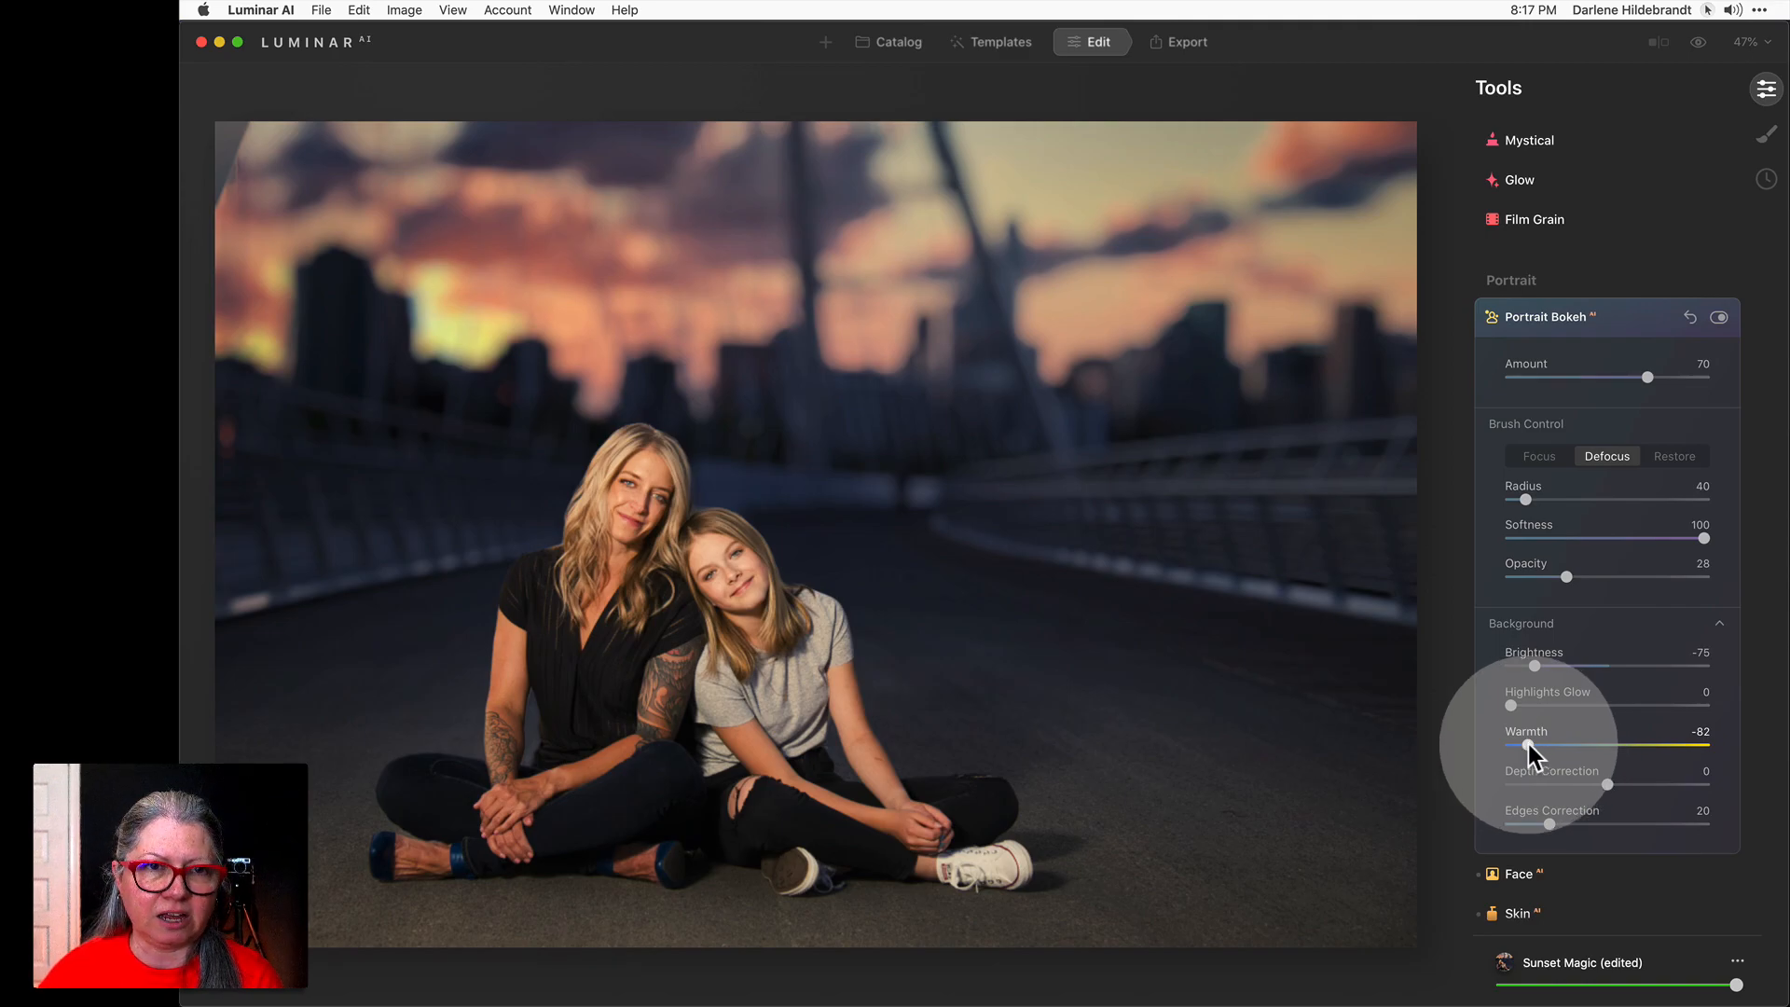
left_click(1605, 745)
left_click(1603, 743)
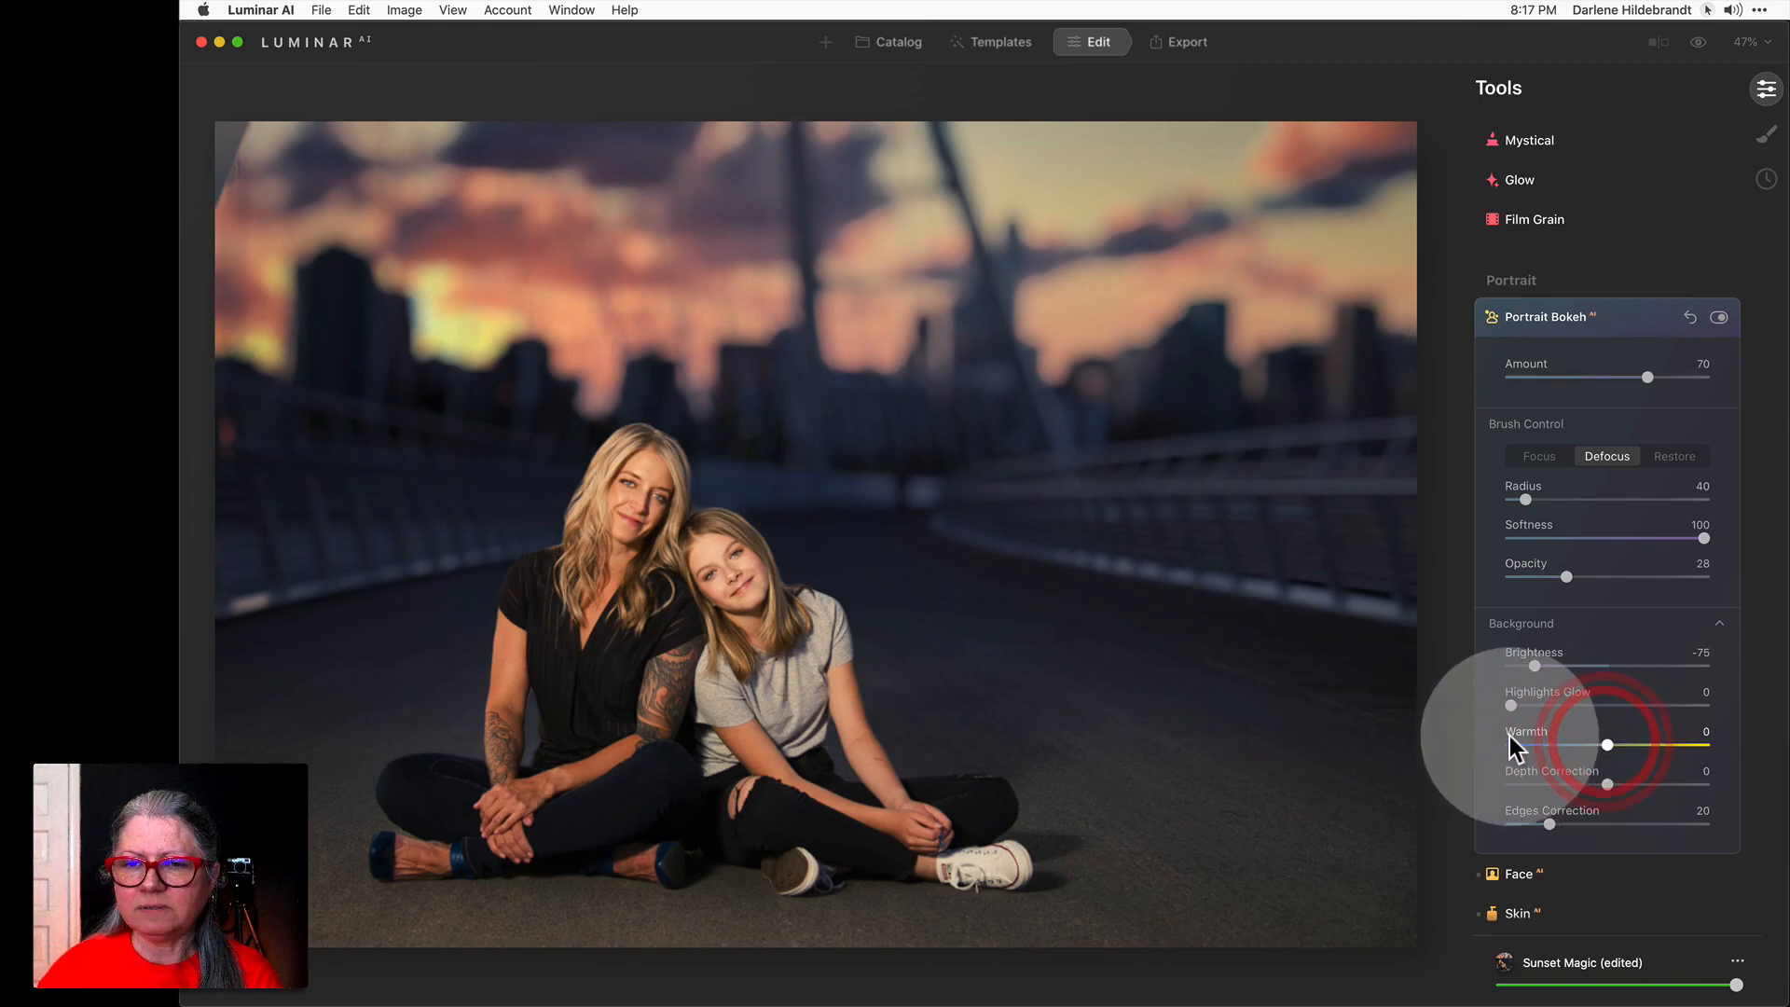
Set the background Brightness to -45, test Highlights Glow up to 100, and settle it at 27.
left_click_drag(1536, 662, 1566, 662)
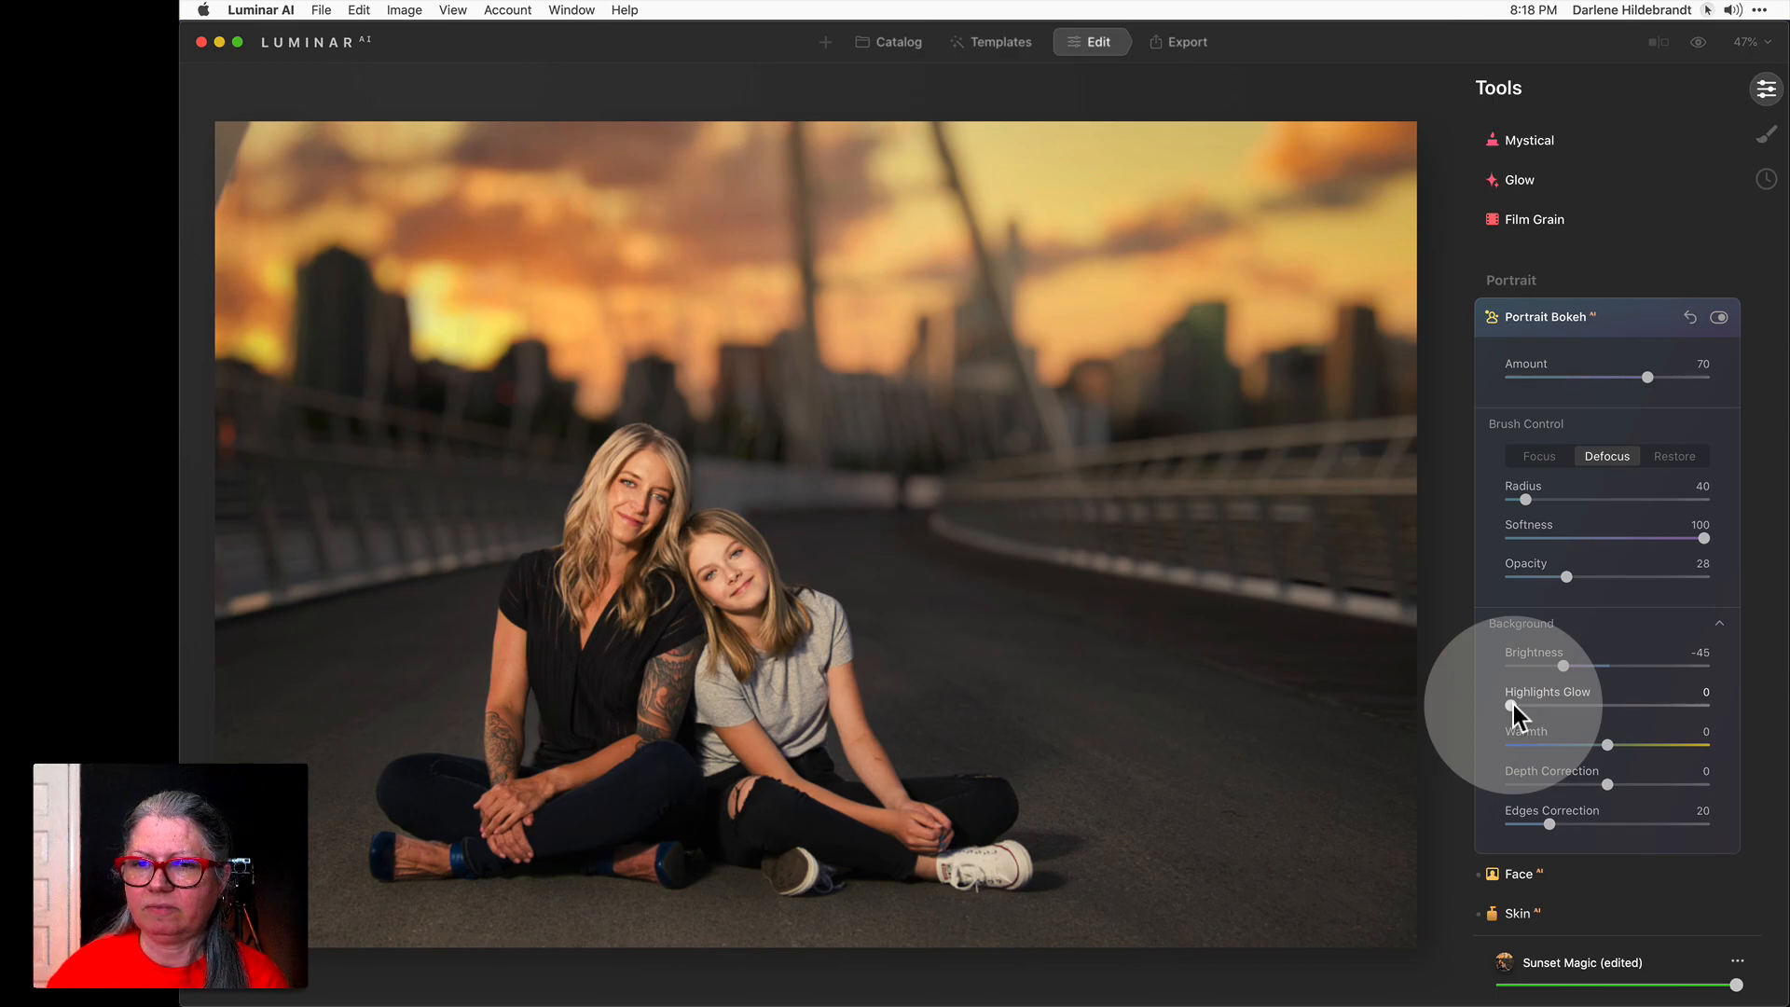
left_click_drag(1510, 706, 1638, 706)
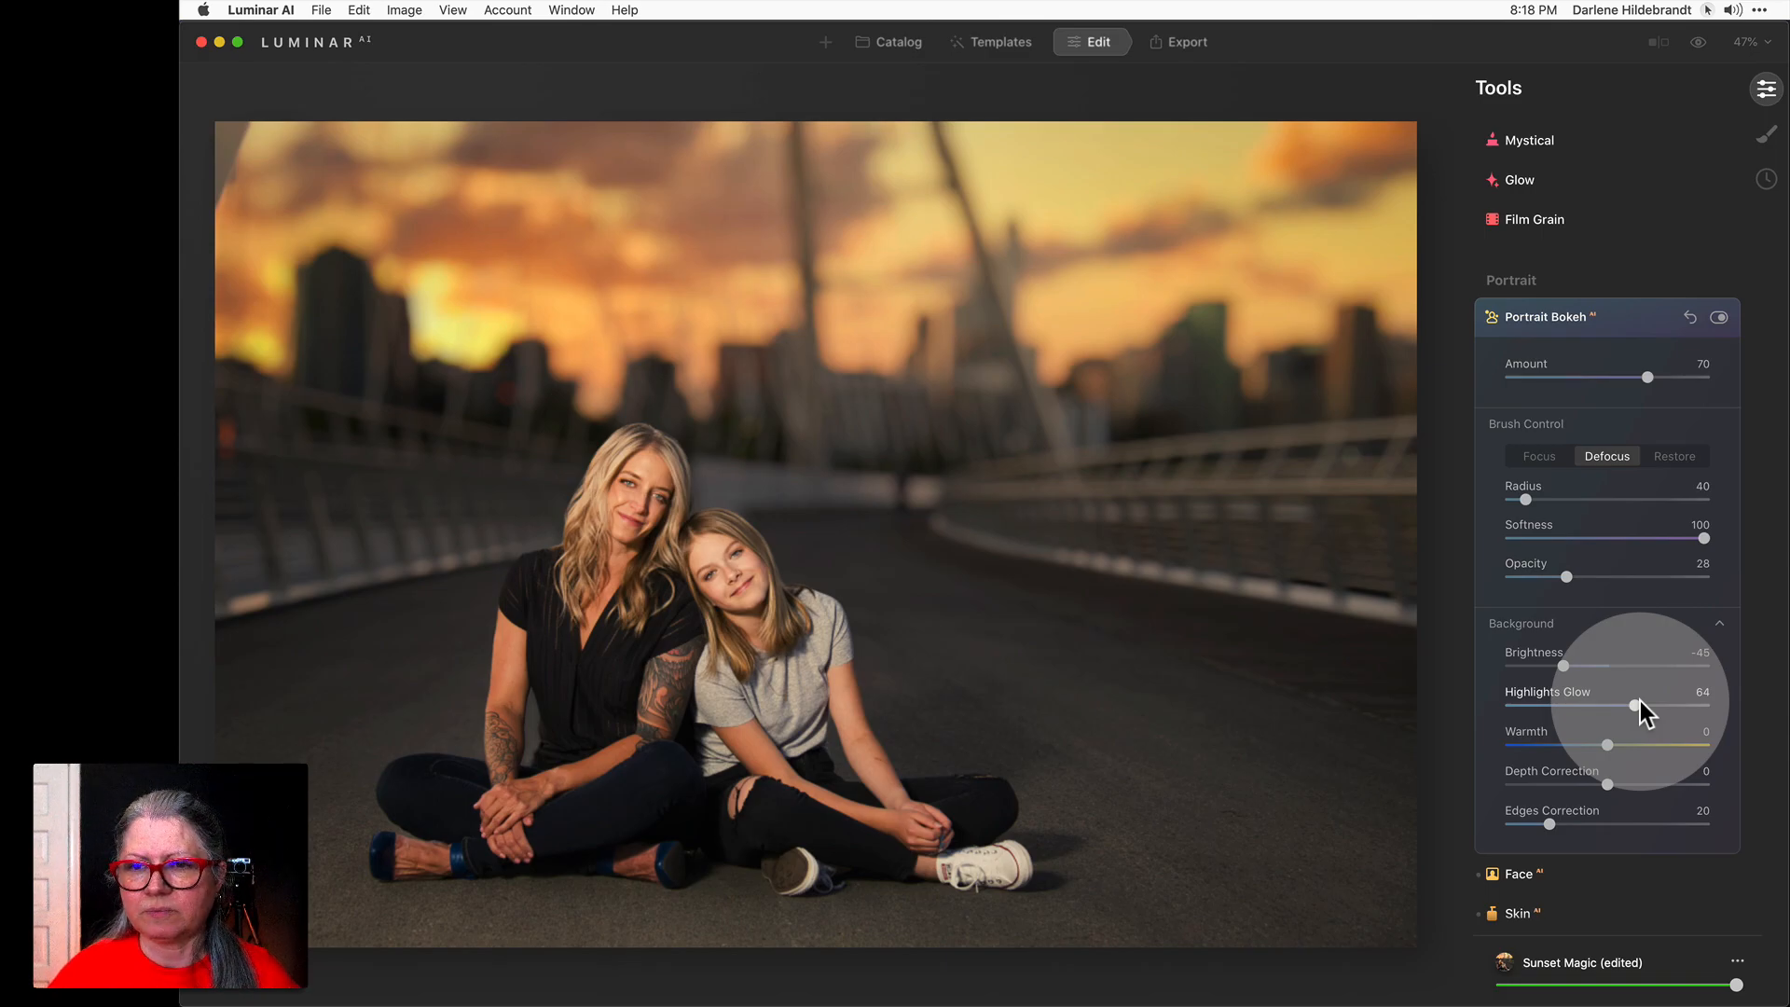
left_click_drag(1640, 701, 1704, 706)
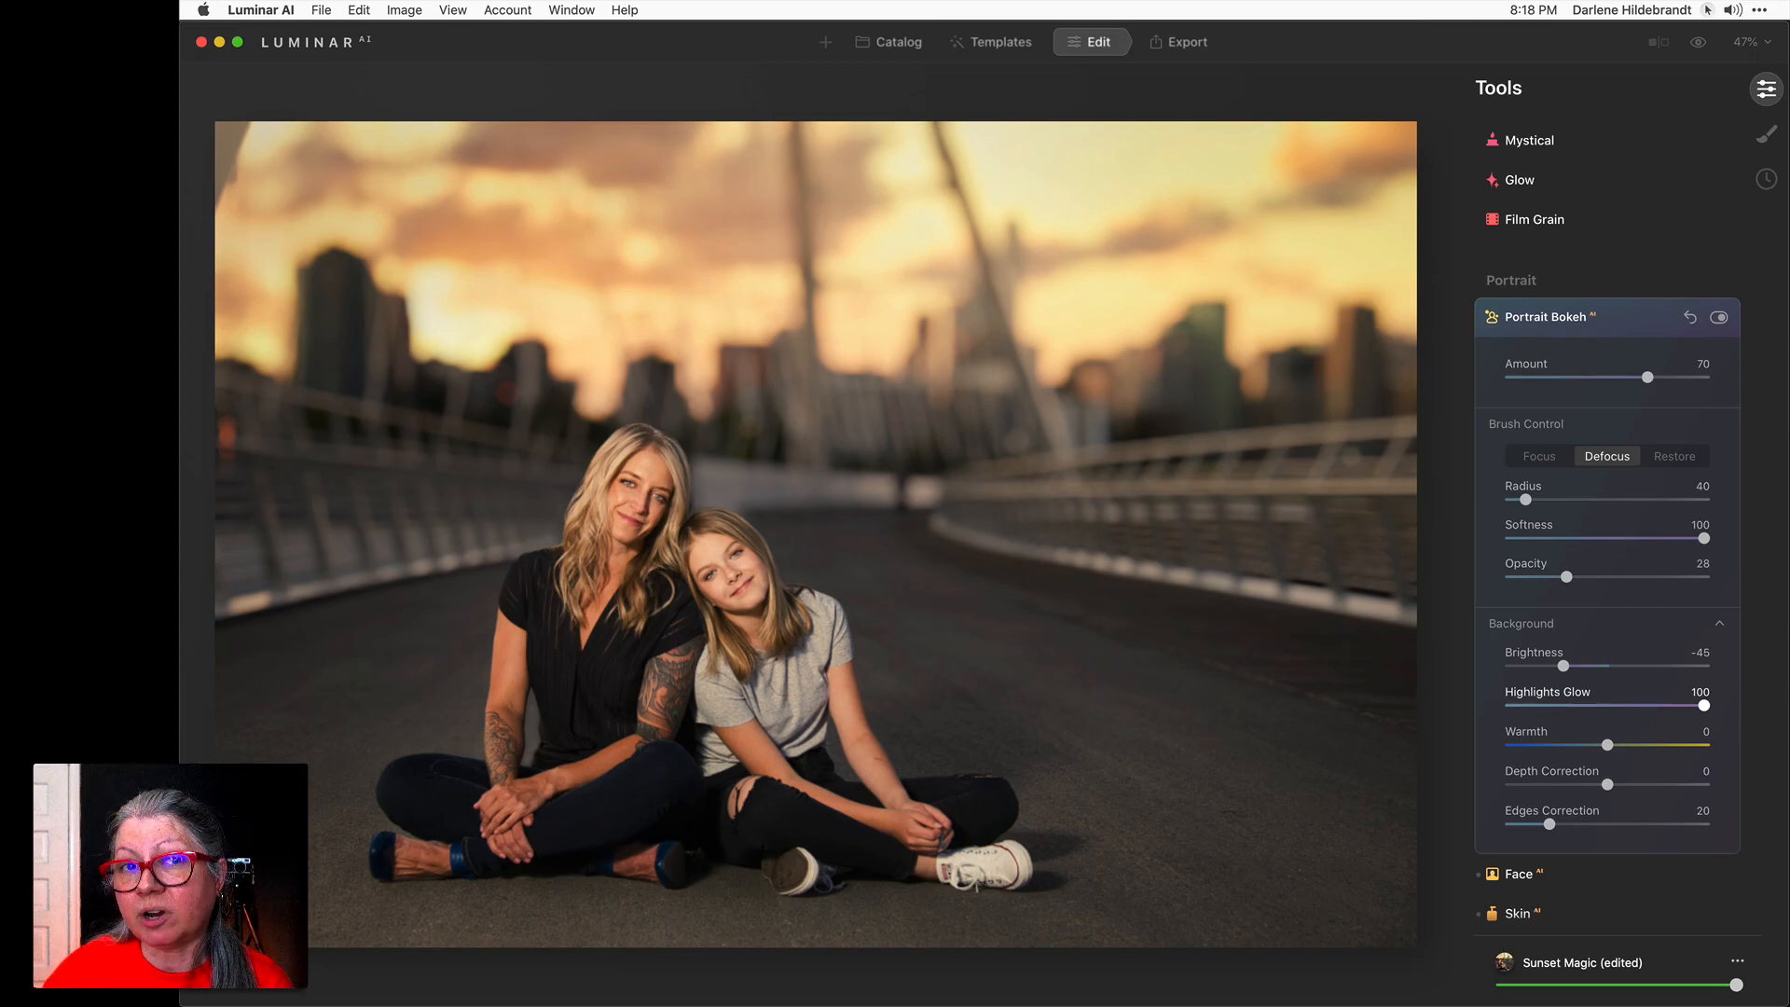
left_click_drag(1704, 706, 1538, 695)
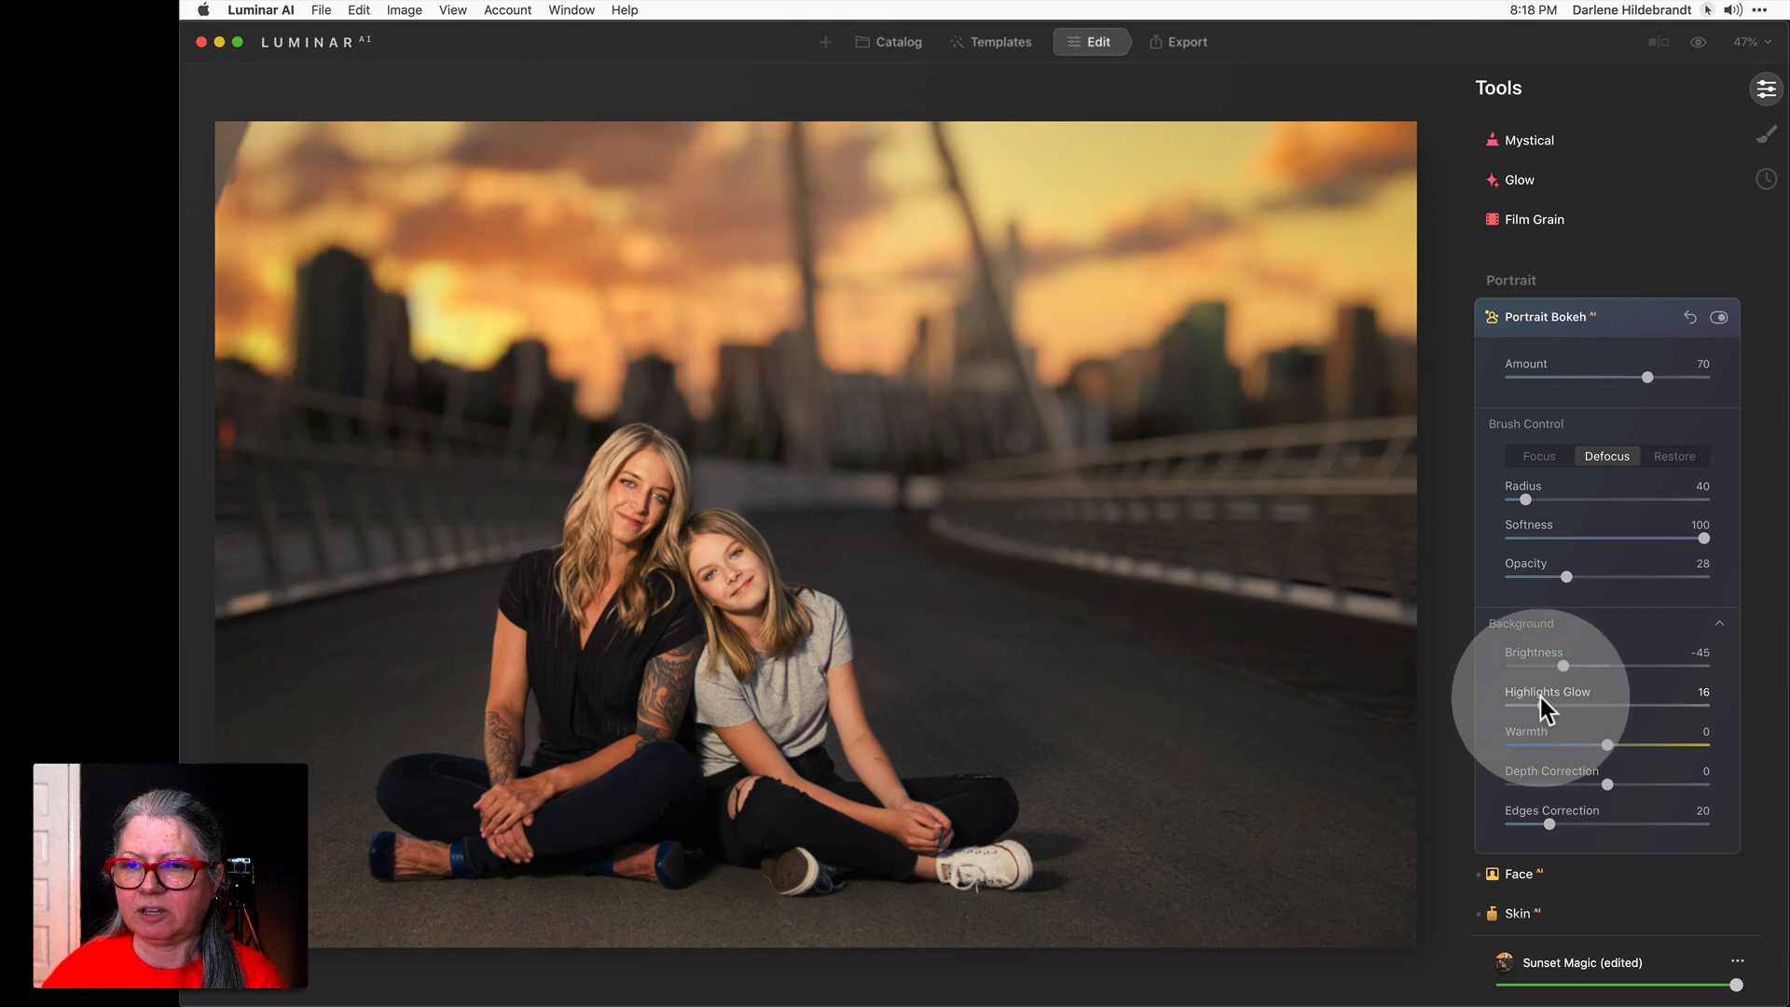
mouse_move(1548, 707)
left_mouse_down()
mouse_move(1585, 722)
mouse_move(1557, 682)
mouse_move(1547, 701)
mouse_move(1564, 695)
left_mouse_up()
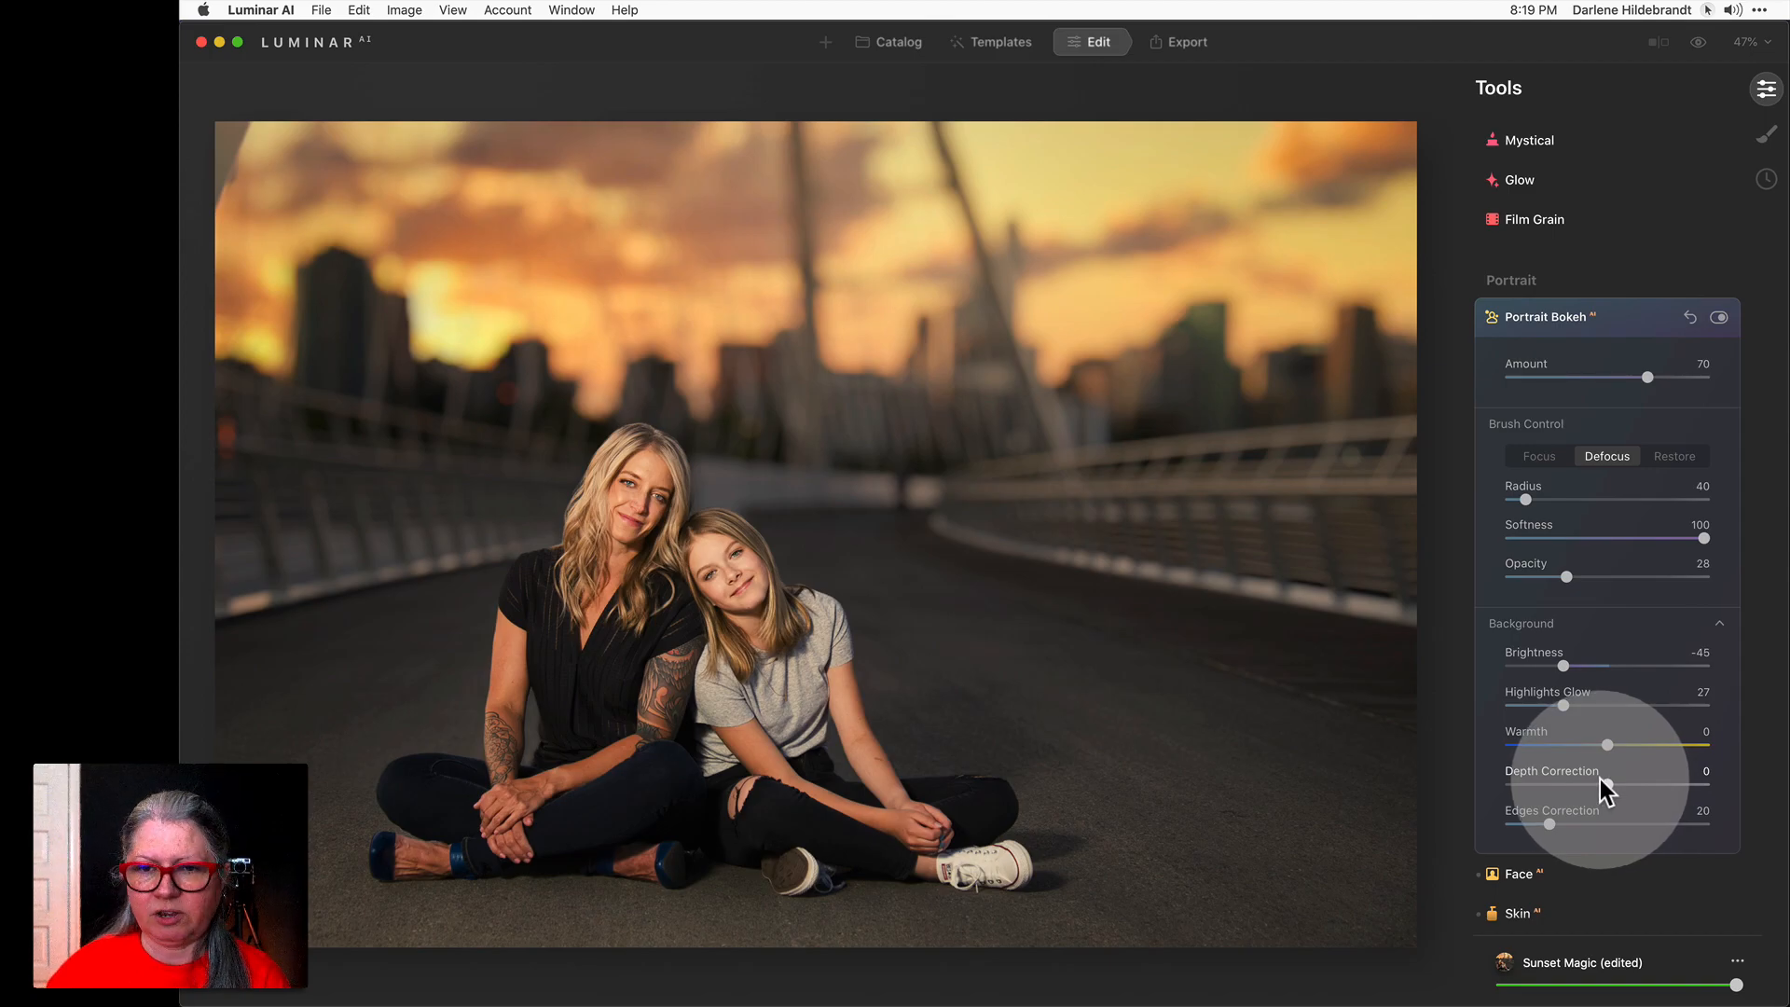
Raise the bokeh Amount to 100 while testing Depth Correction at -100, -45 and -18, and reset Depth Correction to 0.
left_click_drag(1609, 781, 1492, 783)
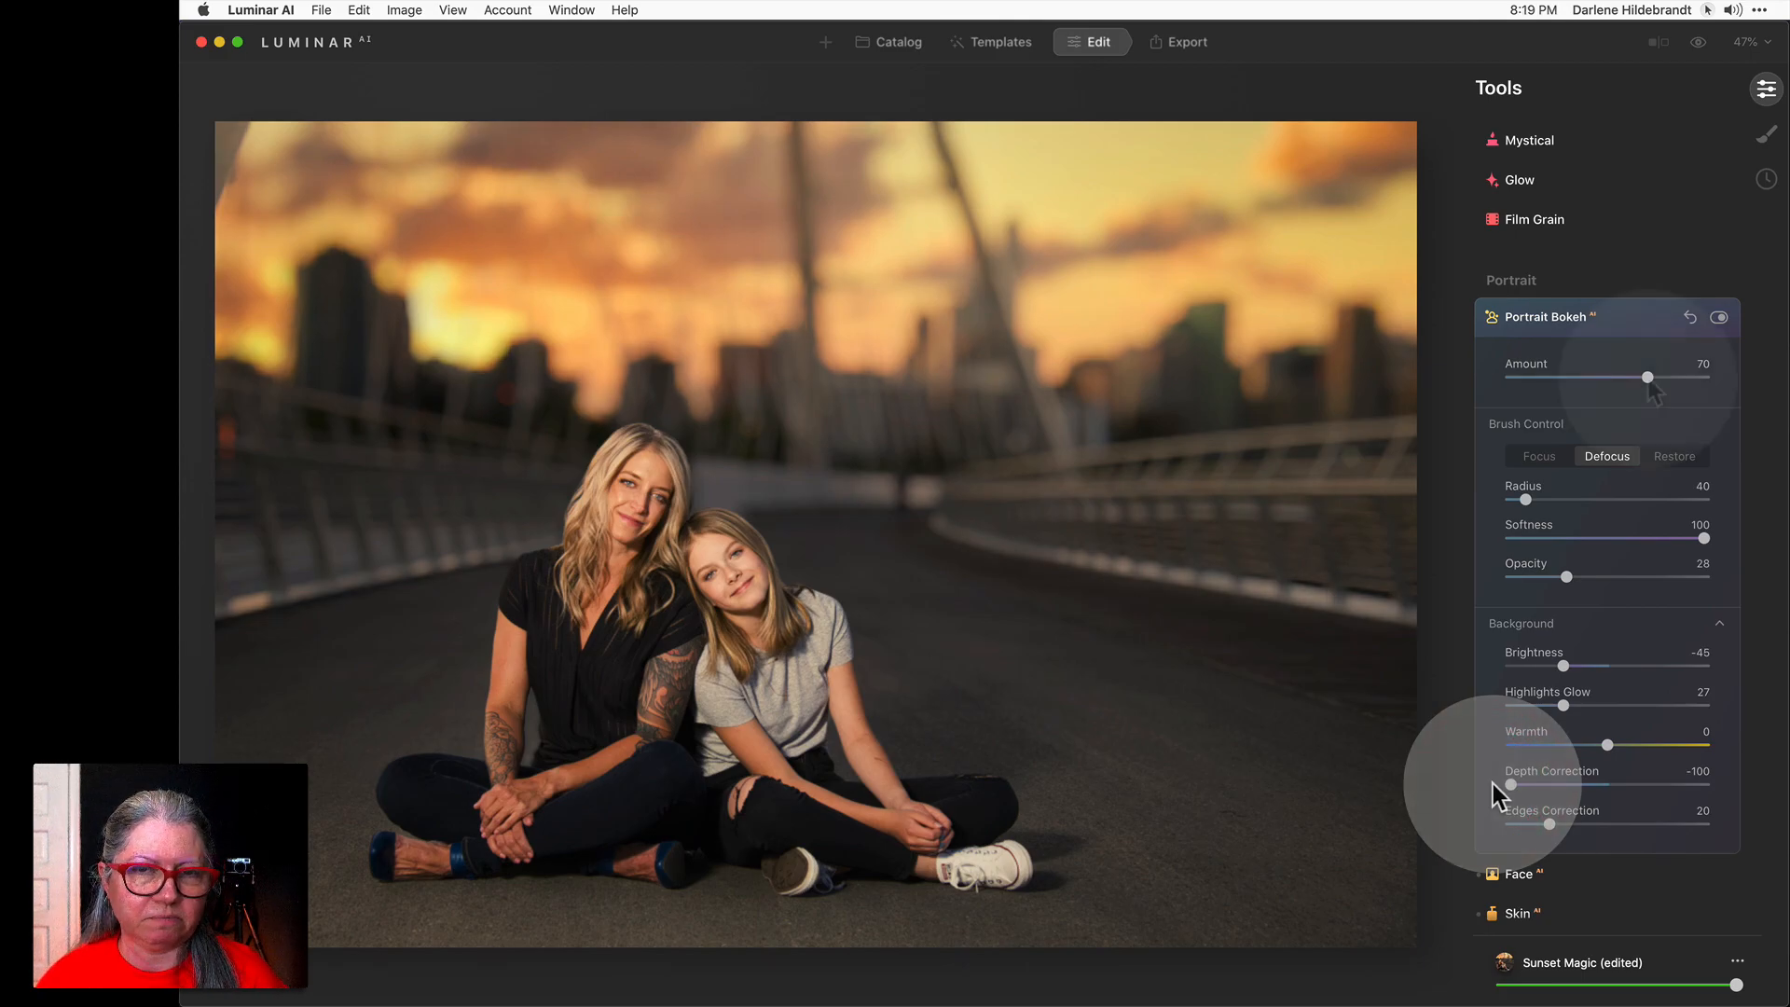
left_click_drag(1647, 378, 1715, 373)
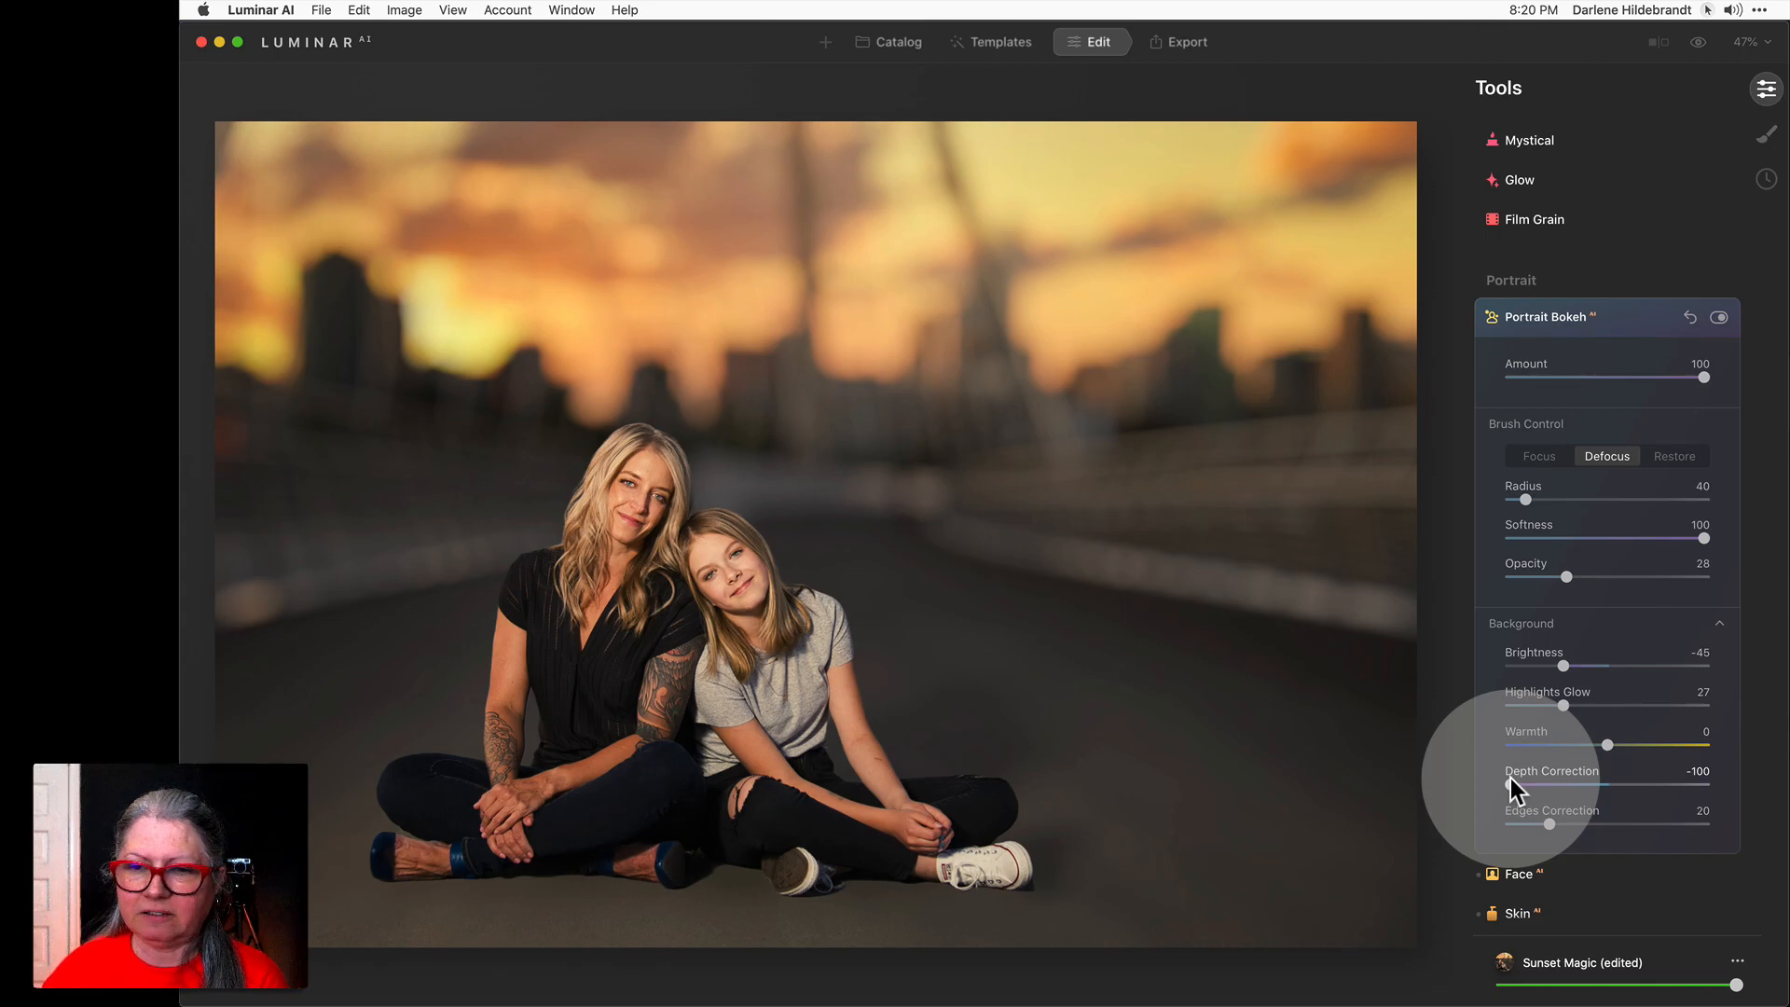
left_click_drag(1510, 781, 1564, 781)
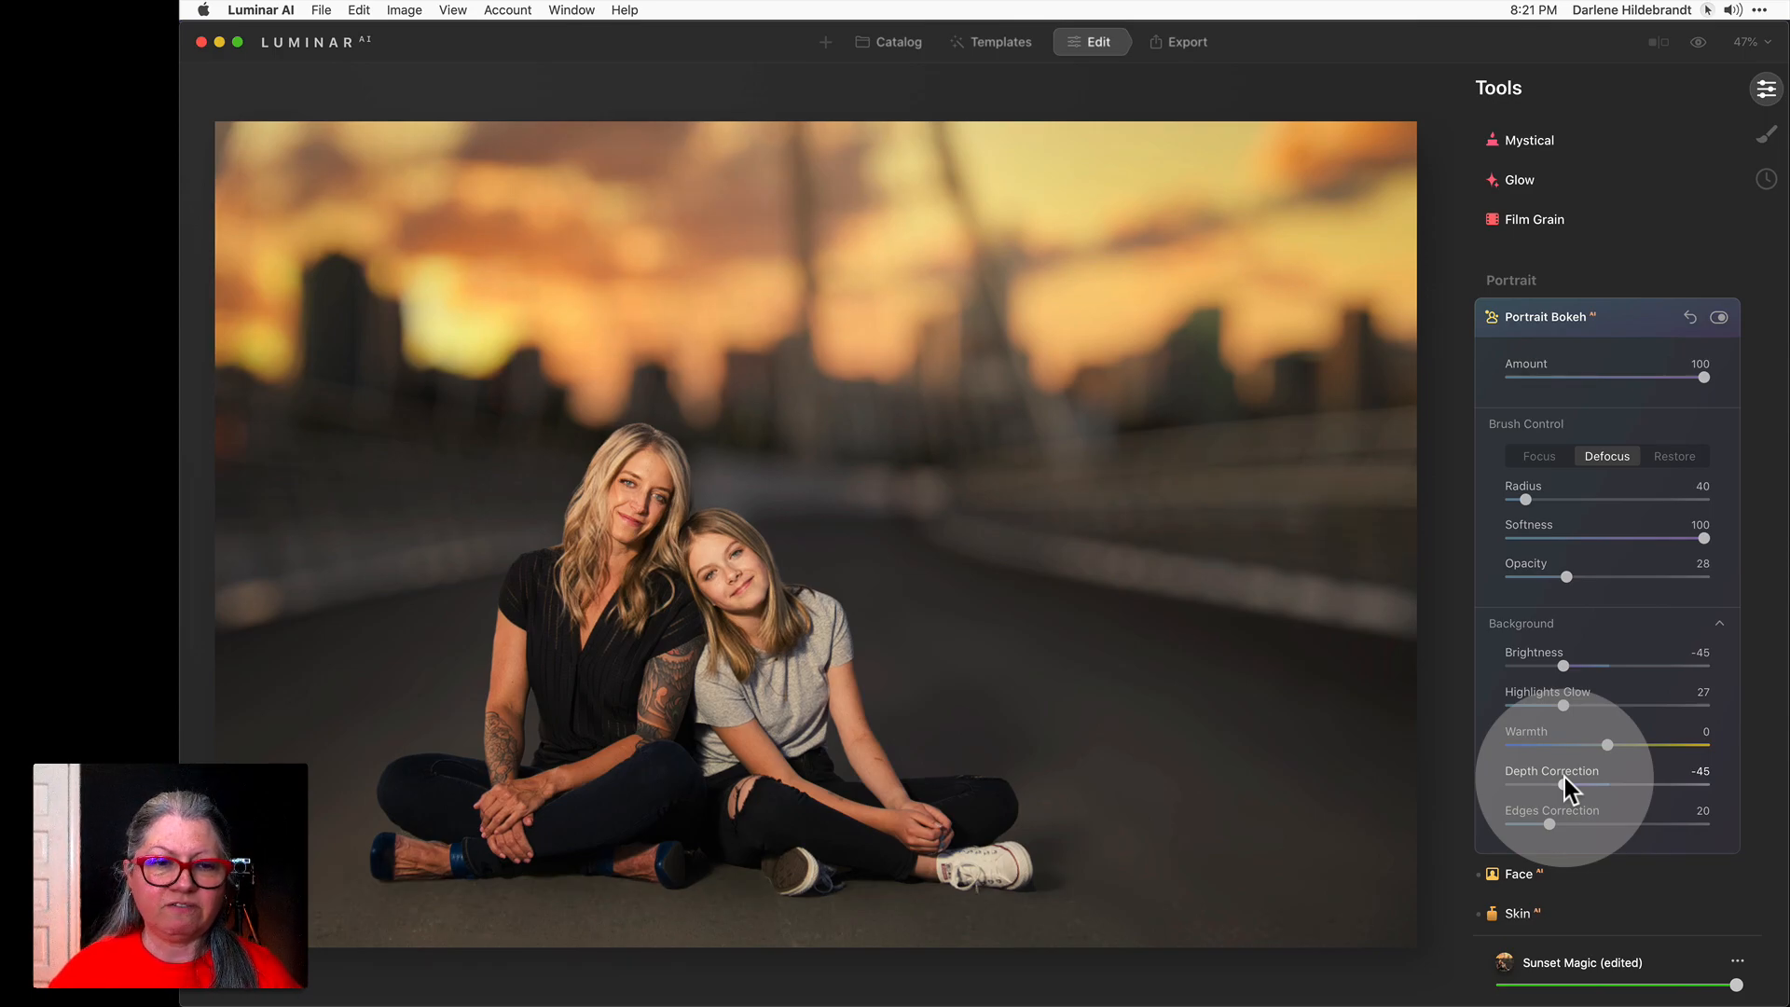
left_click(1564, 783)
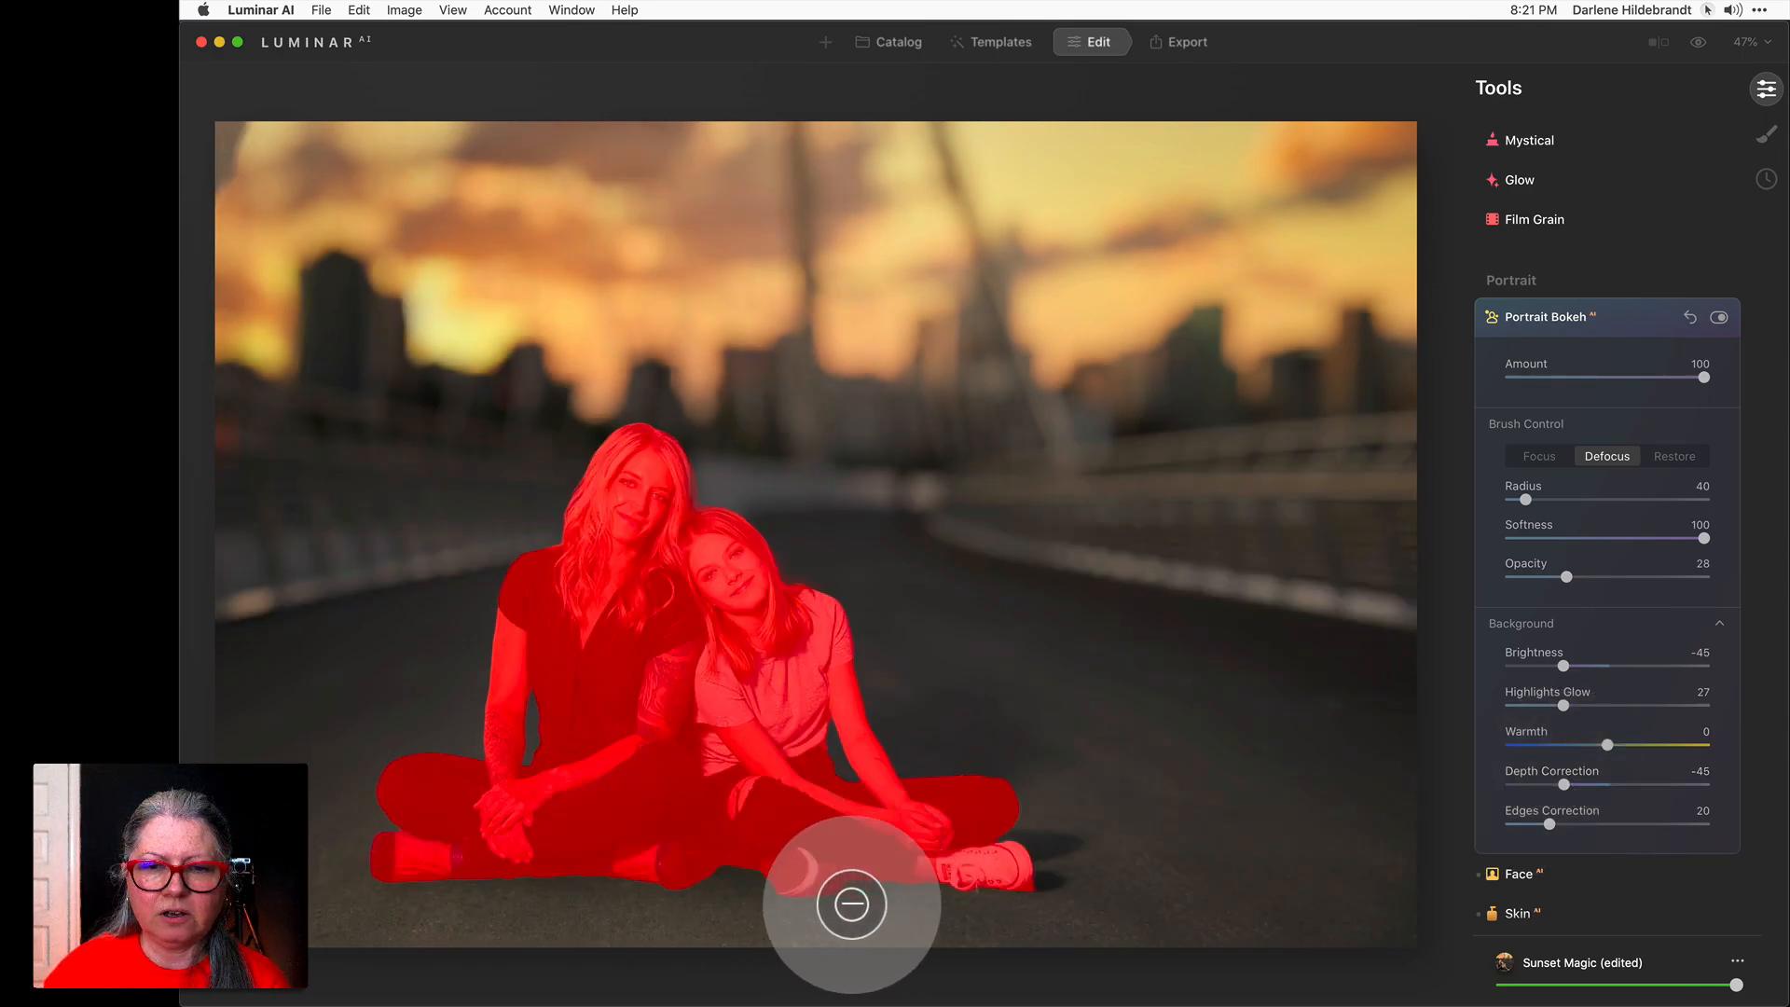
mouse_move(1585, 789)
left_mouse_down()
mouse_move(1562, 786)
mouse_move(1588, 779)
left_mouse_up()
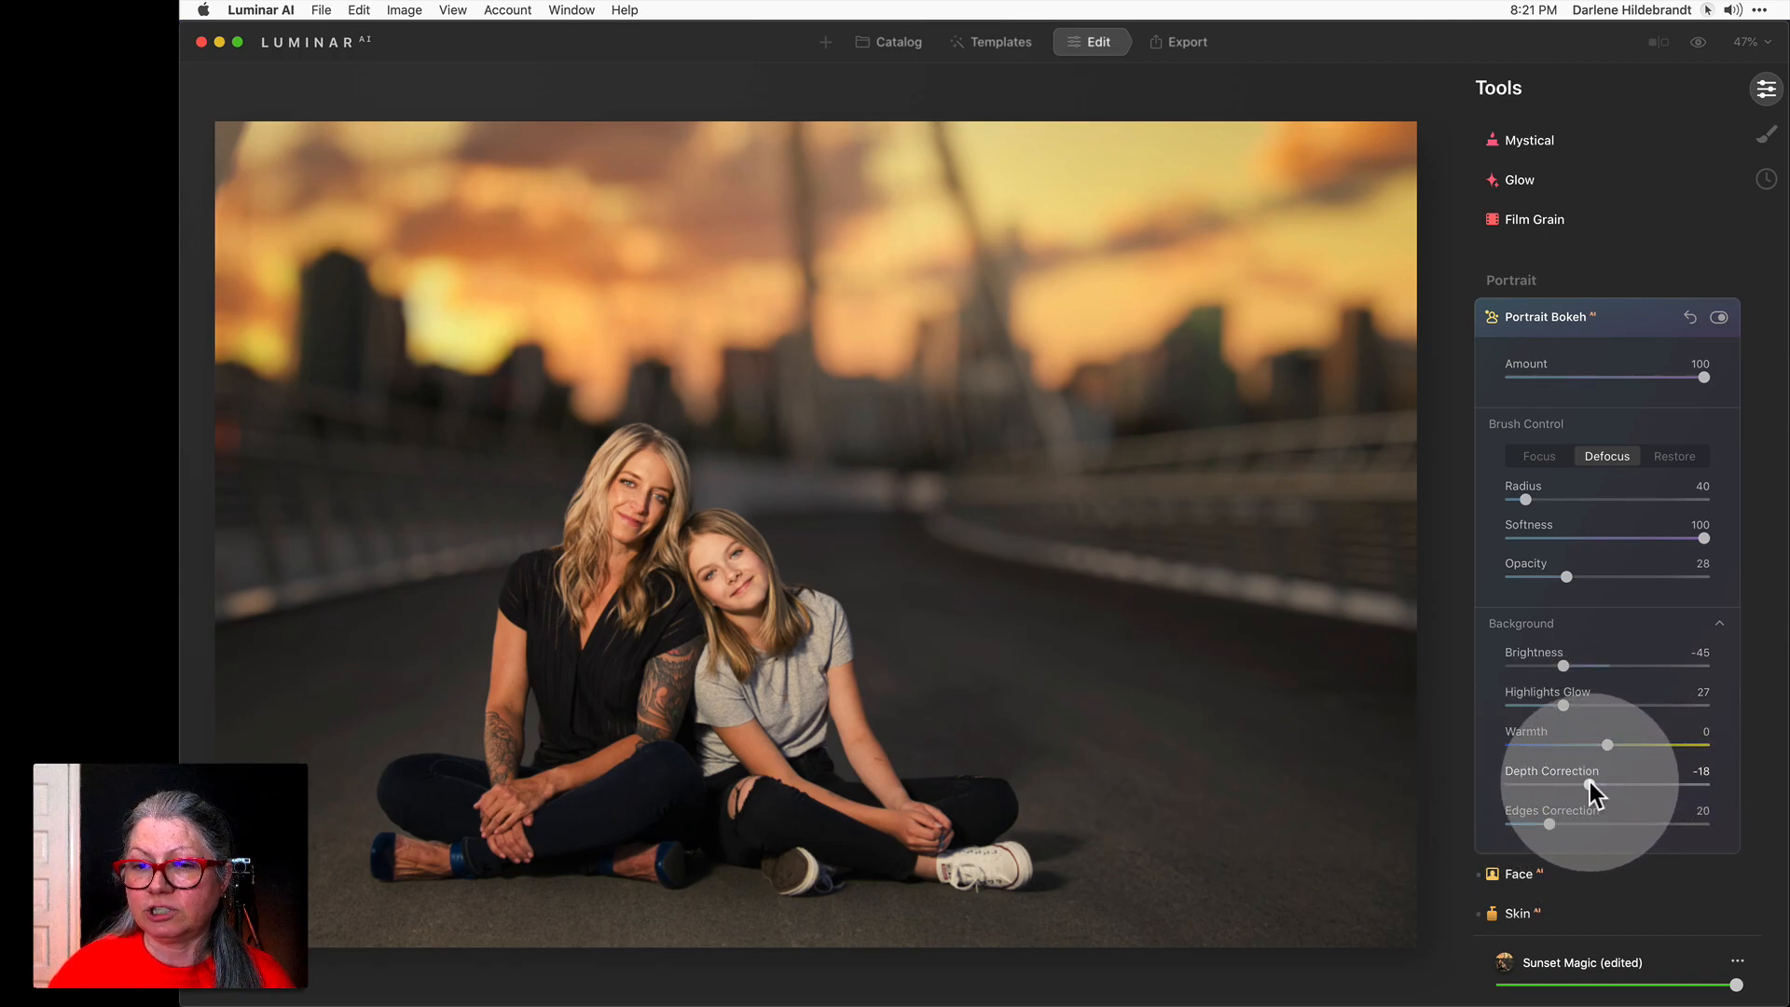
double_click(1590, 781)
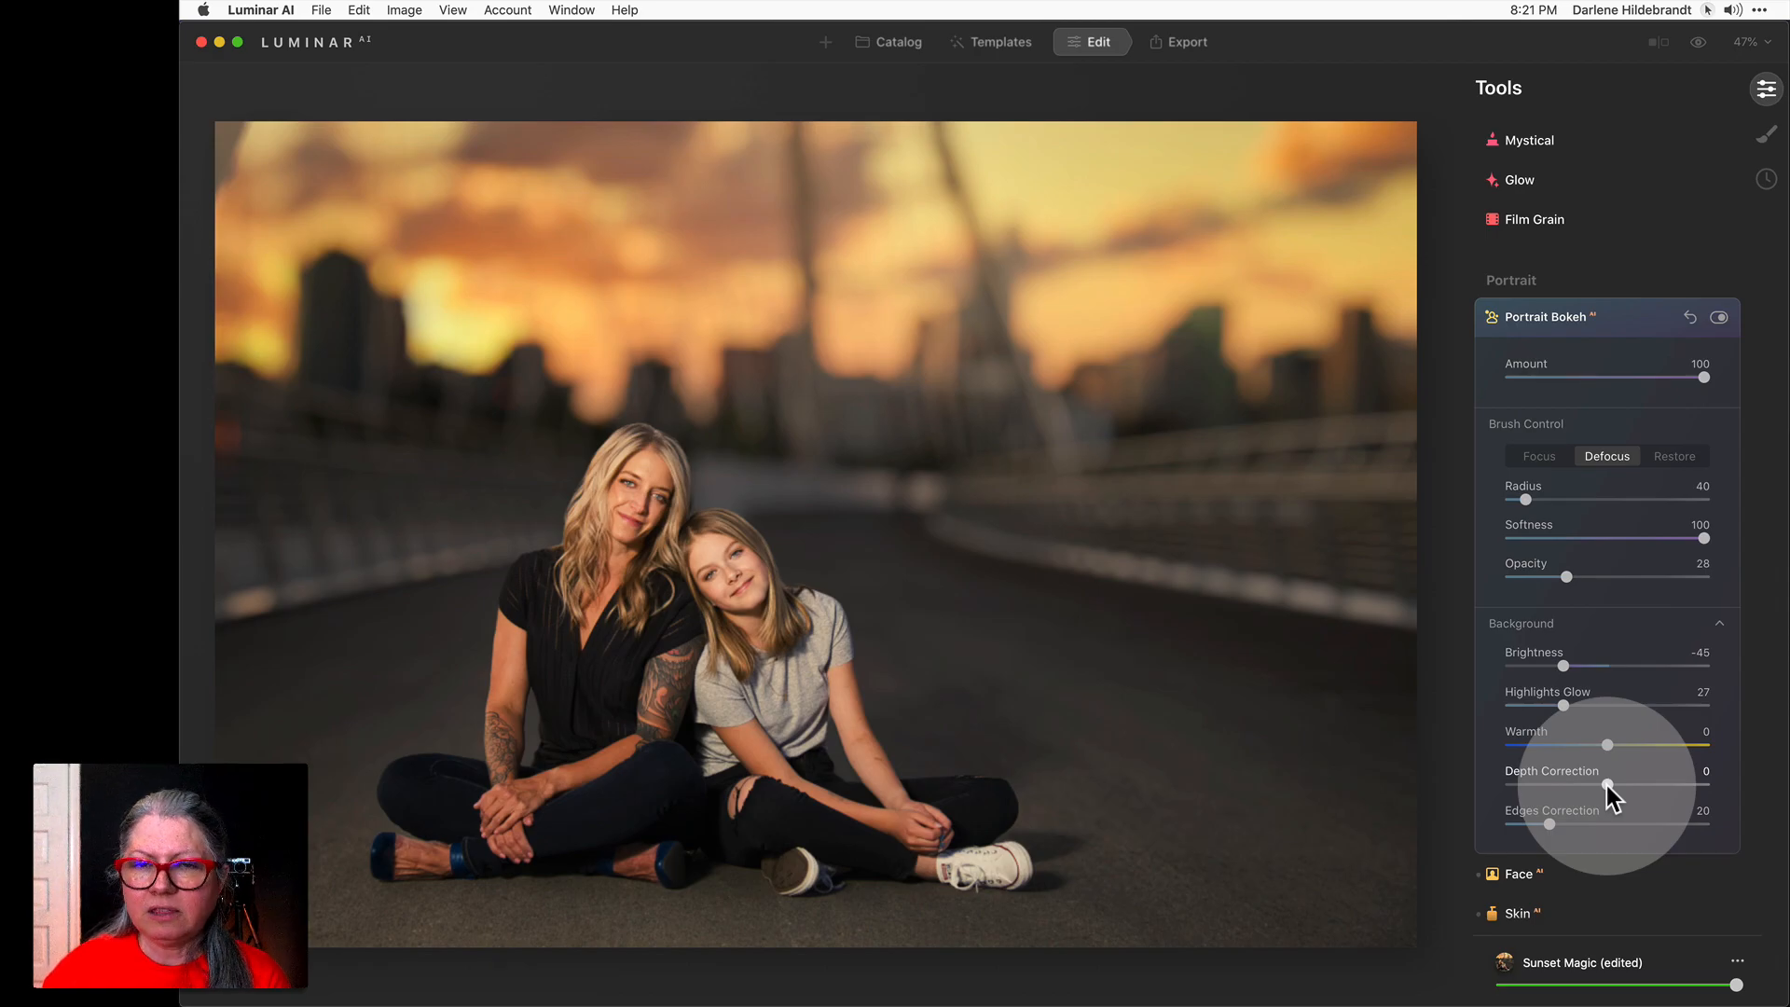
Test Depth Correction at 33 and -3, checking the pavement around the girl's legs and shoes at 100% zoom.
left_click_drag(1607, 784, 1641, 777)
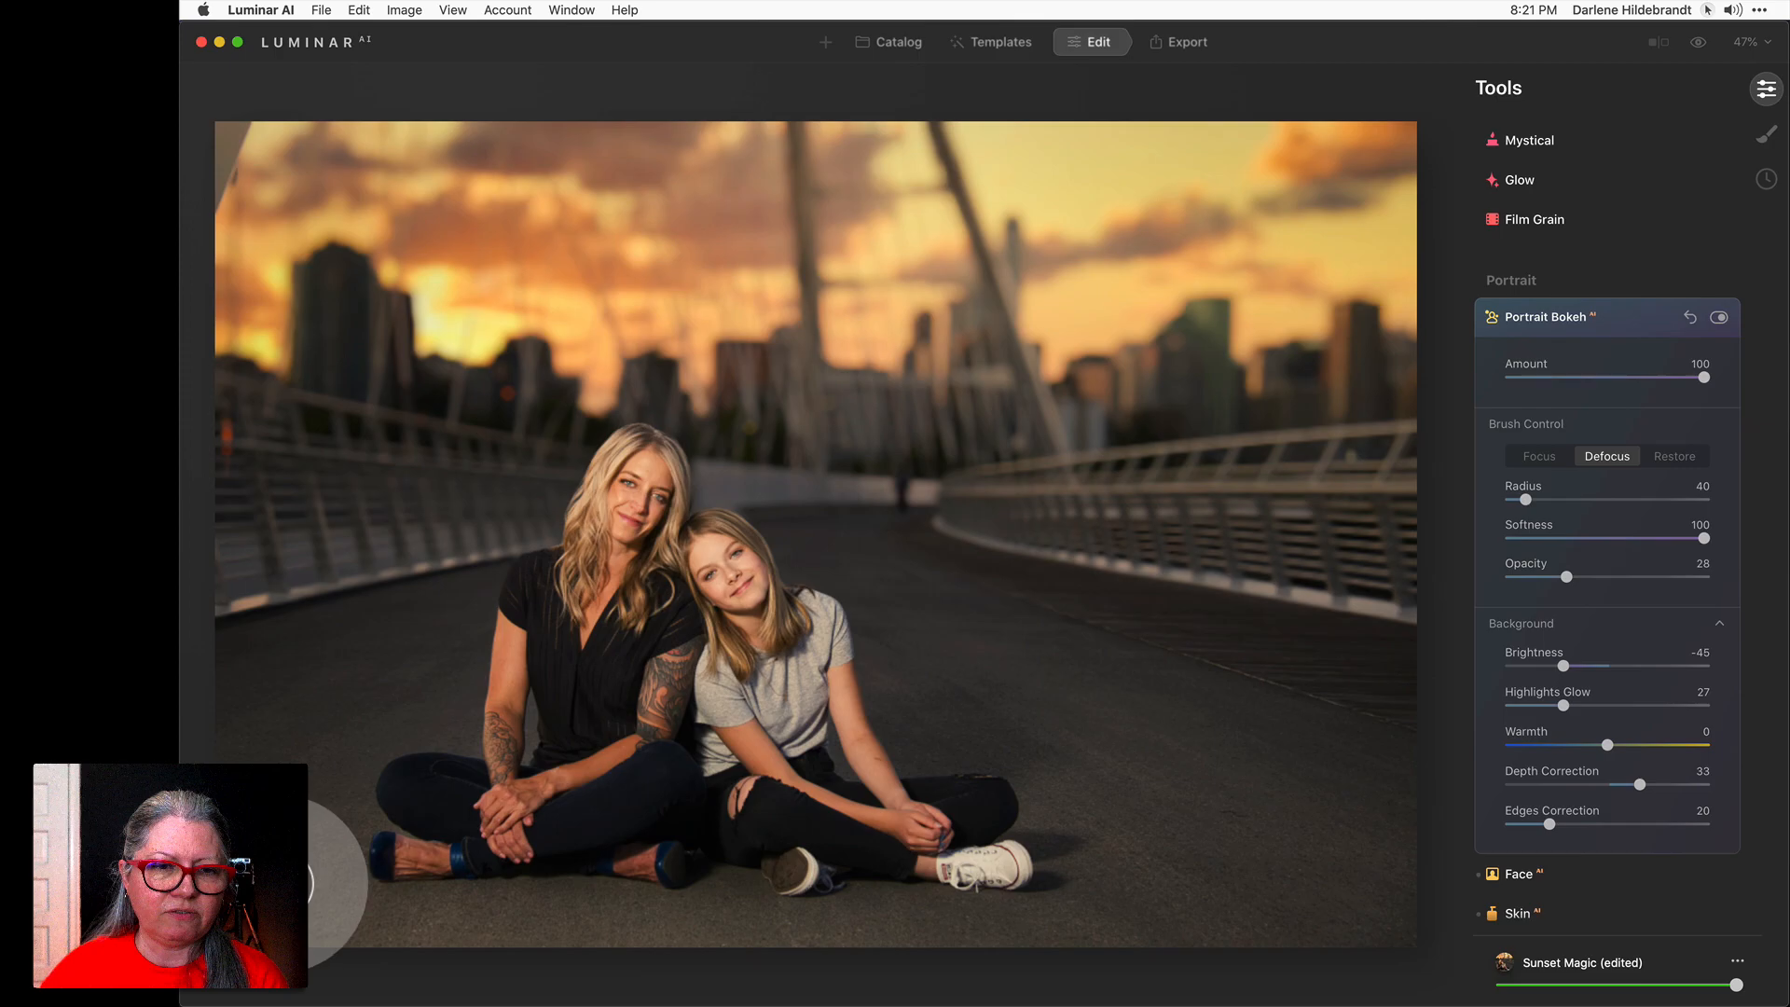
left_click(1750, 42)
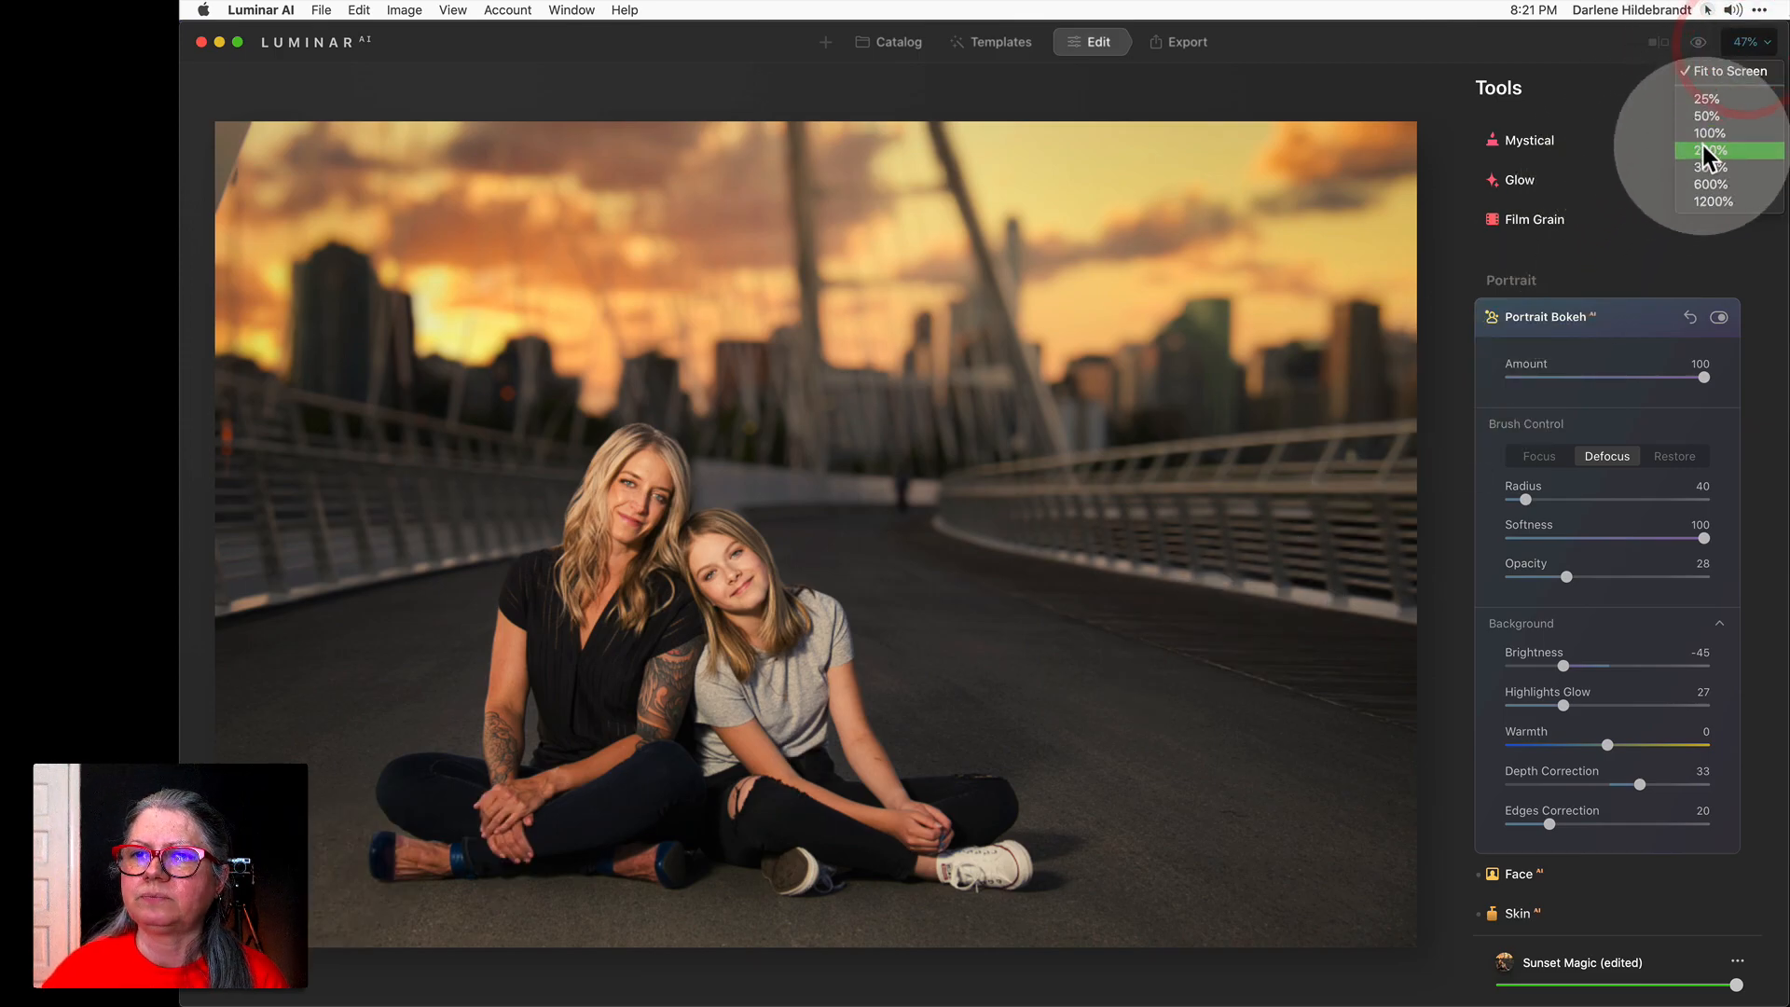
left_click(1709, 133)
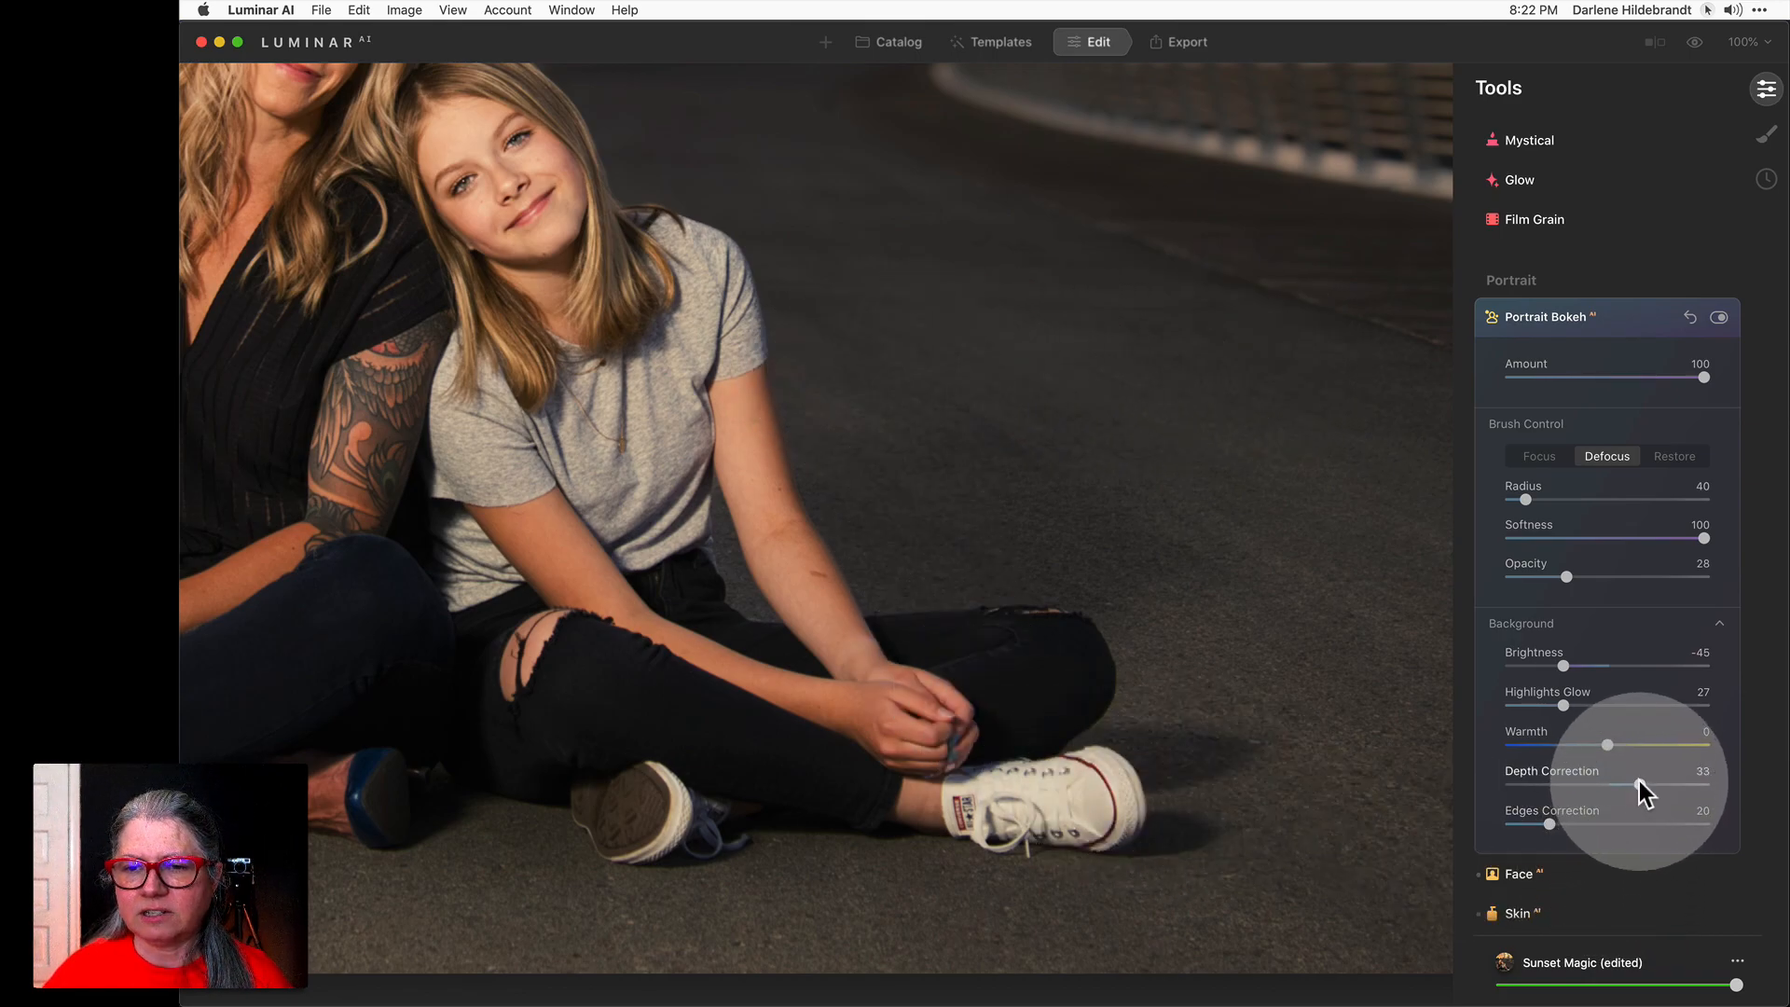
left_click_drag(1636, 779, 1601, 778)
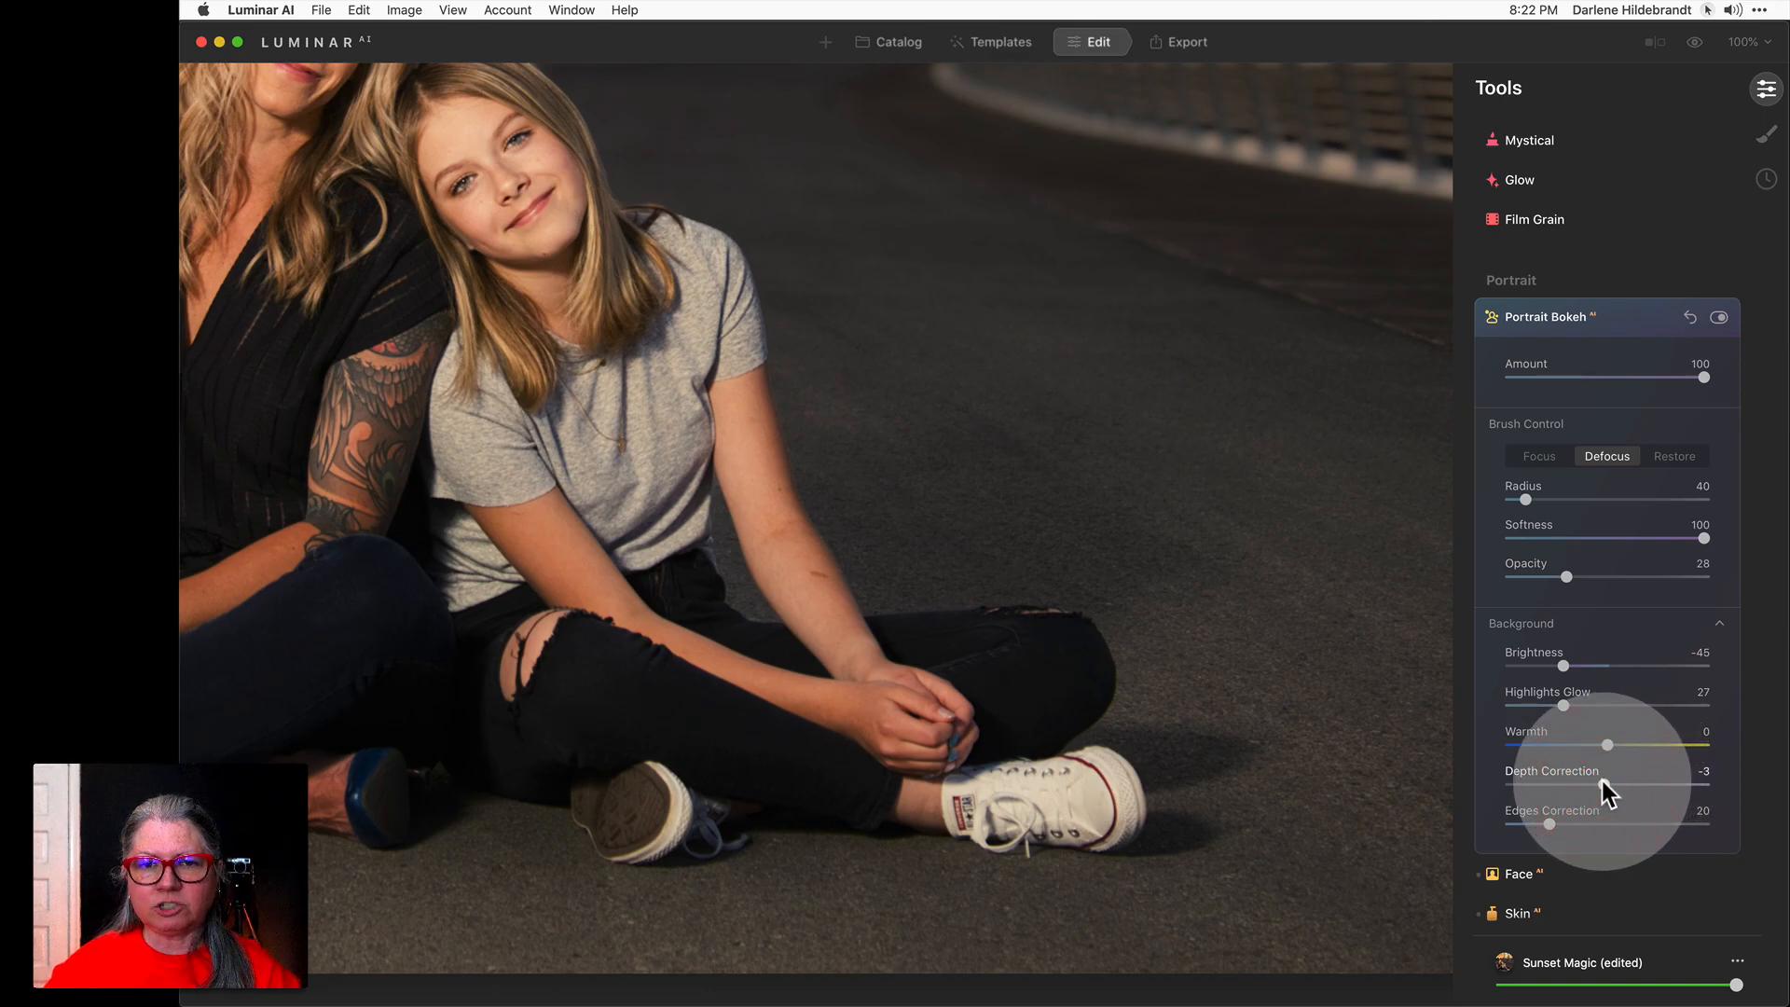
key("super+0")
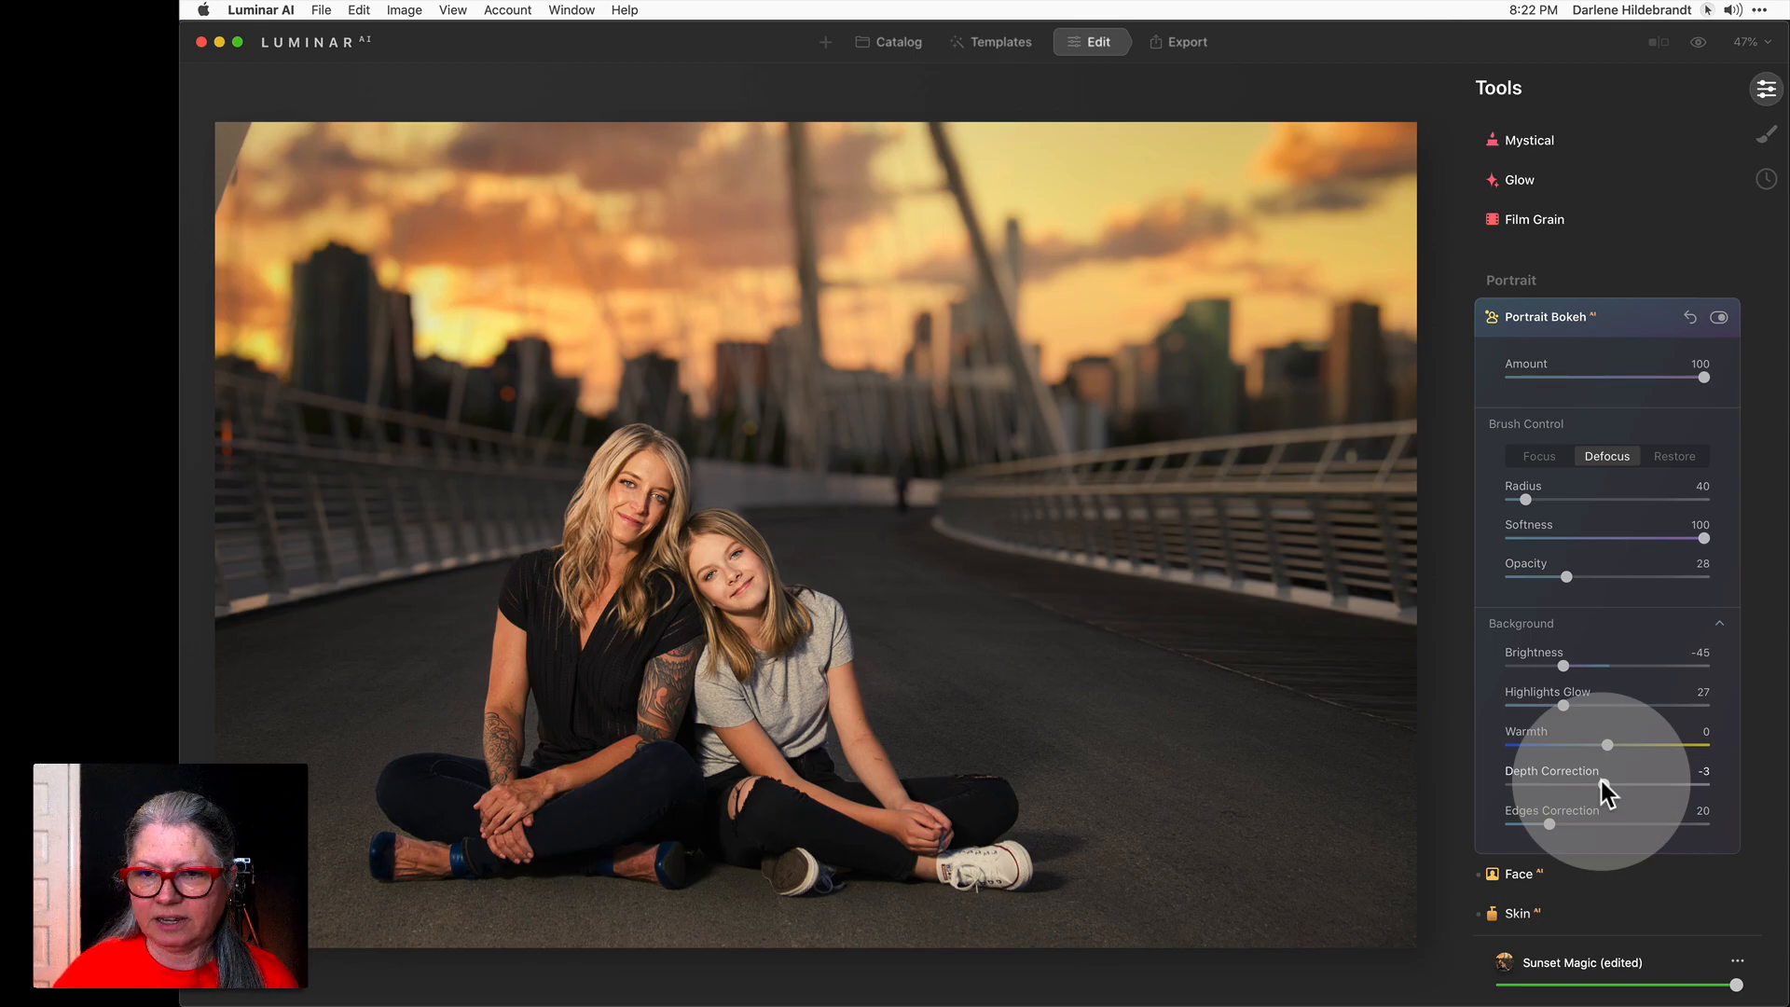
Set Depth Correction to 40 and compare the edited bridge portrait with the original photo.
left_click_drag(1605, 783, 1635, 774)
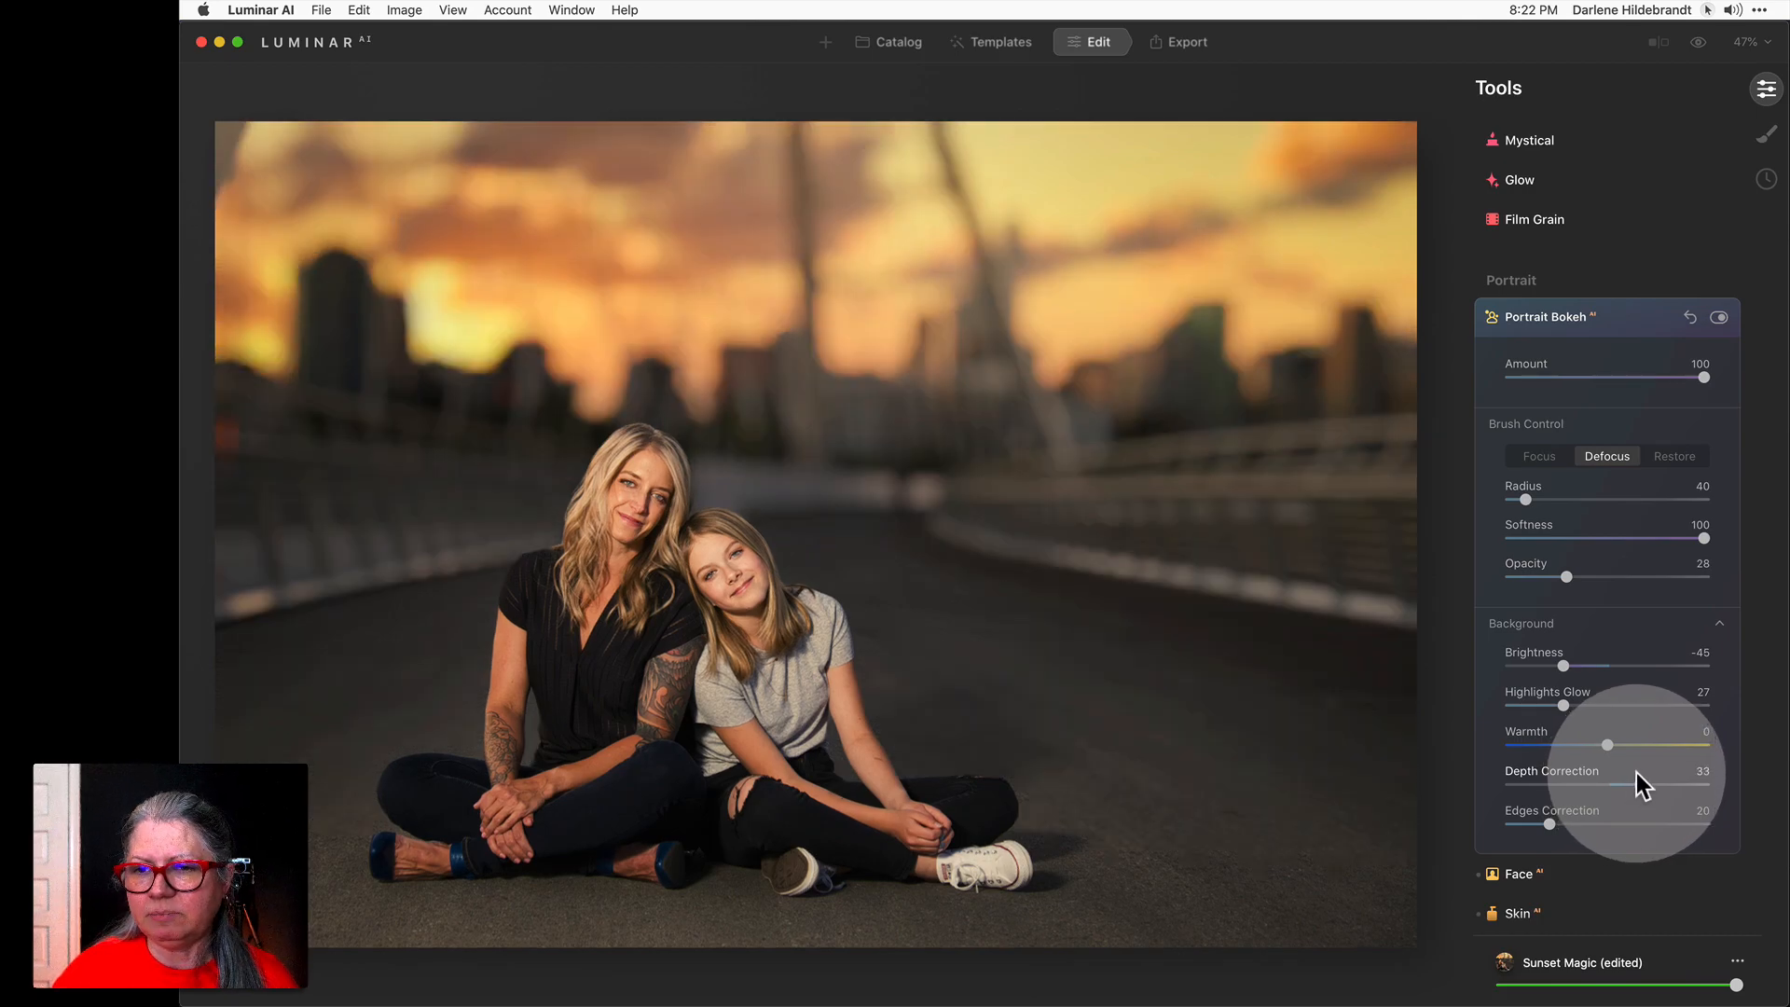
left_click(1636, 773)
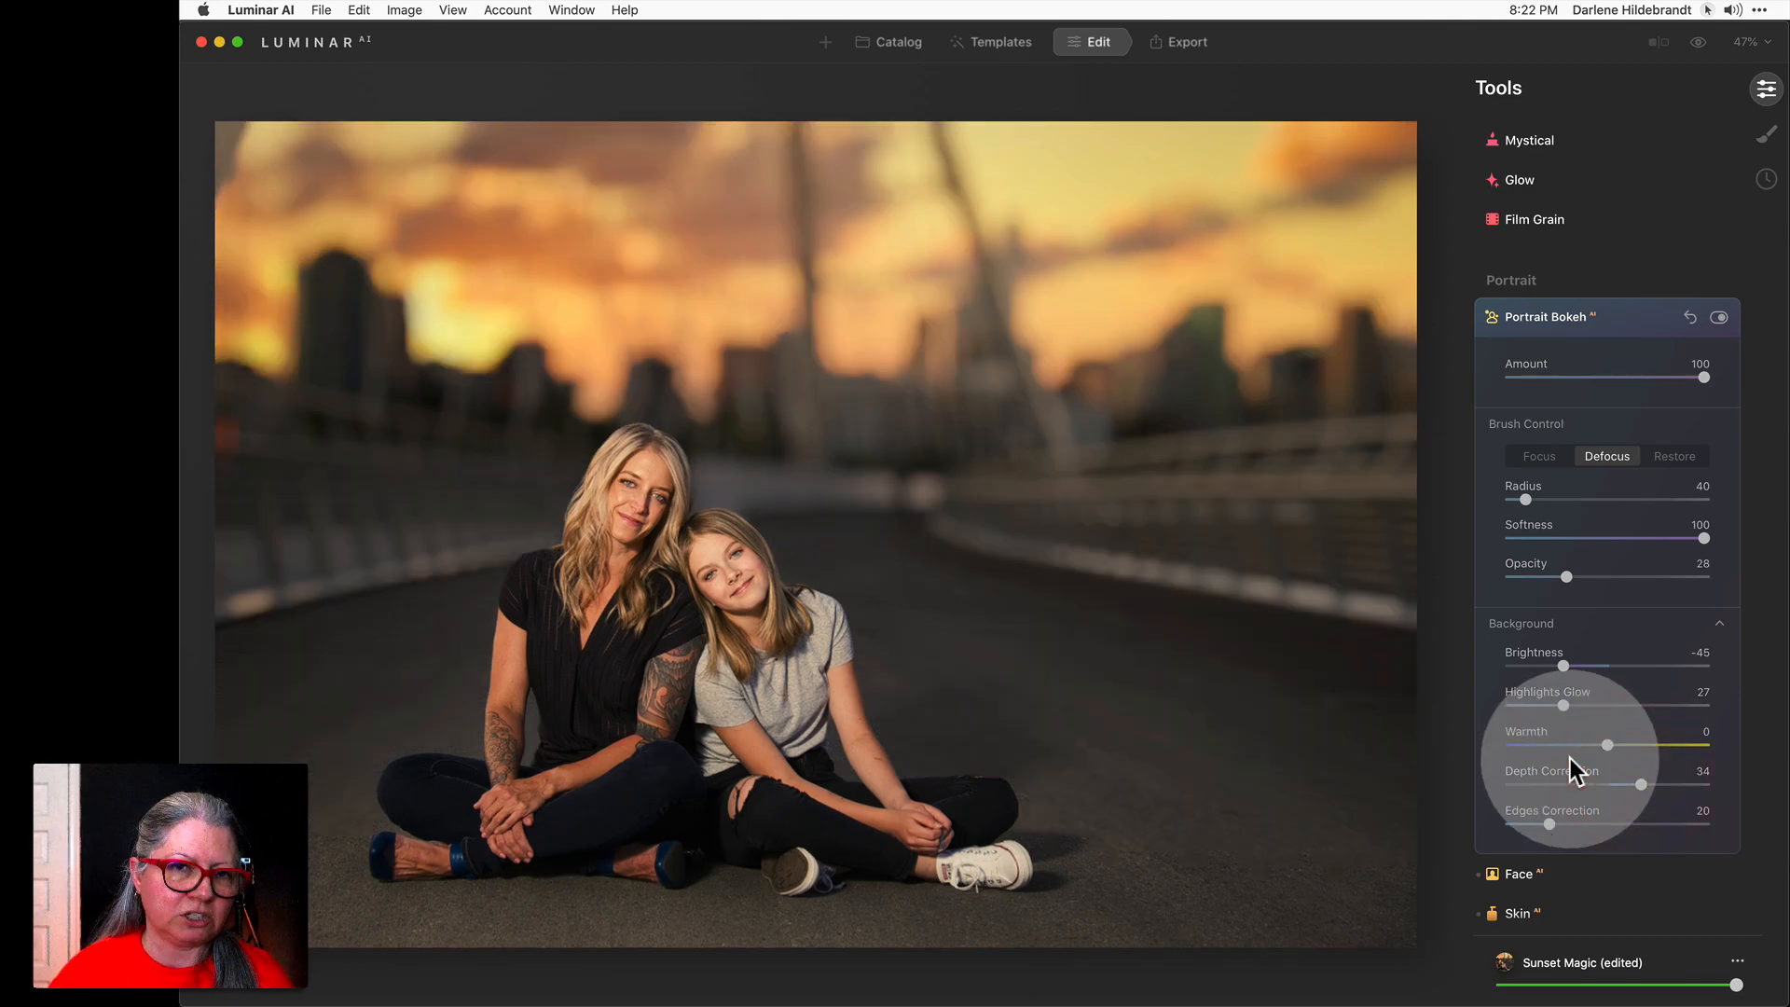
left_click_drag(1637, 779, 1644, 779)
left_click(1645, 779)
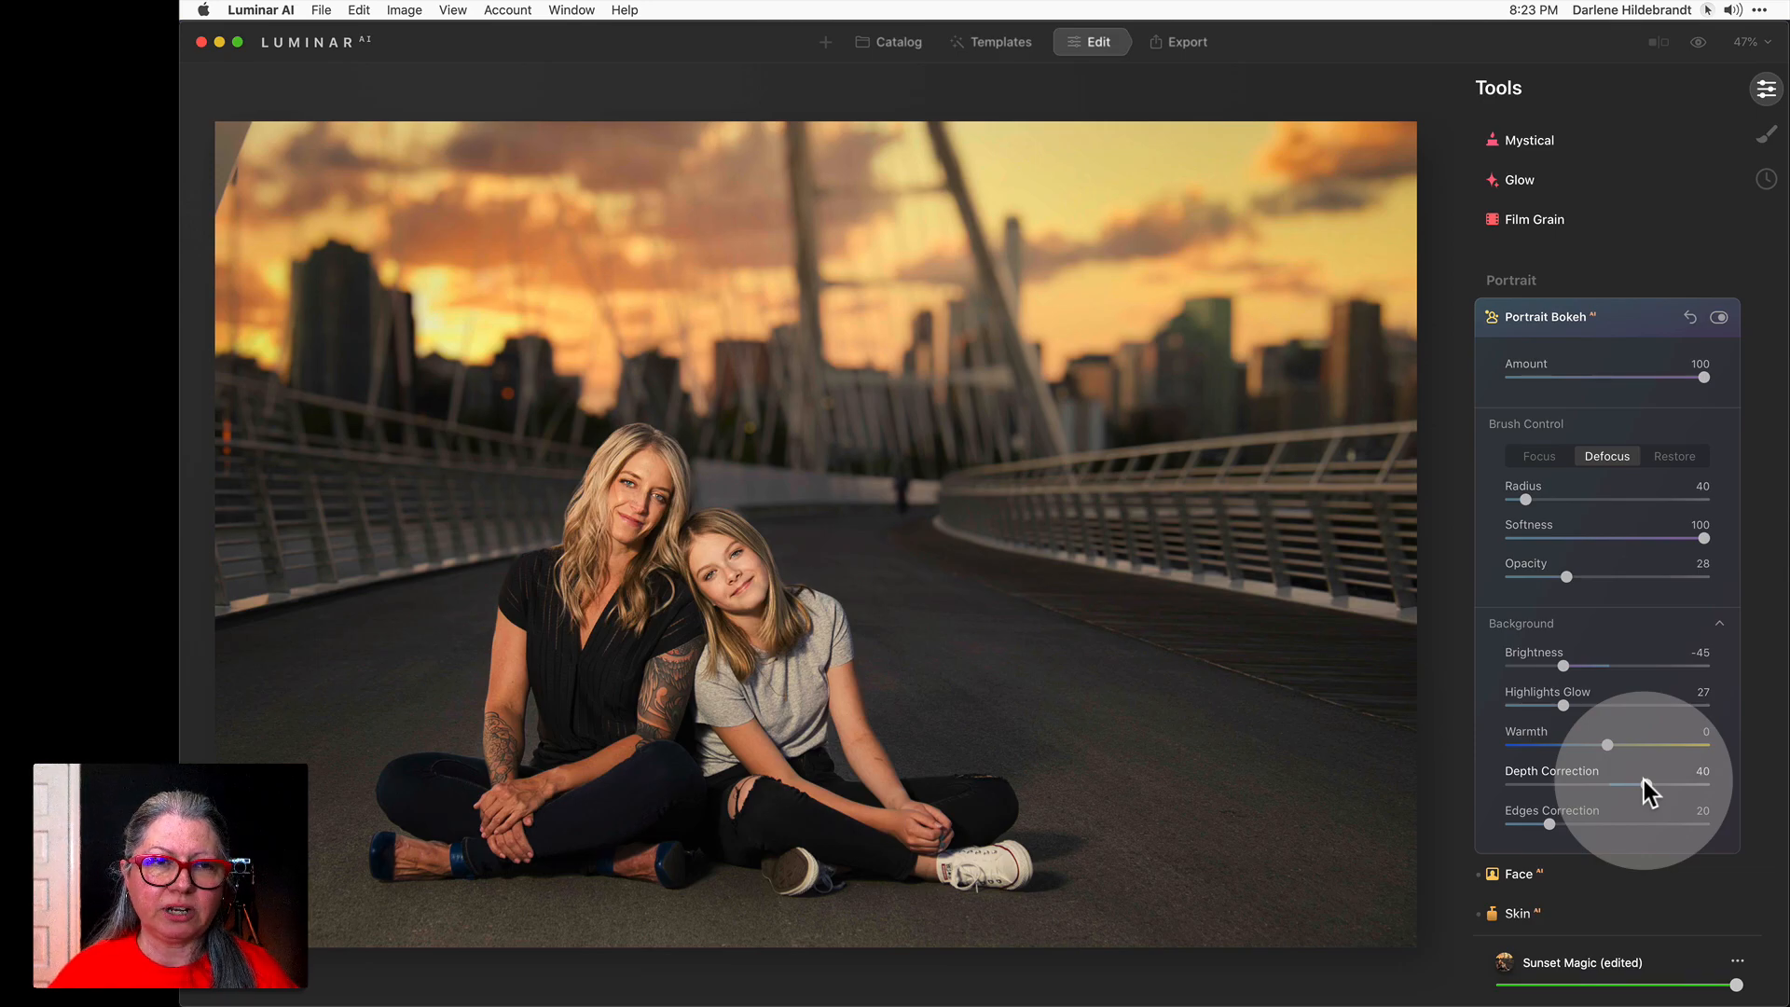
key("backslash")
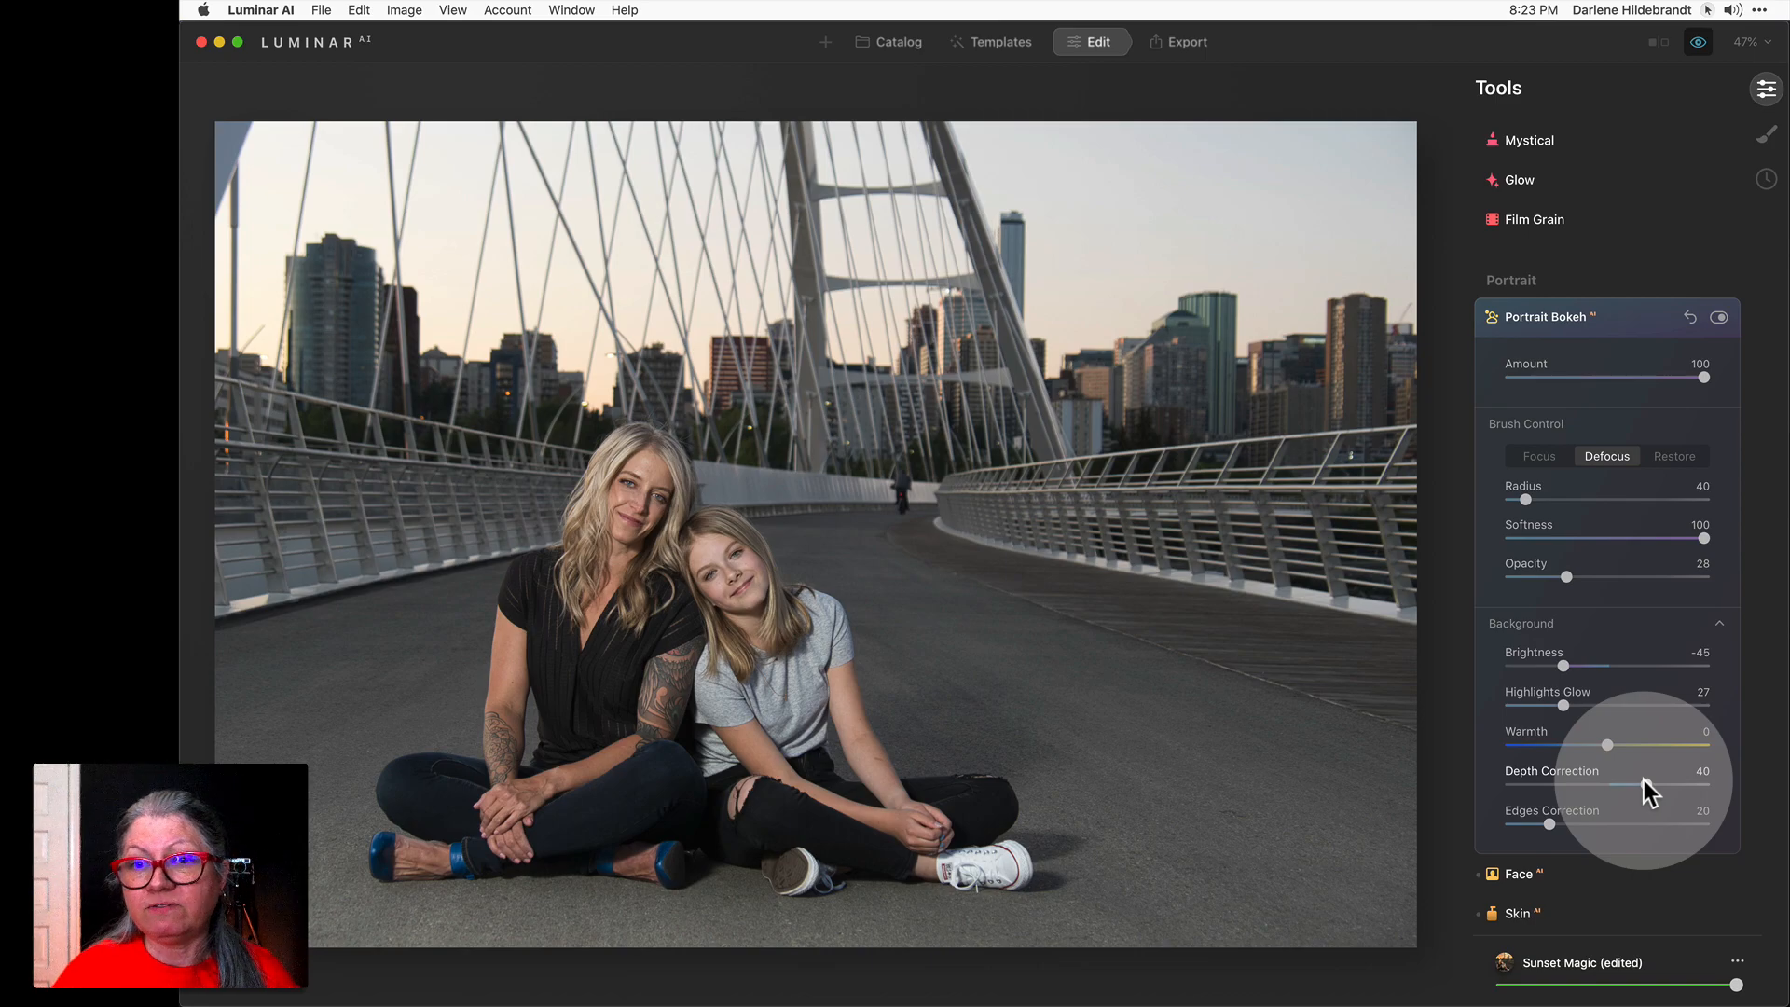
key("backslash")
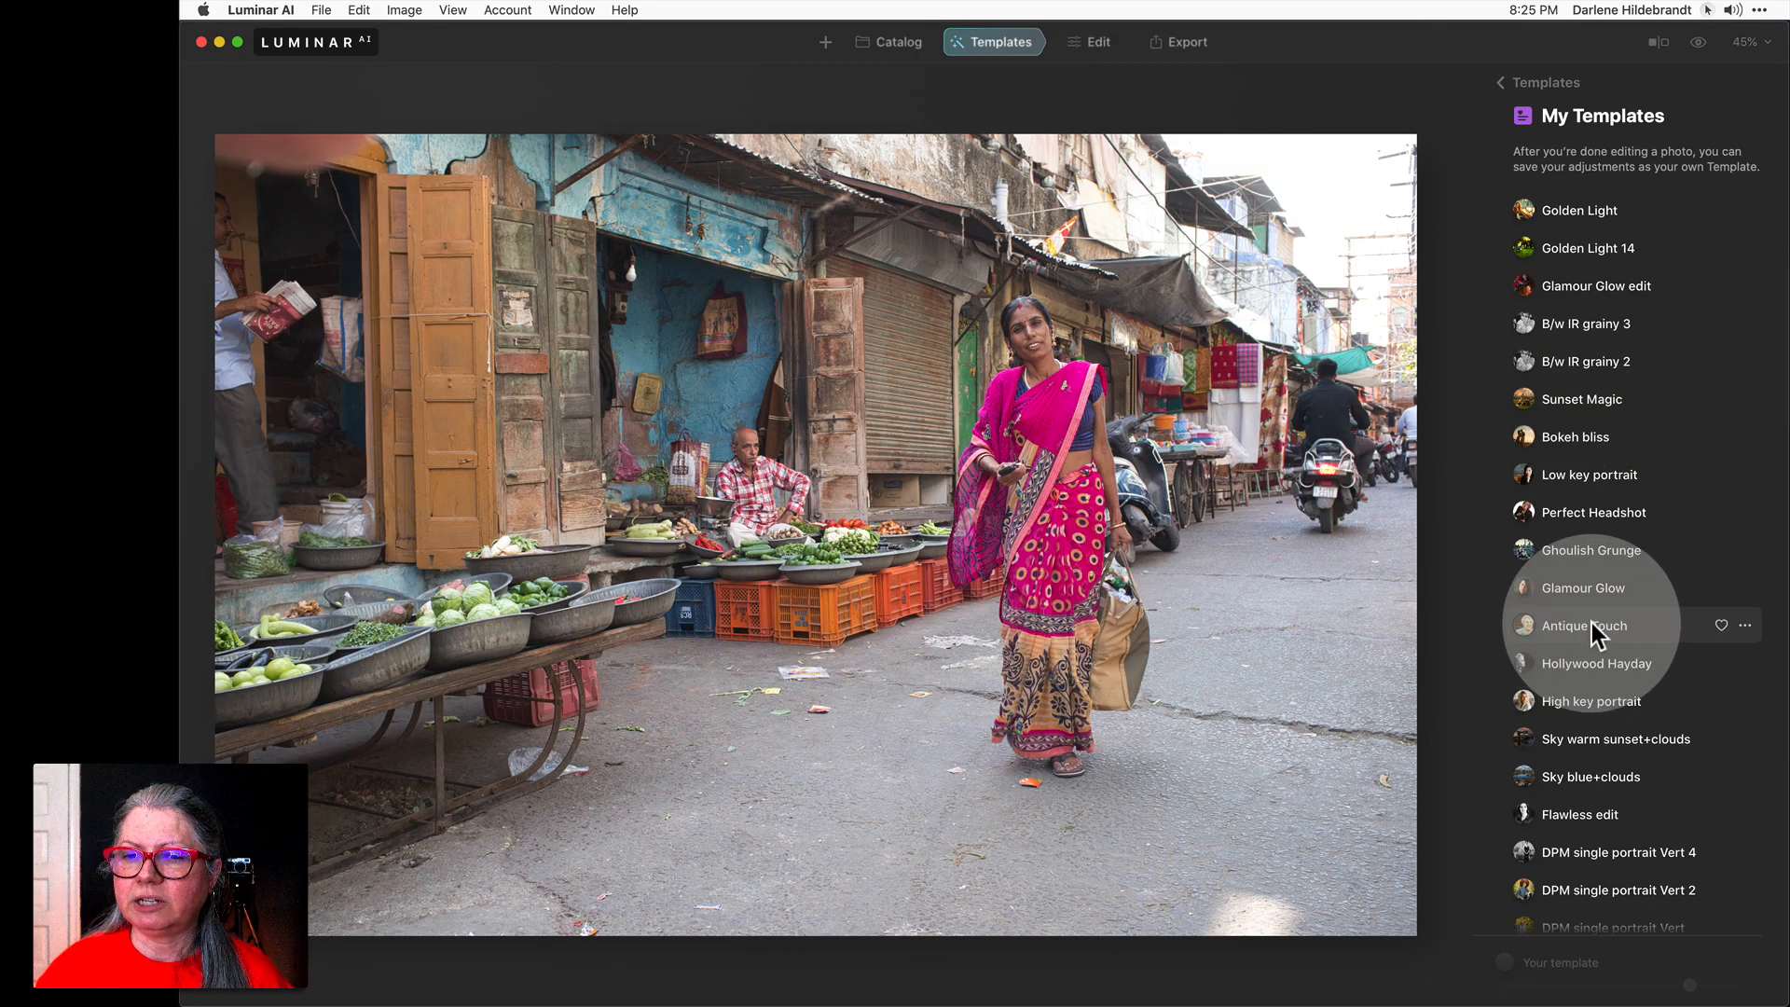
Apply the Antique Touch template to the street market portrait and set its Portrait Bokeh Amount to 72.
left_click(1591, 622)
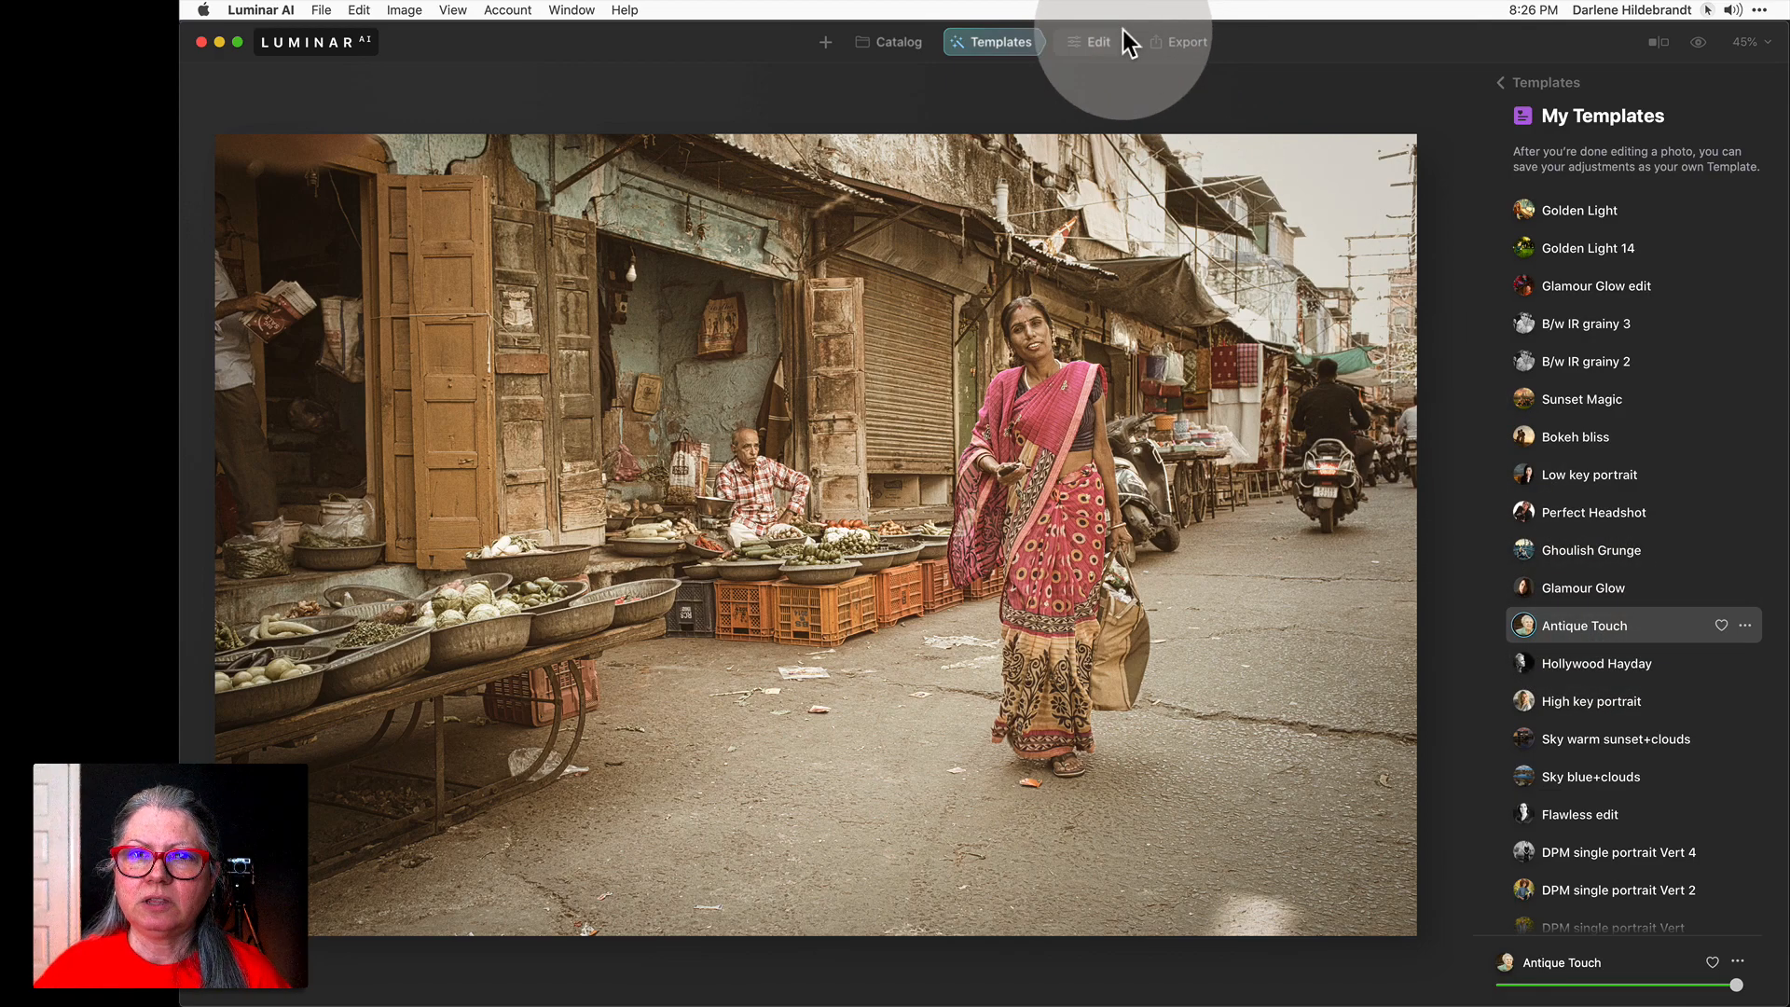
left_click(1093, 42)
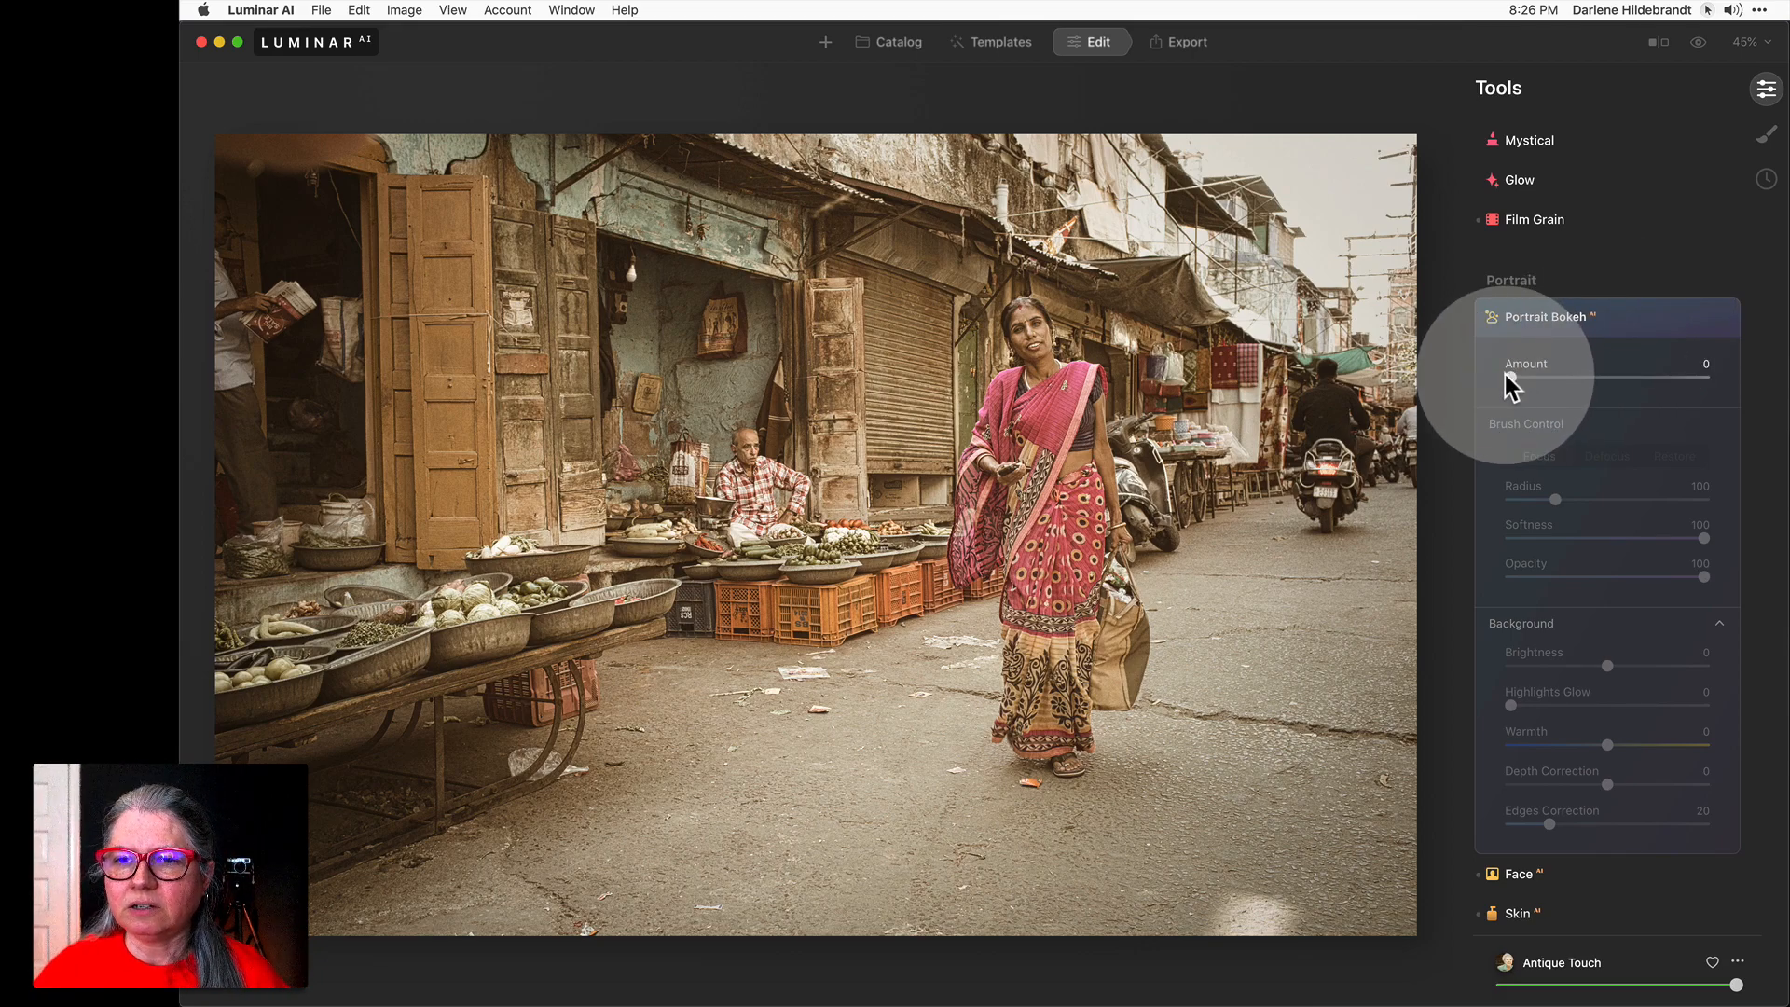
left_click_drag(1510, 375, 1651, 375)
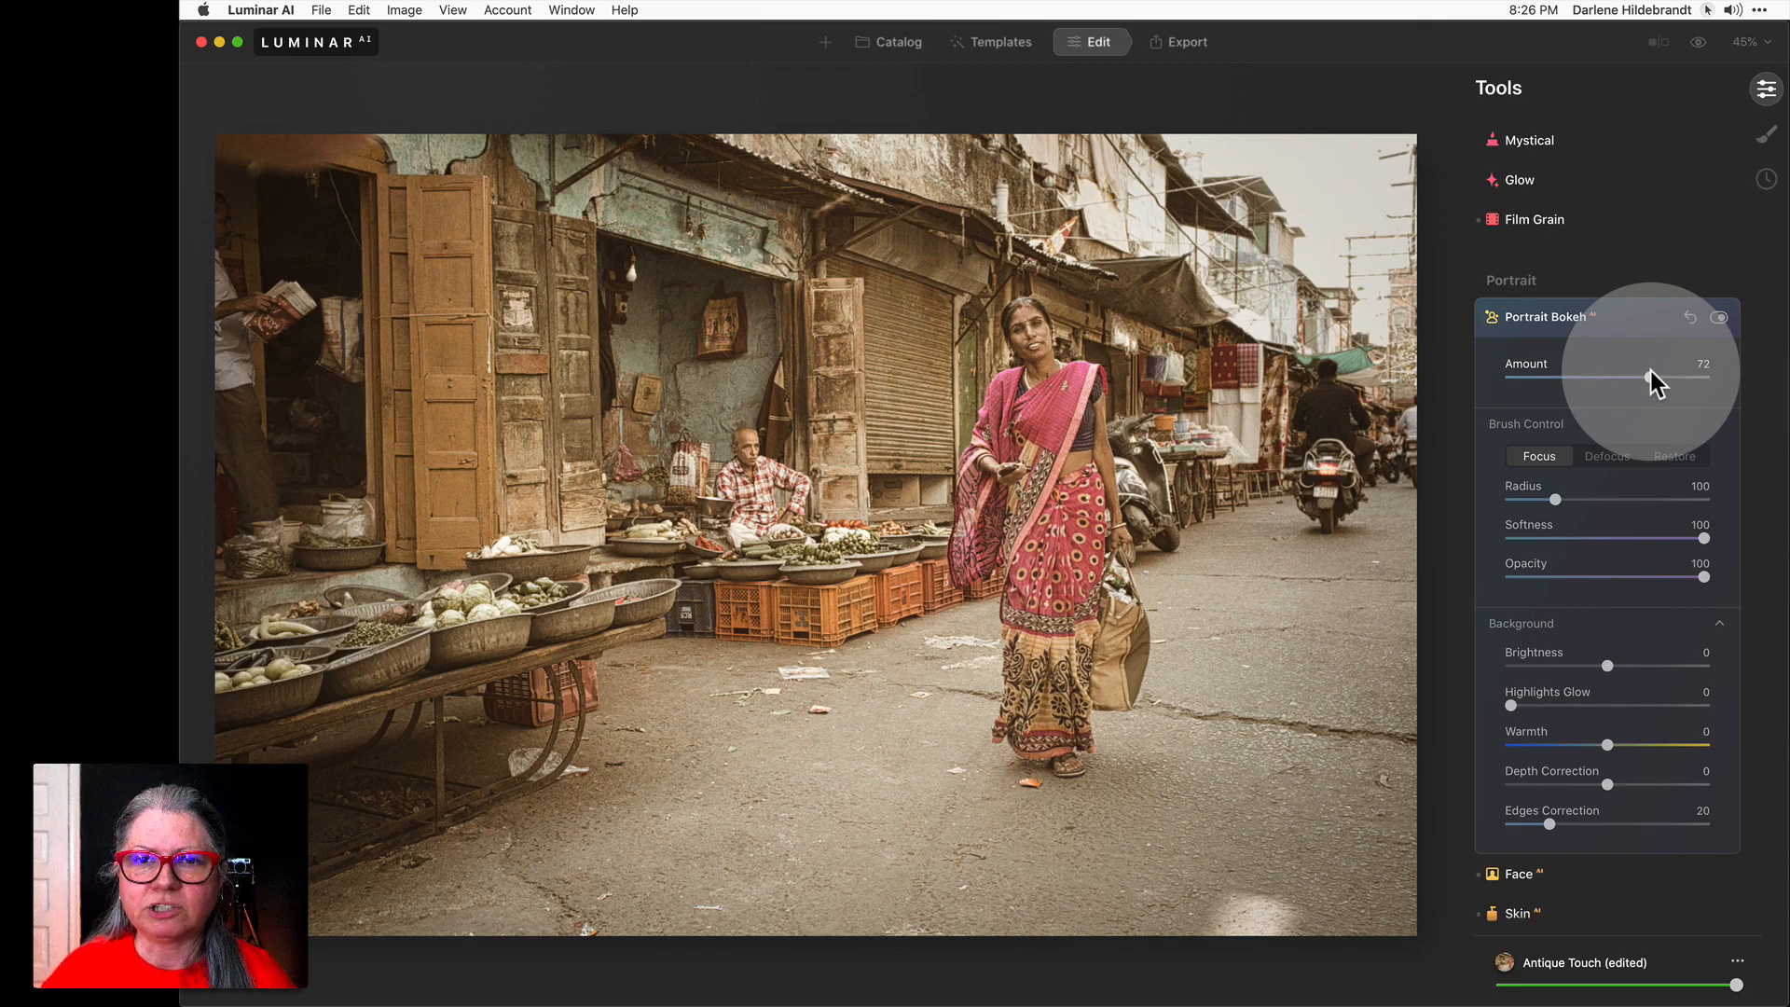
Activate the Focus brush and practise enlarging and shrinking it, ending at a radius of 376.
left_click(1512, 455)
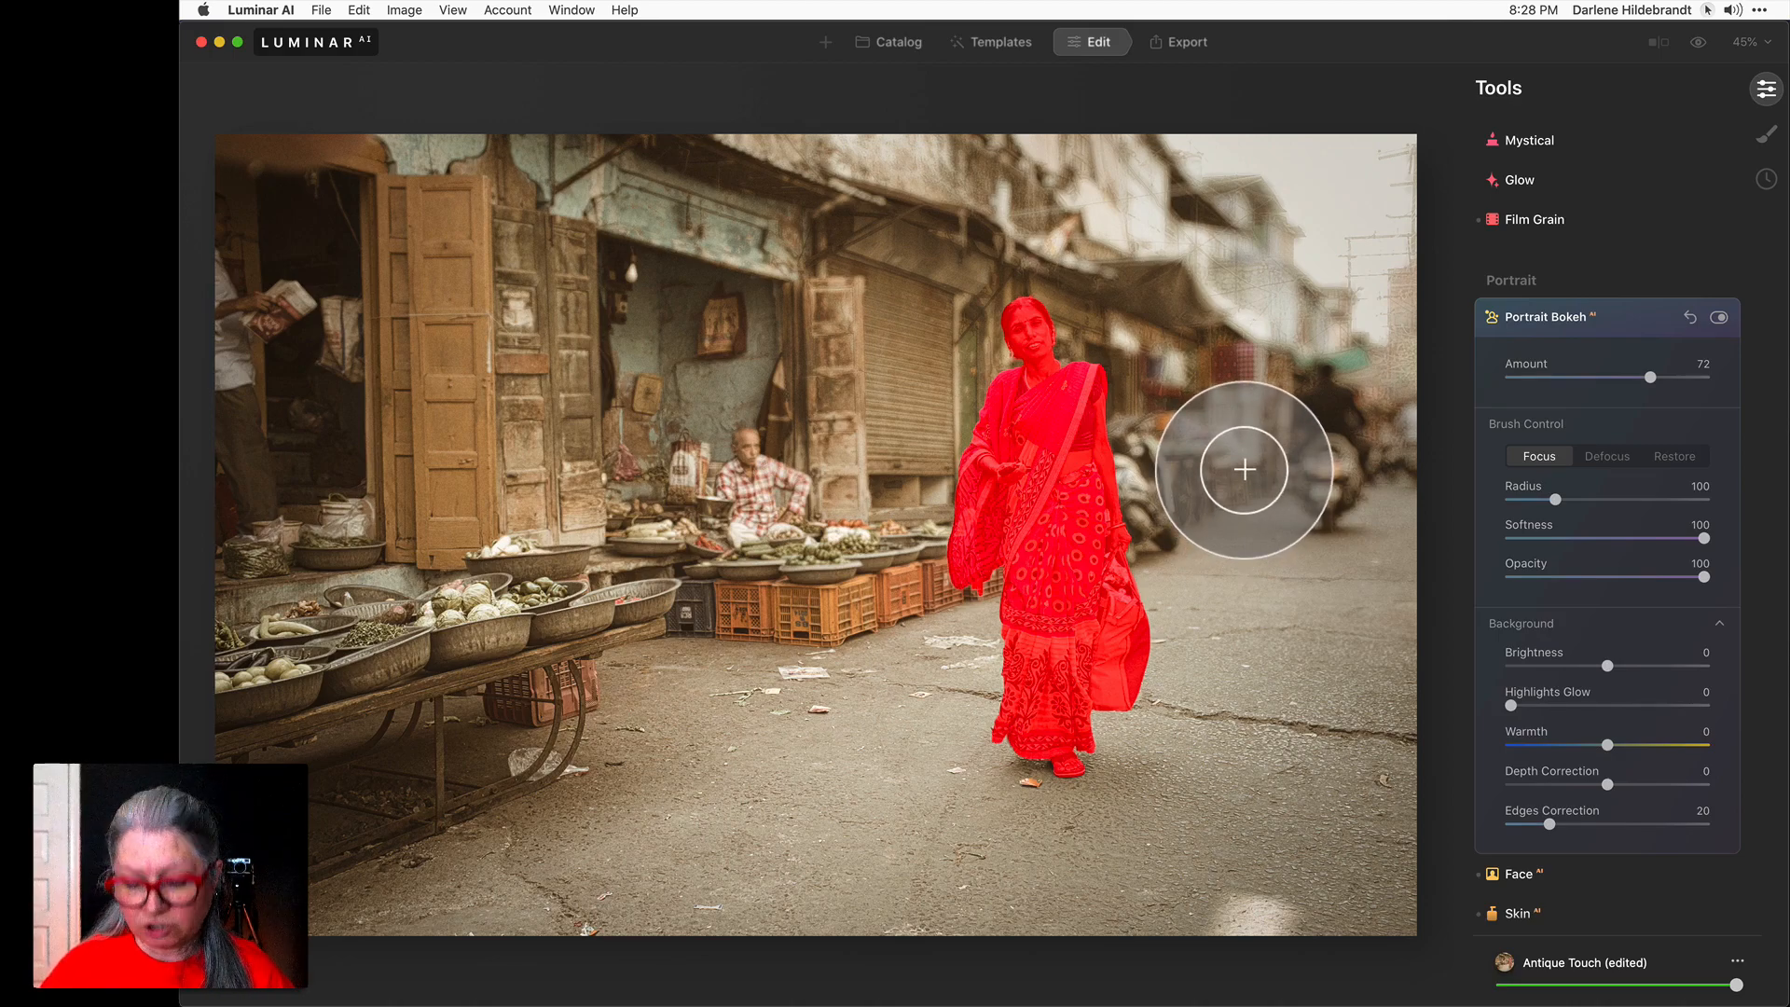
key("bracketright")
key("bracketright")
key("bracketright")
key("bracketright")
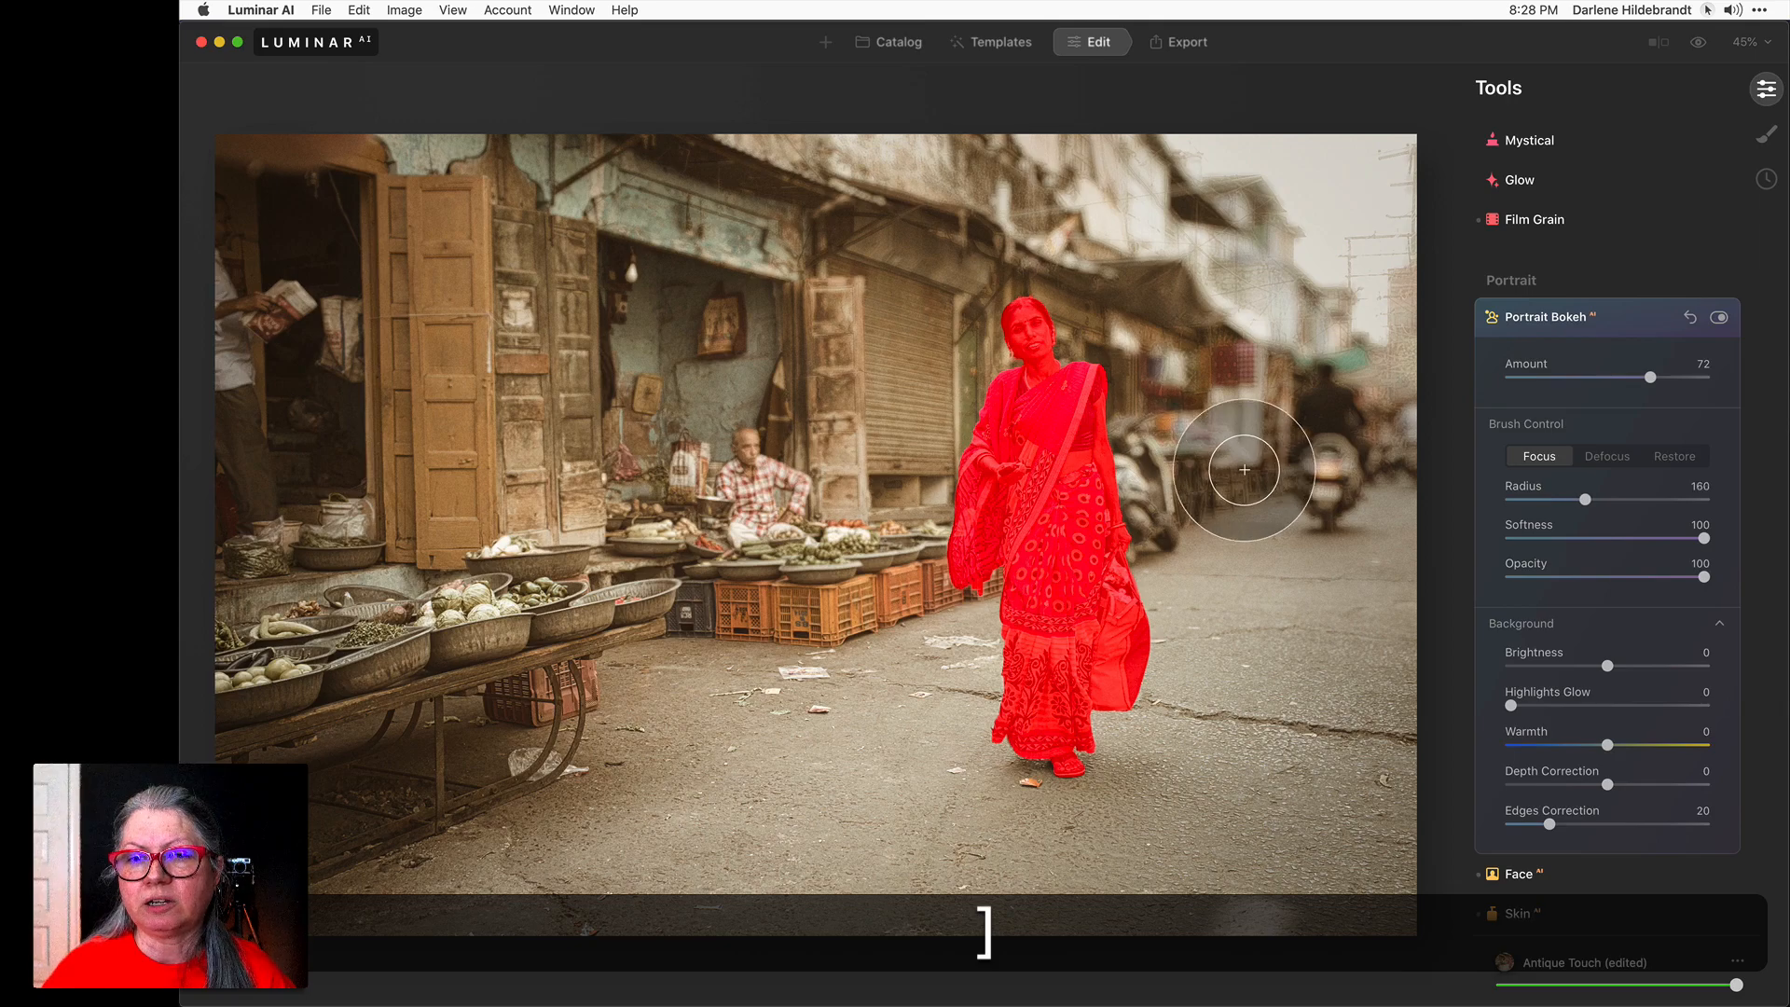
key("bracketright")
key("bracketright")
key("bracketright")
key("bracketright")
key("bracketright")
key("bracketright")
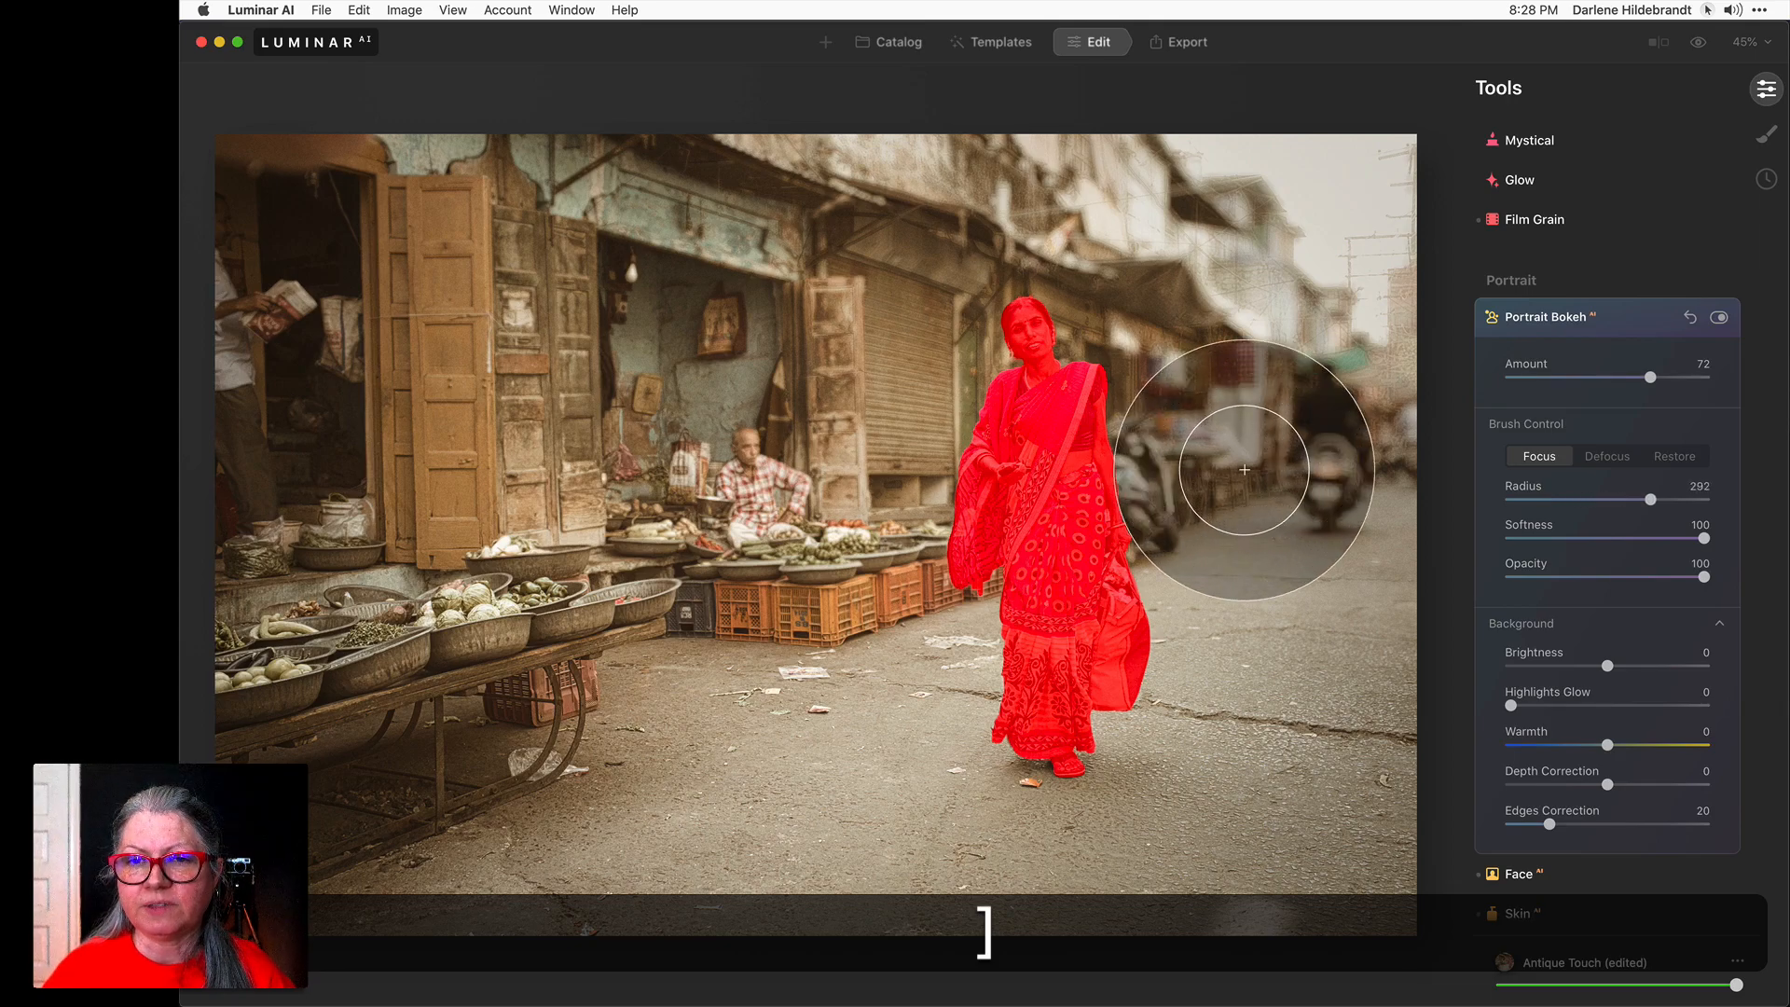
key("bracketright")
key("bracketright")
key("bracketright")
key("bracketright")
key("bracketright")
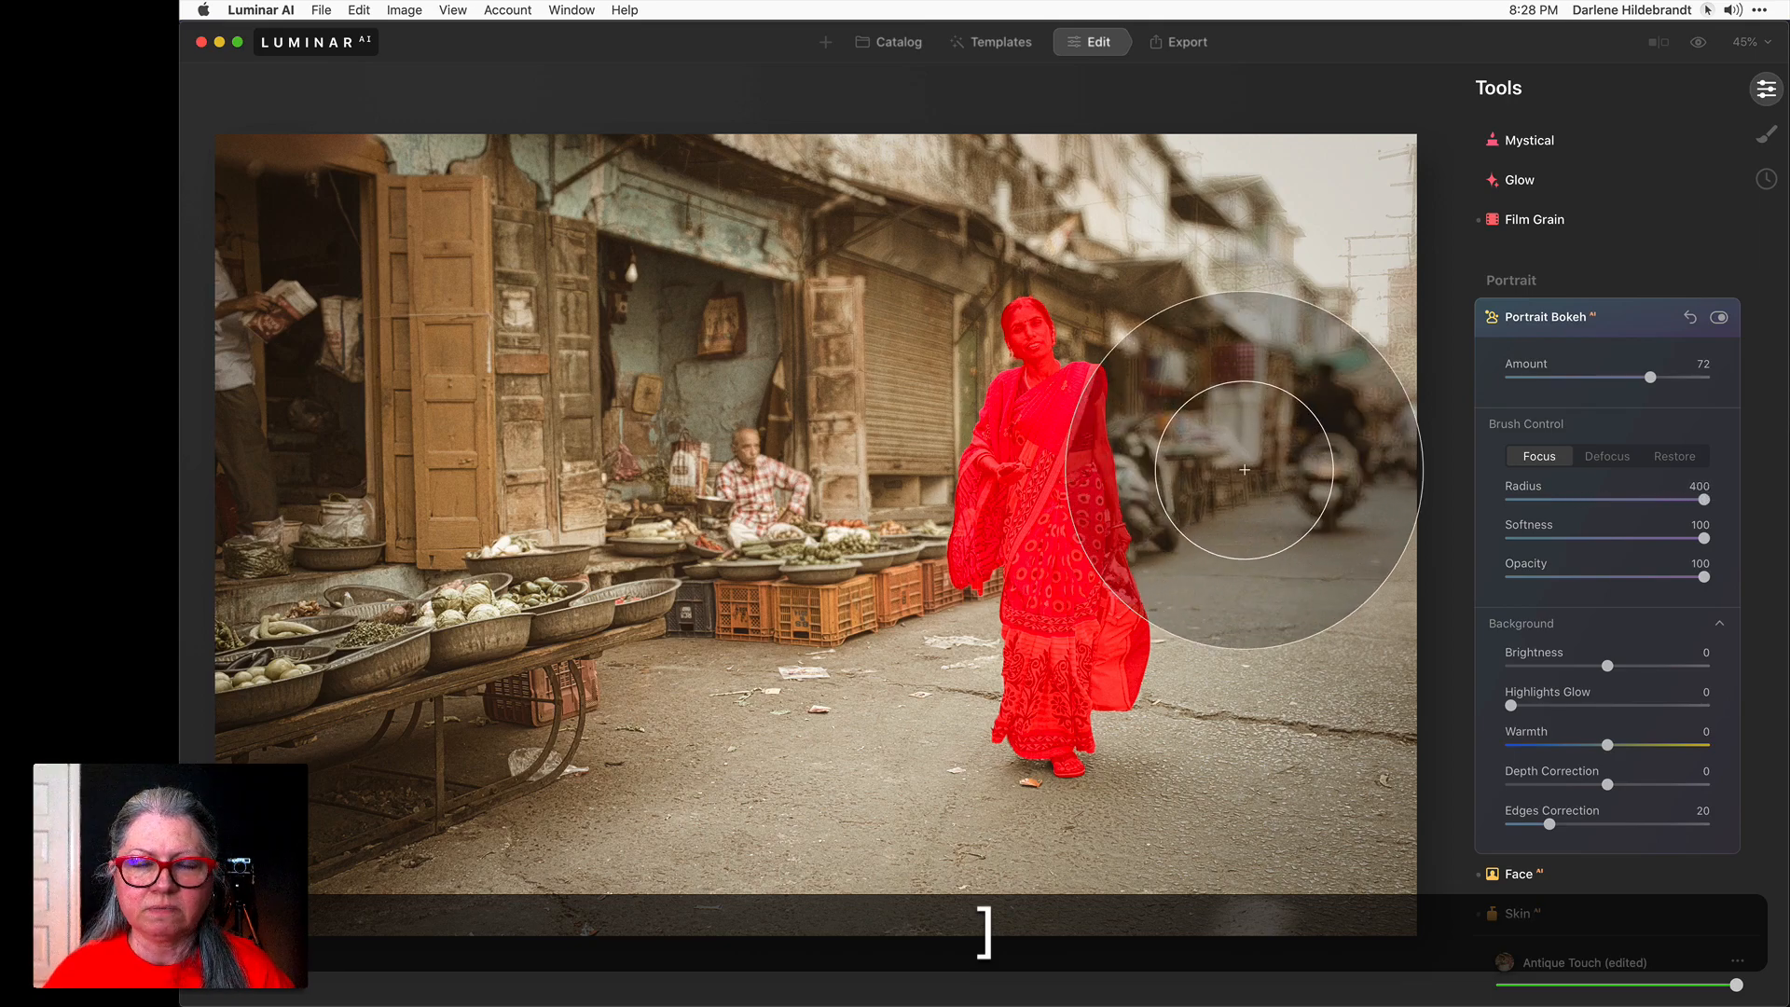
key("bracketleft")
key("bracketleft")
key("bracketleft")
key("bracketleft")
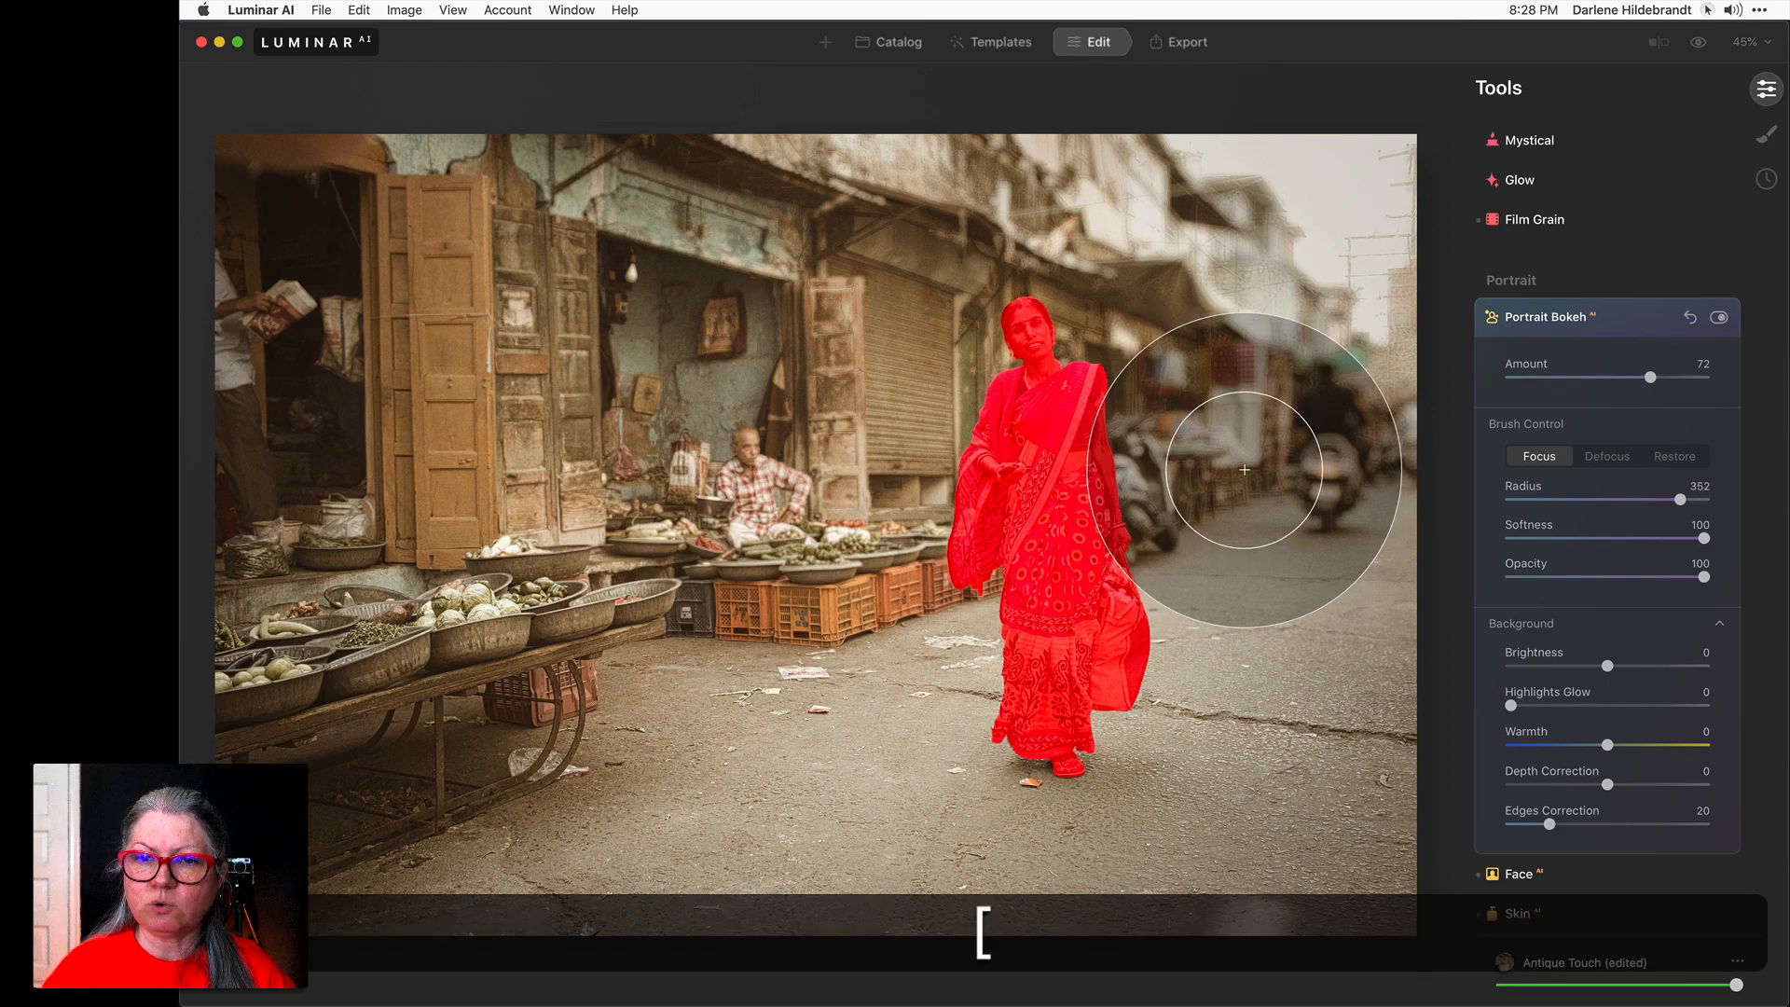
key("bracketleft")
key("bracketleft")
key("bracketleft")
key("bracketleft")
key("bracketleft")
key("bracketleft")
key("bracketright")
key("bracketright")
key("bracketright")
key("bracketright")
key("bracketright")
key("bracketright")
key("bracketright")
key("bracketright")
key("bracketright")
key("bracketright")
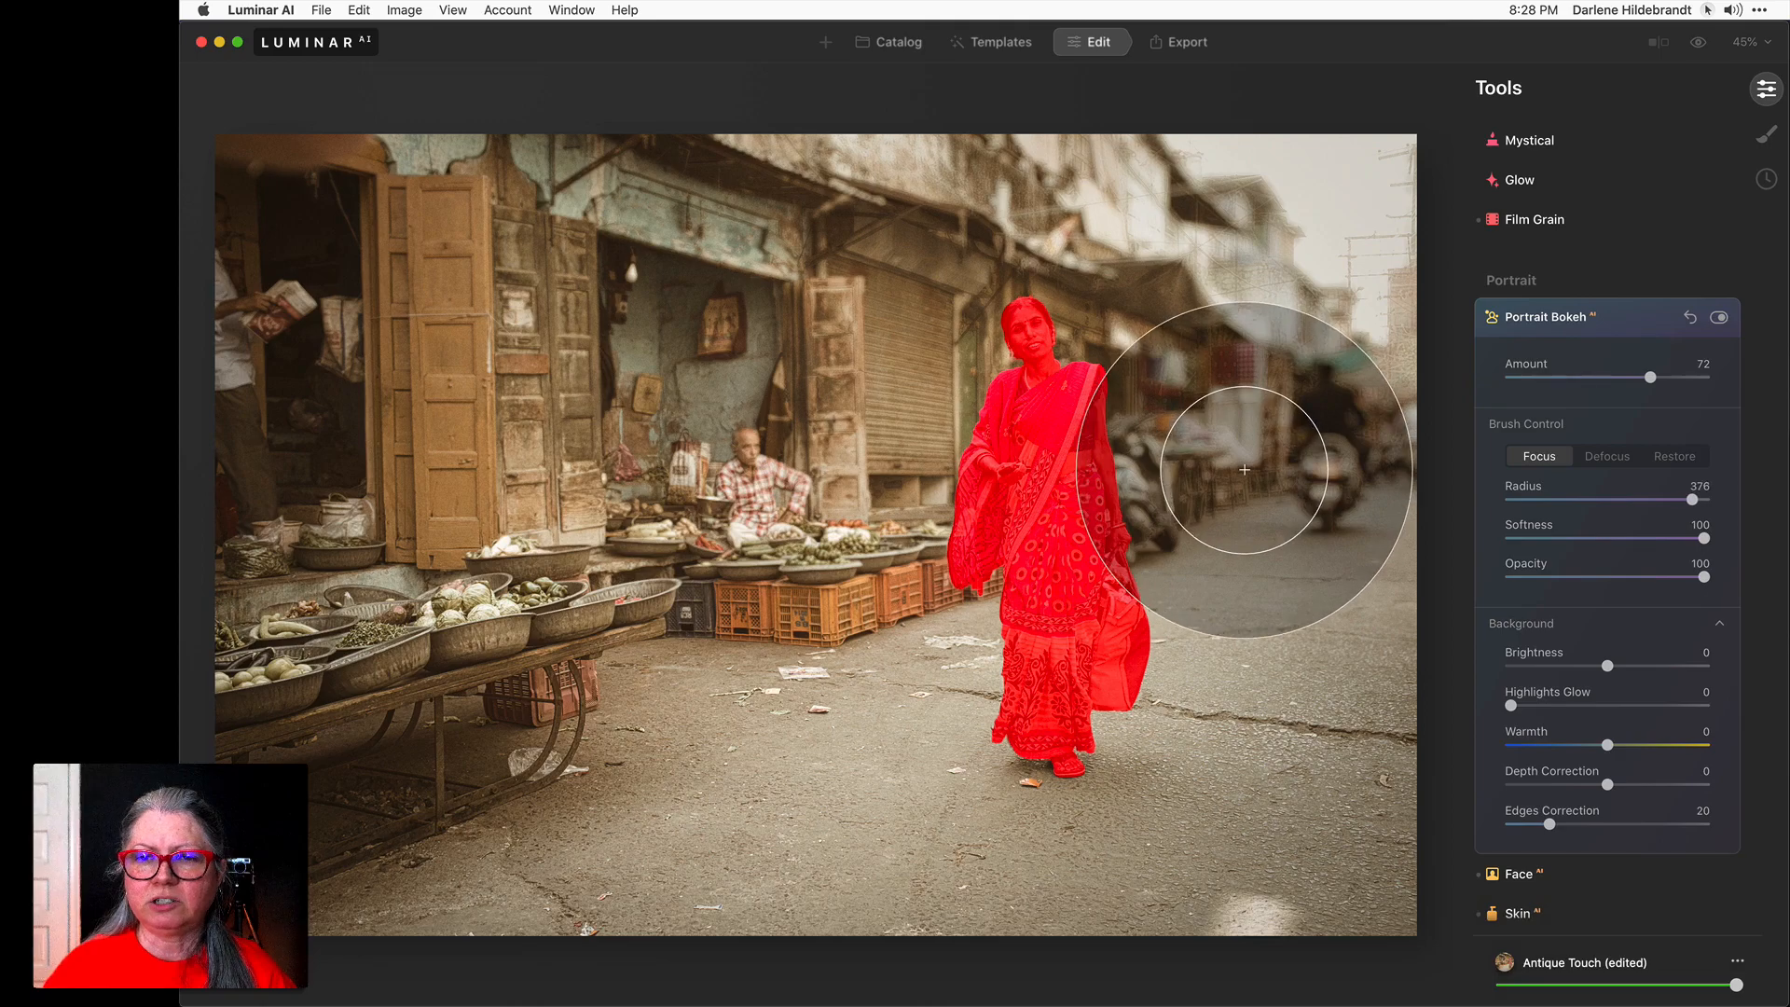
Practise hardening and softening the Focus brush's edge at a radius of 400, ending at a softness of 20.
key("shift")
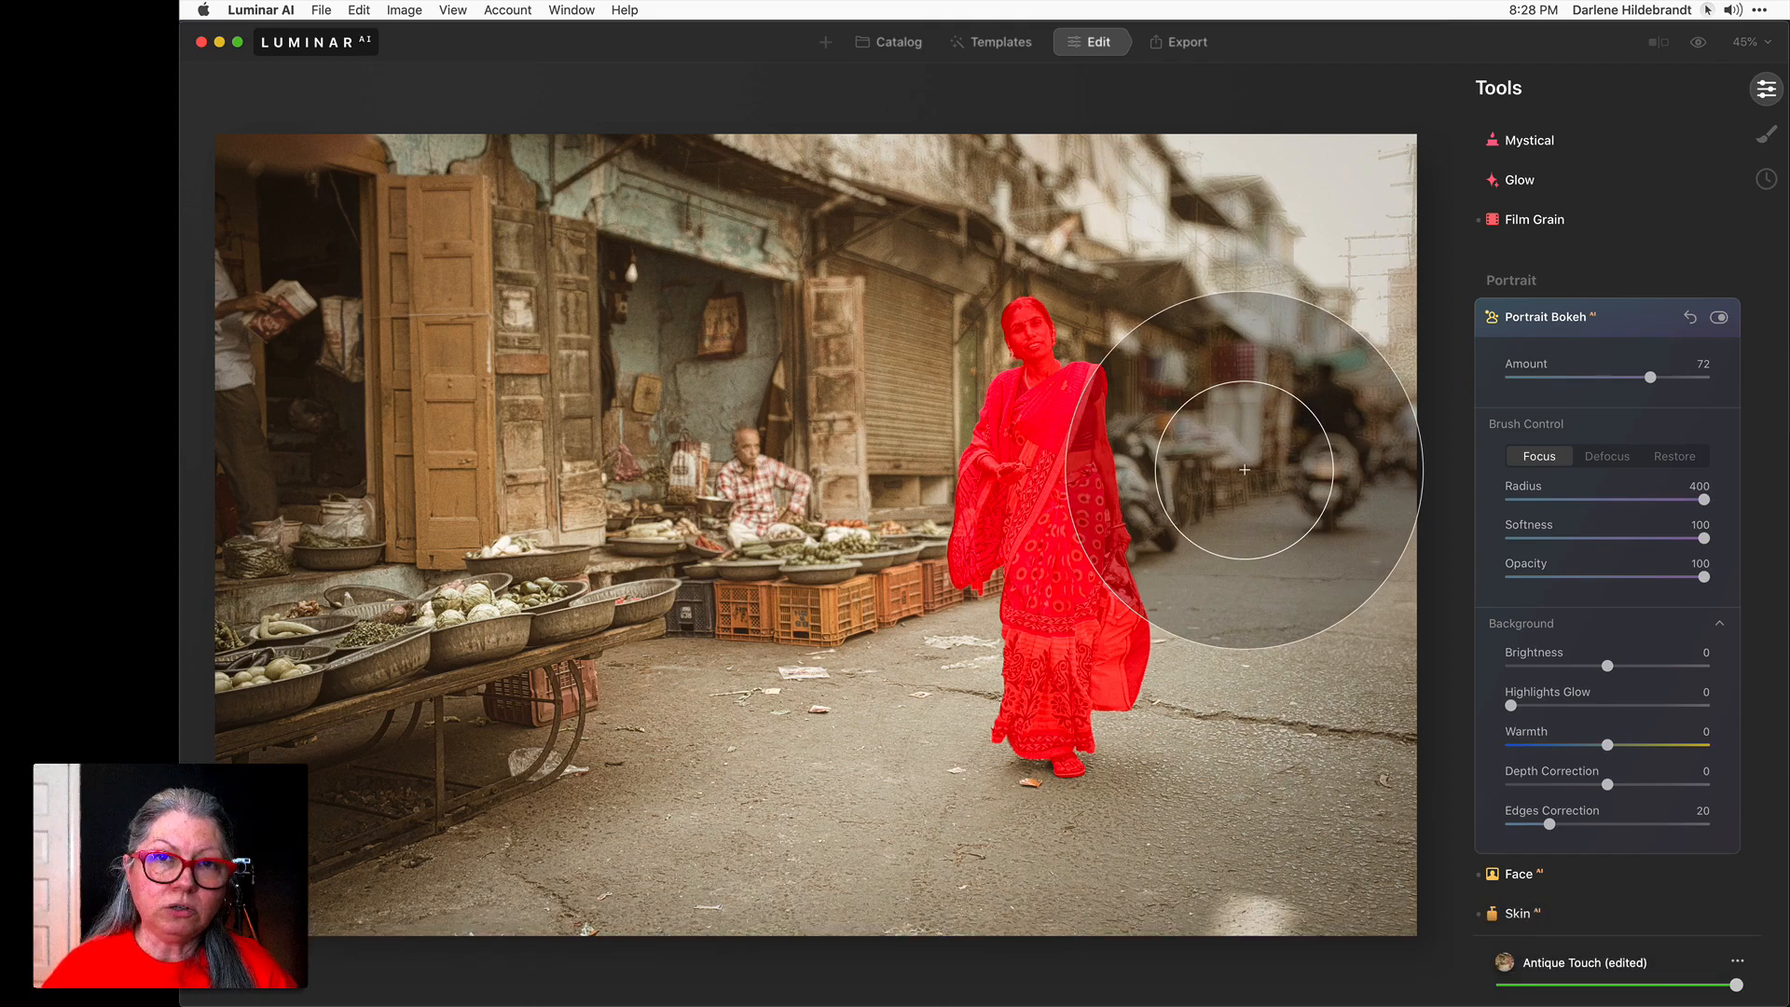
key("shift")
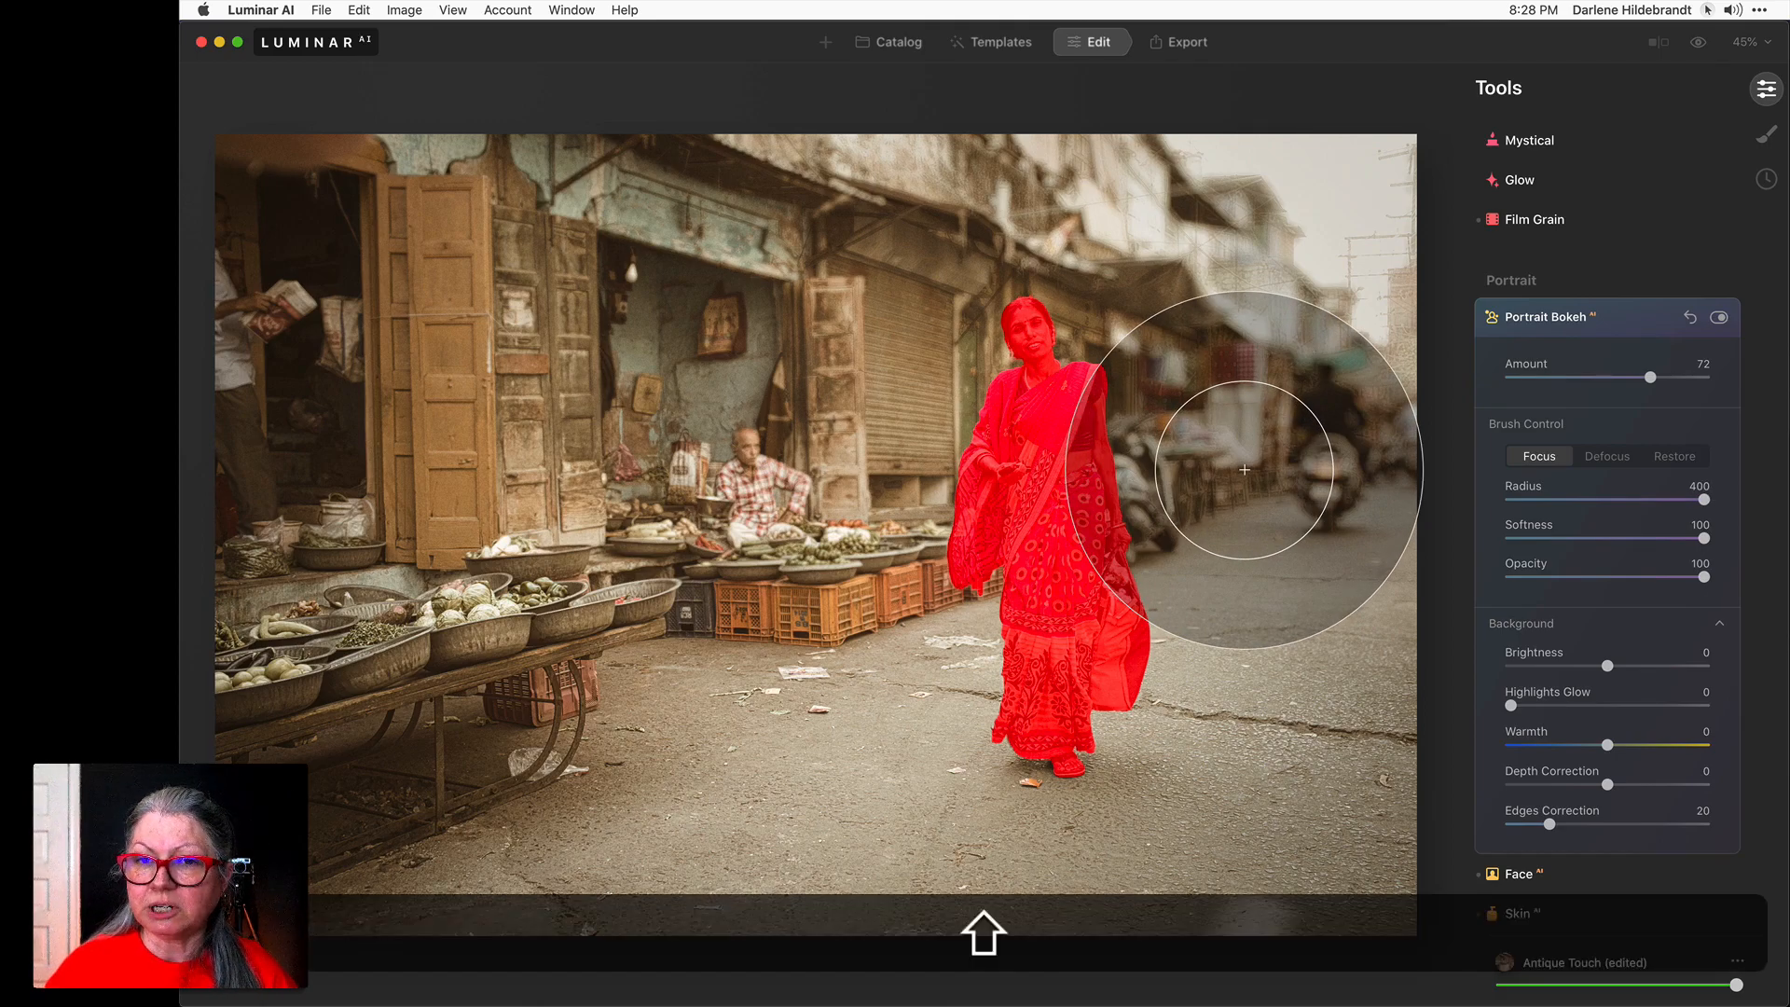
key("shift+bracketleft")
key("shift+bracketleft")
key("shift+bracketleft")
key("shift+bracketleft")
key("shift+bracketleft")
key("shift+bracketright")
key("shift+bracketright")
key("shift+bracketright")
key("shift+bracketright")
key("shift+bracketright")
key("shift+bracketright")
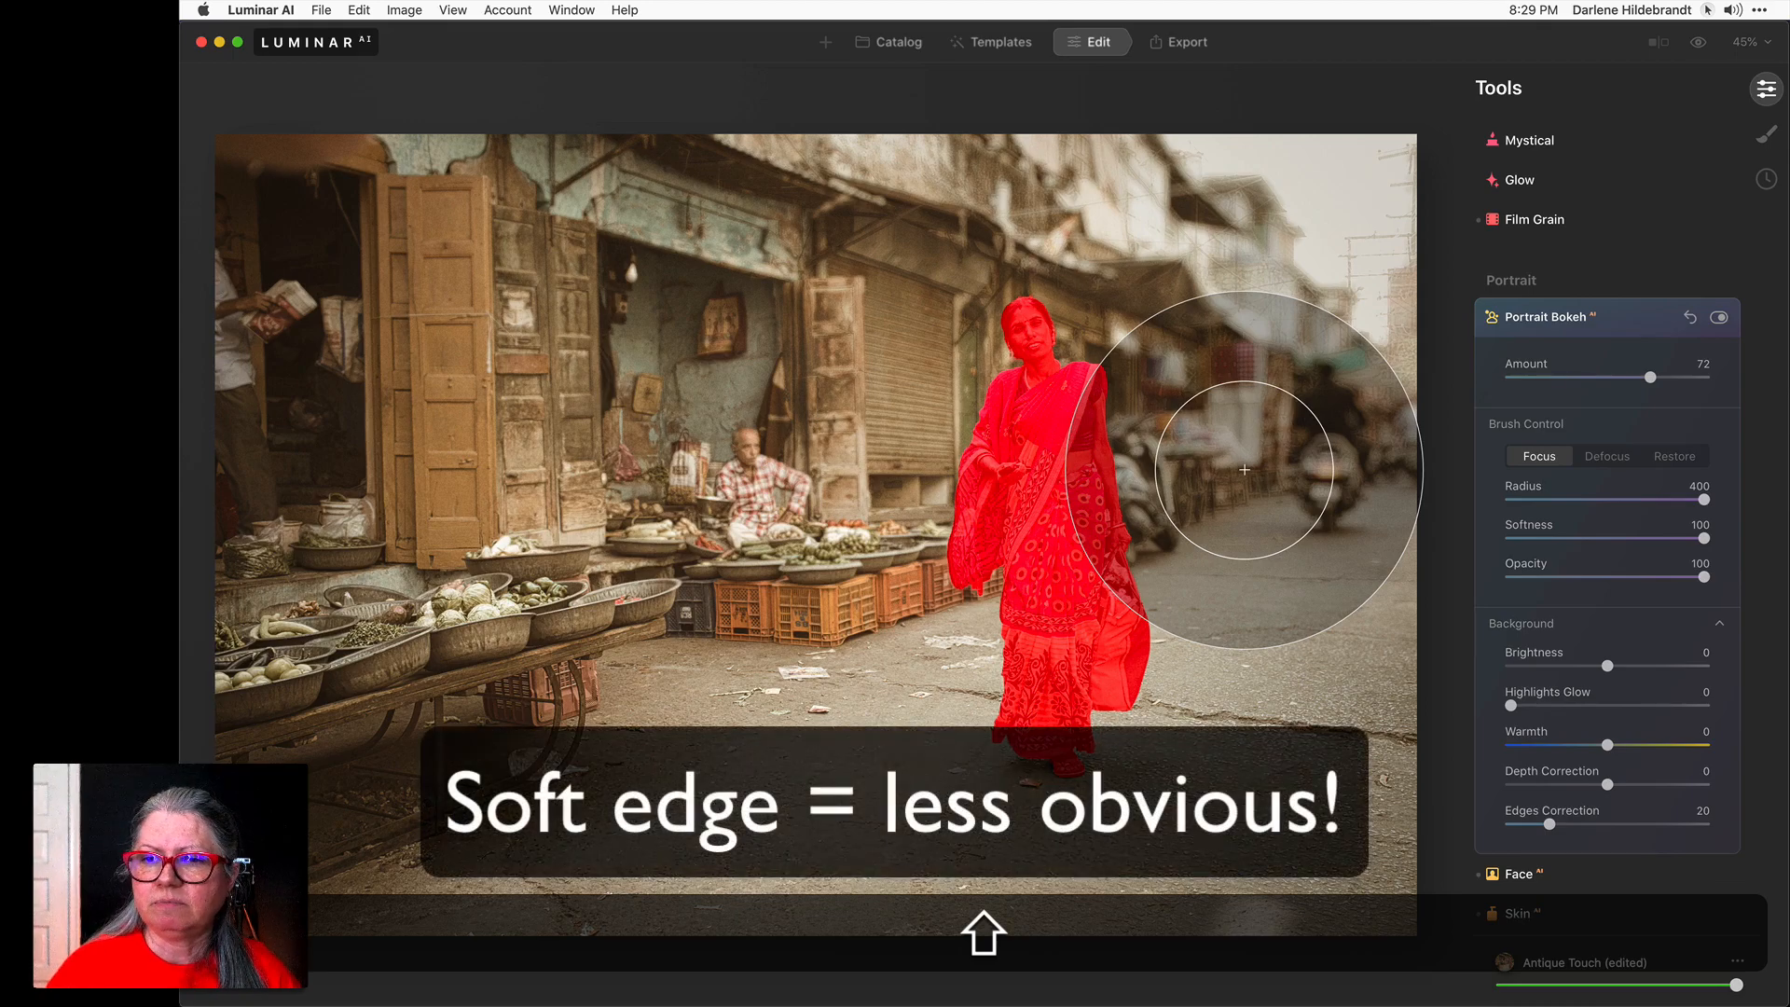
key("shift+bracketleft")
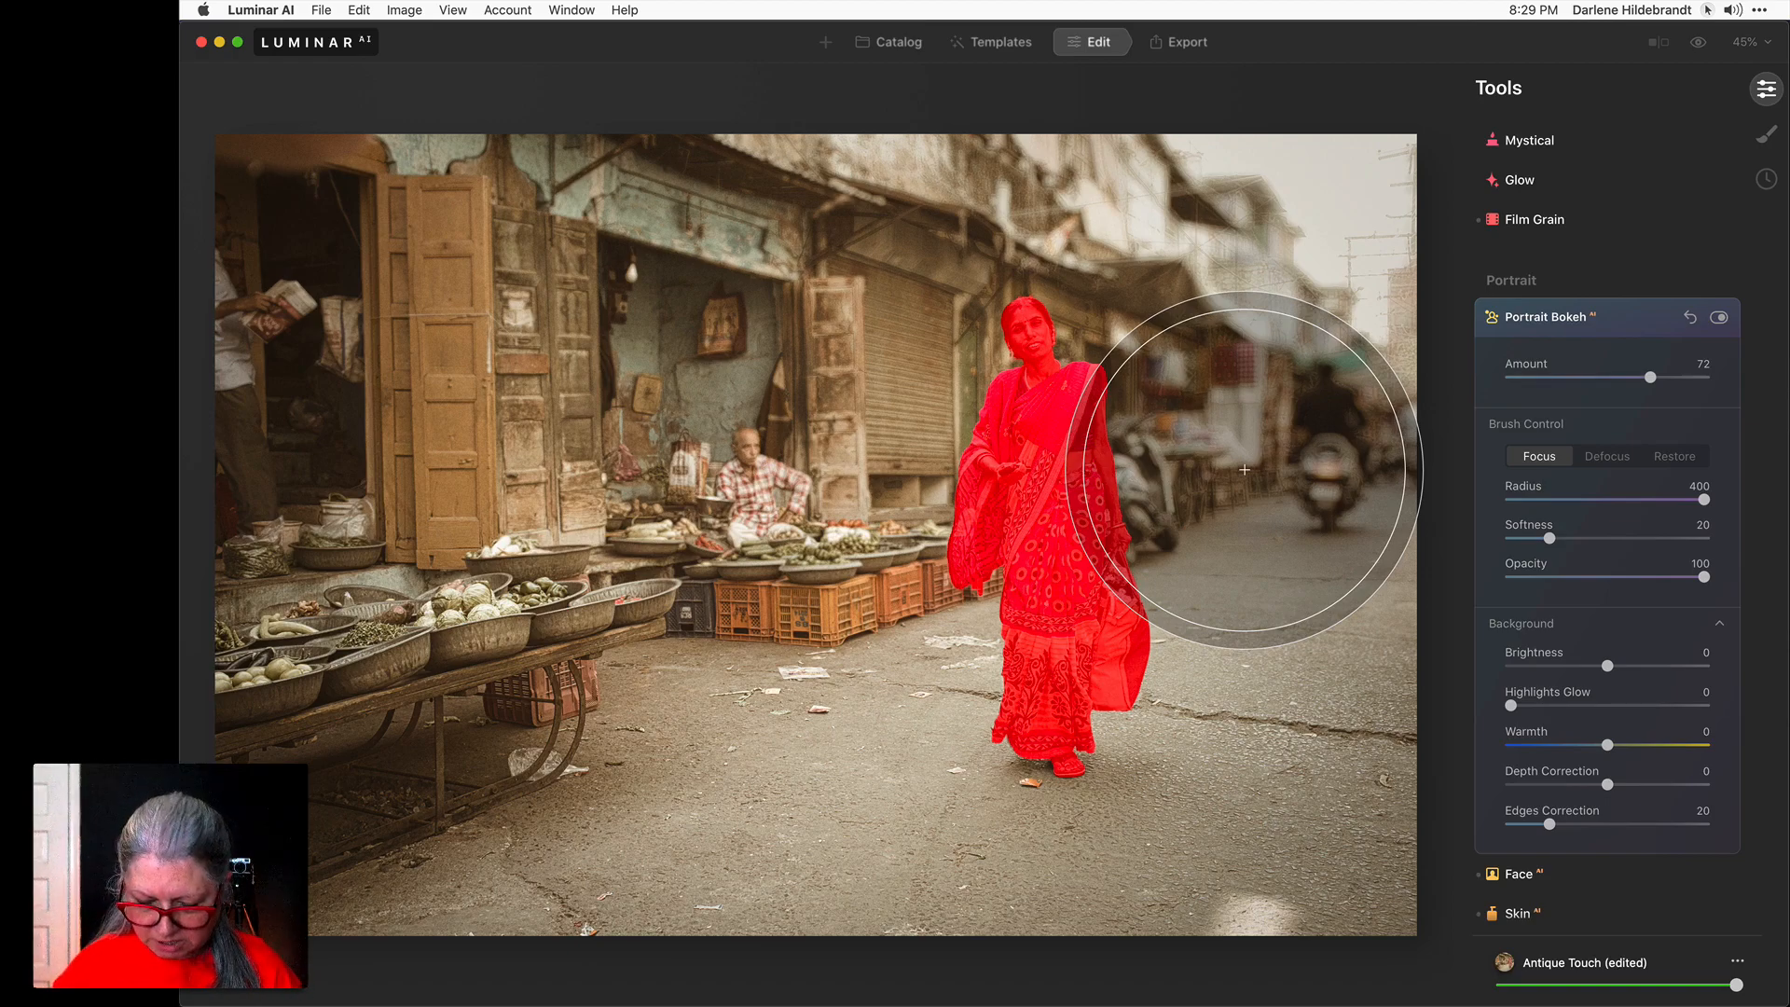
Shrink and slightly enlarge the Focus brush, ending at a radius of 232.
key("bracketleft")
key("bracketleft")
key("bracketleft")
key("bracketleft")
key("bracketleft")
key("bracketleft")
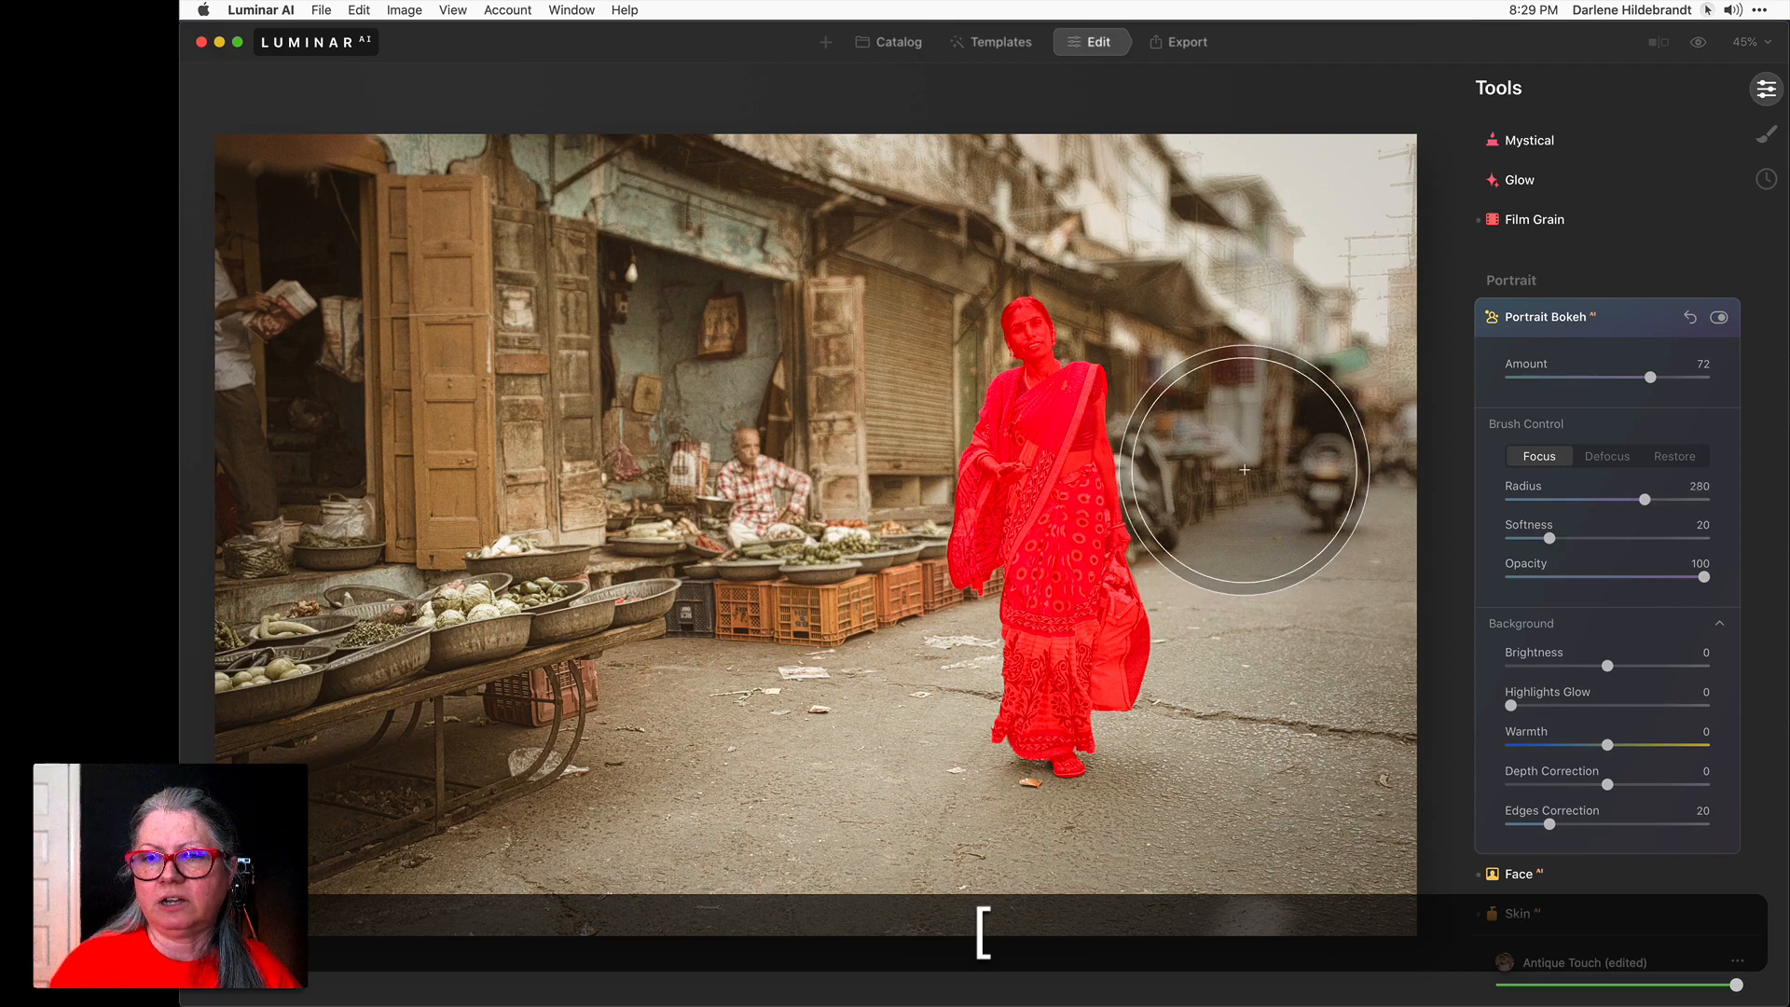
key("bracketleft")
key("bracketleft")
key("bracketleft")
key("bracketleft")
key("bracketleft")
key("bracketleft")
key("bracketright")
key("bracketright")
Vary the Focus brush's edge between softer and harder, ending at a softness of 90.
key("shift+bracketright")
key("shift+bracketright")
key("shift+bracketright")
key("shift+bracketright")
key("shift+bracketright")
key("shift+bracketleft")
key("shift+bracketleft")
key("shift+bracketleft")
key("shift+bracketright")
key("shift+bracketright")
key("shift+bracketright")
key("shift+bracketright")
key("shift+bracketright")
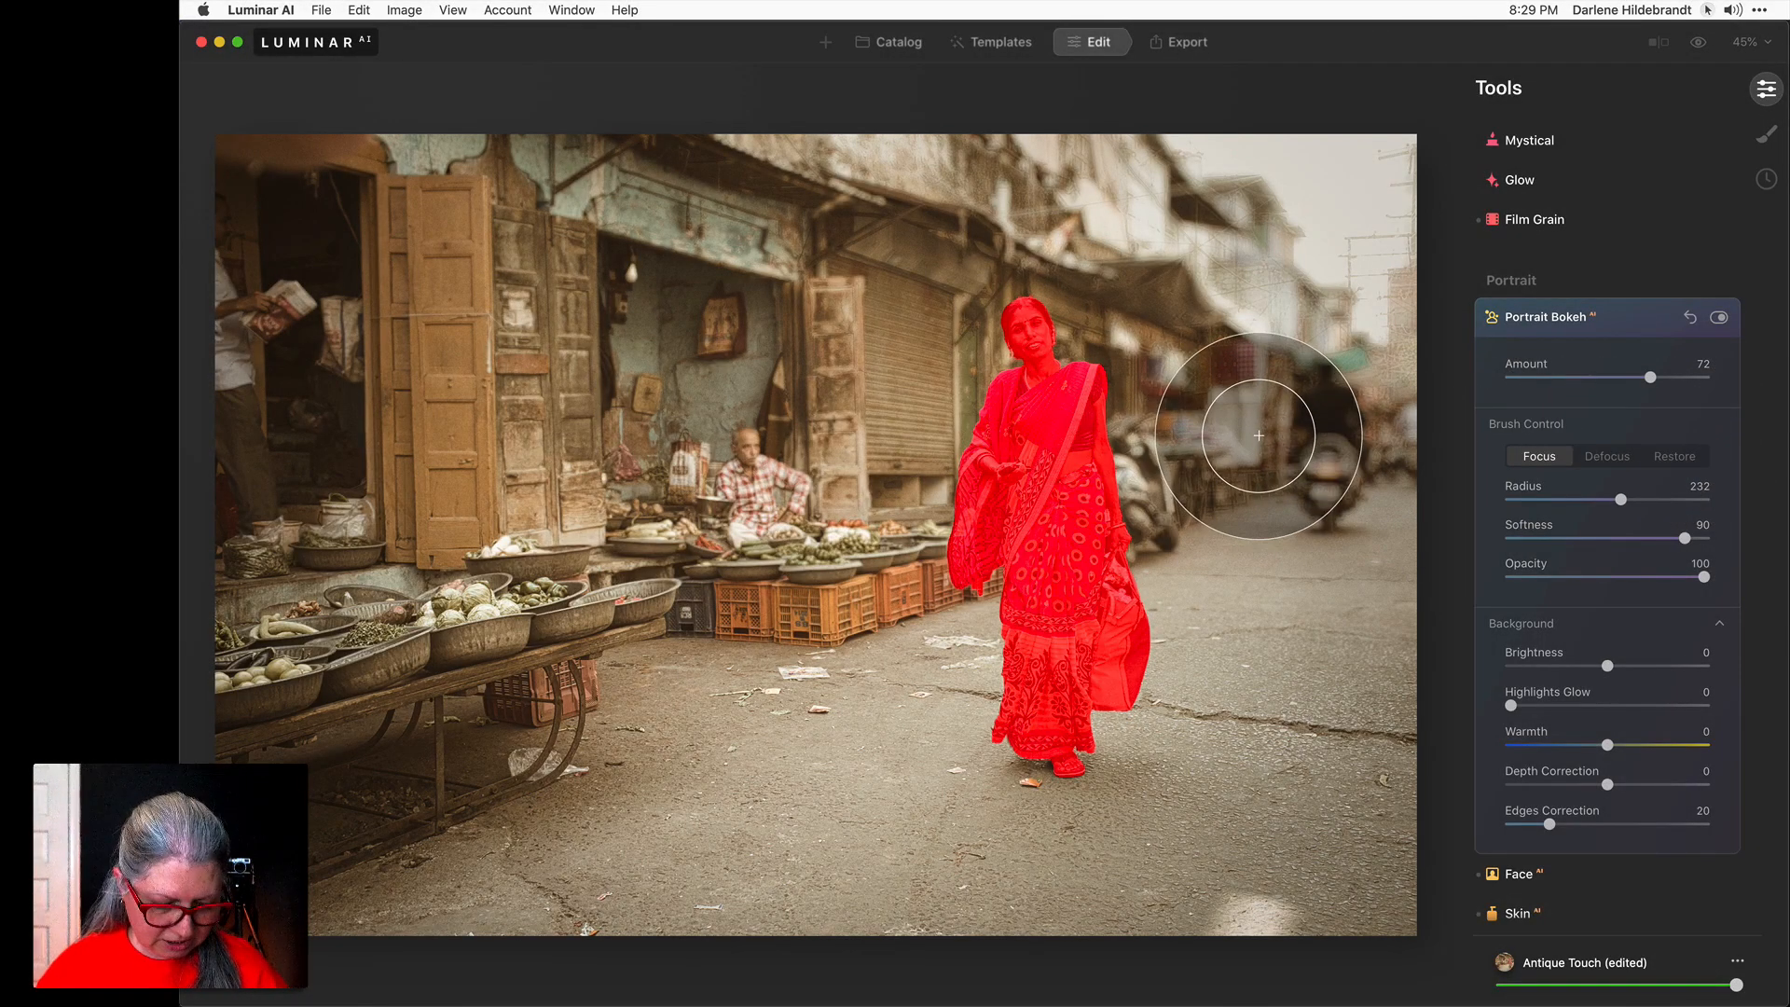
Switch to the Defocus brush and toggle the red mask overlay several times, leaving it hidden.
key("x")
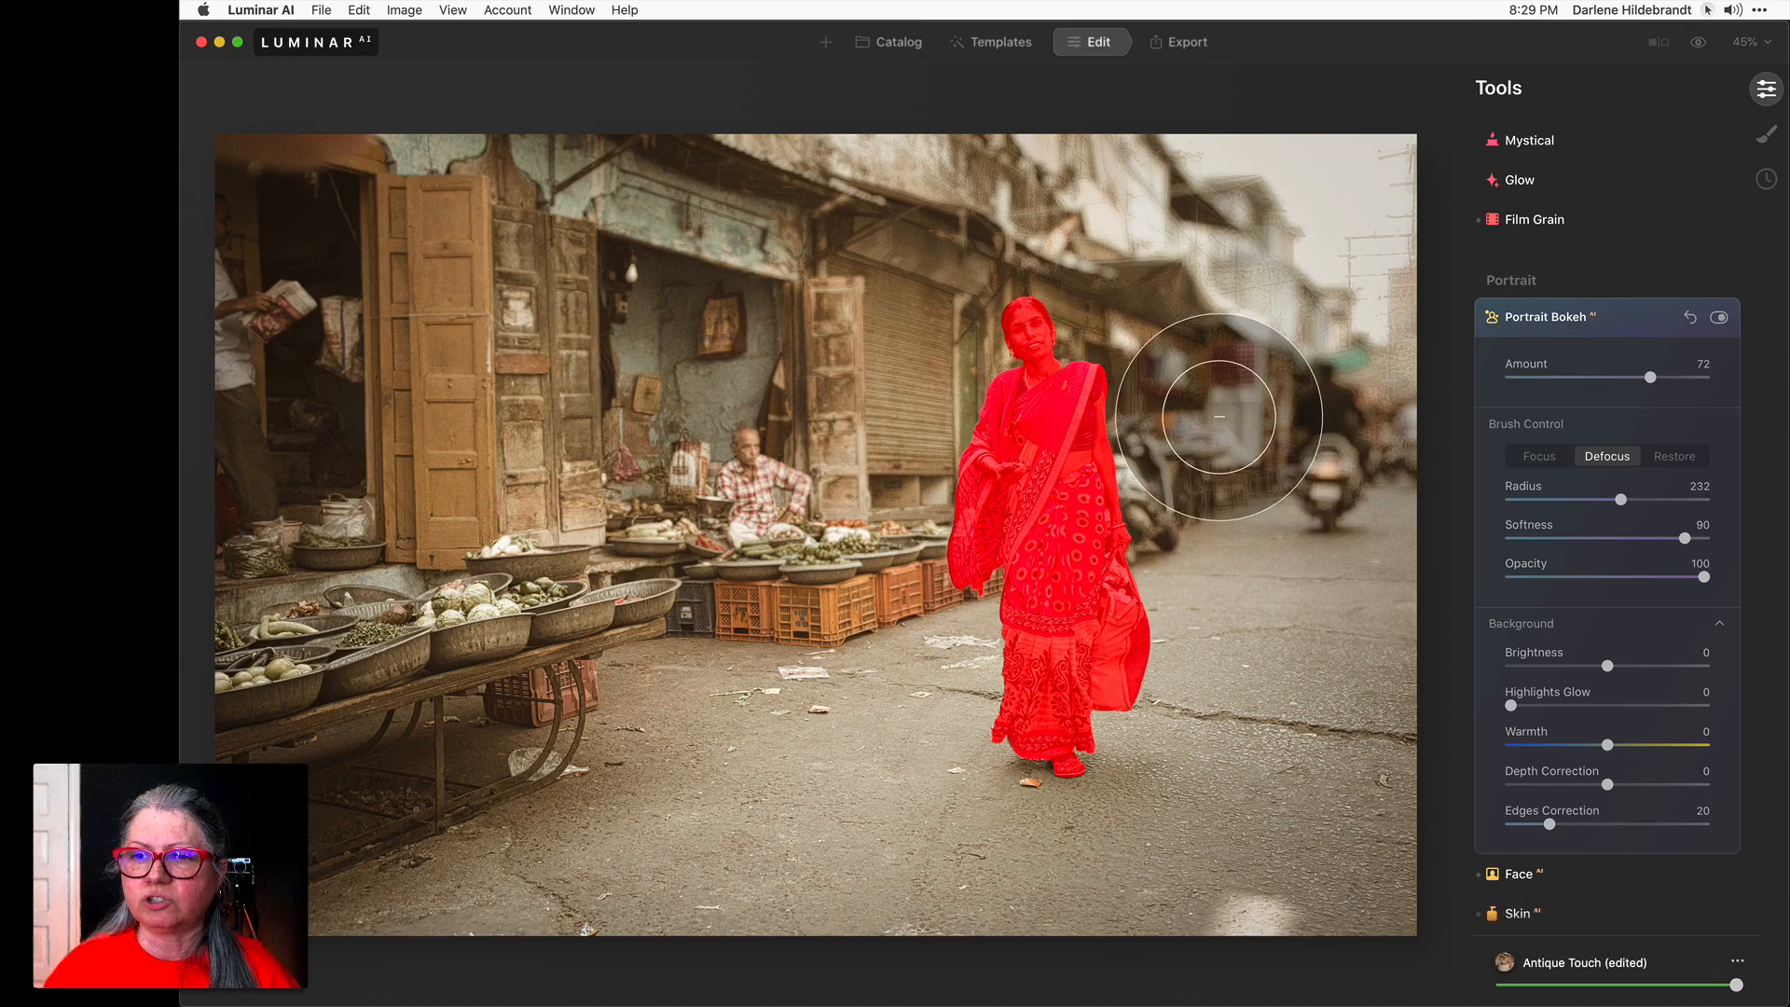
key("slash")
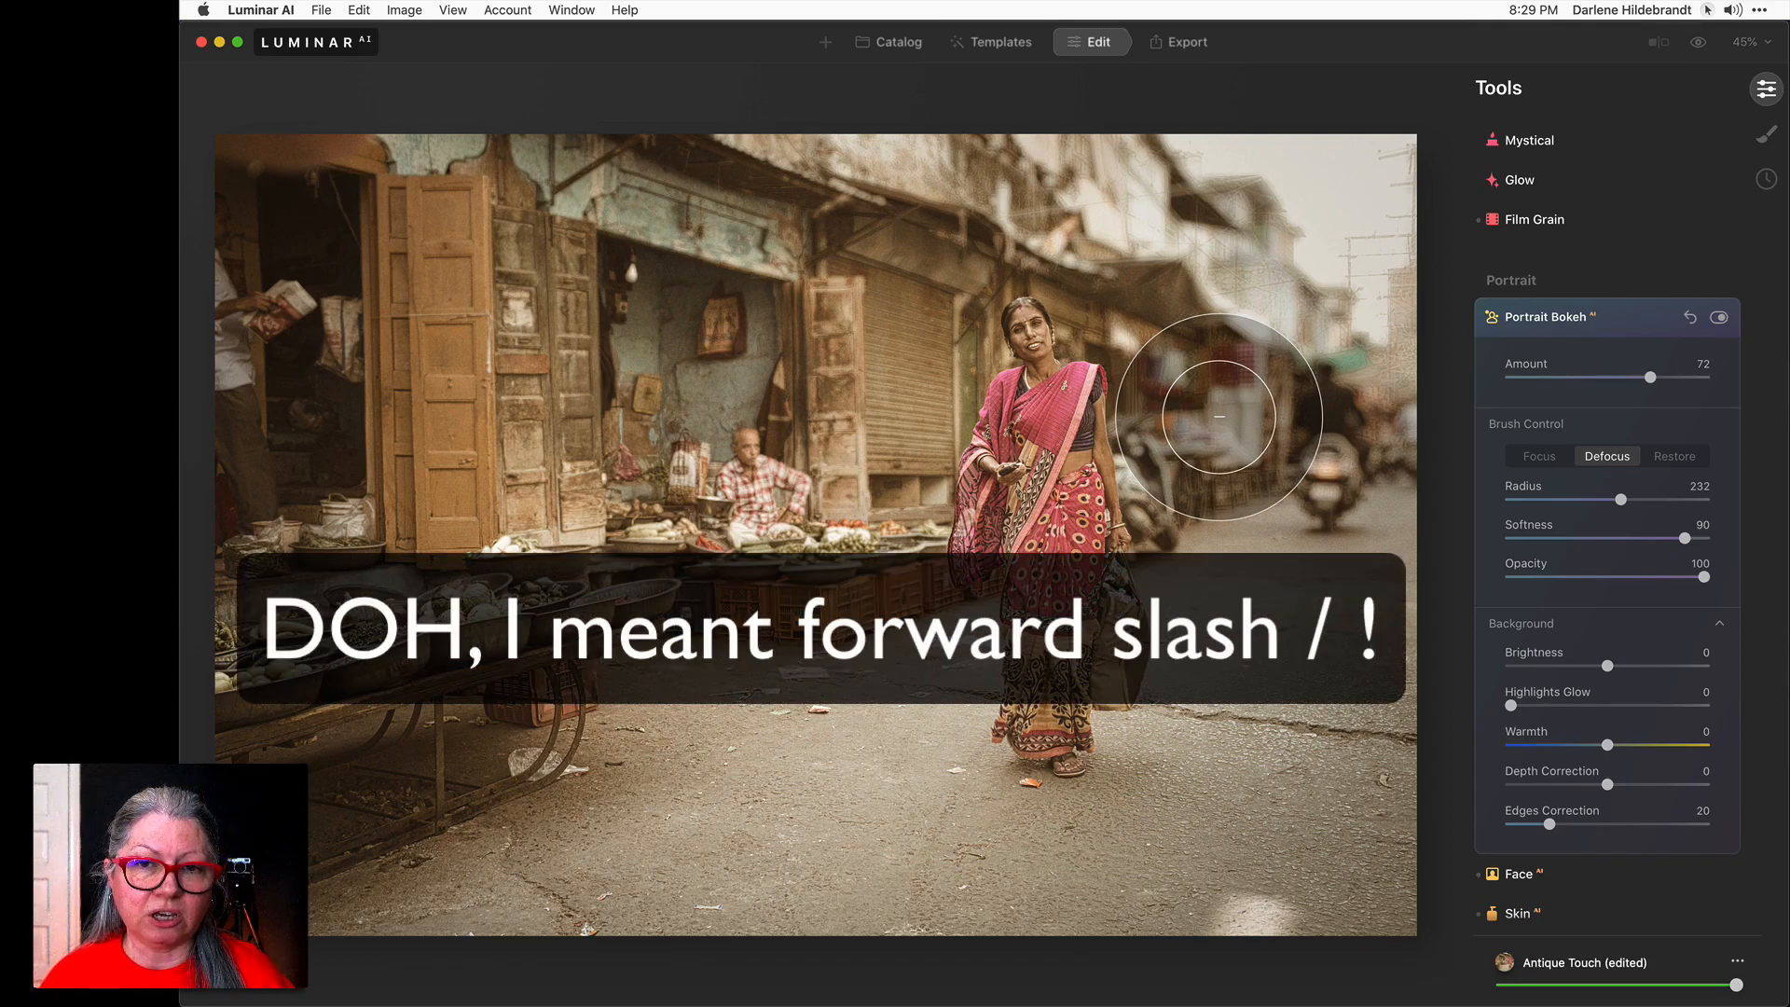
key("slash")
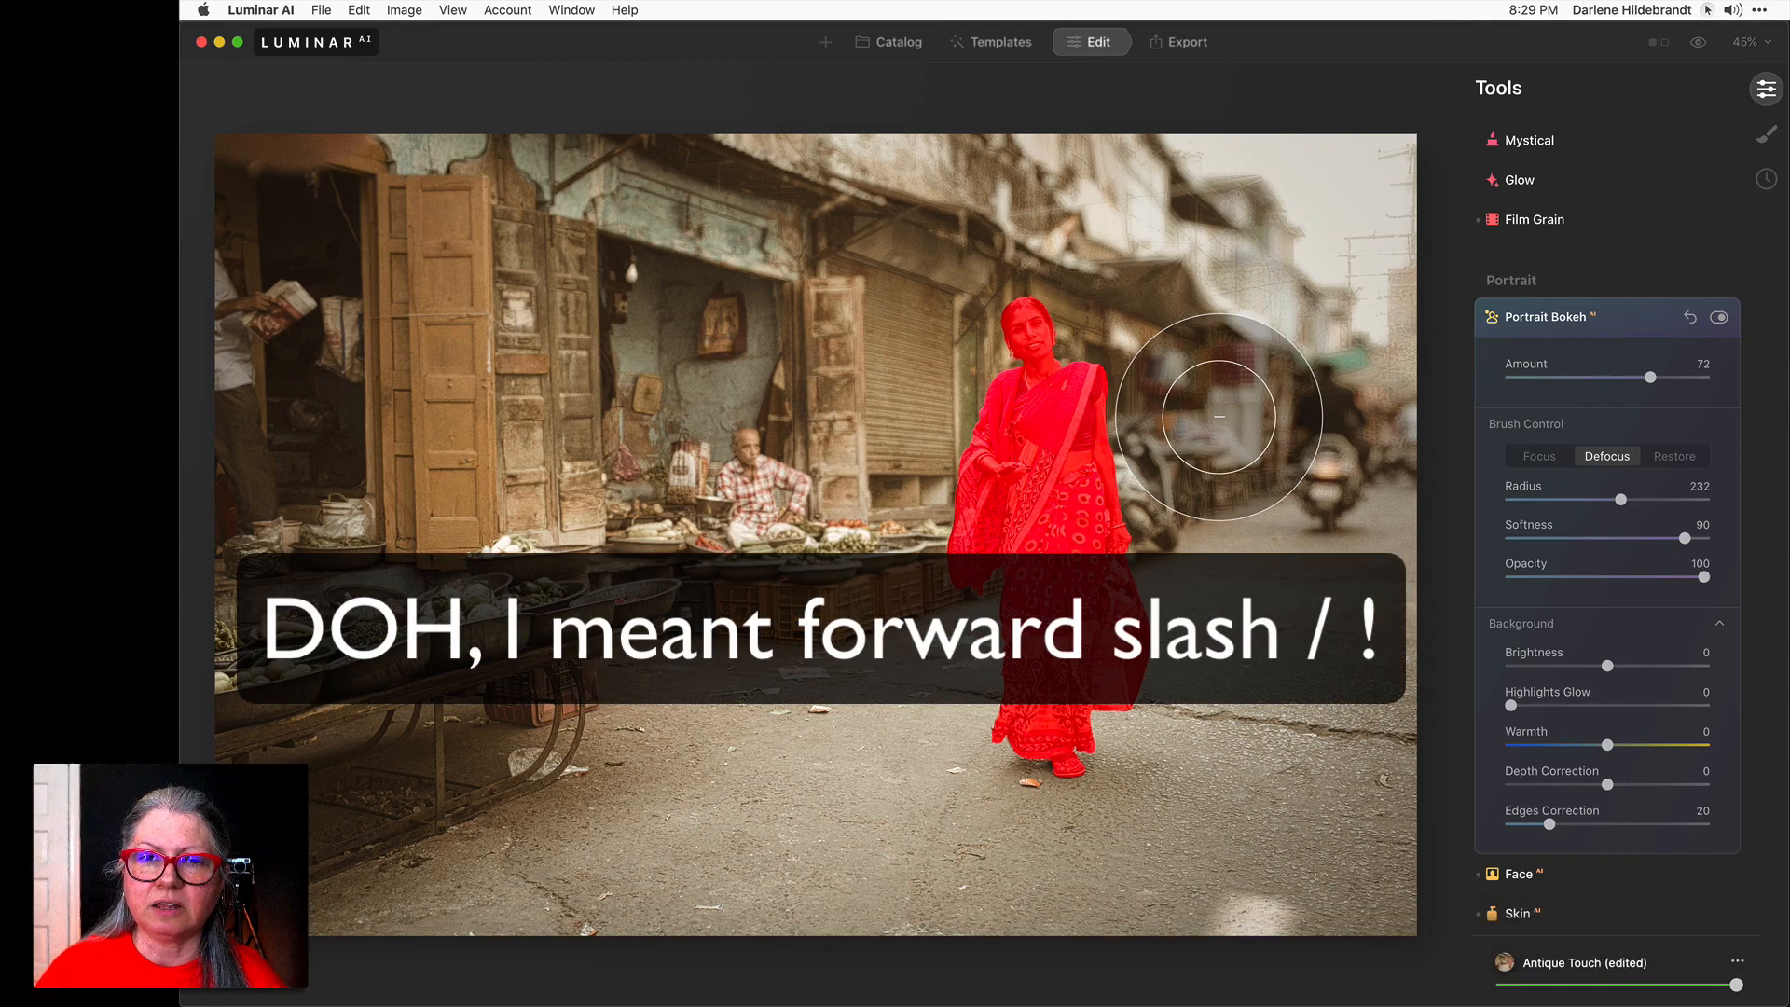
key("slash")
key("slash")
key("slash")
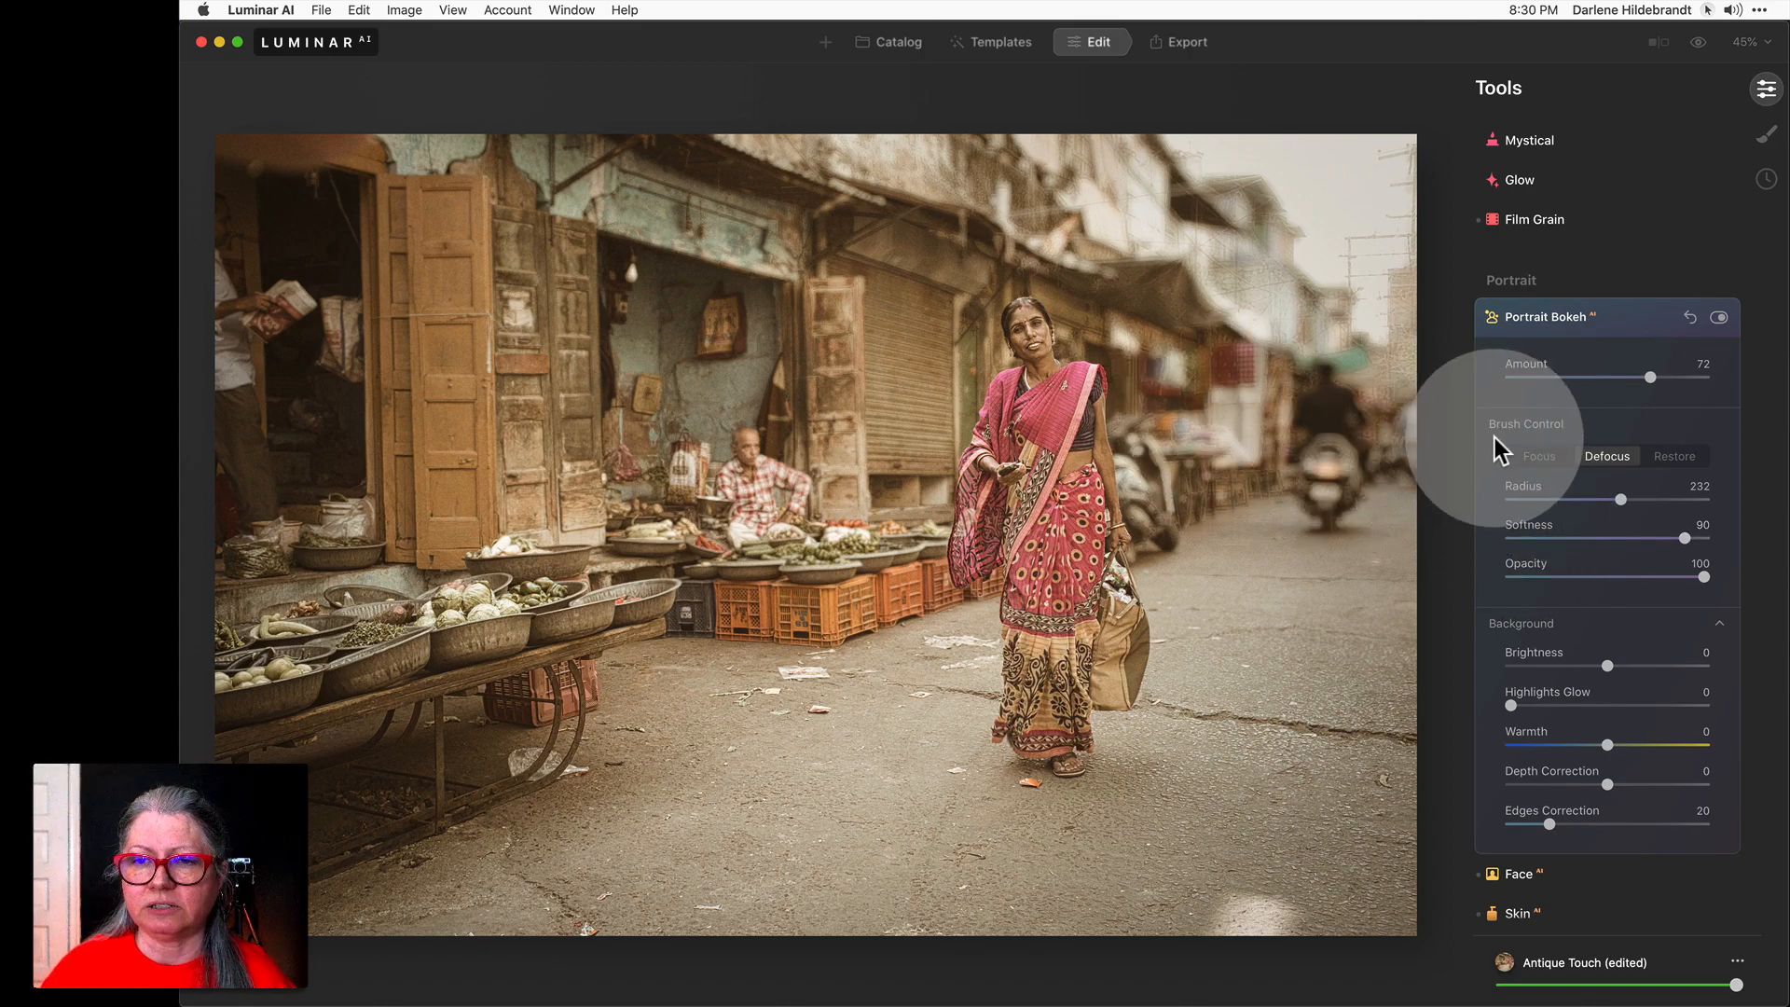
Set the background Brightness to 55 and reduce the Defocus brush radius to 136.
scroll(1550, 623, "up", 1)
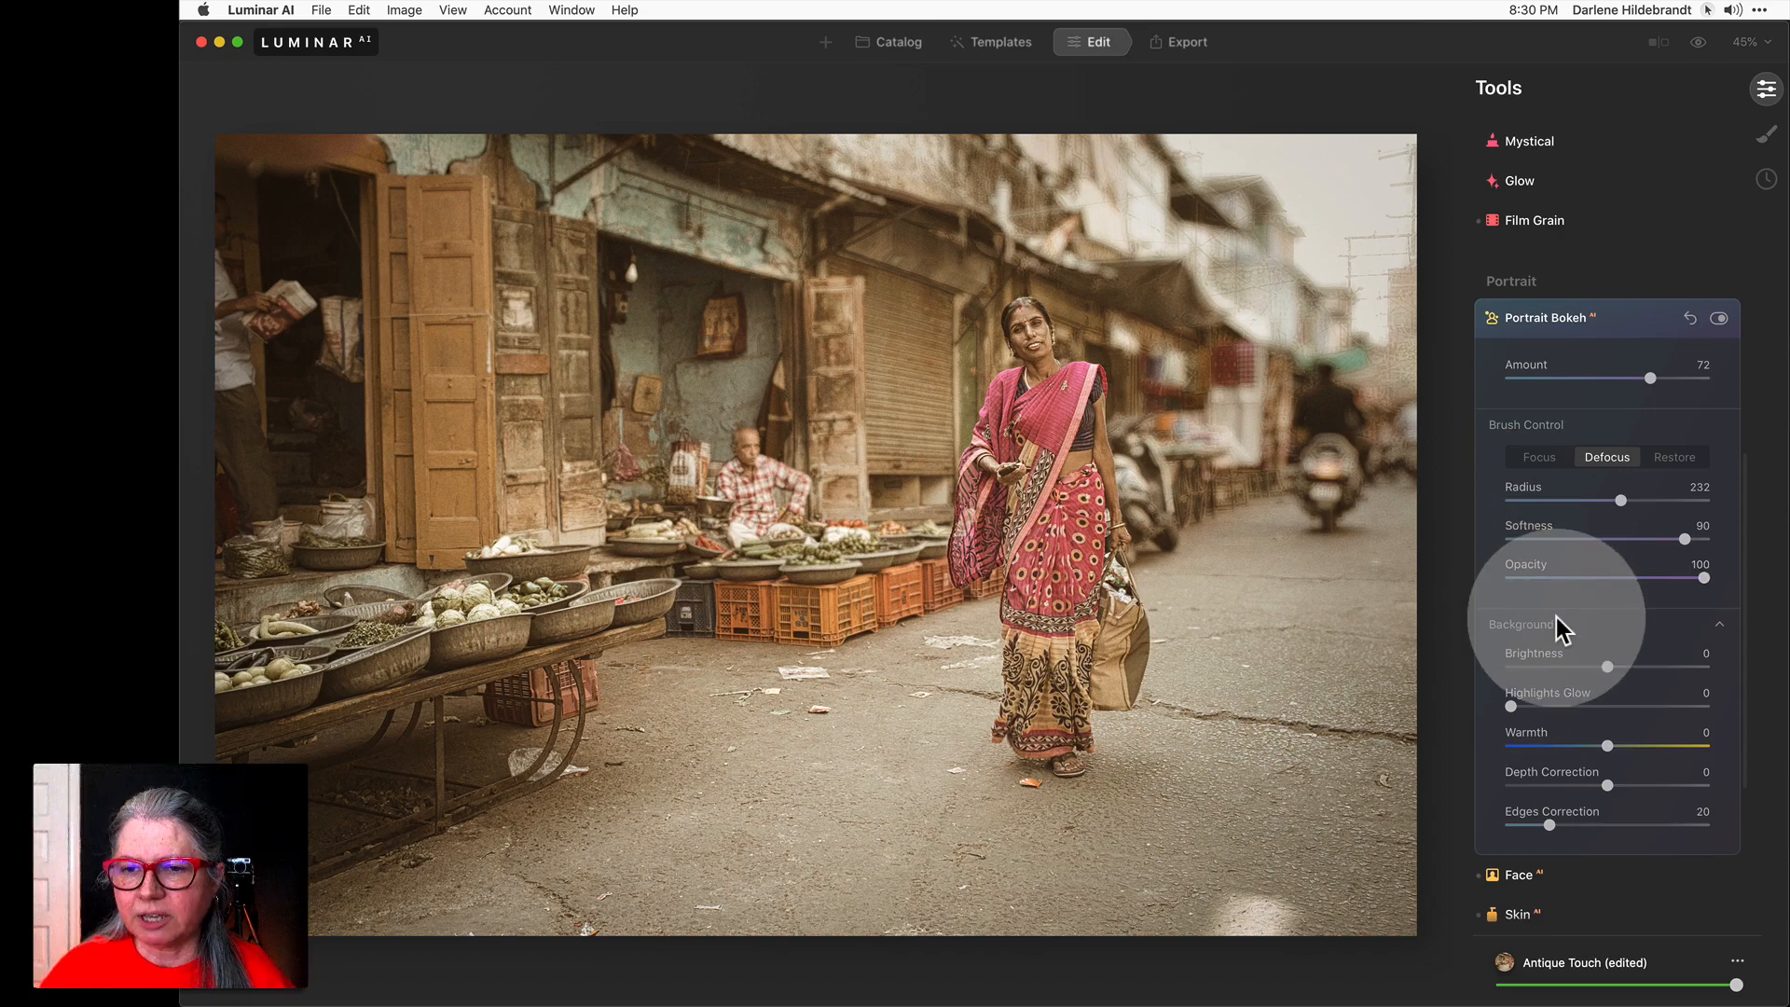
left_click_drag(1603, 664, 1658, 662)
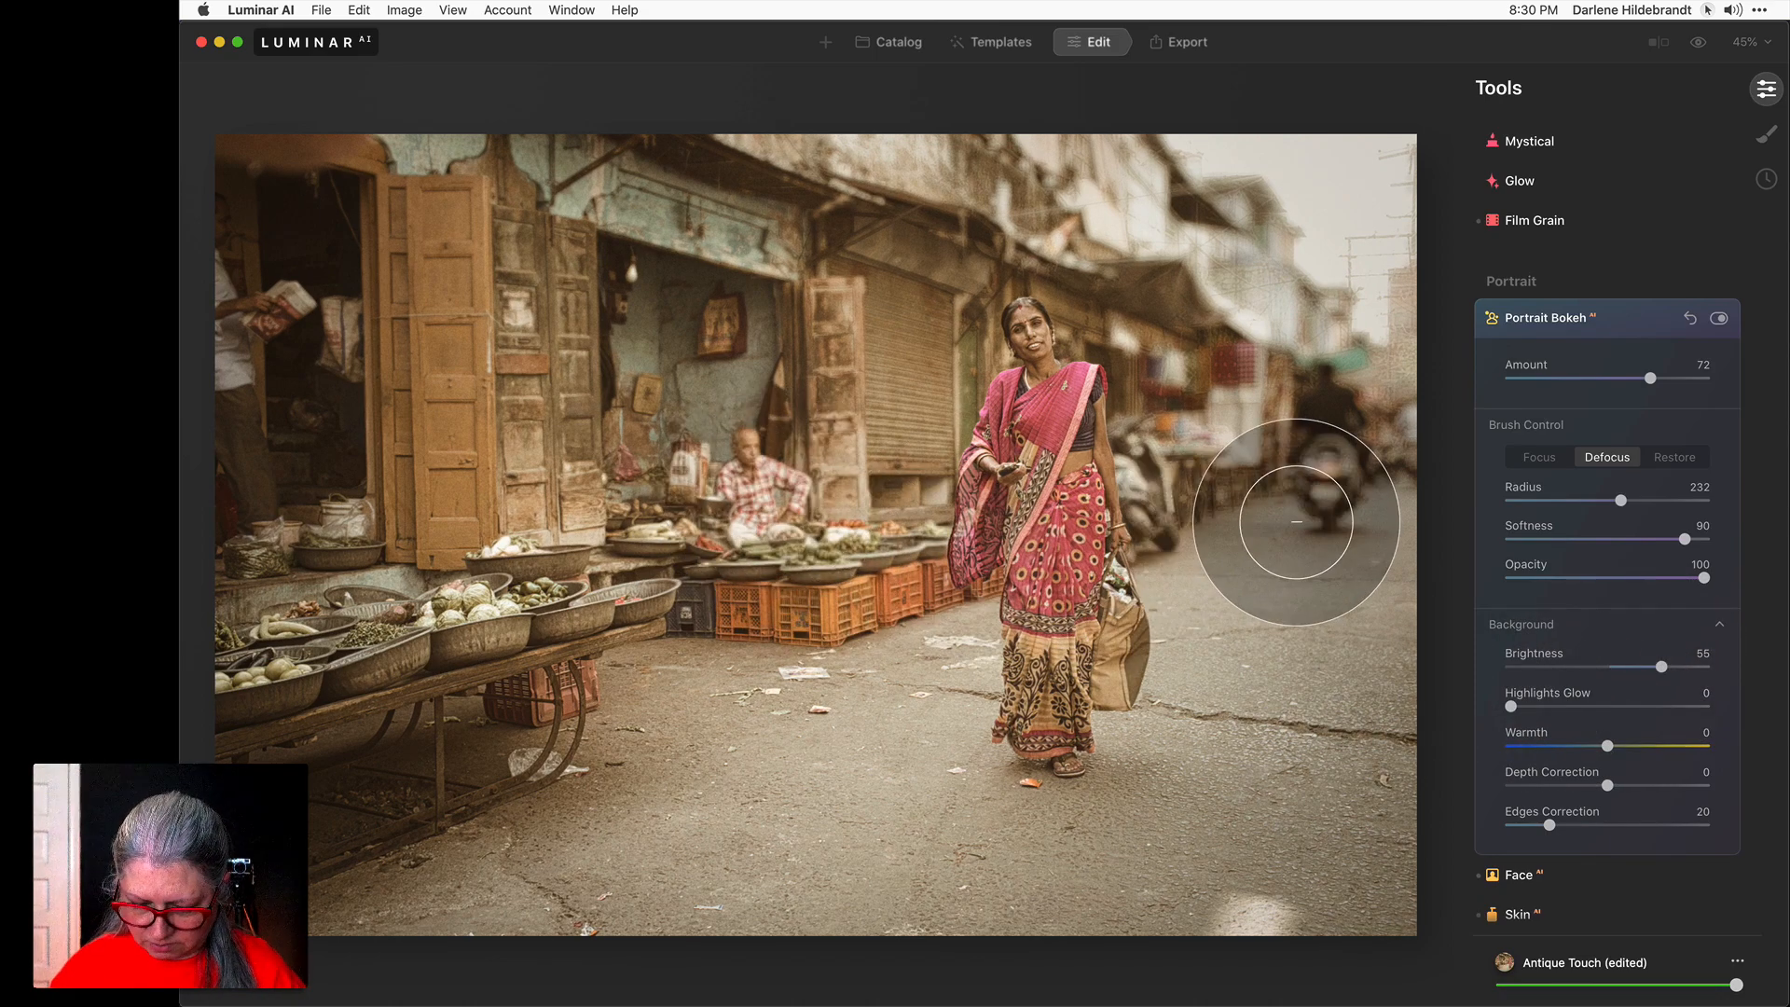
key("bracketleft")
key("bracketleft")
key("bracketleft")
key("bracketleft")
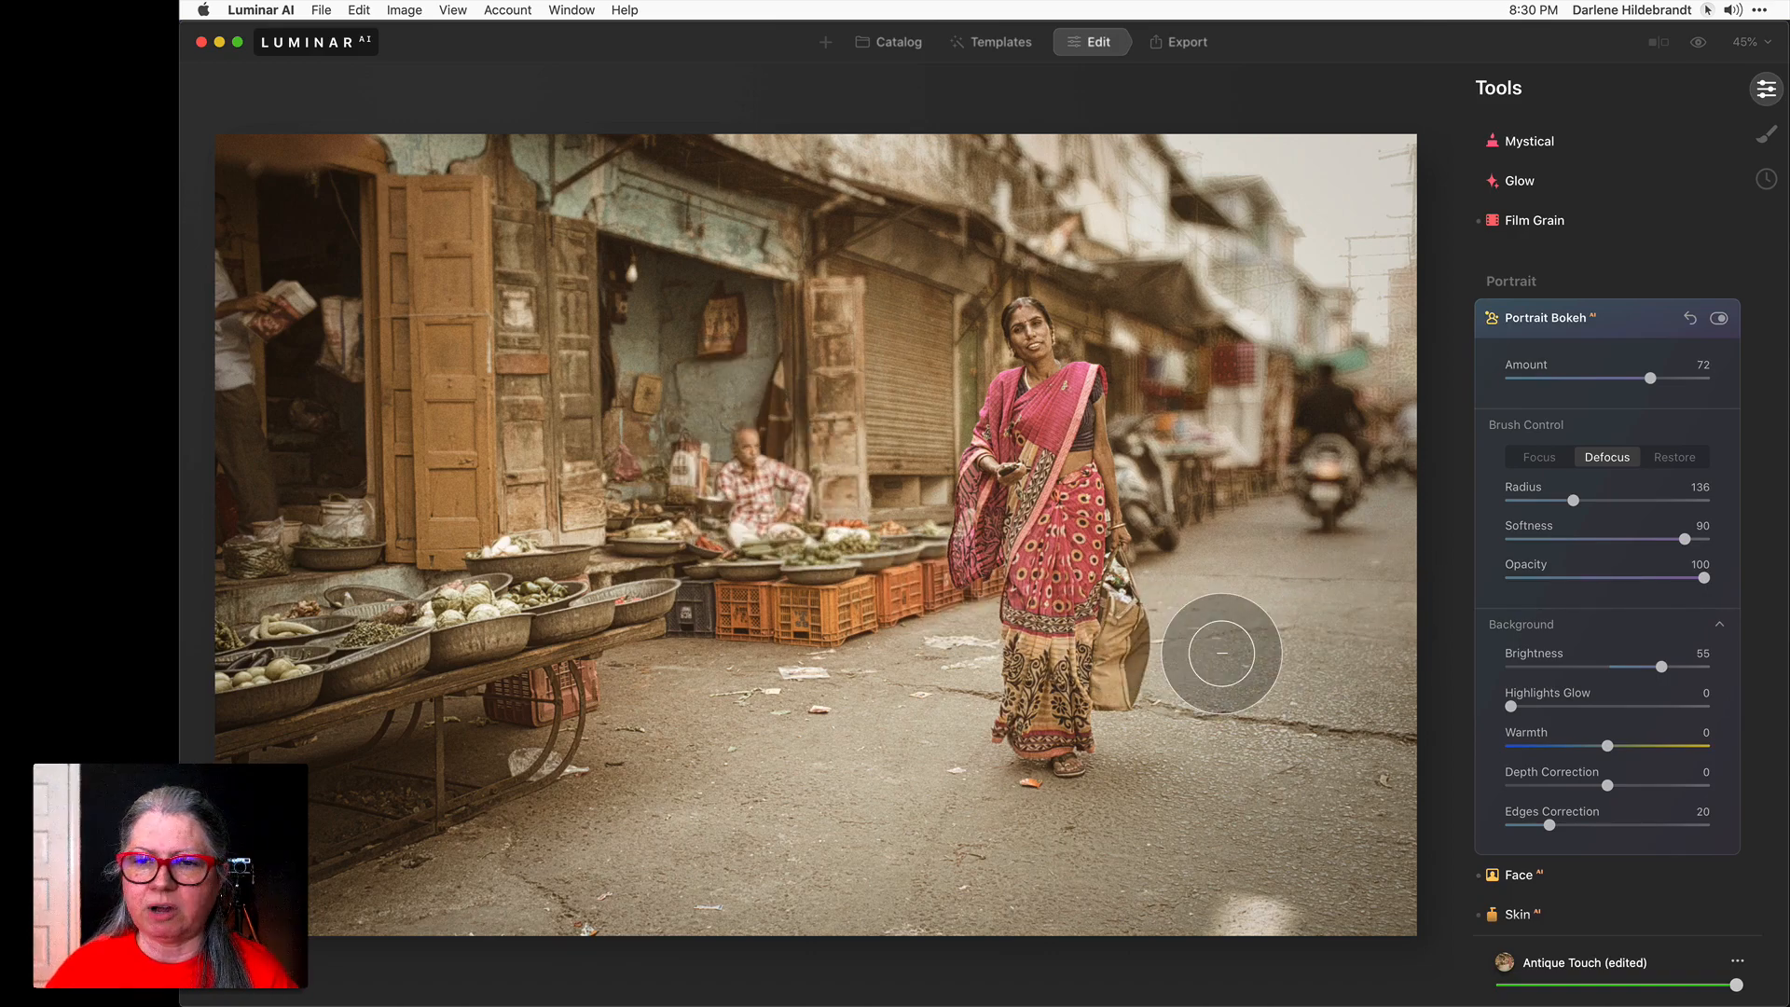
Set the market background's Depth Correction to 22, Highlights Glow to 16 and Warmth to 43.
left_click_drag(1606, 783, 1629, 789)
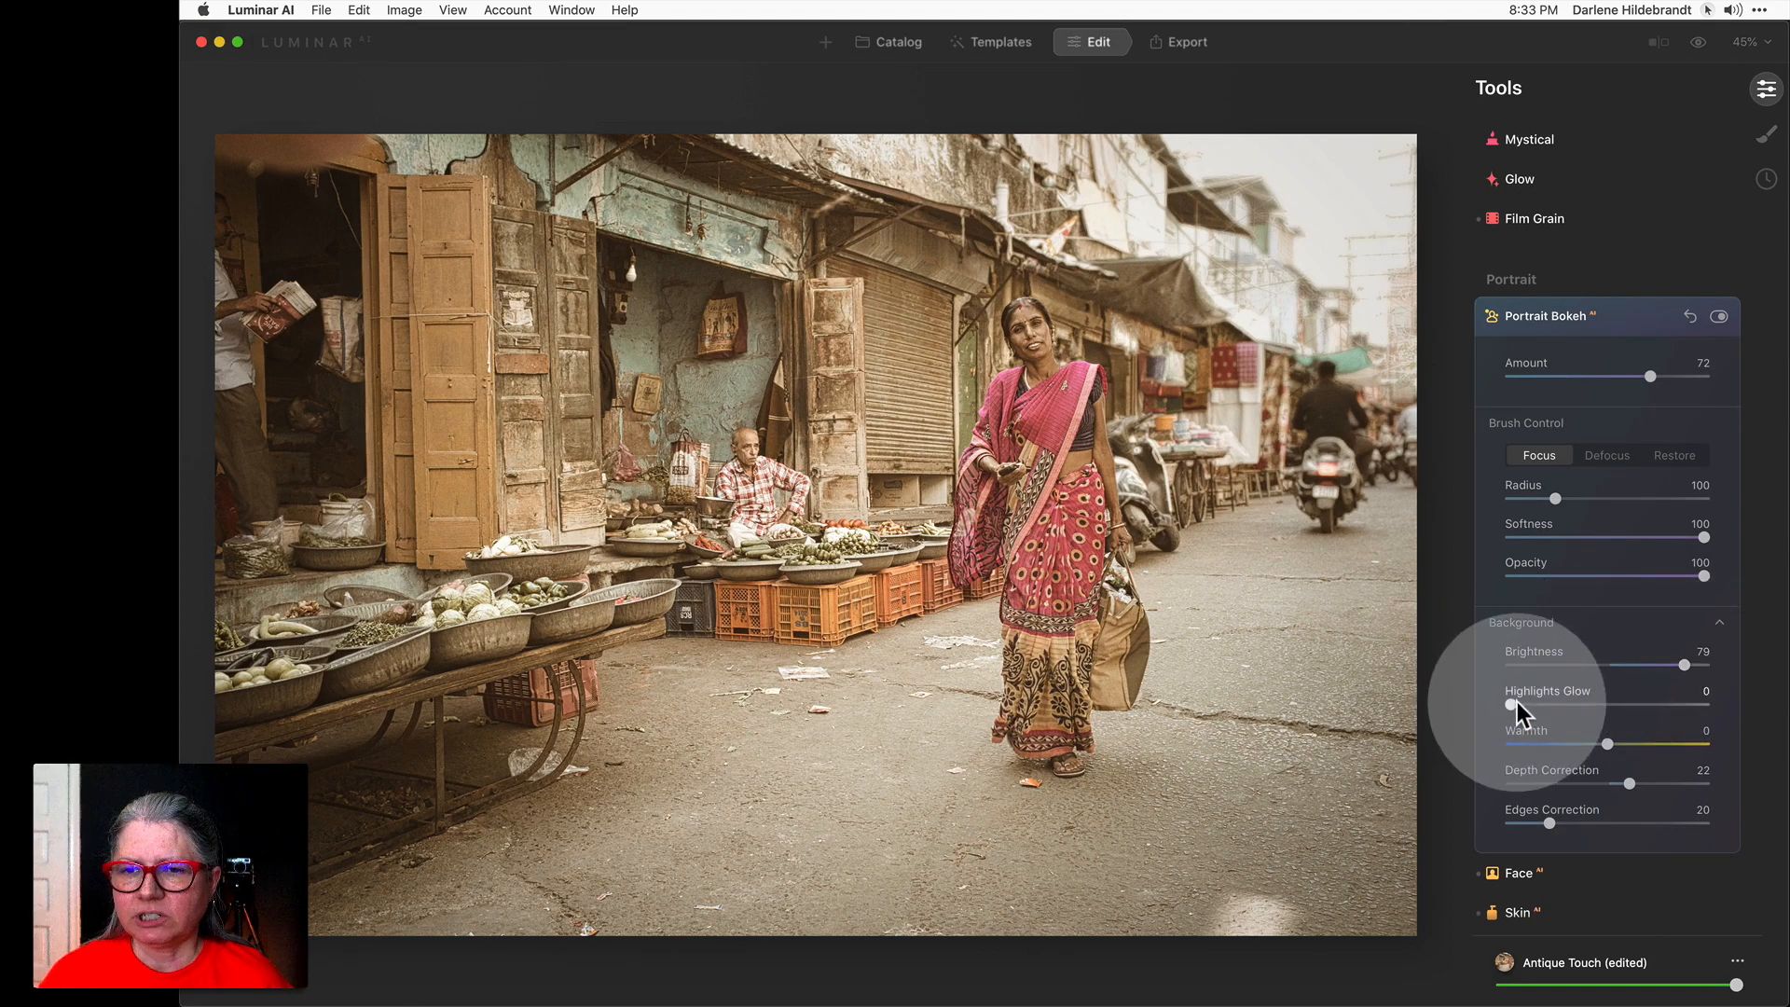
left_click(1543, 702)
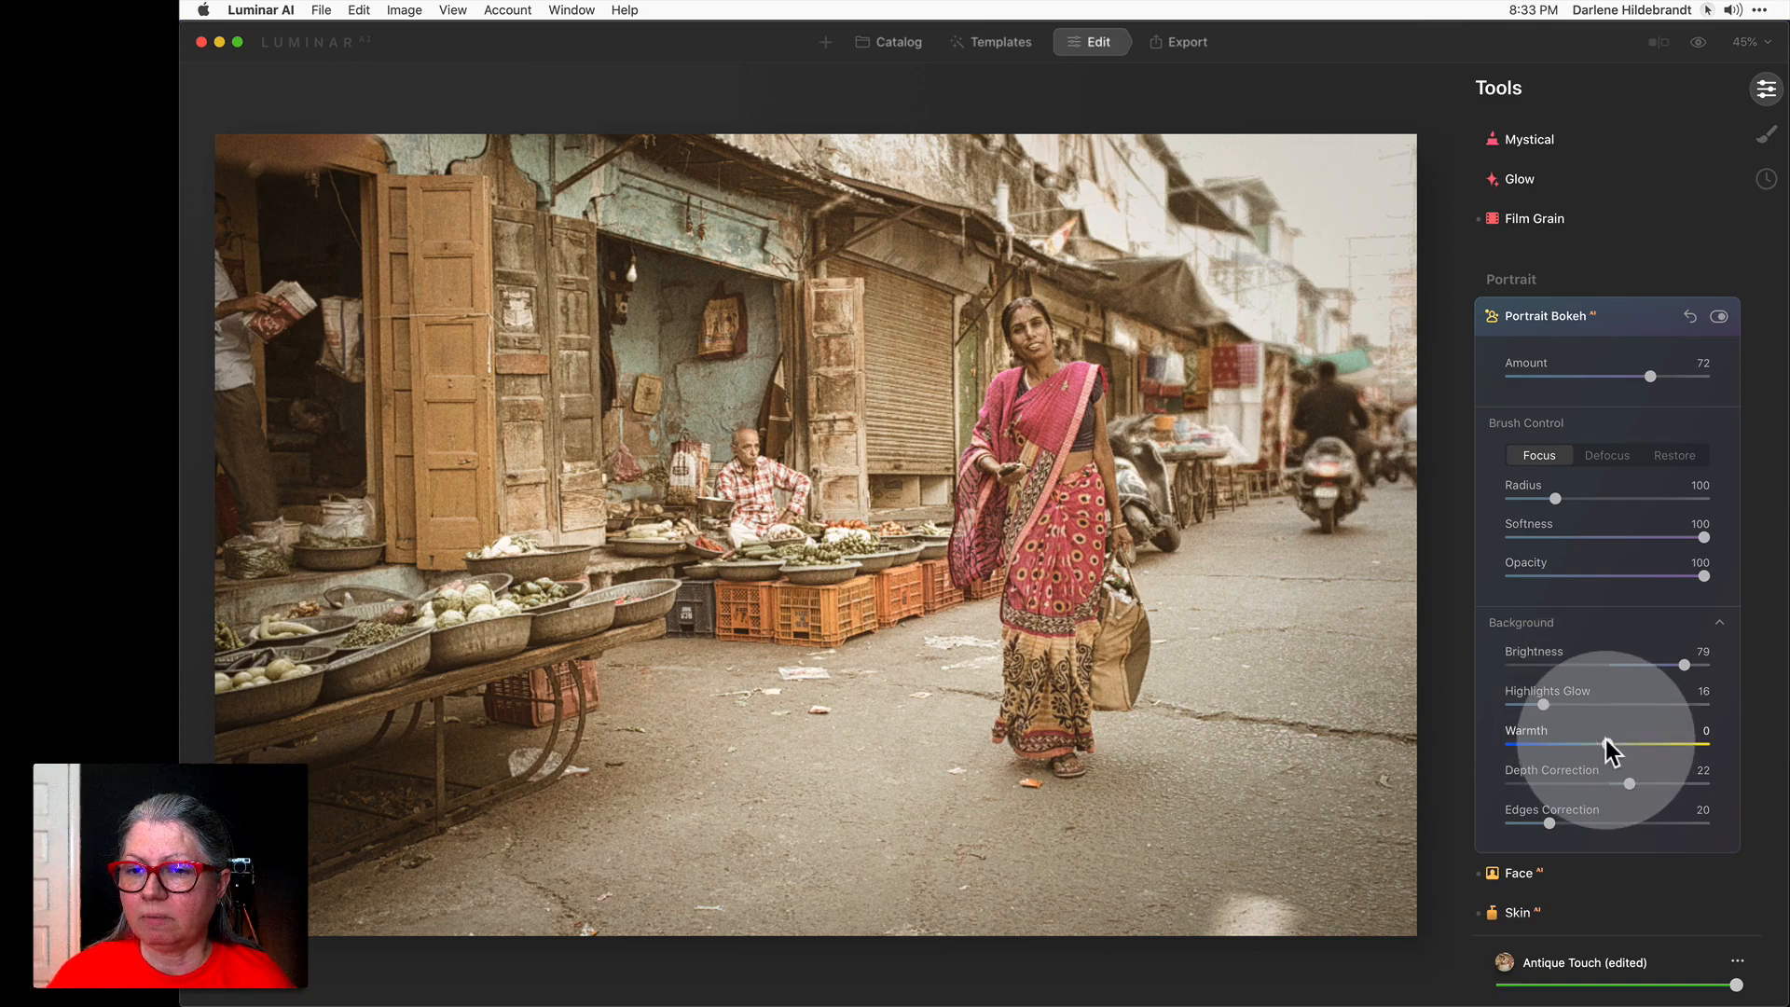
left_click(1647, 738)
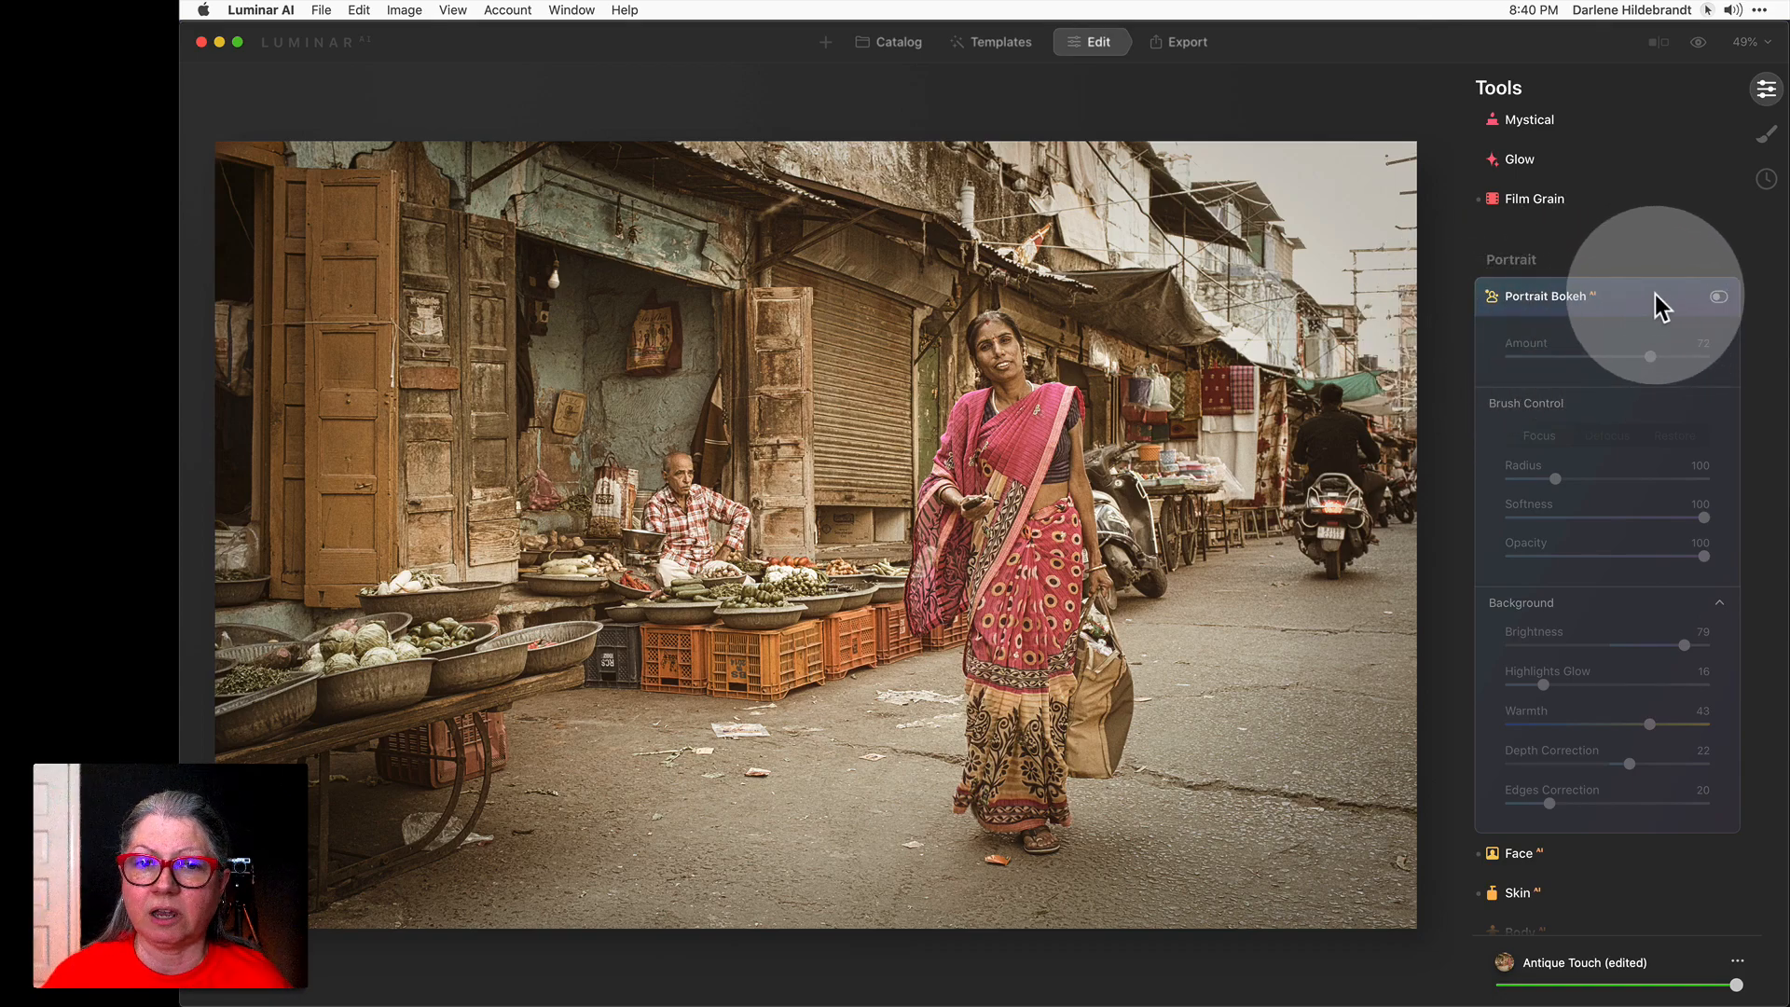
Turn Portrait Bokeh back on and compare the edited market portrait with the original photo.
left_click(1717, 298)
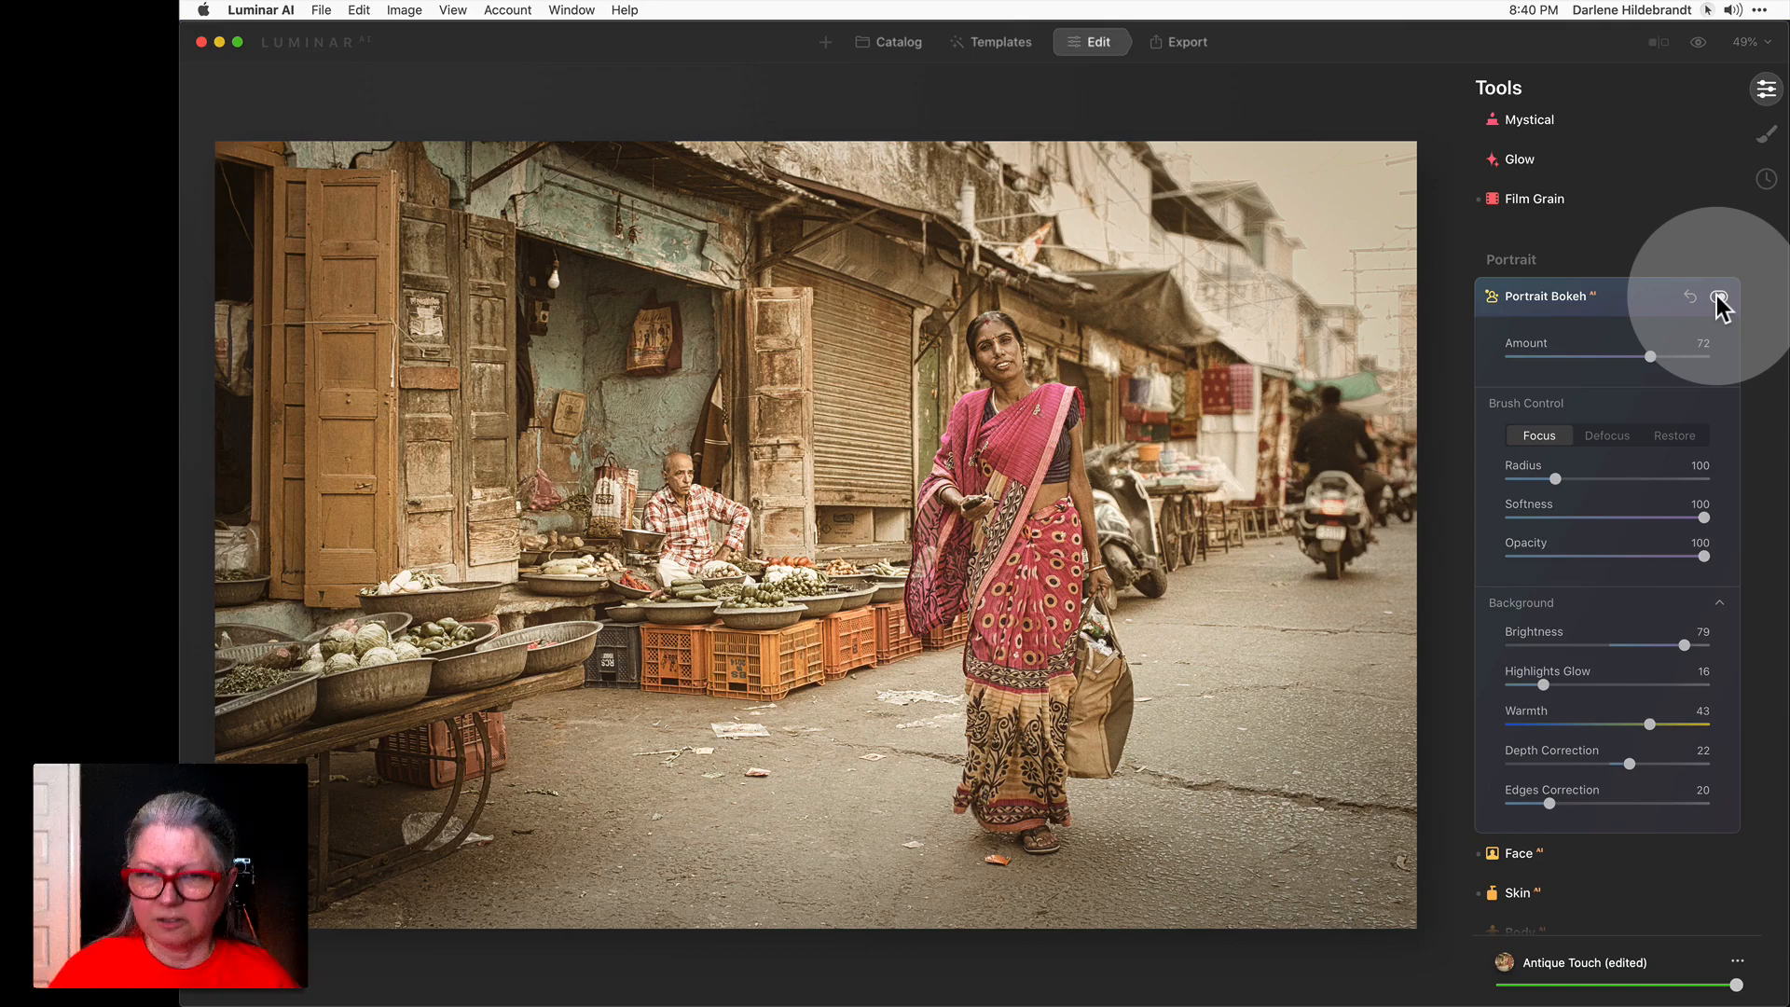
key("backslash")
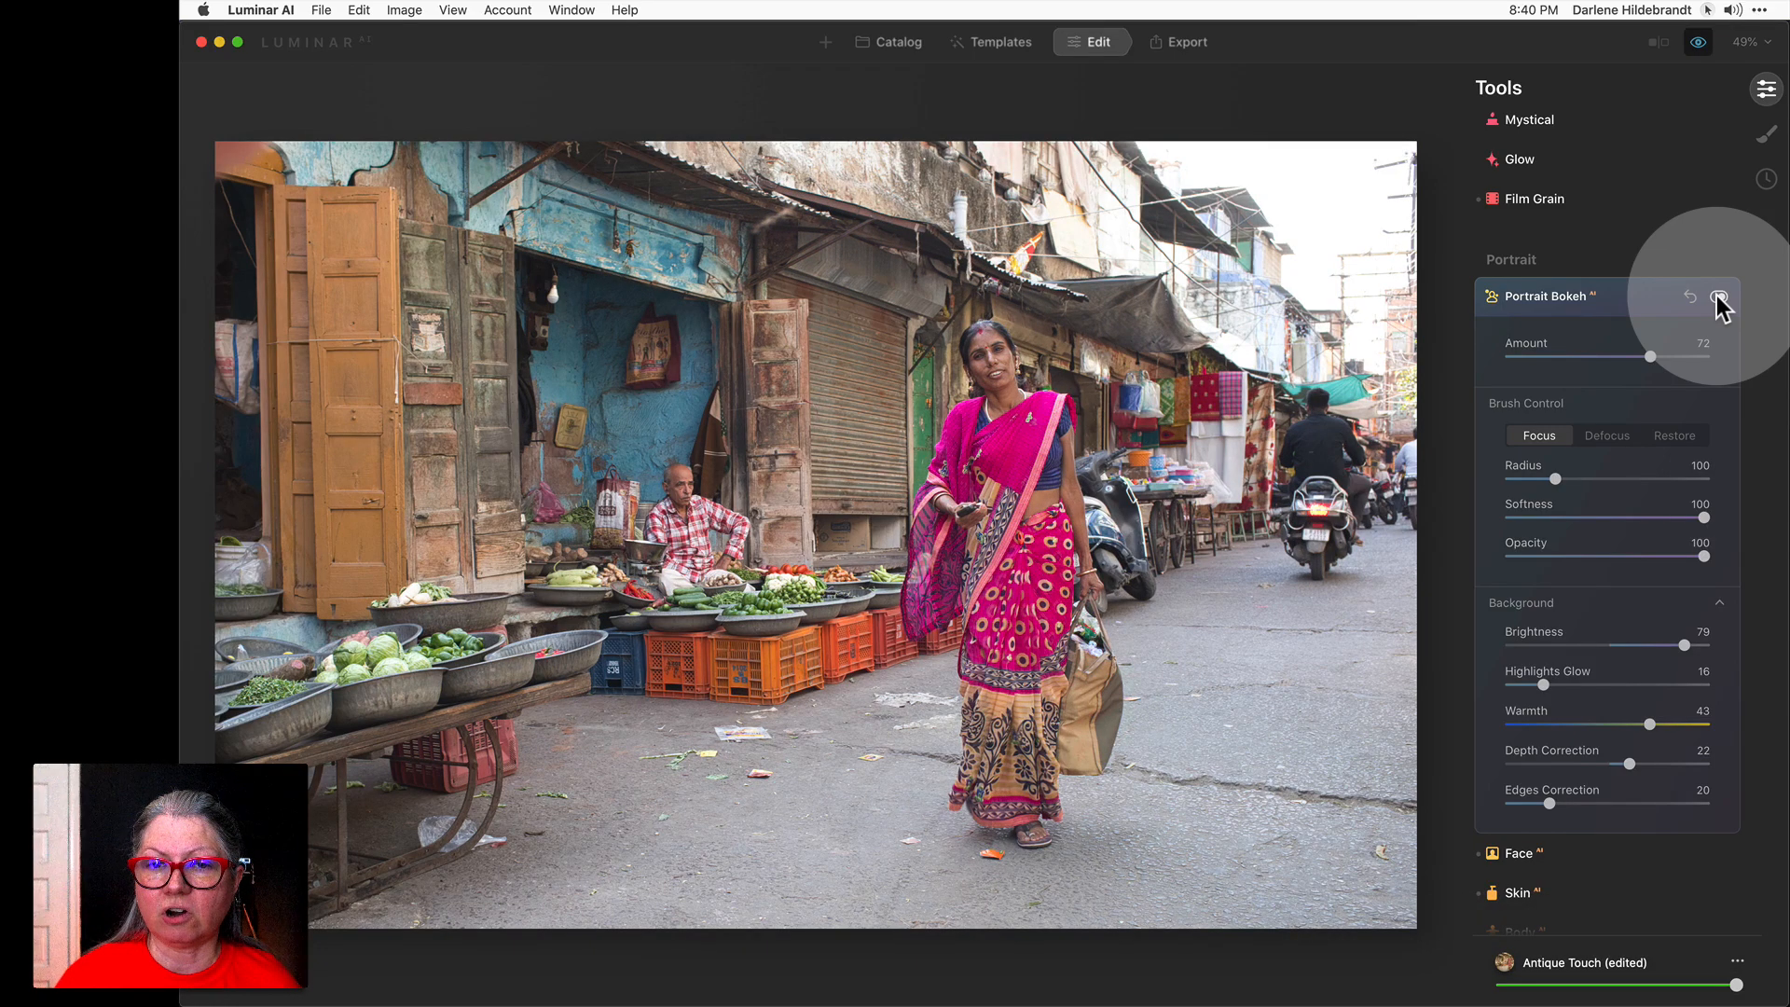
key("backslash")
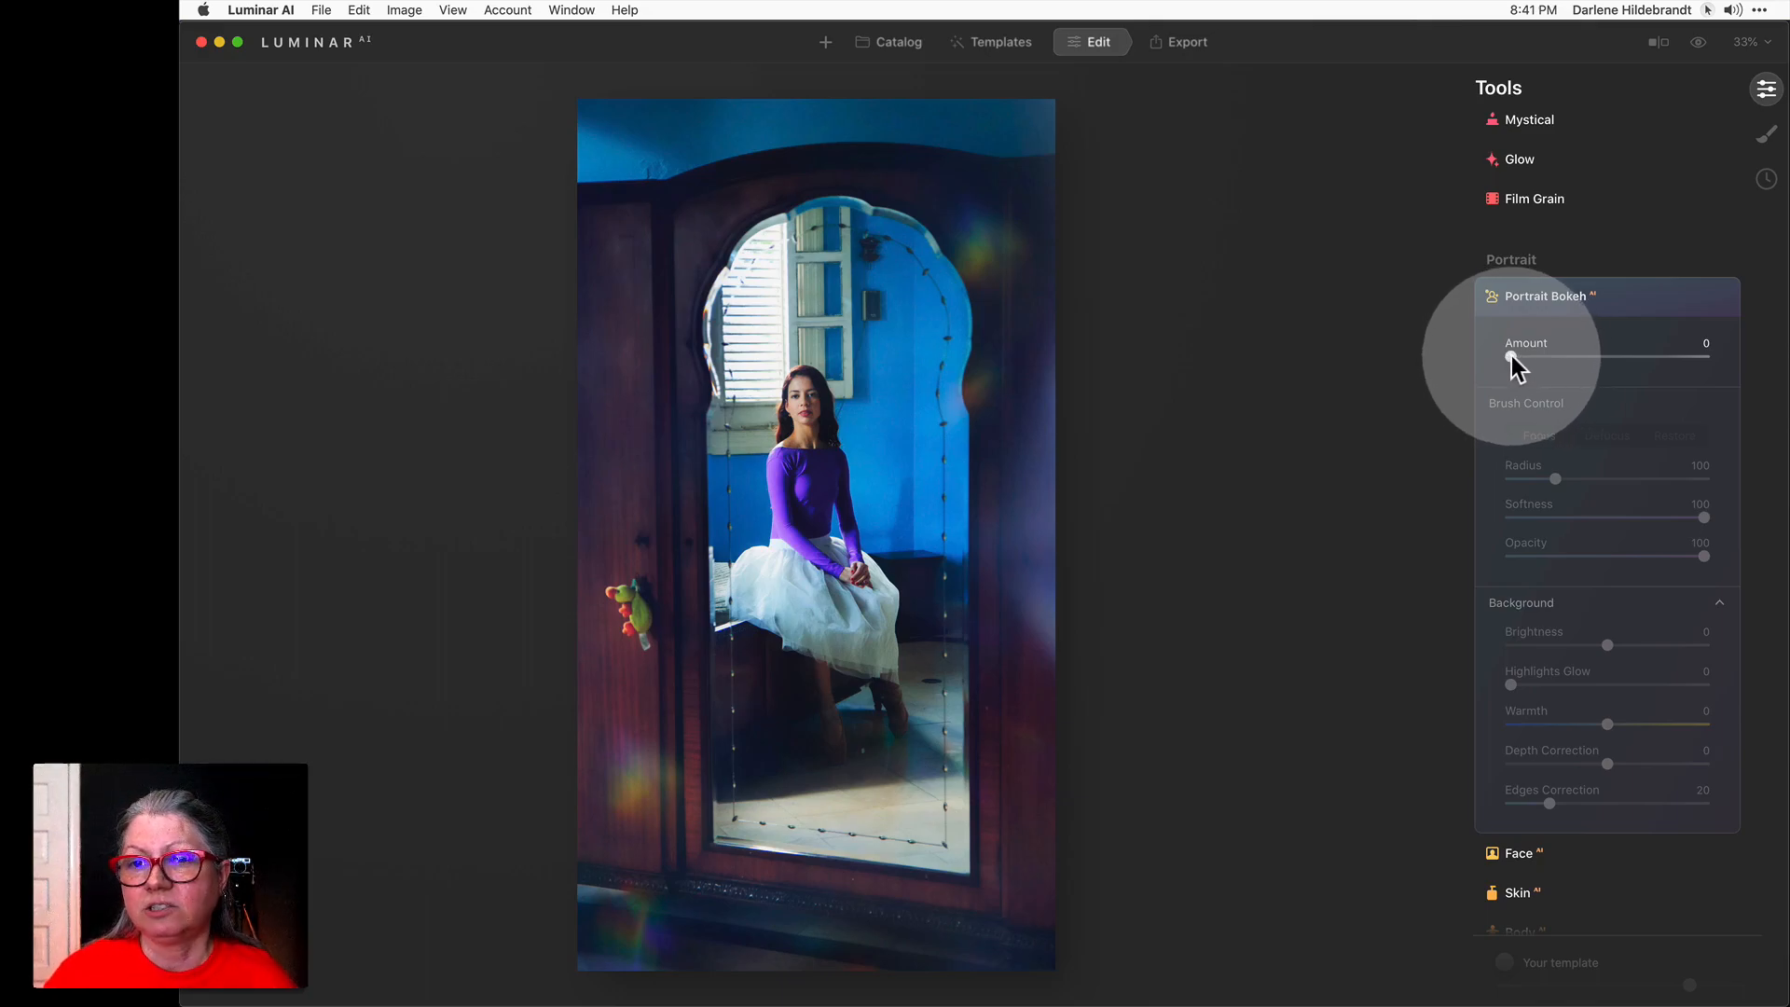
Set the wardrobe mirror portrait's Portrait Bokeh Amount to 100 and its Depth Correction to -26.
left_click_drag(1512, 355, 1708, 351)
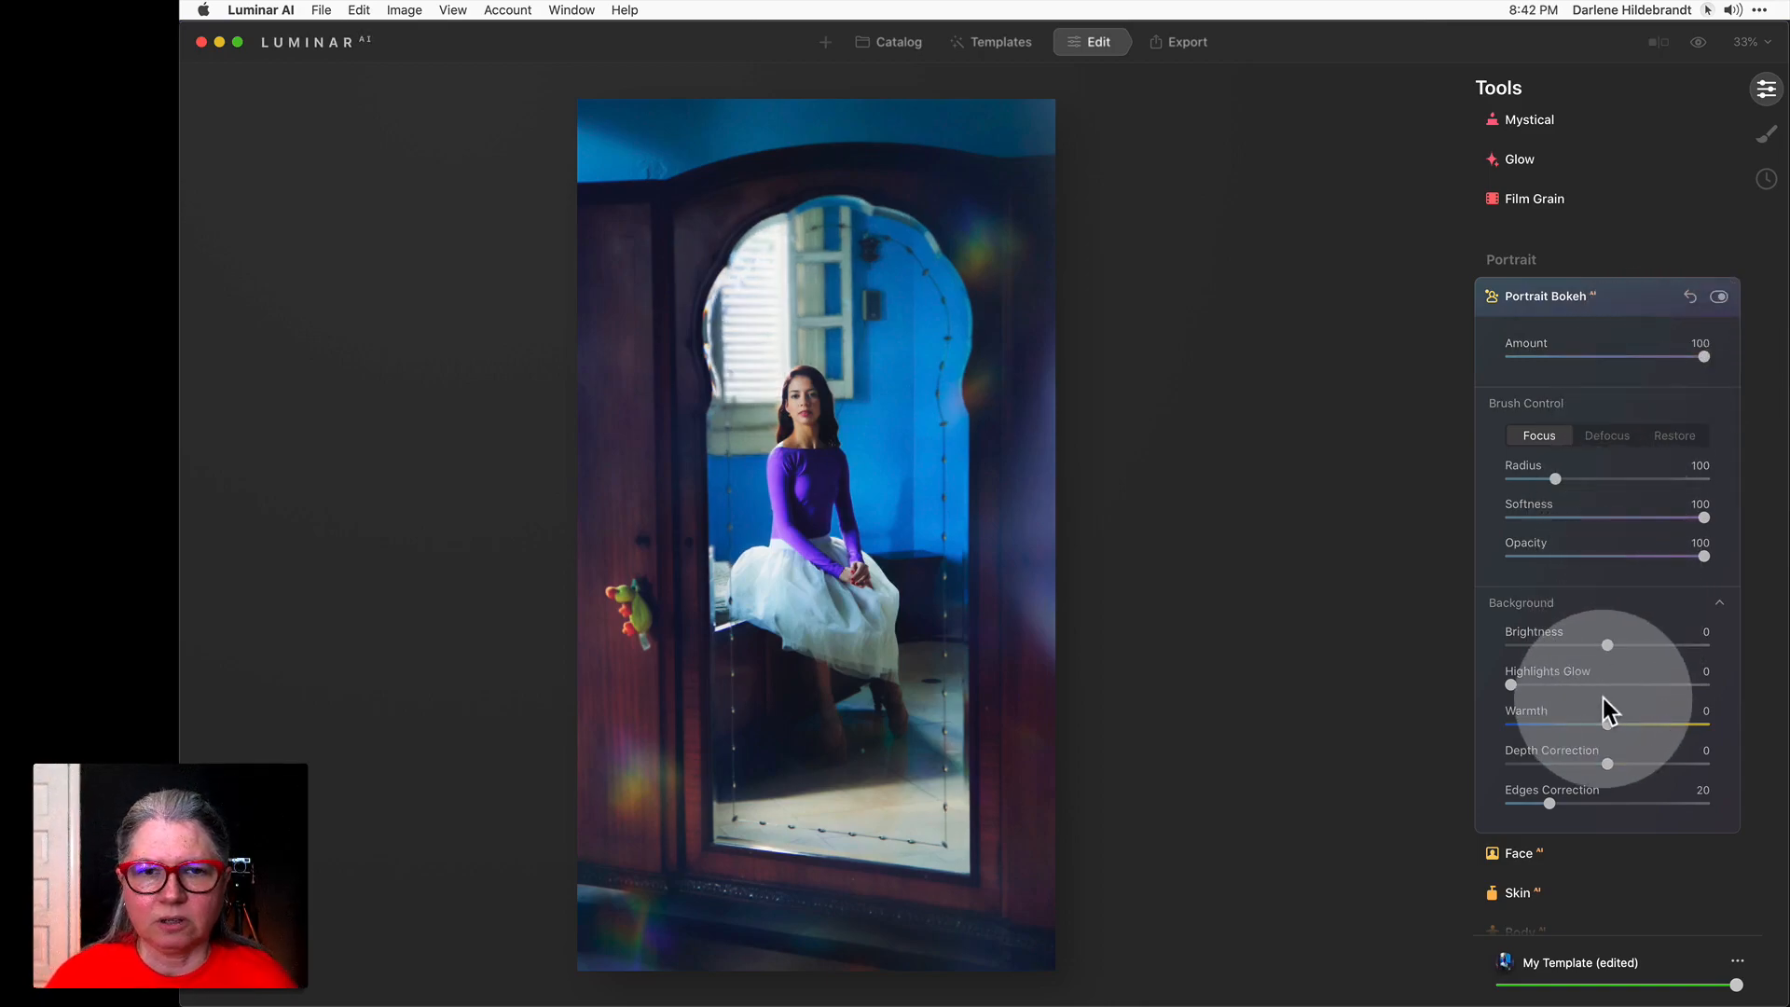
left_click_drag(1607, 763, 1580, 762)
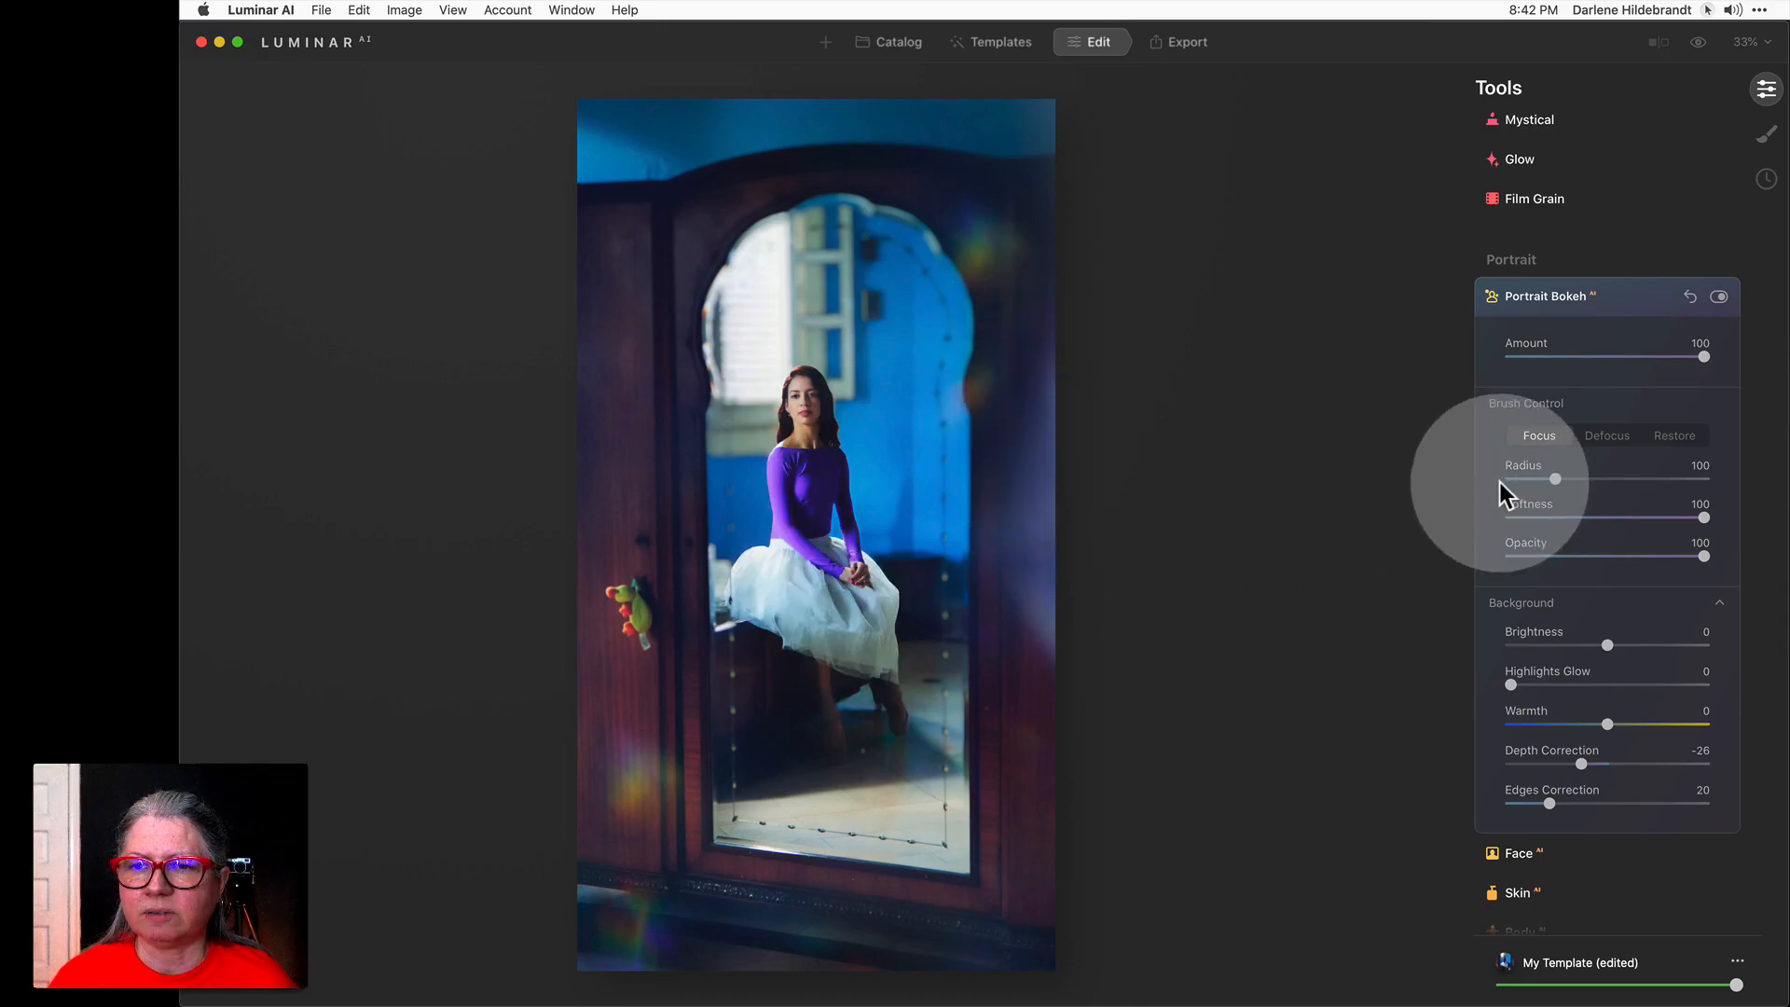
Paint the wardrobe frame around the mirror into focus with the Focus brush at opacity 47 and radius 136, and reduce the radius.
left_click(1600, 555)
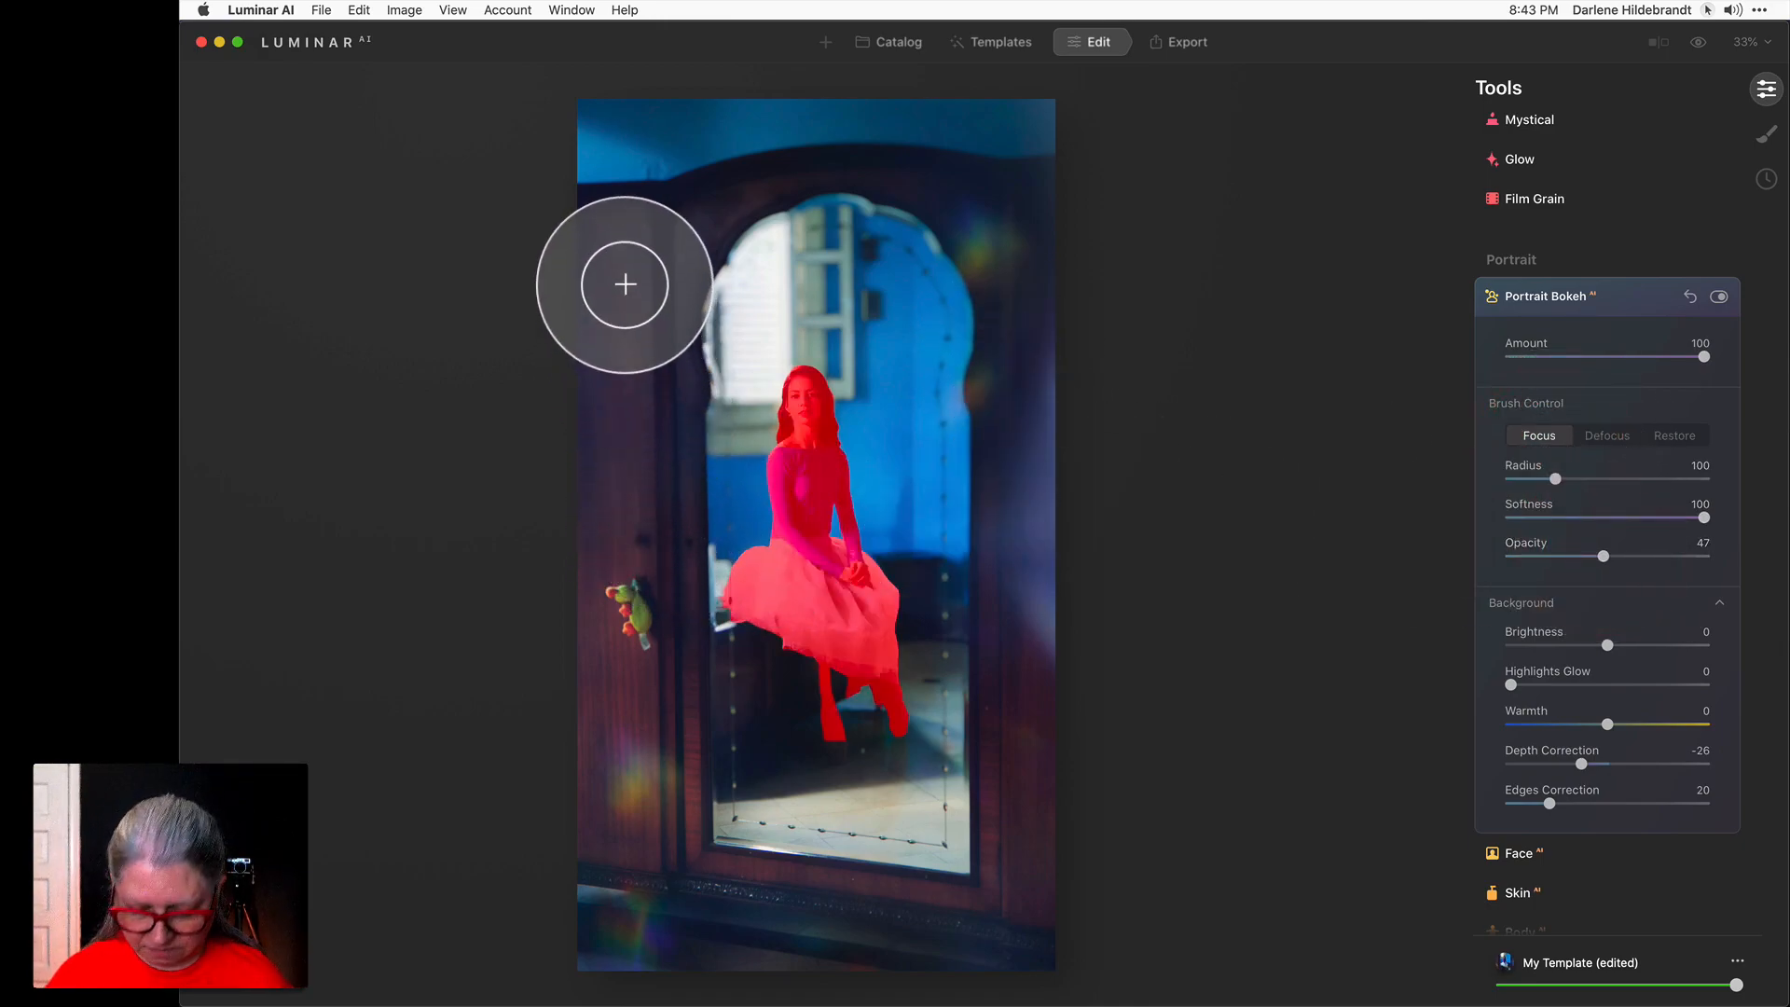
key("bracketright")
mouse_move(603, 261)
left_mouse_down()
mouse_move(579, 260)
mouse_move(619, 239)
mouse_move(591, 236)
mouse_move(596, 550)
mouse_move(628, 292)
mouse_move(631, 512)
mouse_move(603, 851)
mouse_move(640, 751)
mouse_move(700, 896)
mouse_move(998, 927)
mouse_move(551, 900)
left_mouse_up()
mouse_move(983, 820)
left_mouse_down()
mouse_move(1047, 871)
mouse_move(1029, 871)
mouse_move(1058, 685)
mouse_move(1030, 228)
mouse_move(1053, 441)
mouse_move(1046, 783)
left_mouse_up()
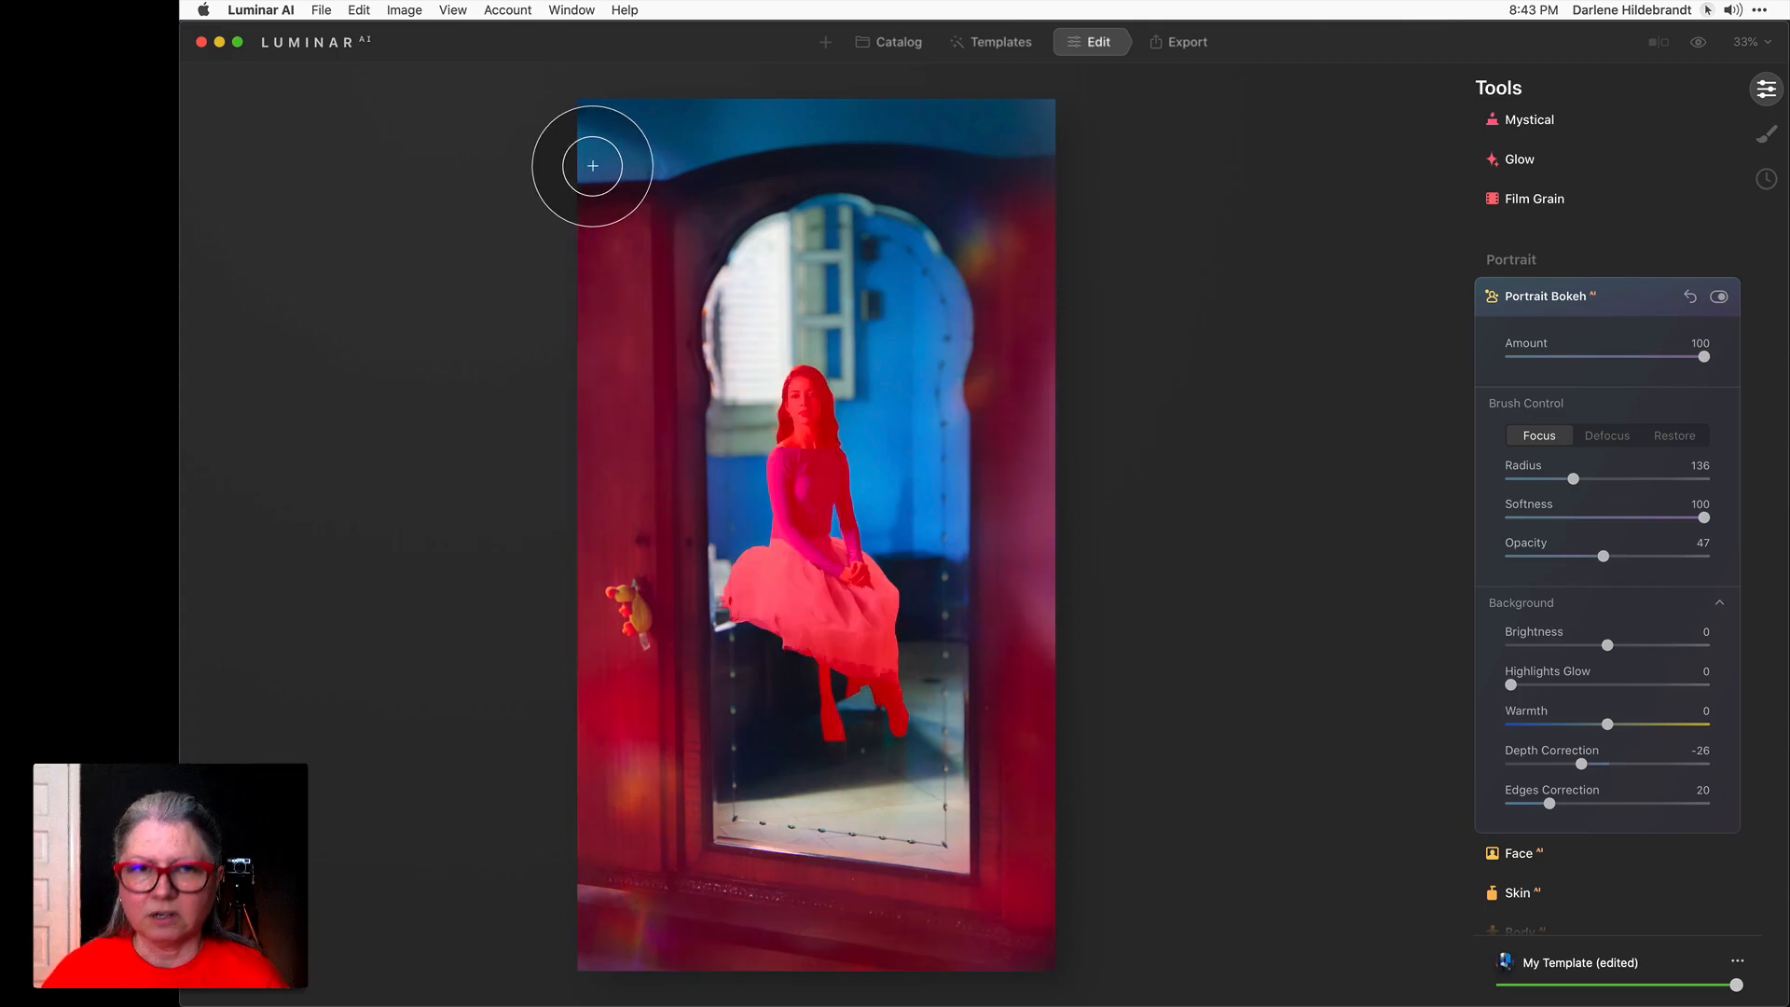
key("bracketleft")
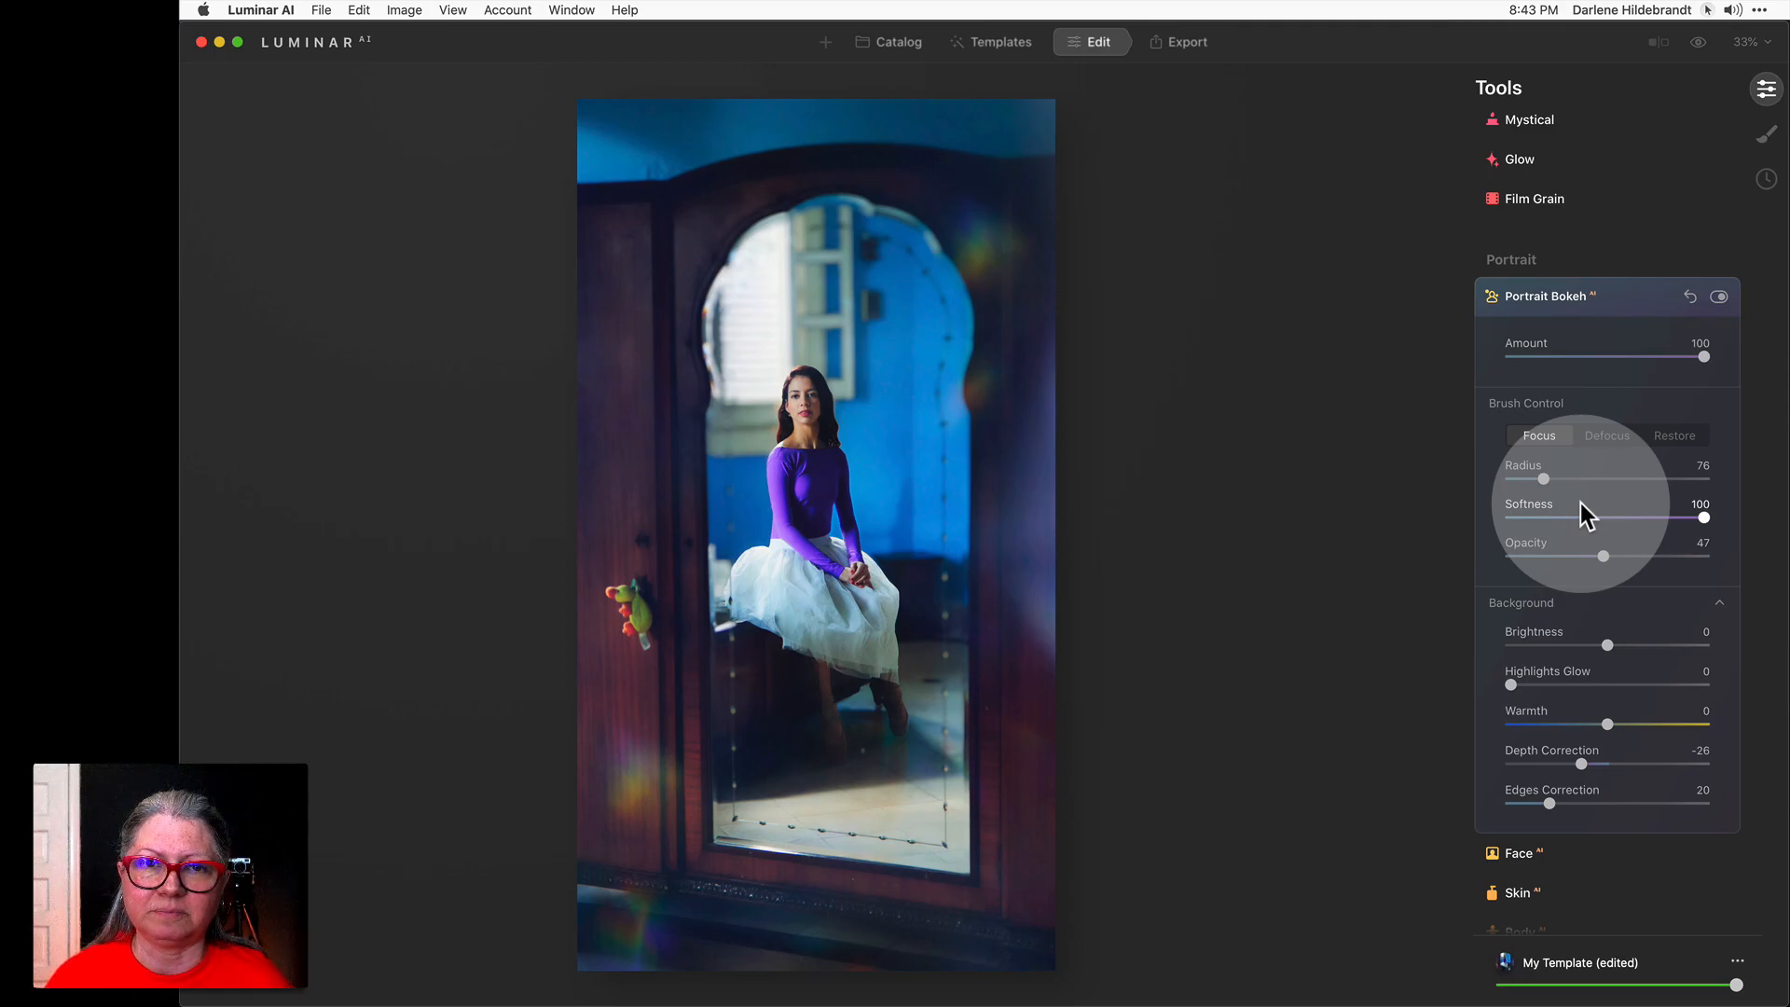
Refine the focus mask inside the mirror with the Defocus and Focus brushes, and compare the result with the original photo.
left_click(1612, 436)
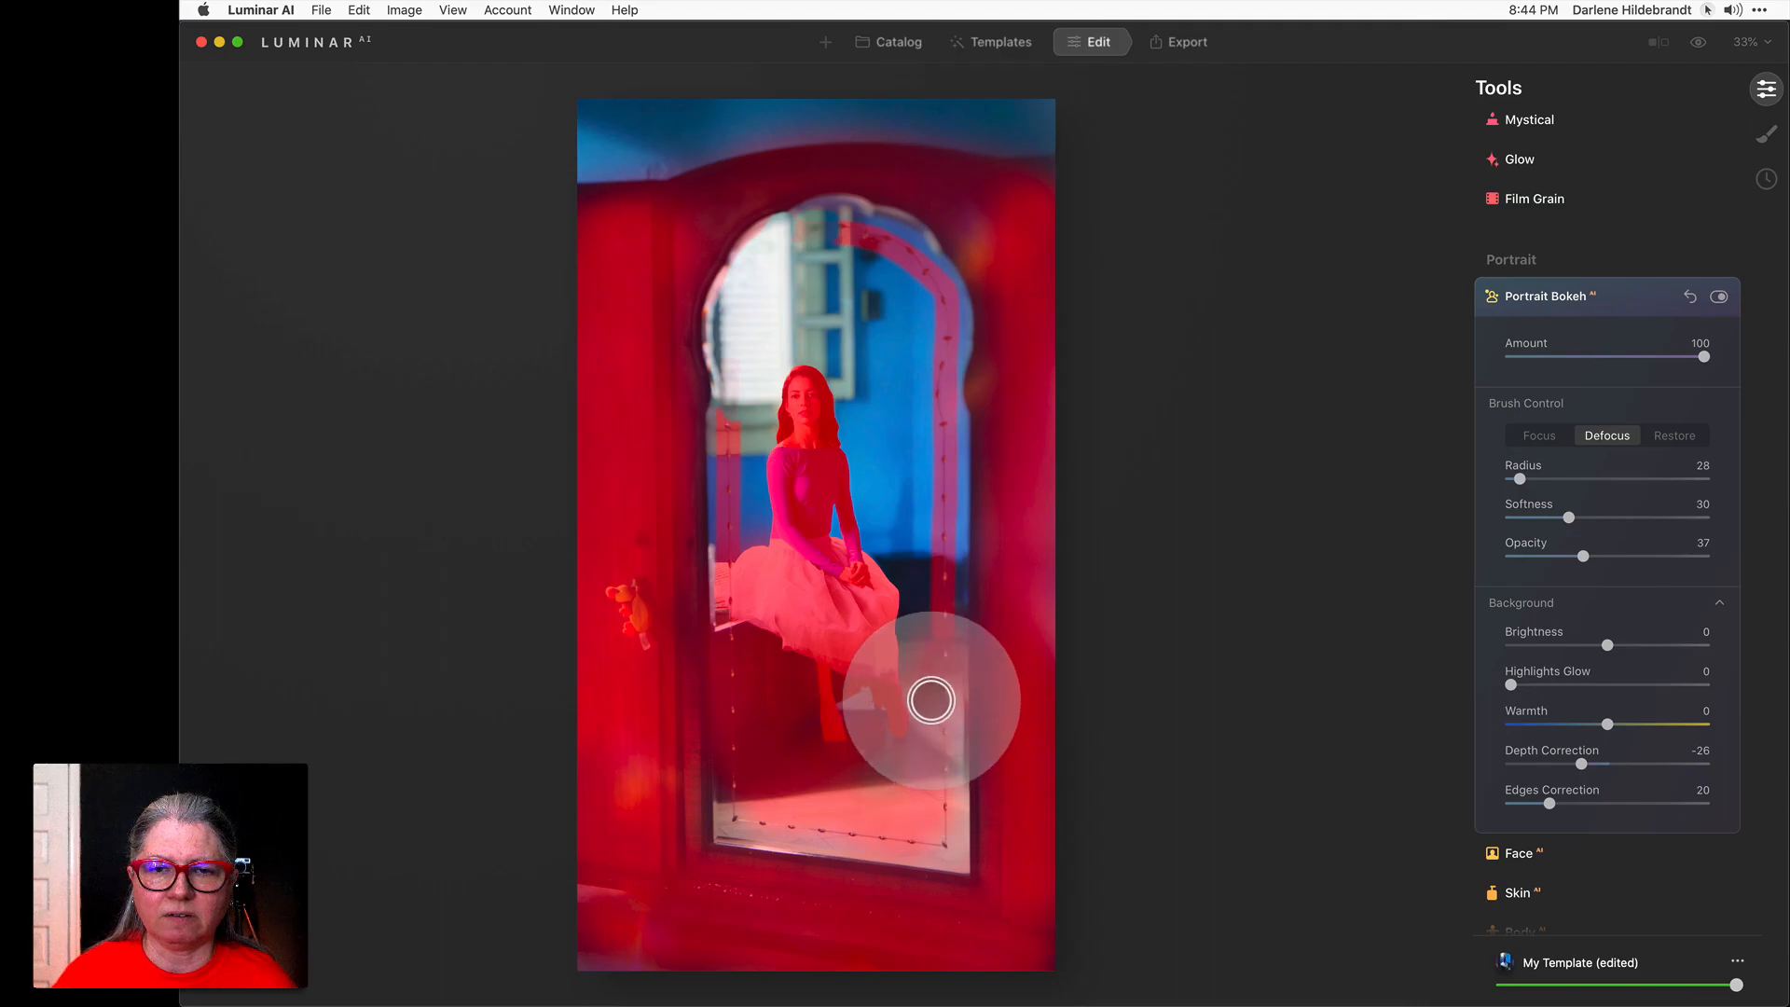
left_click(1534, 436)
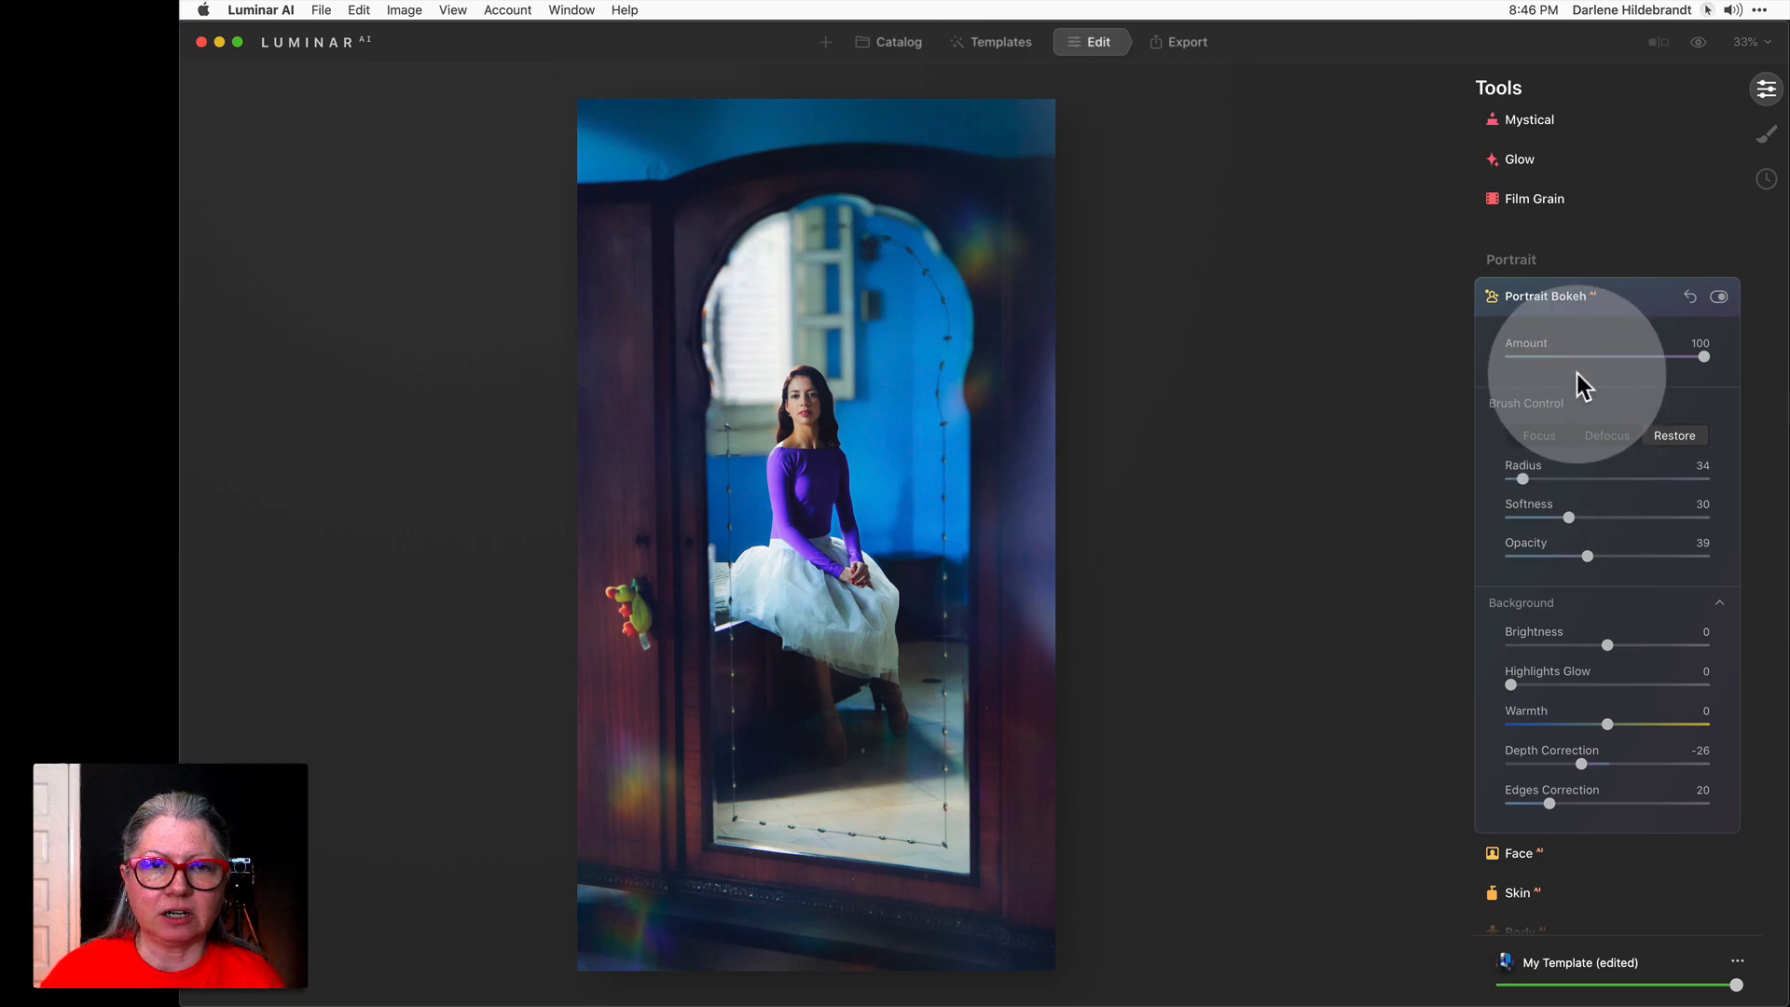
key("backslash")
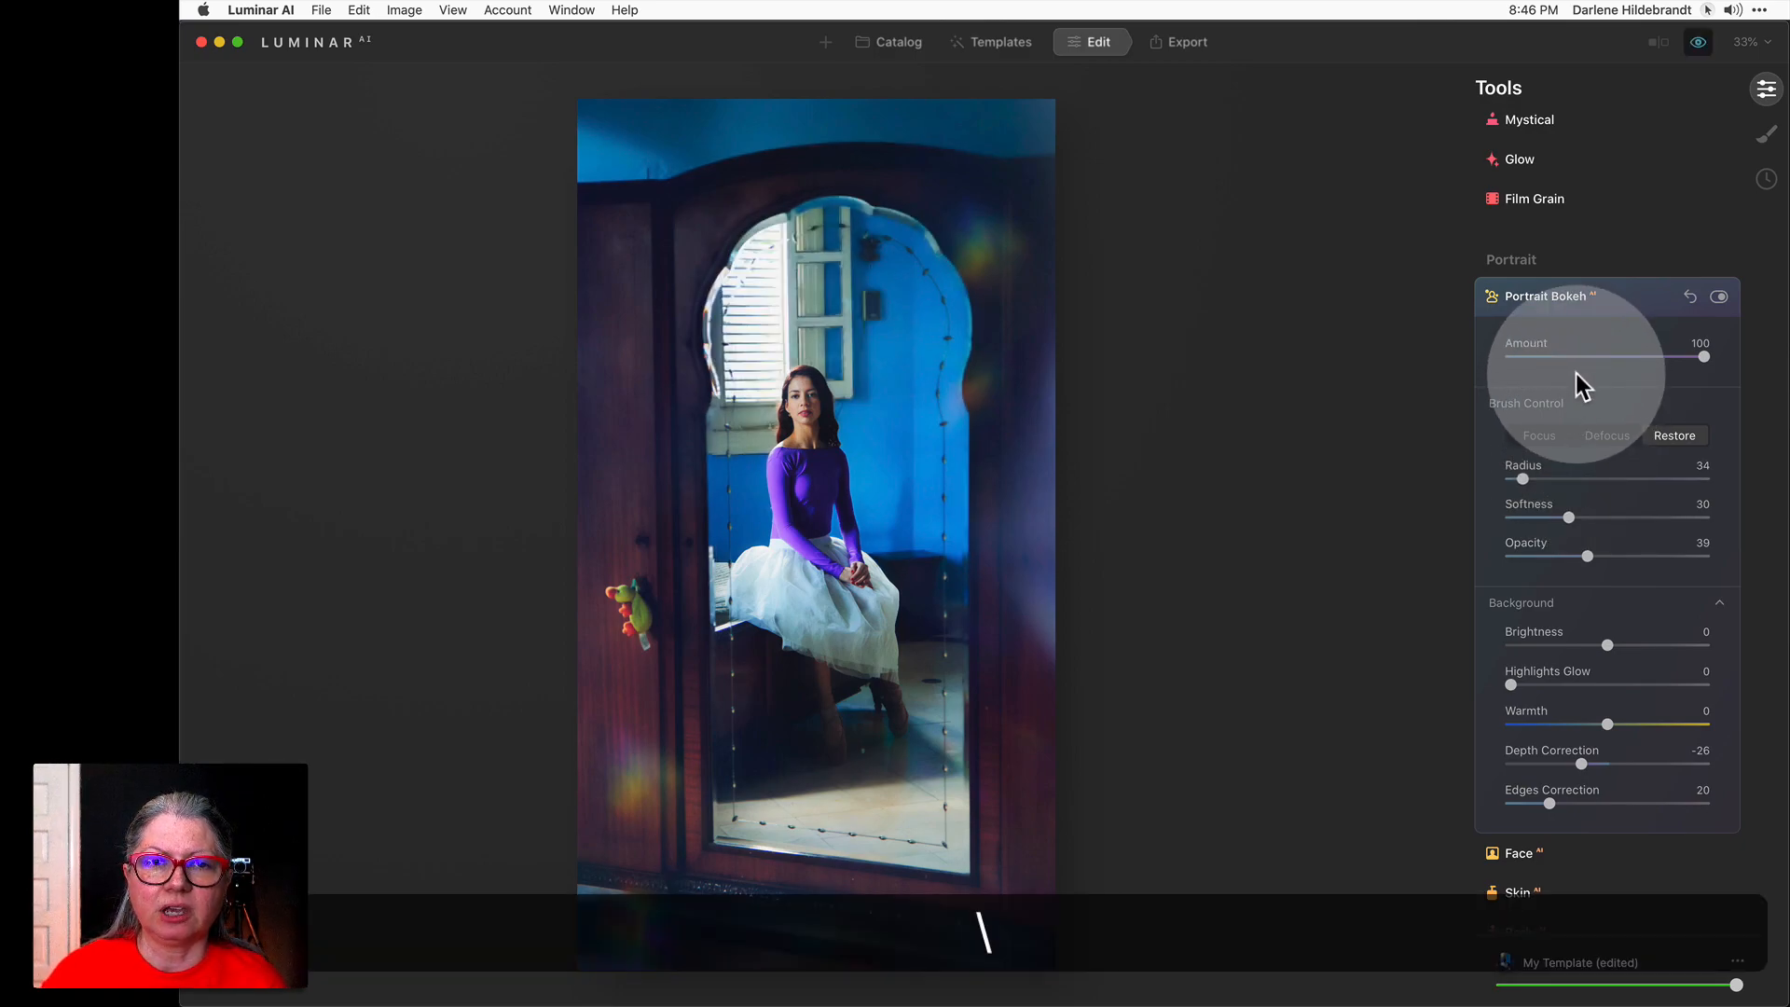
key("backslash")
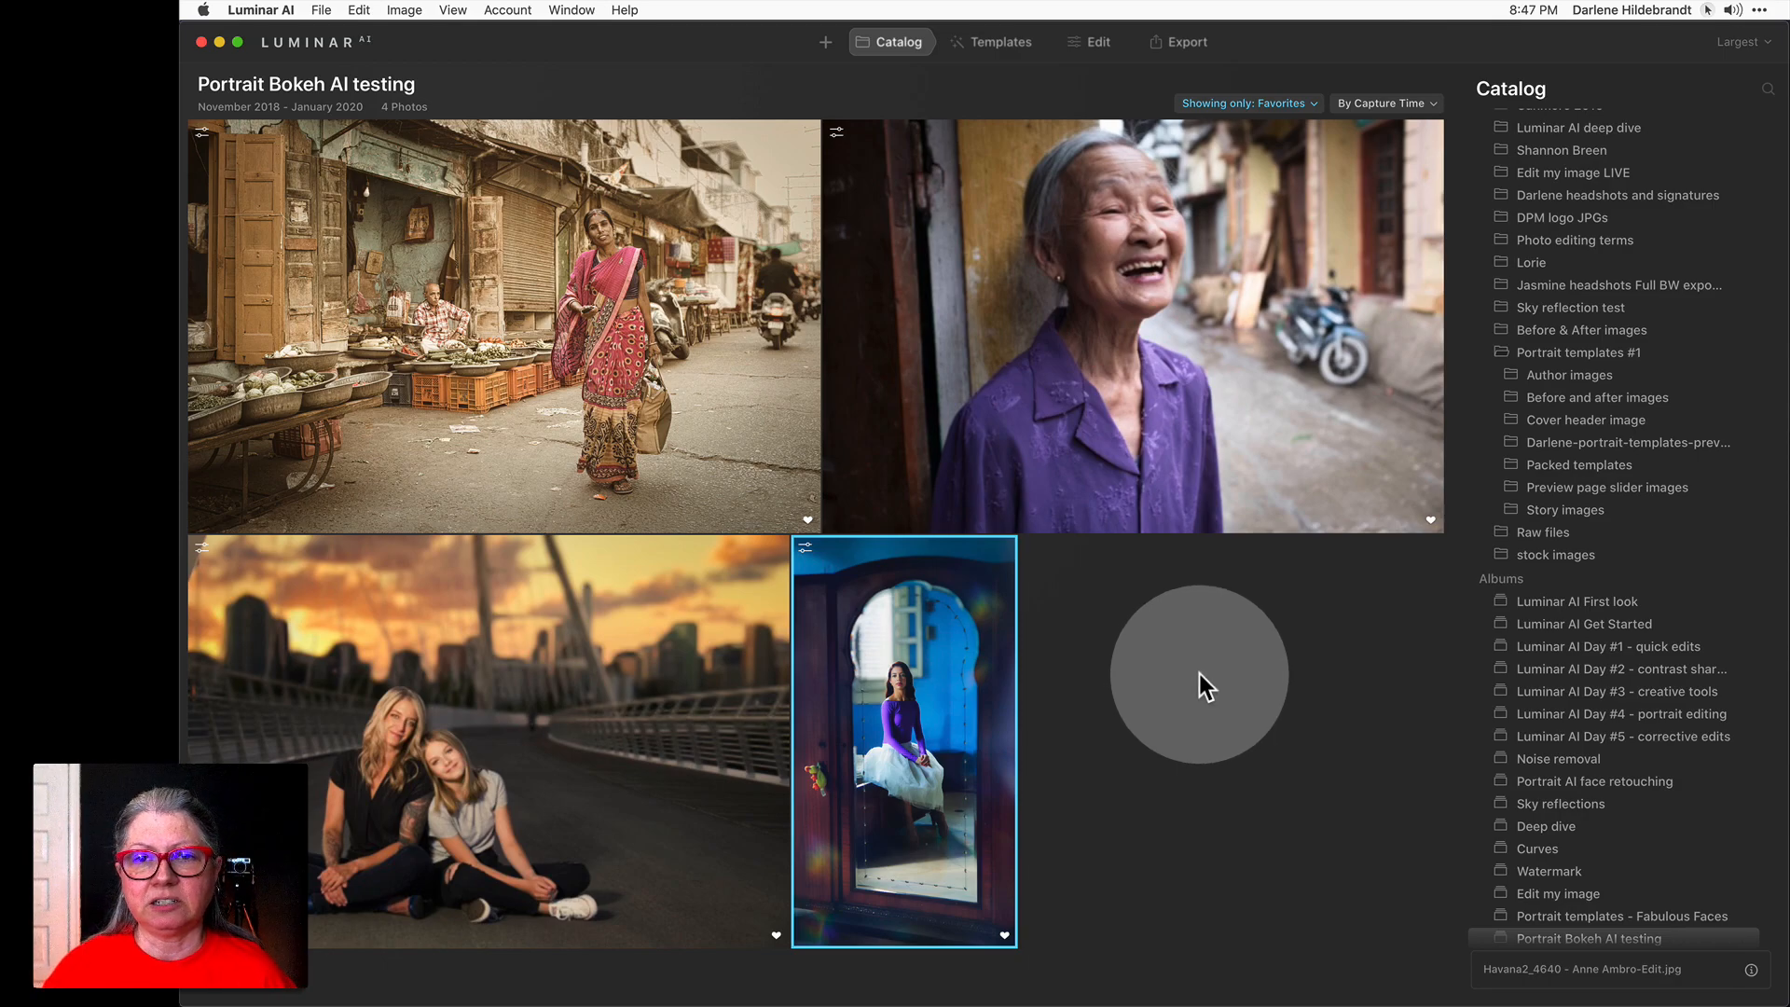
Copy the street market portrait's adjustments onto the laughing woman's photo and open that photo for editing.
left_click(535, 294)
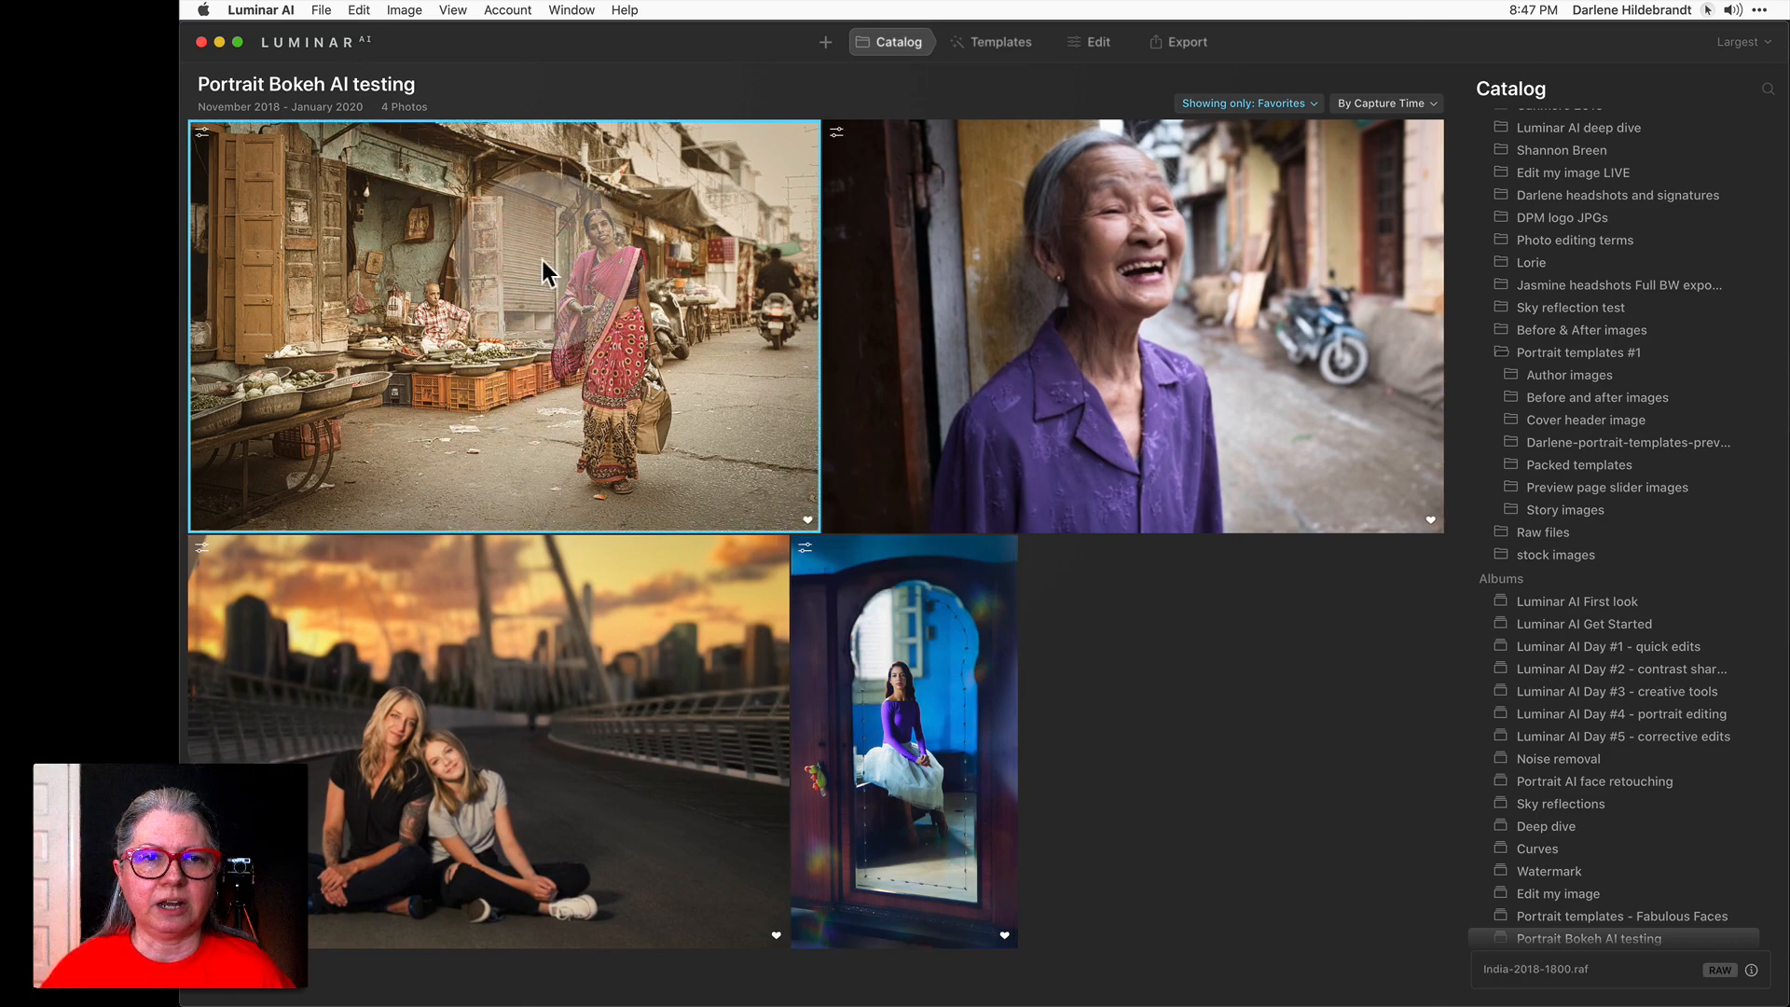
right_click(542, 258)
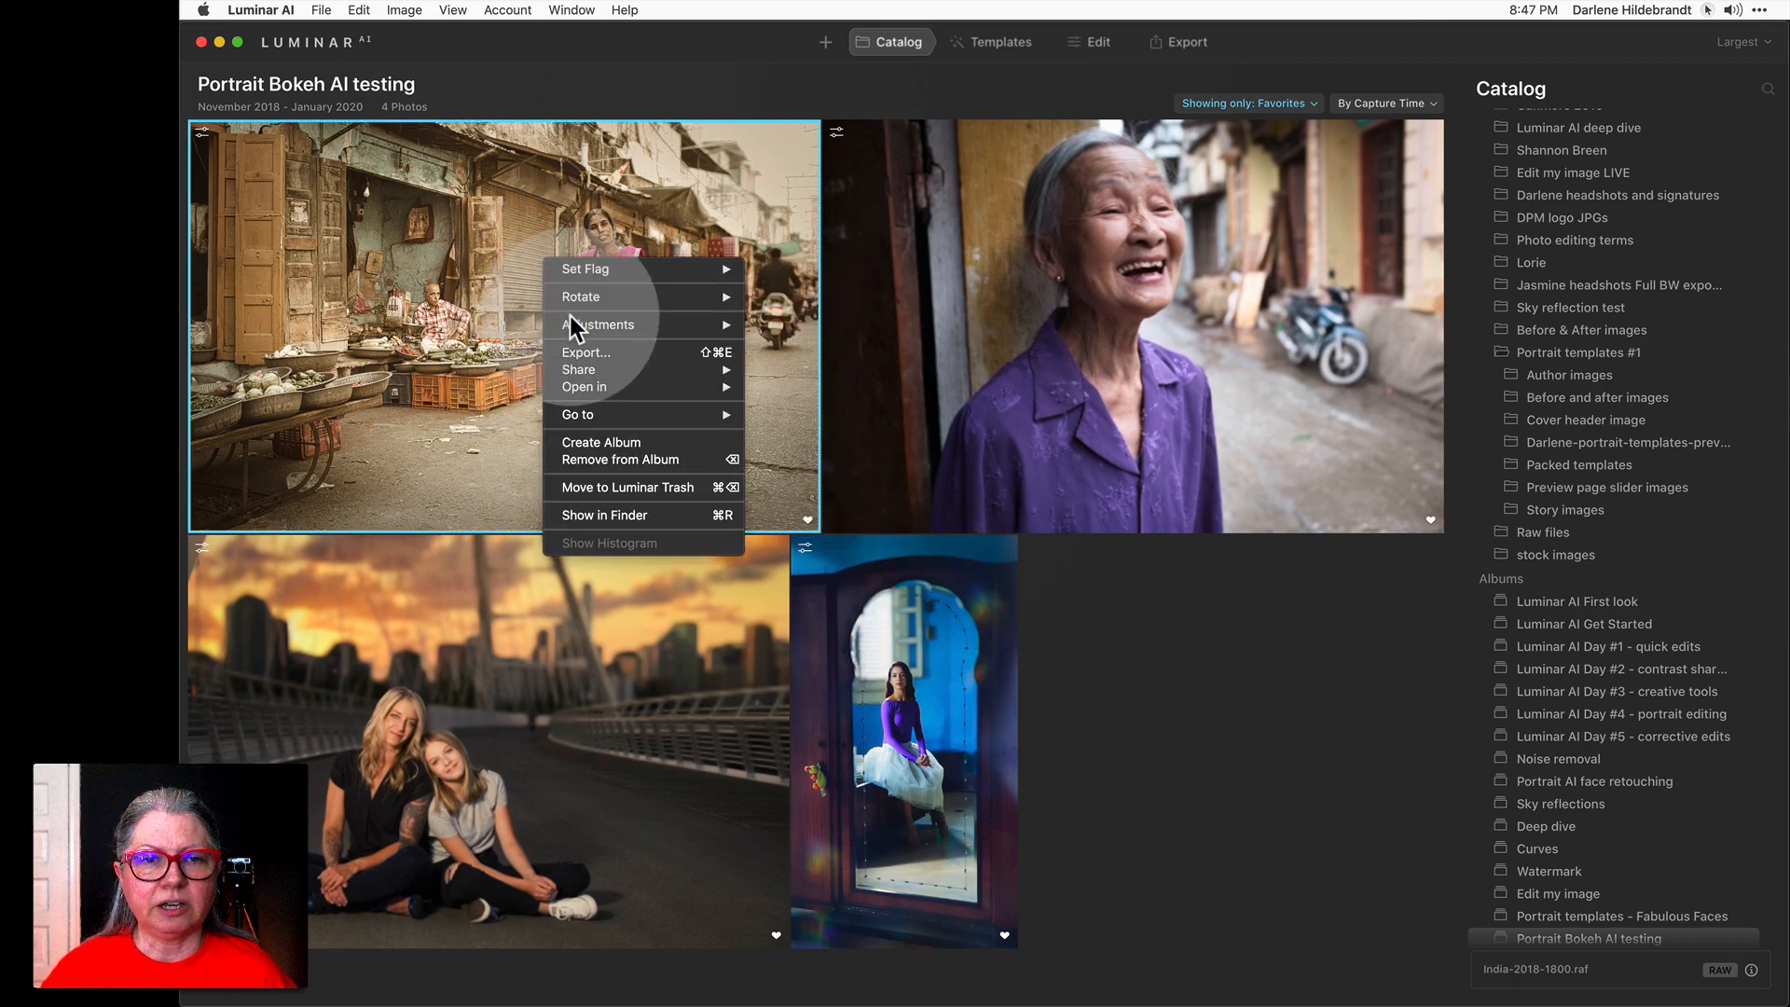
mouse_move(619, 322)
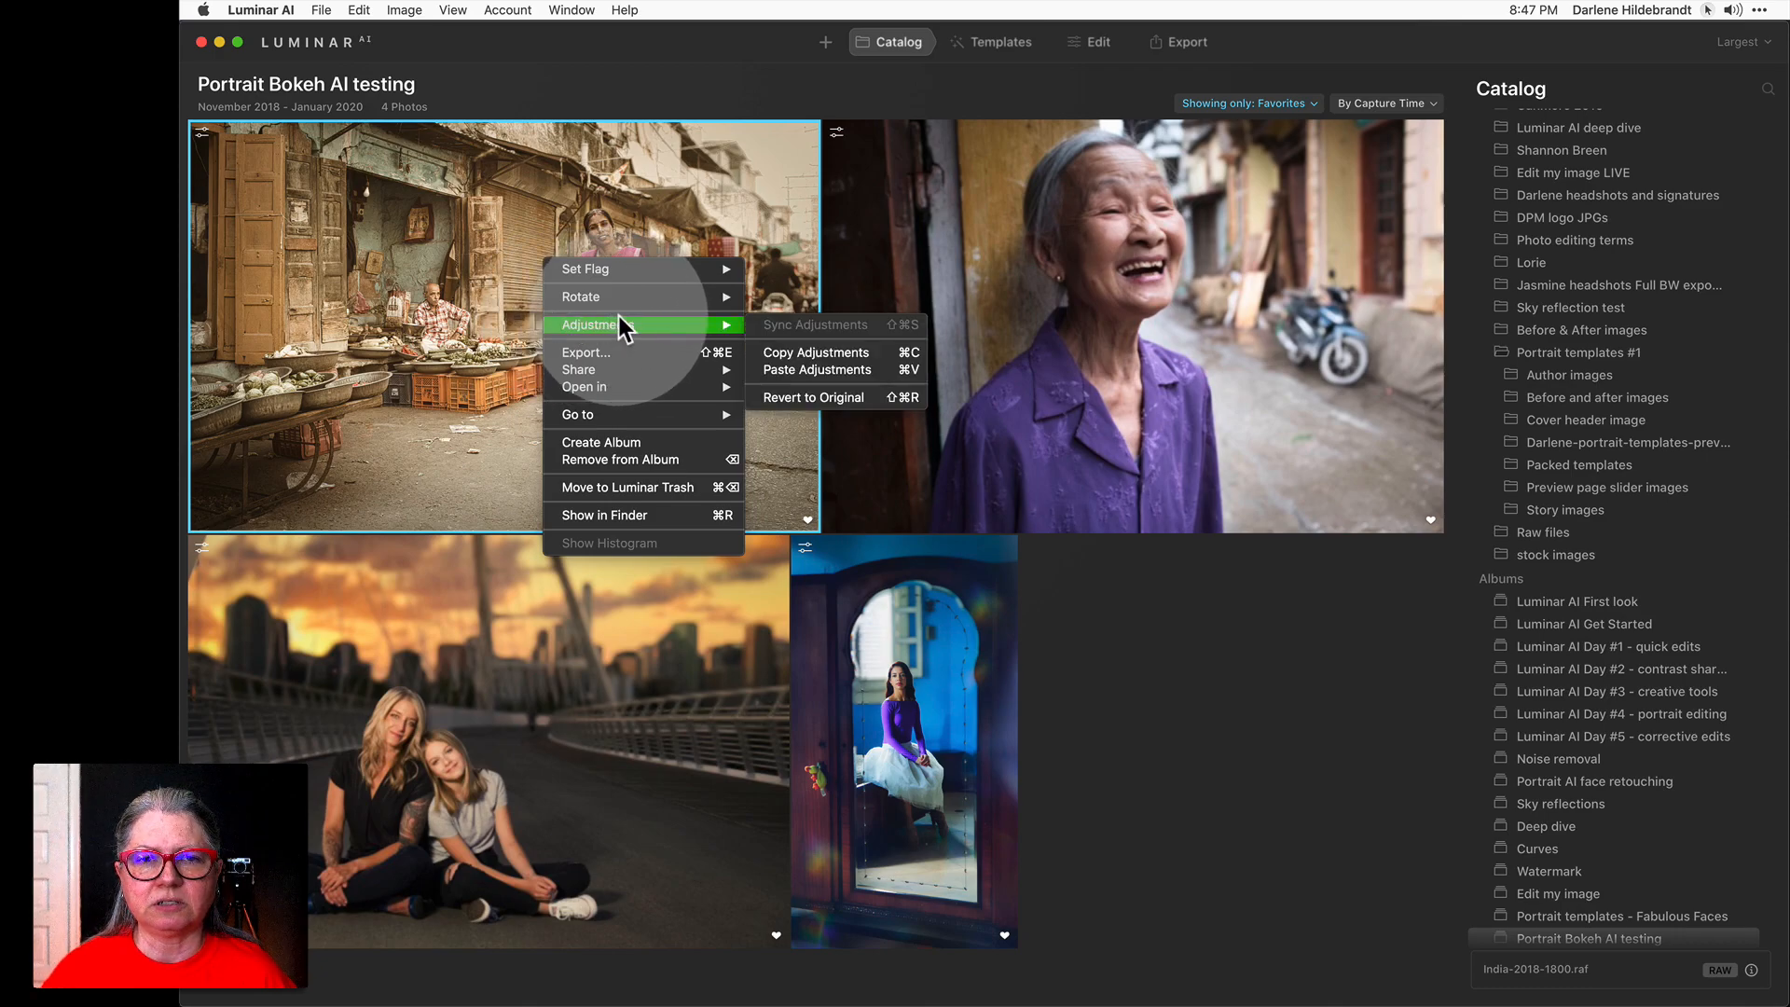
left_click(808, 353)
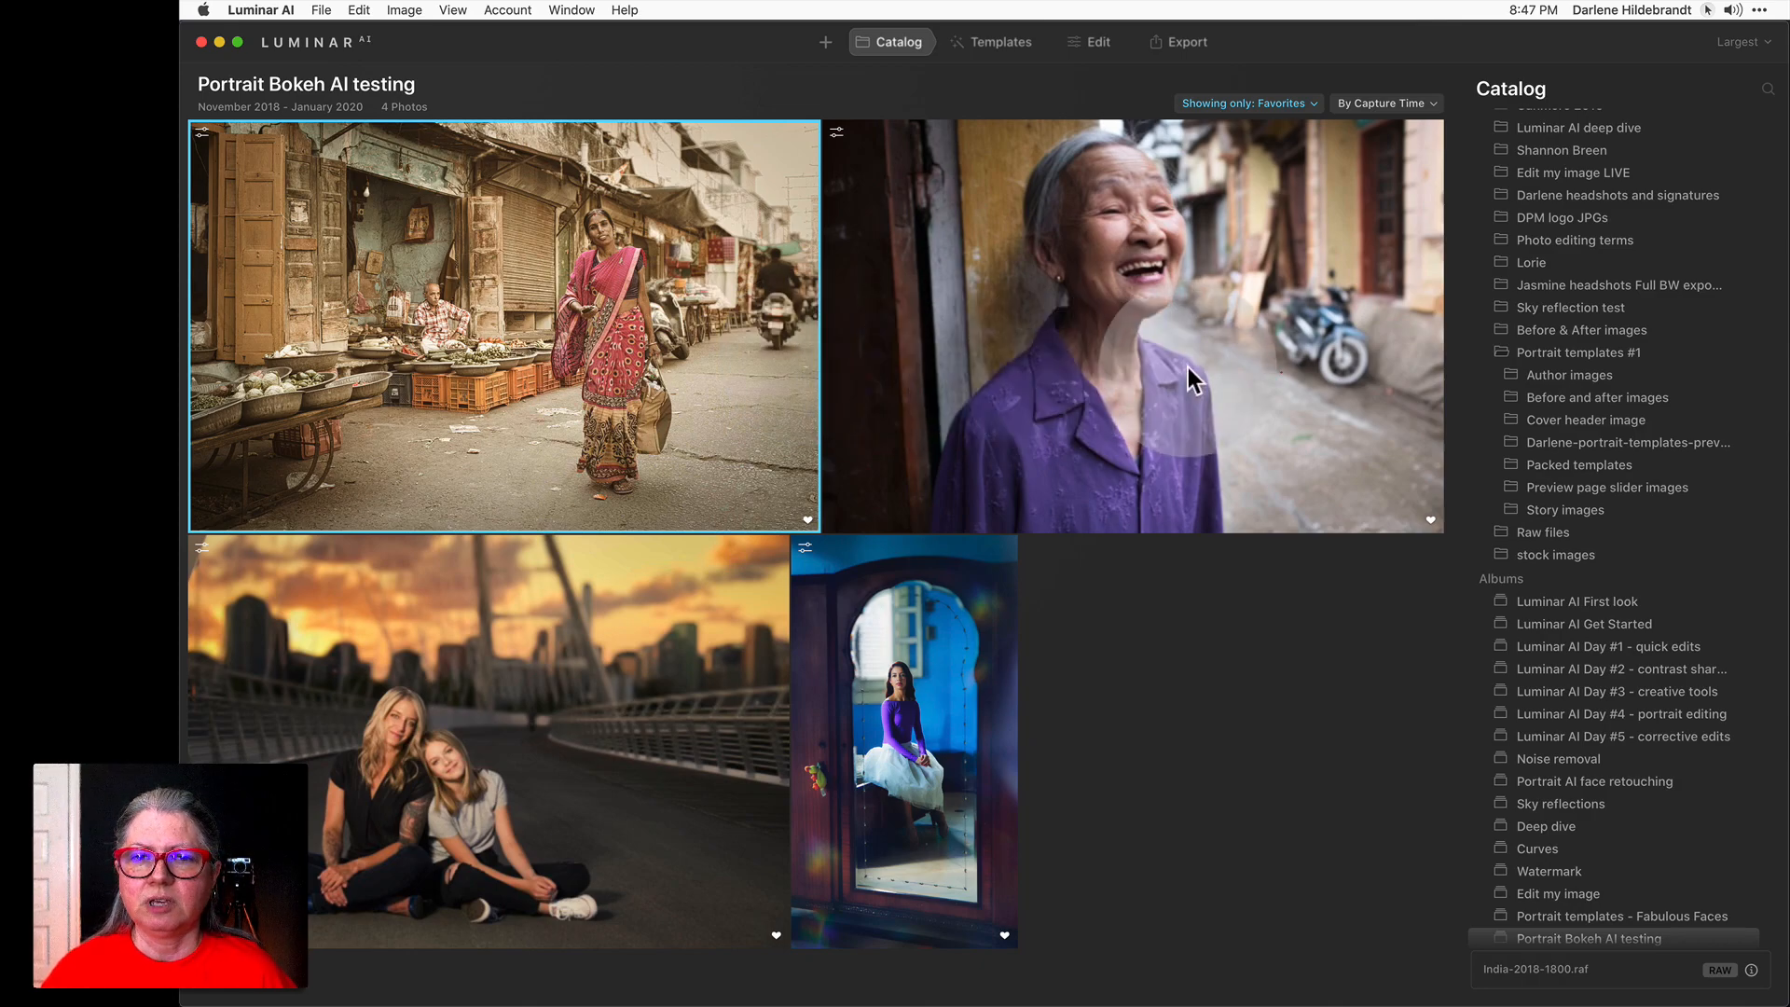
left_click(1285, 370)
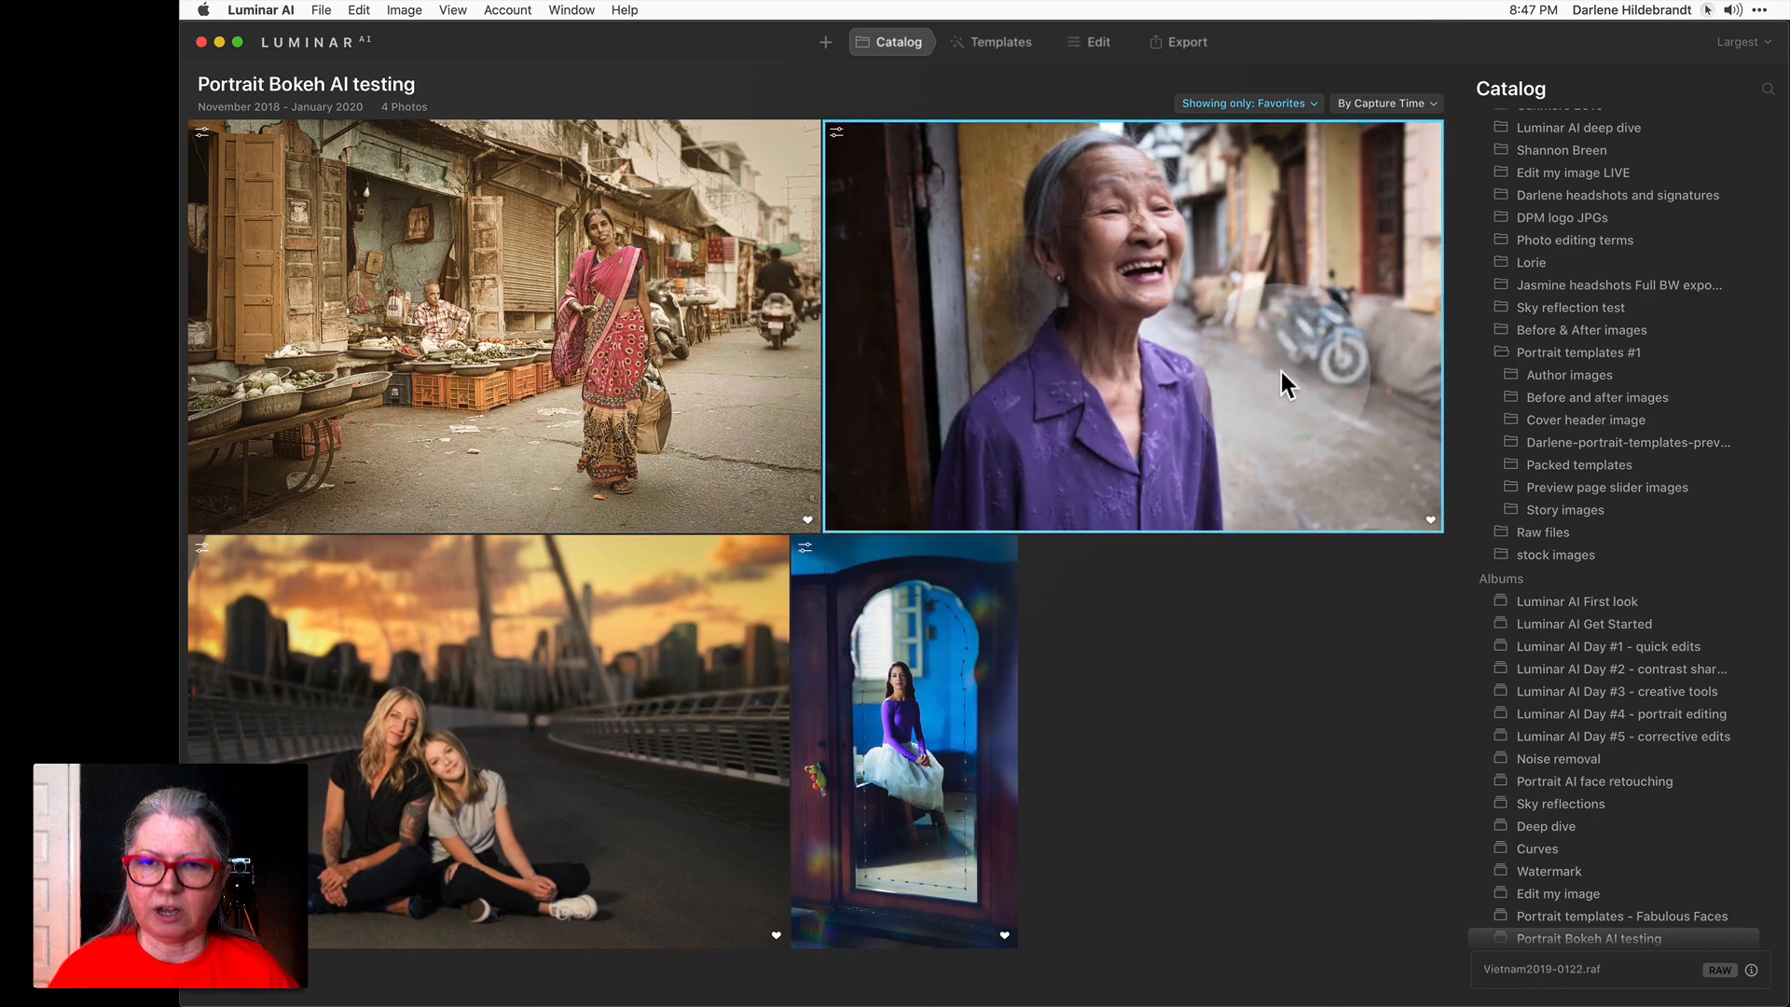
key("super+v")
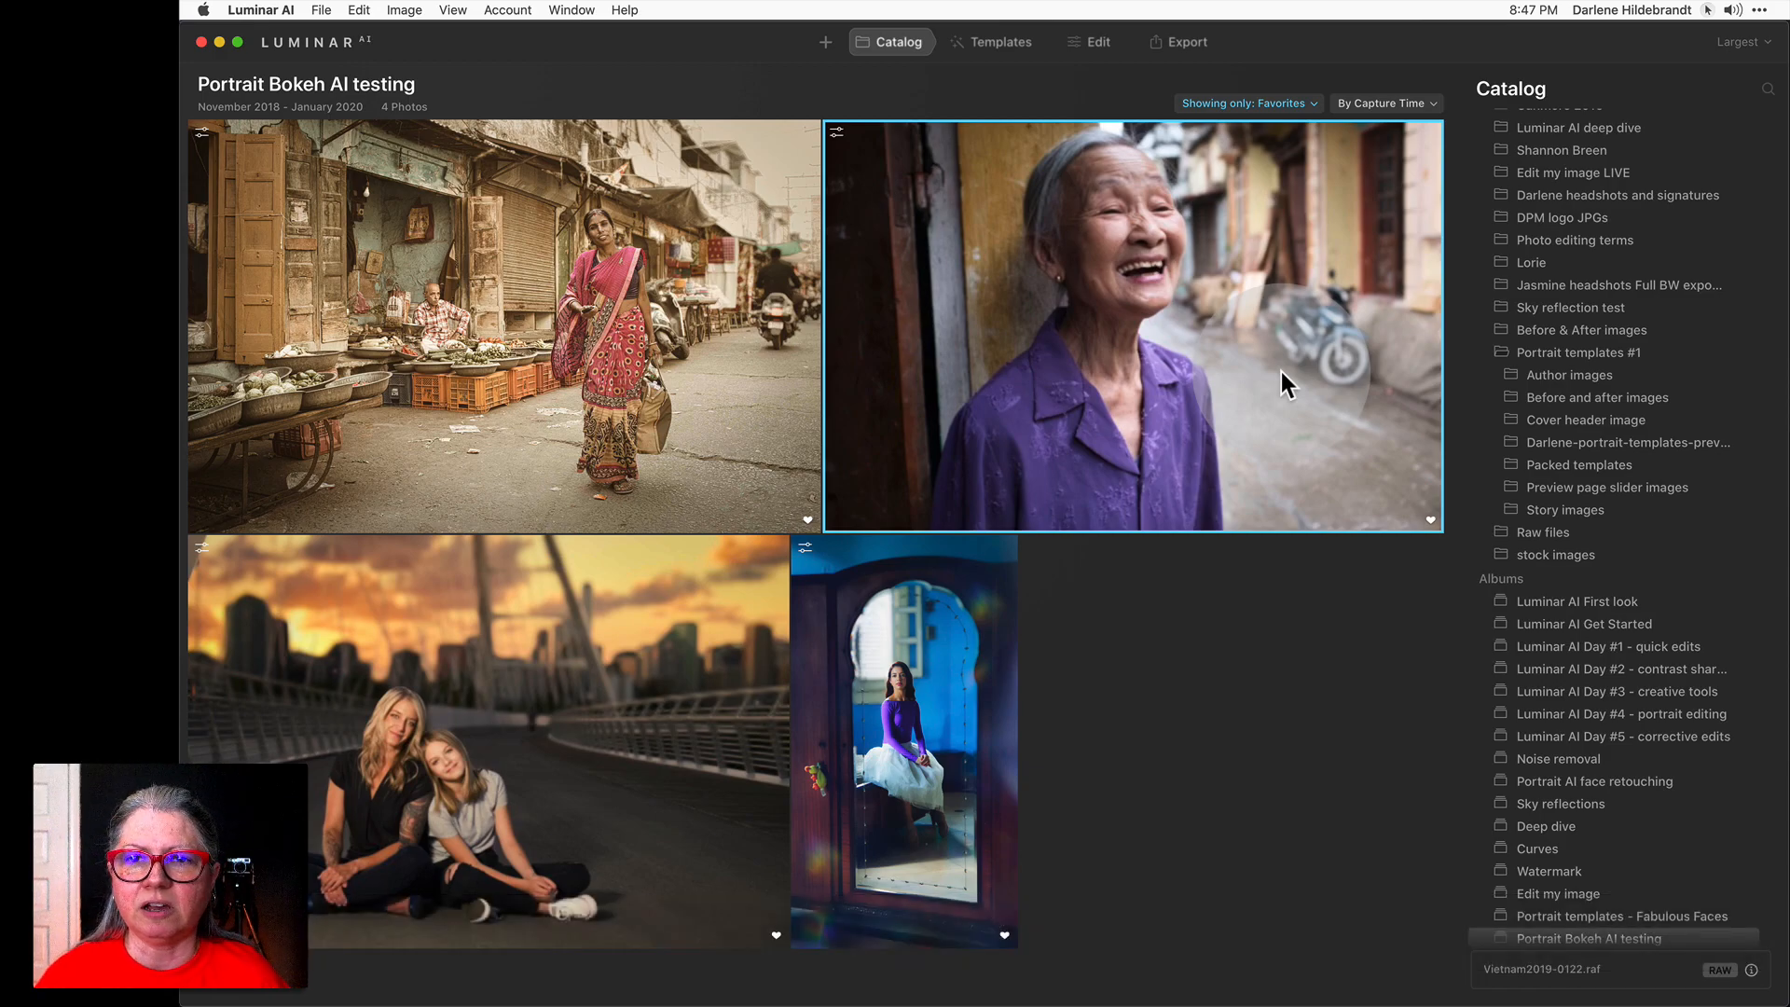
left_click(1084, 44)
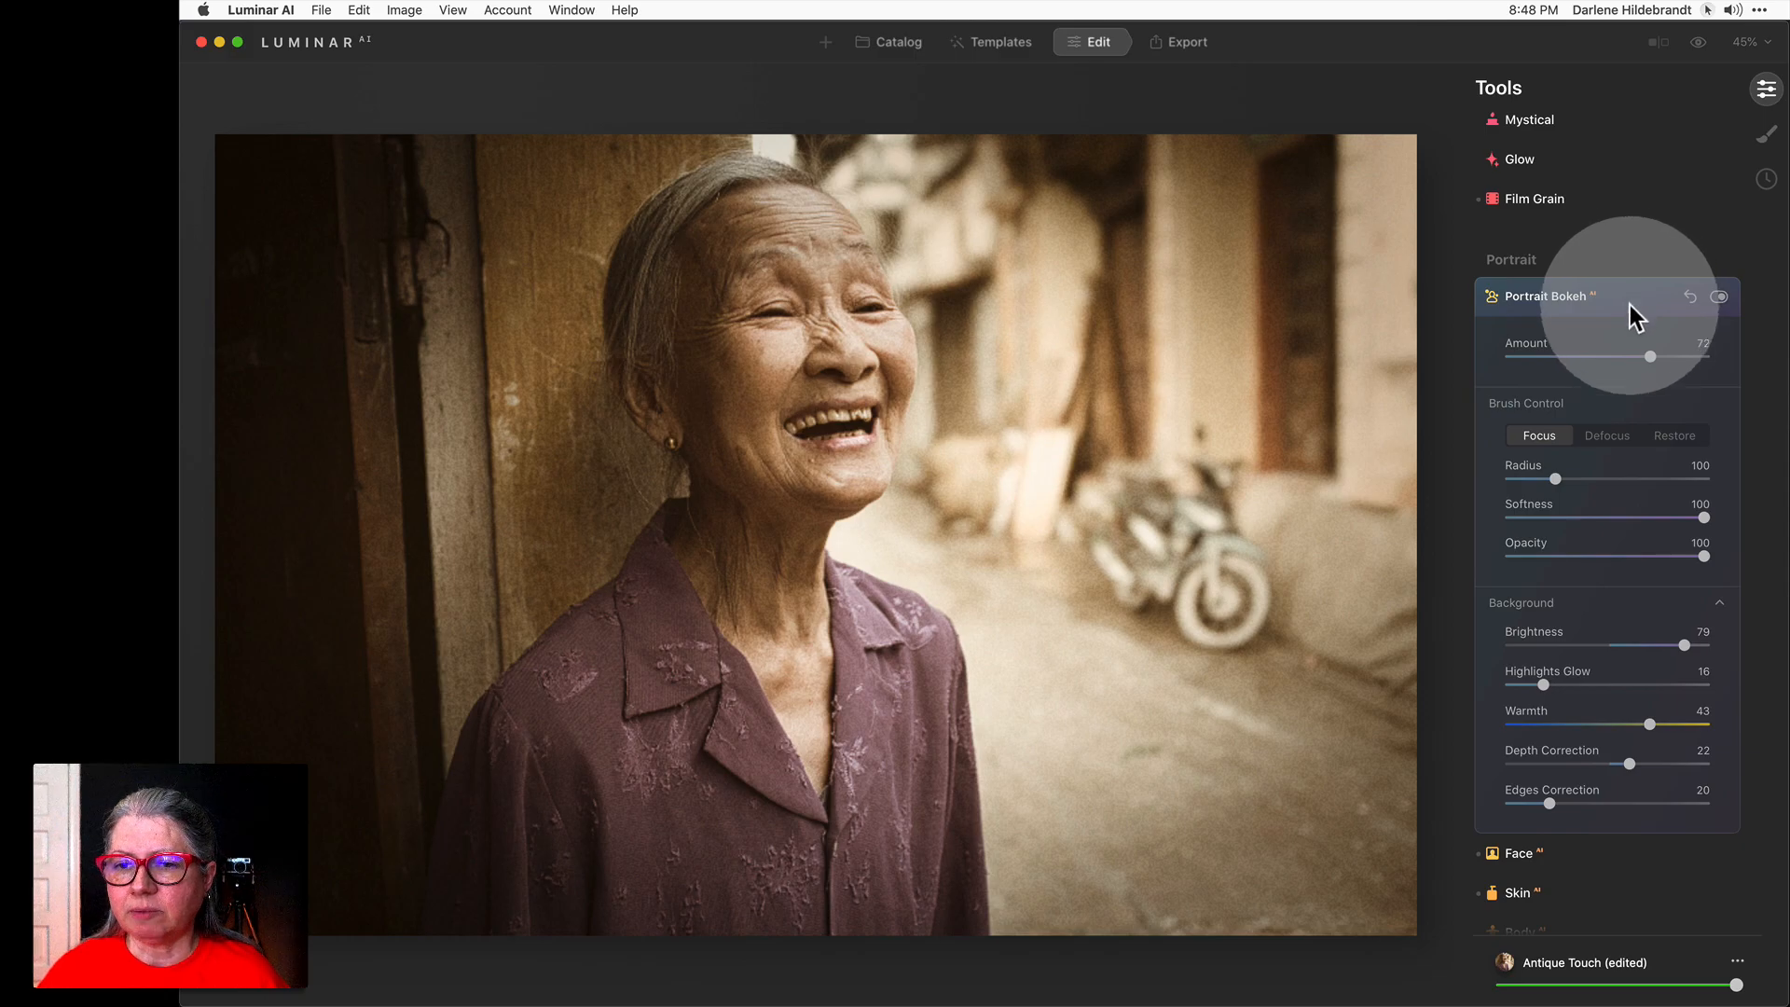
Set the laughing woman's background Brightness to -60, reset its Warmth to 0, and set Depth Correction to -17.
left_click_drag(1559, 647, 1549, 644)
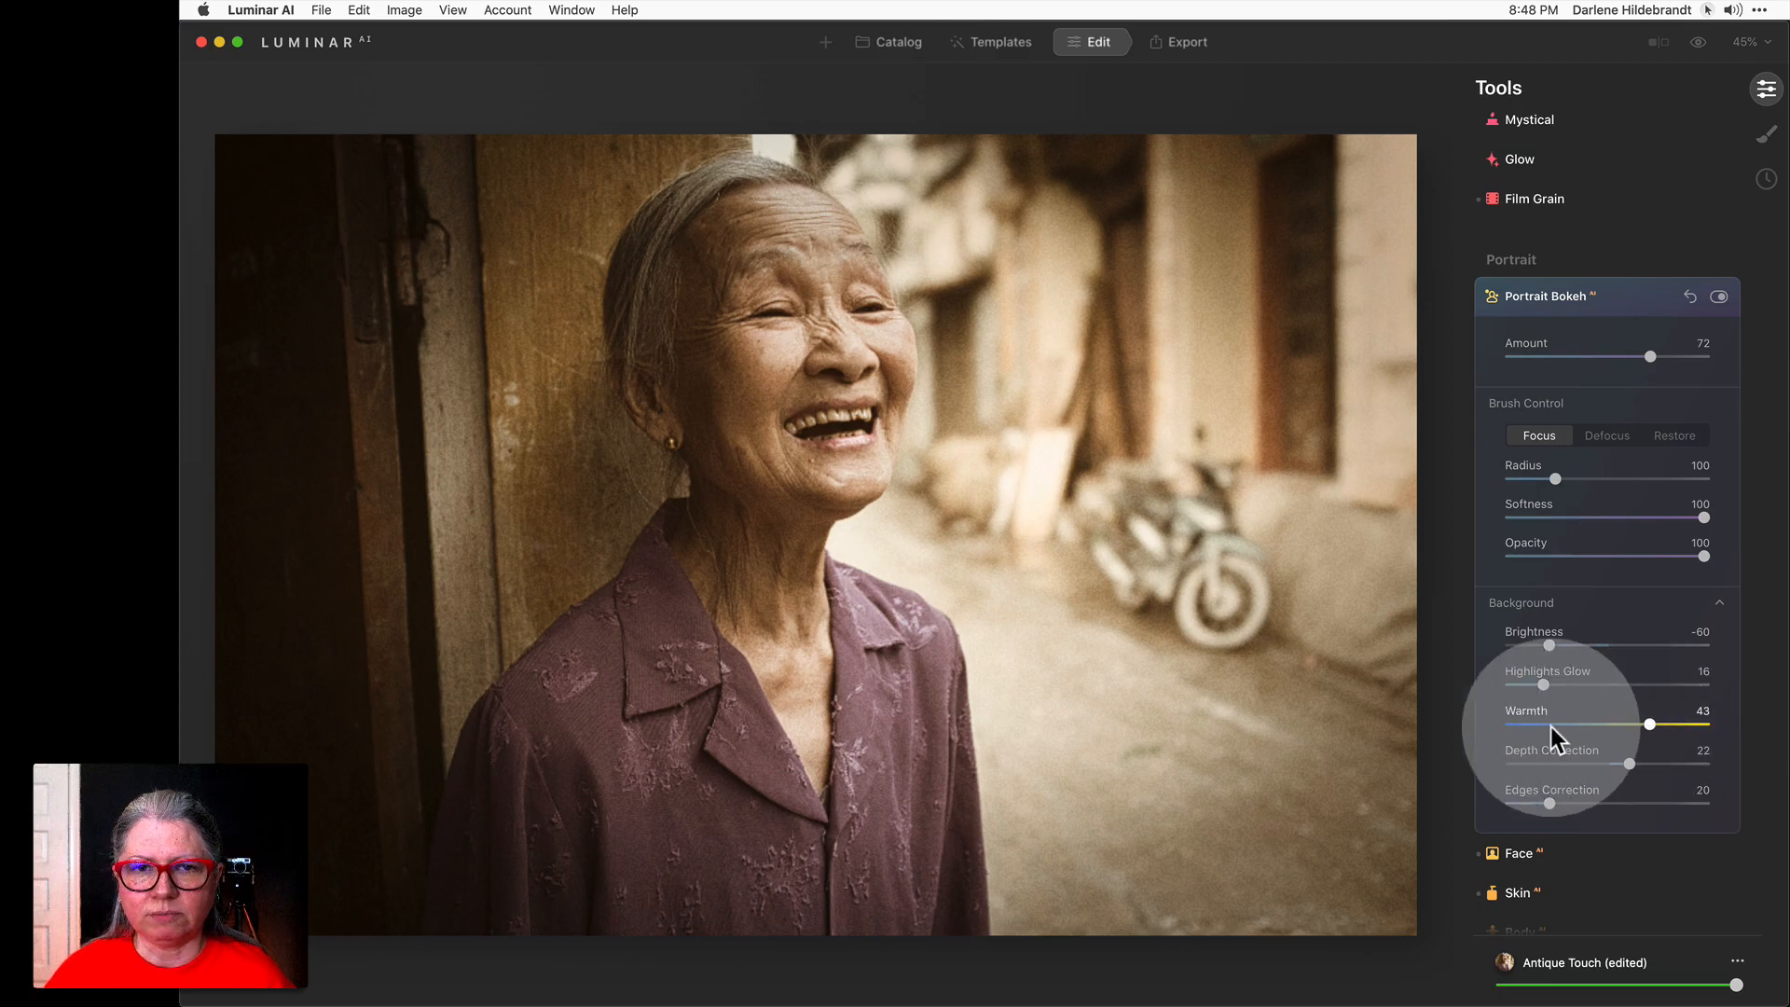
double_click(1648, 723)
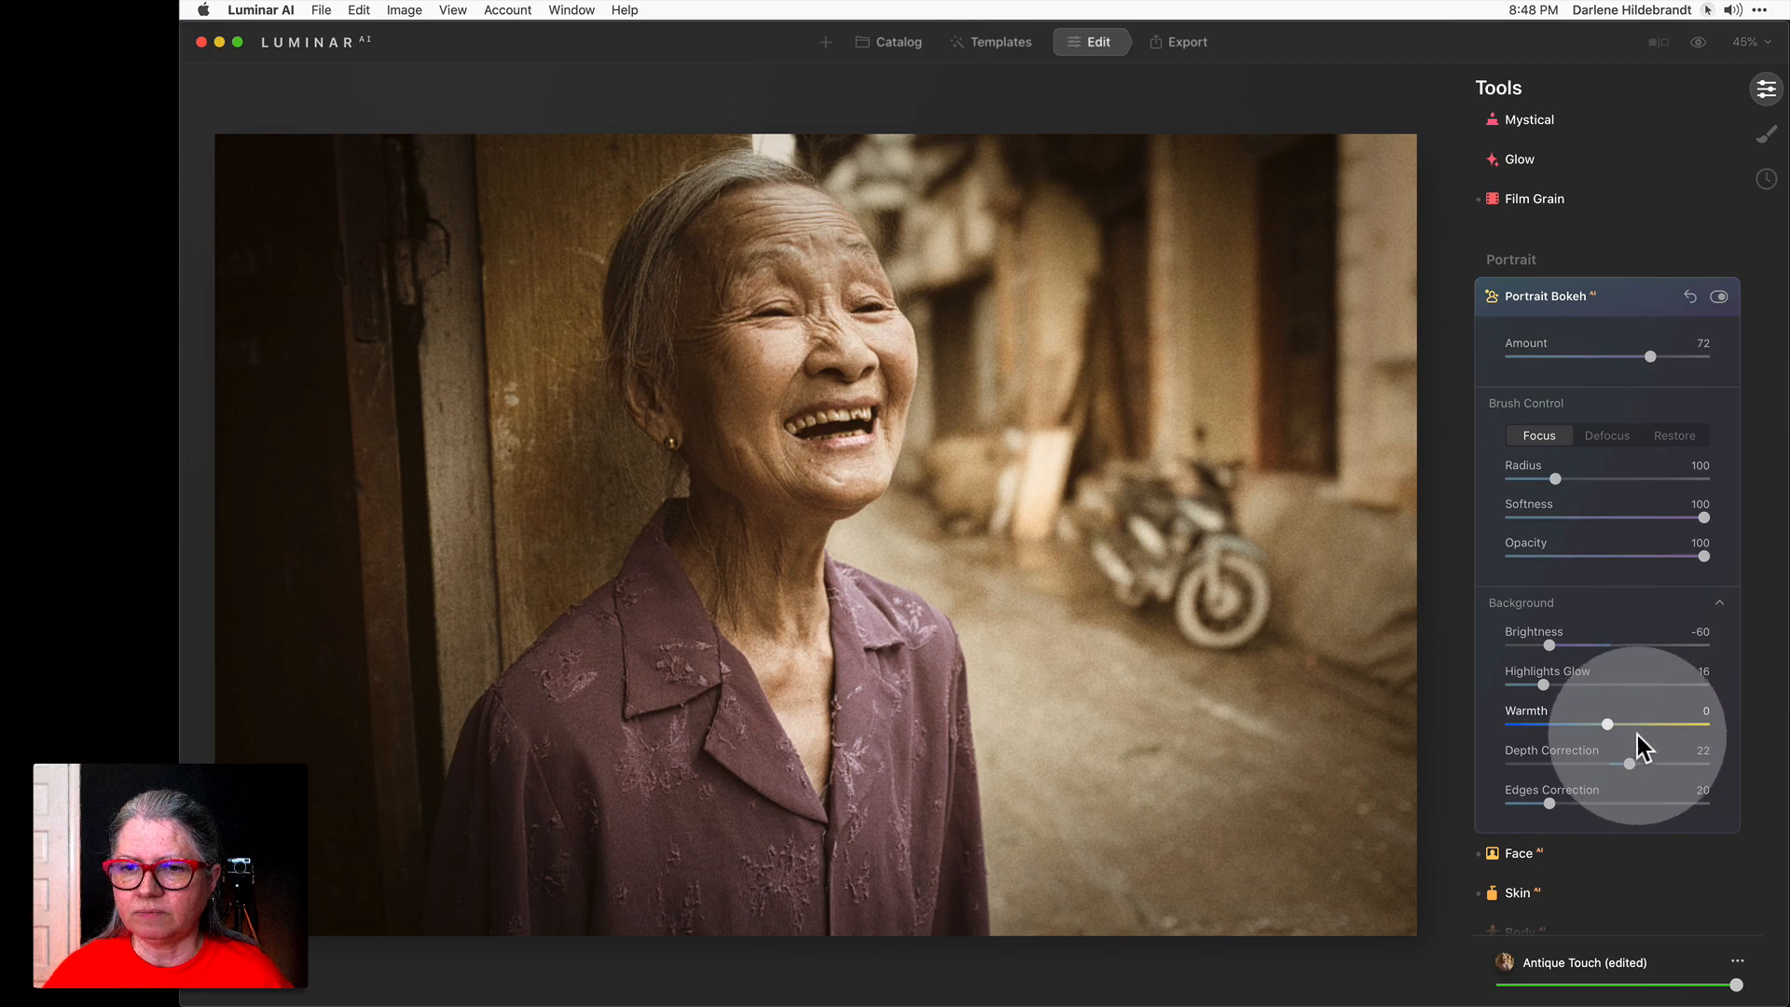
left_click_drag(1626, 770, 1583, 763)
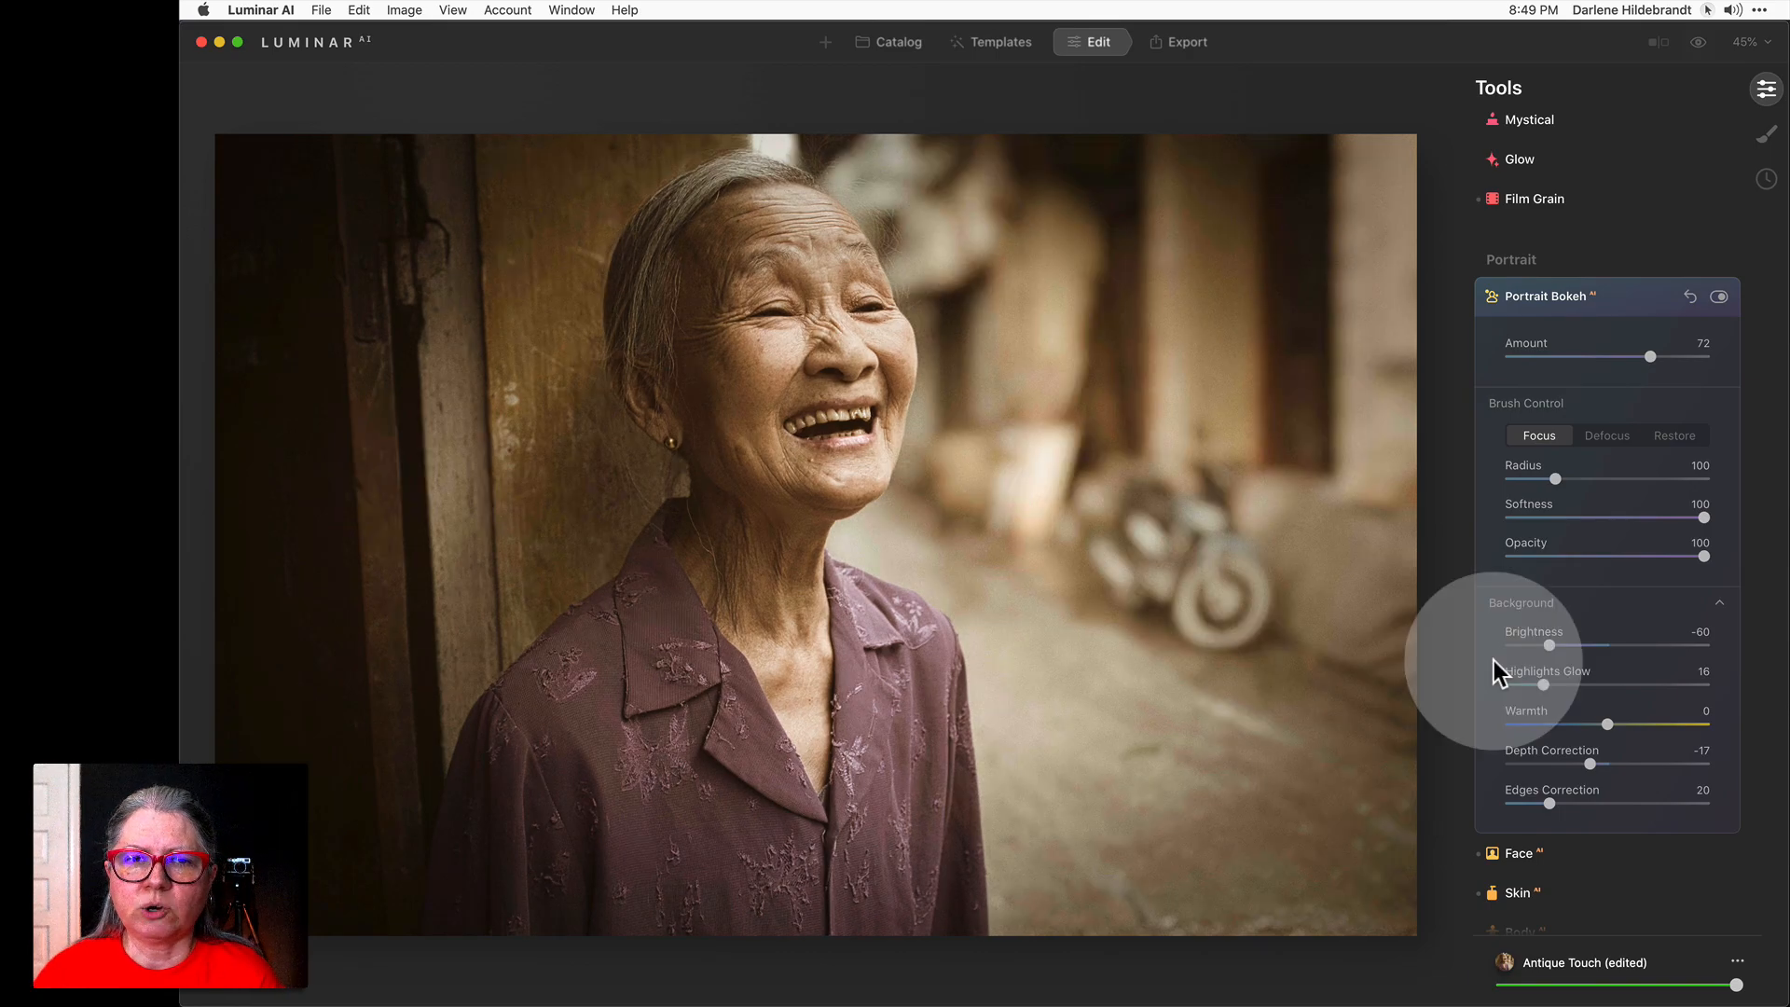
key("backslash")
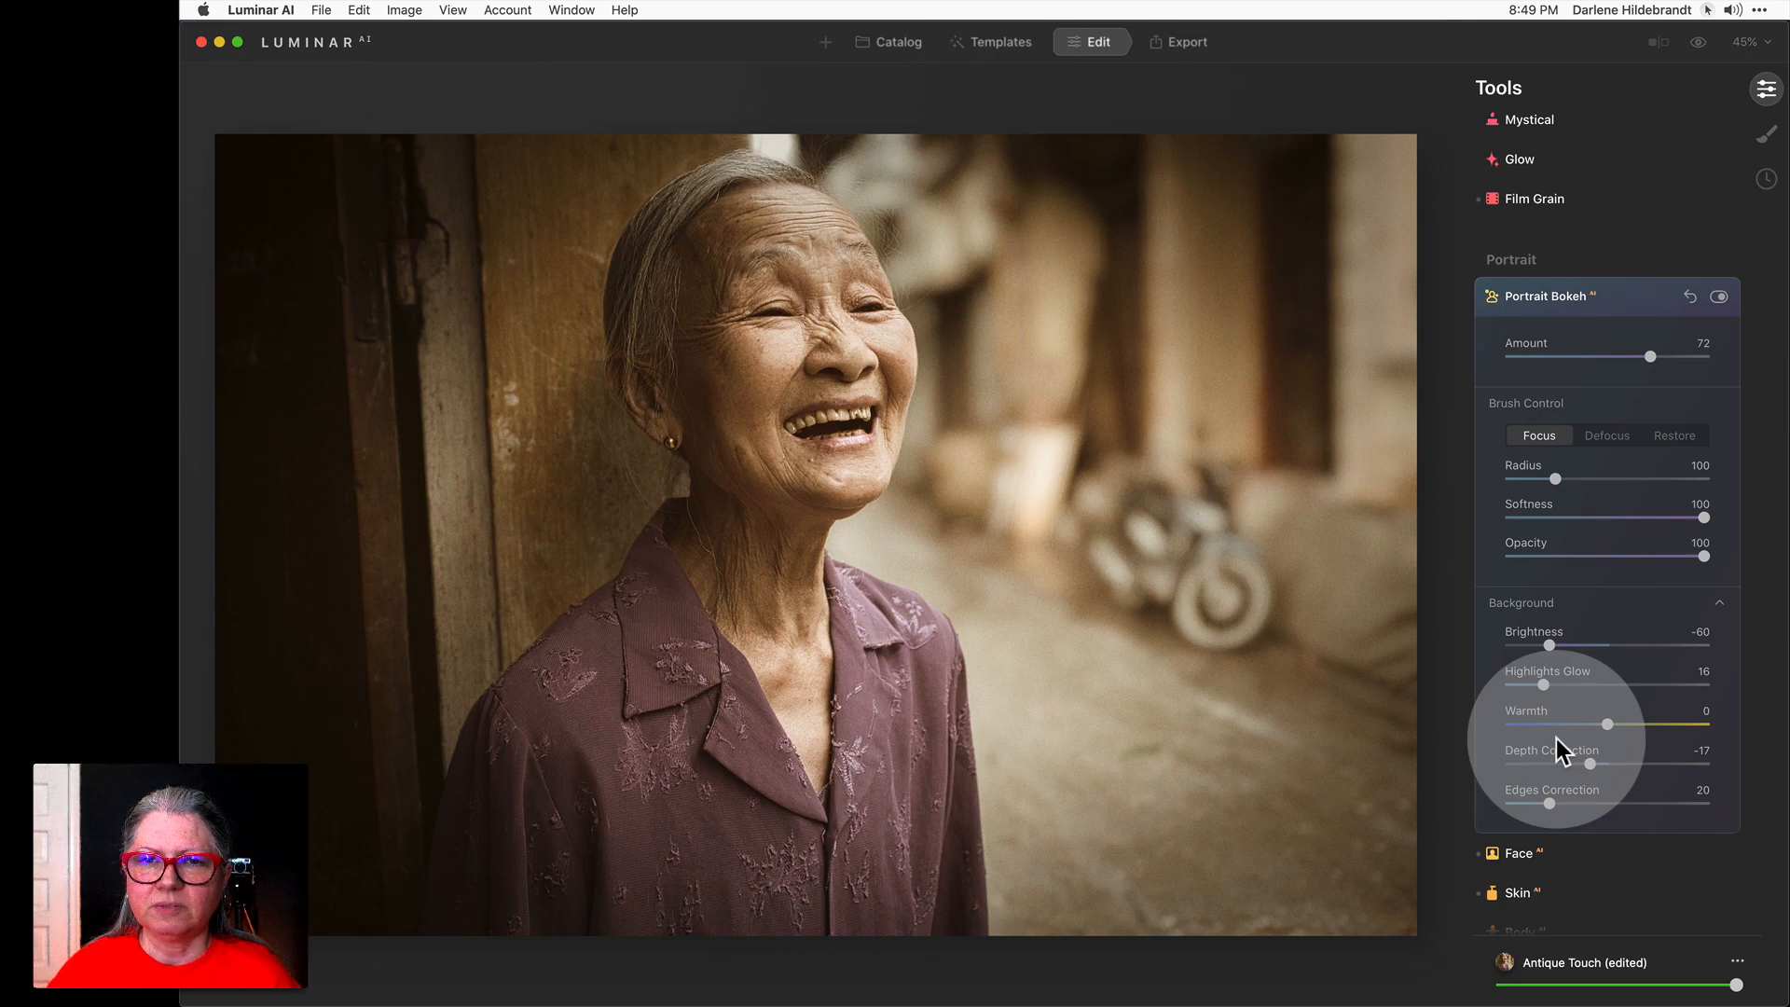
Save the laughing woman's edited look as a new template and open the list of self-created templates.
left_click(1736, 961)
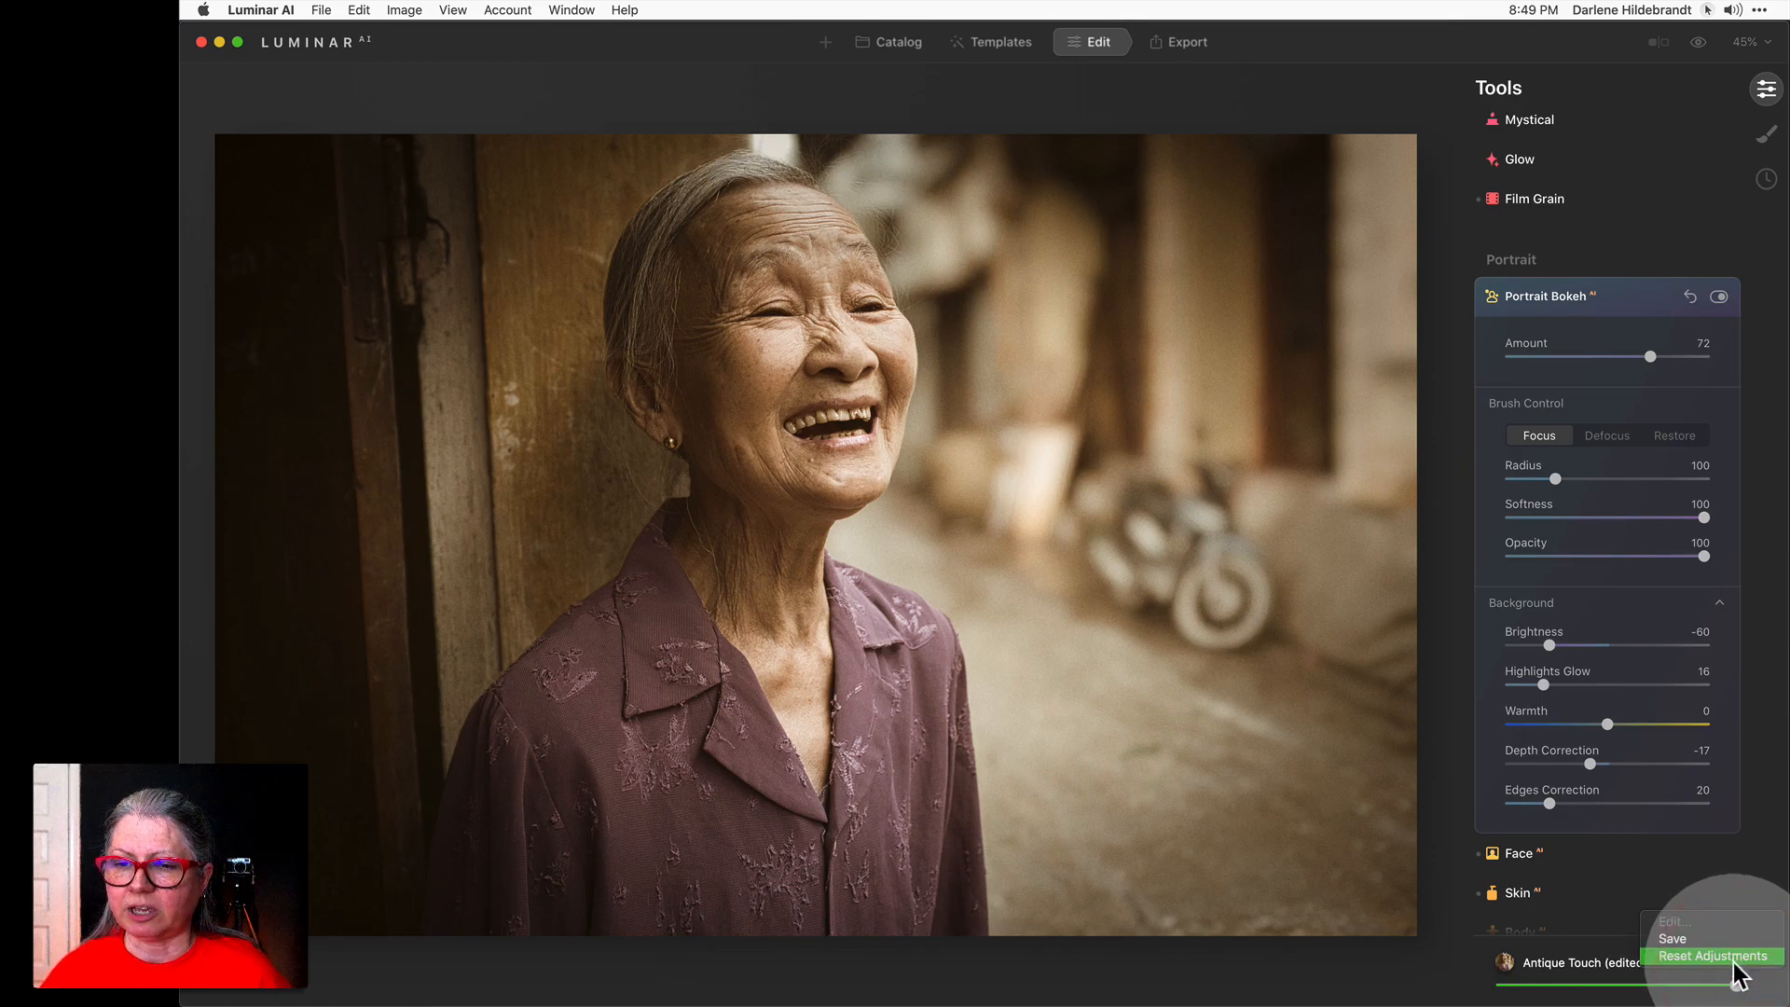
left_click(1678, 938)
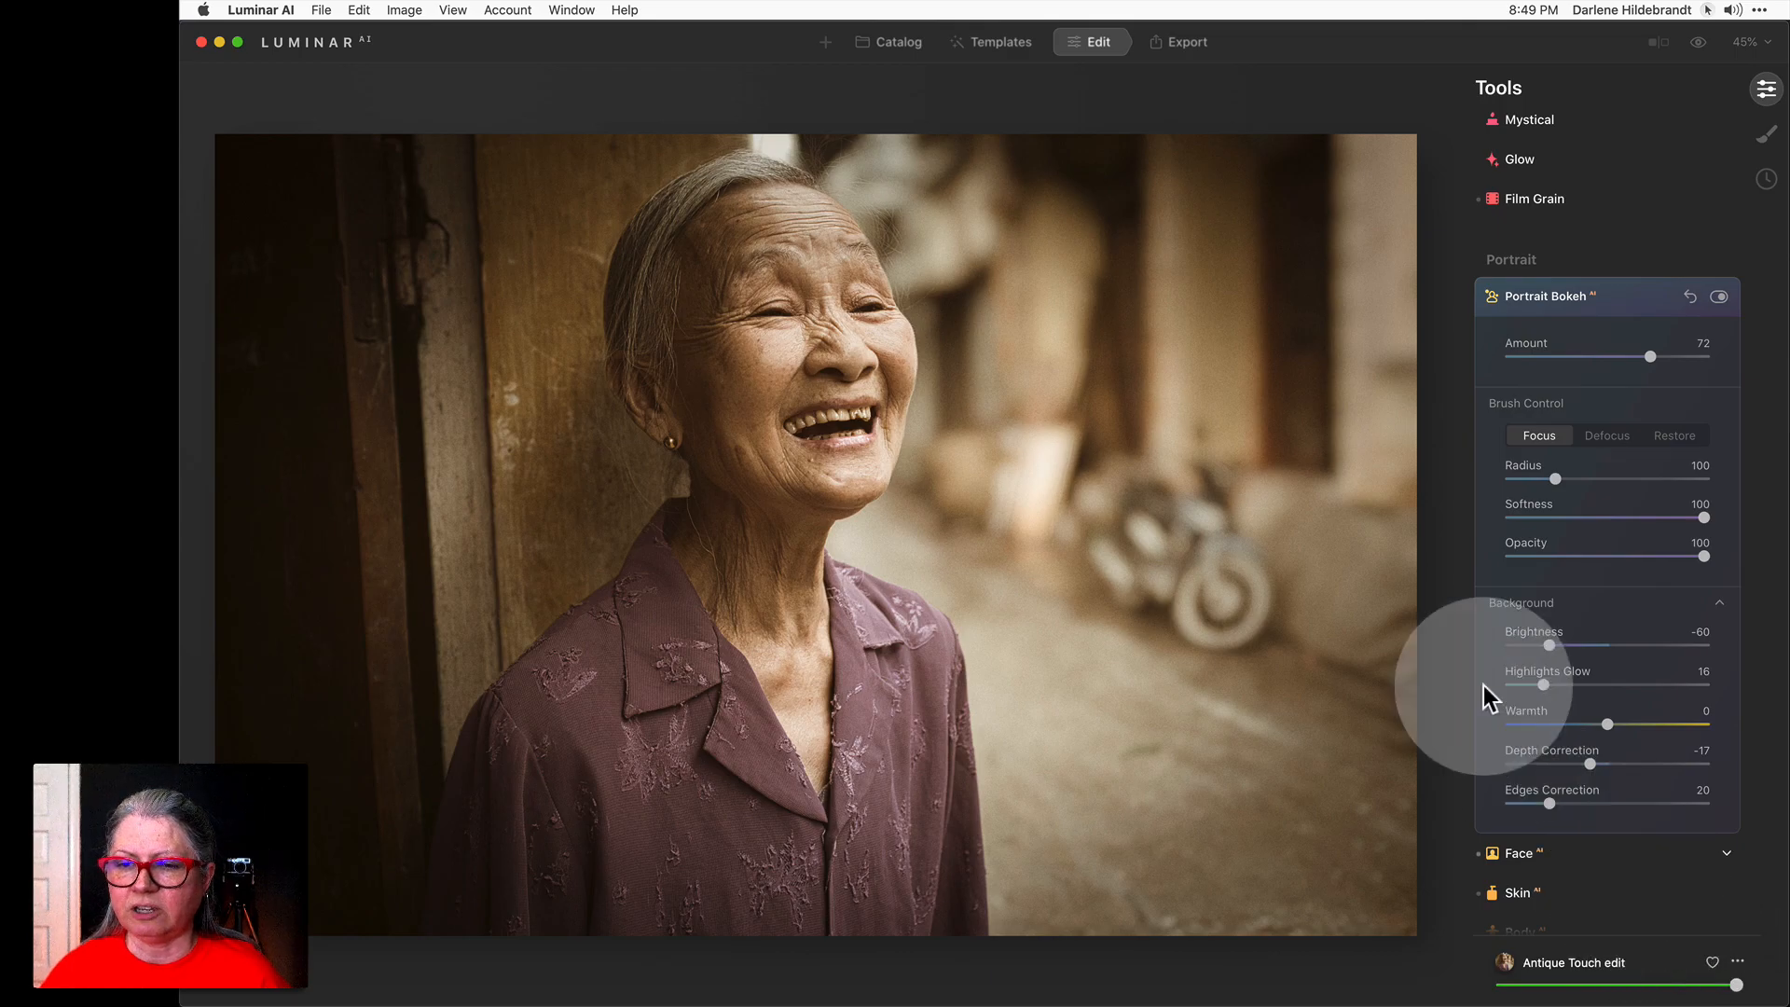
left_click(1000, 42)
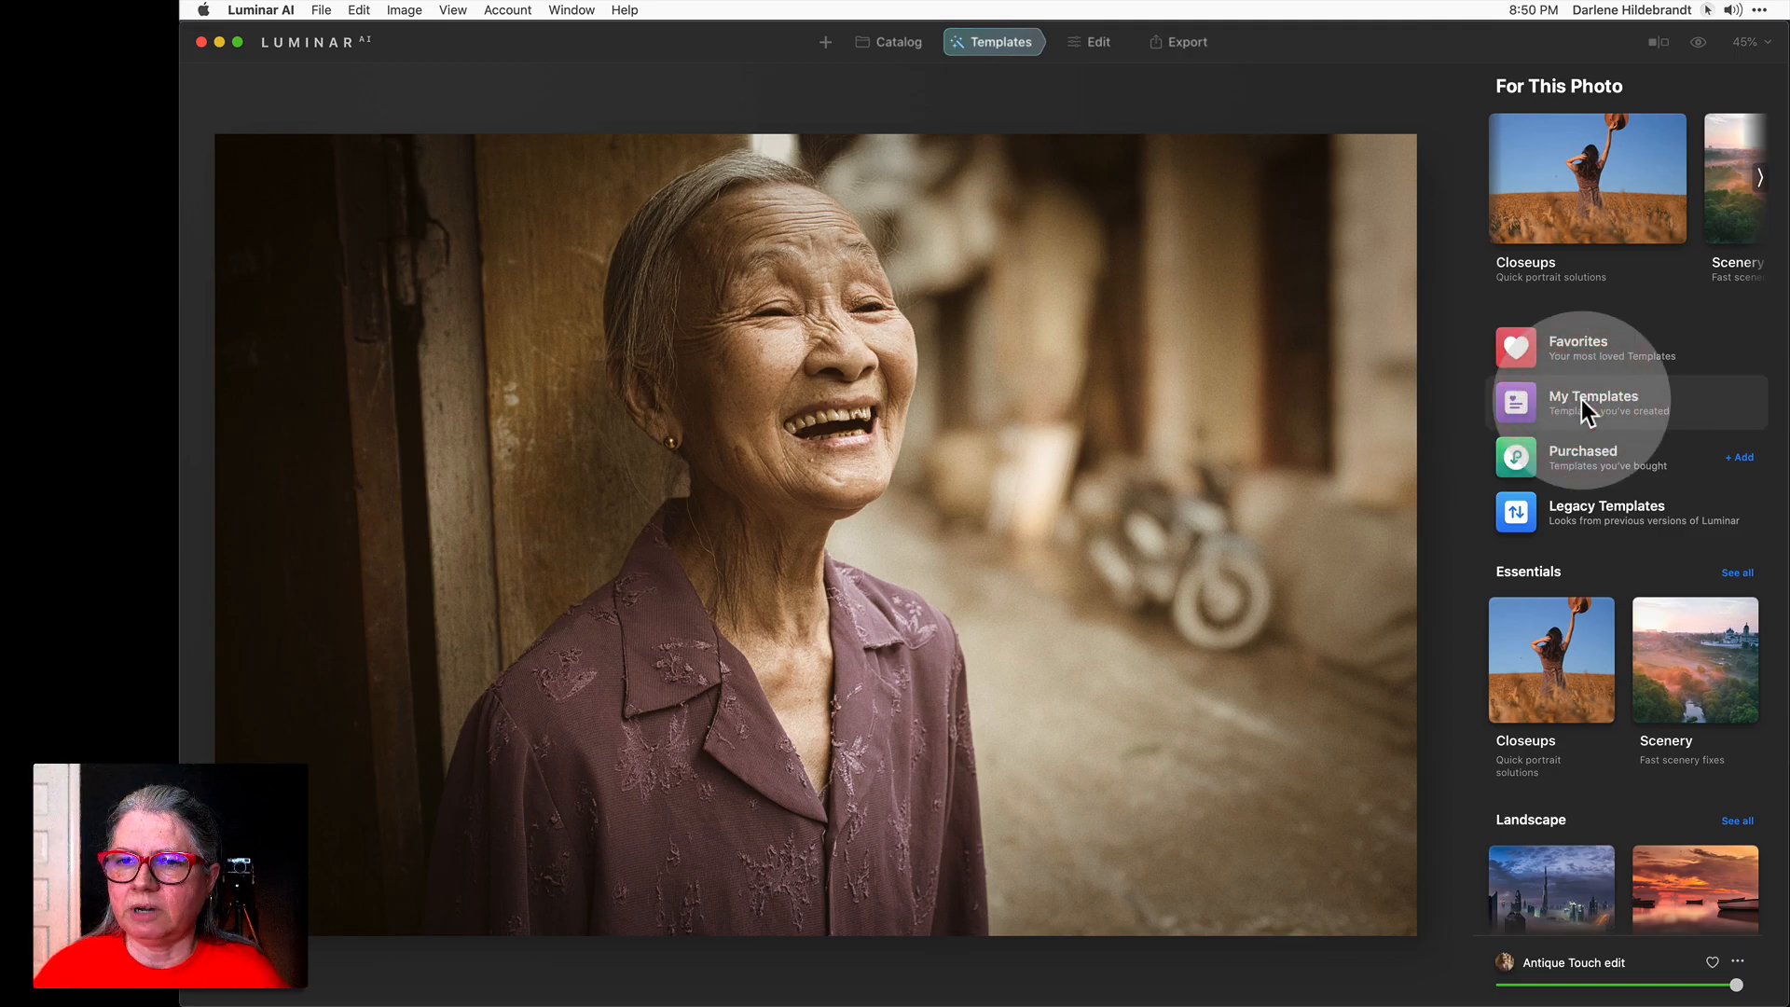
left_click(1580, 399)
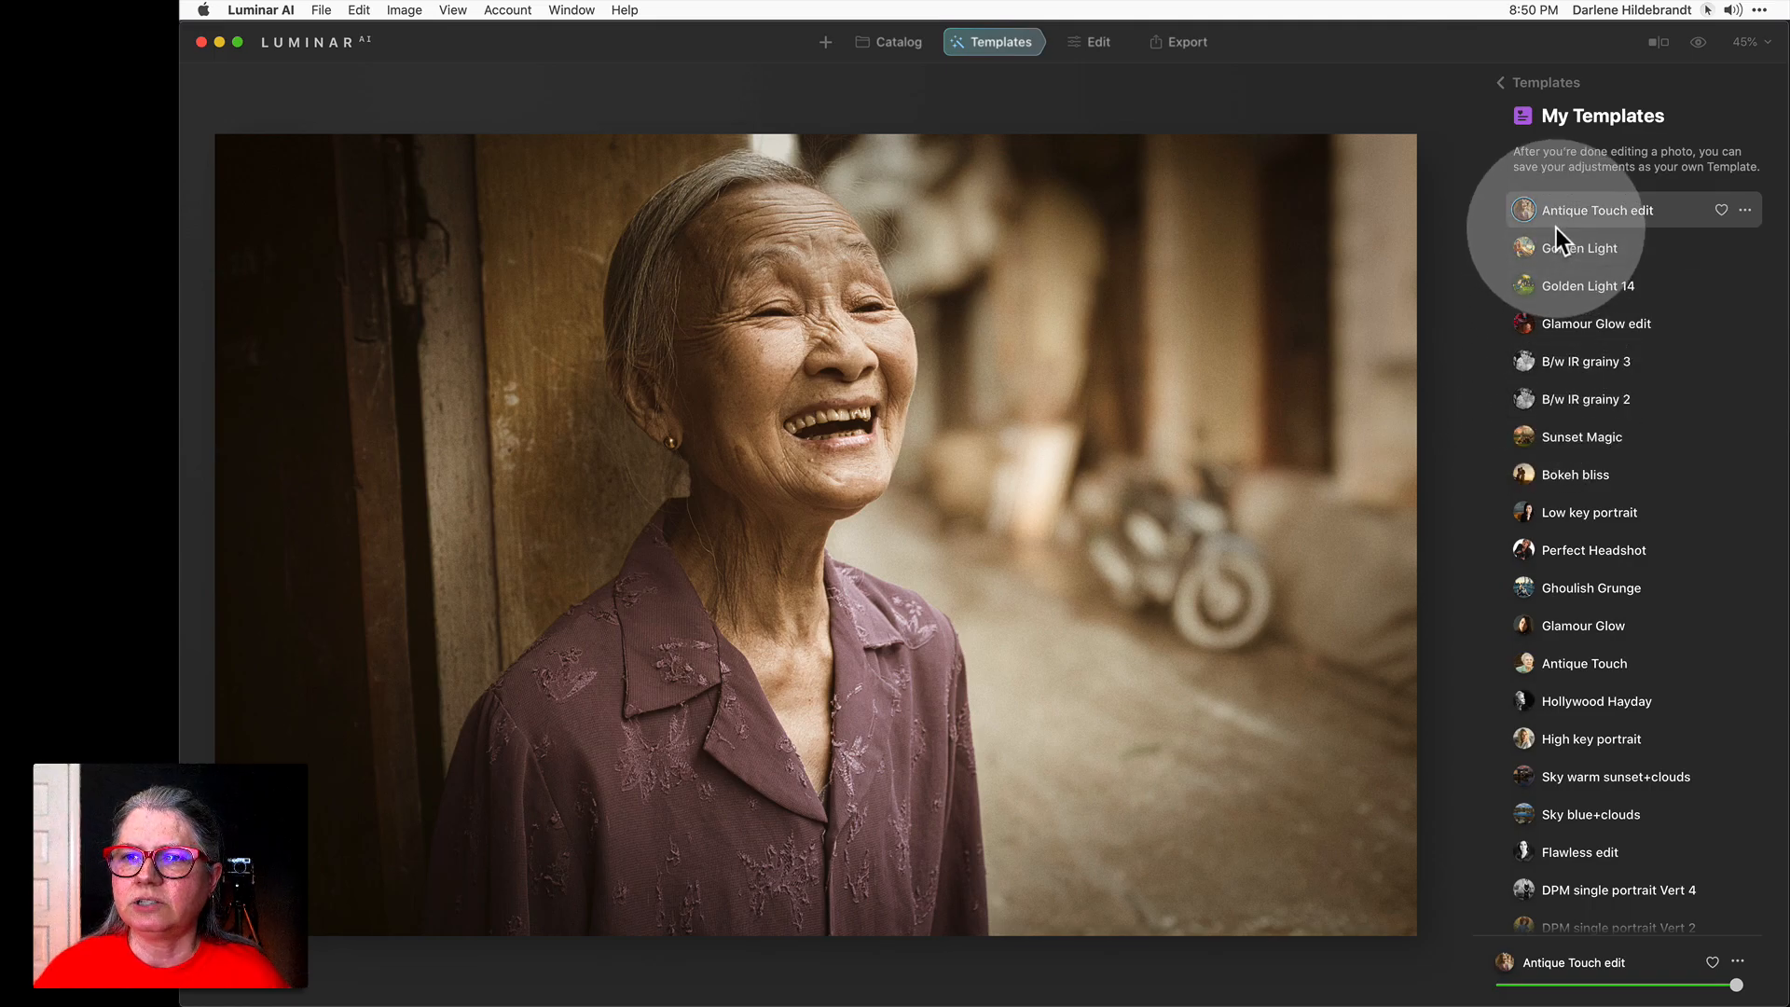
Rename the Antique Touch edit template as "Antique Touch + bokeh".
left_click(1743, 209)
left_click(1706, 242)
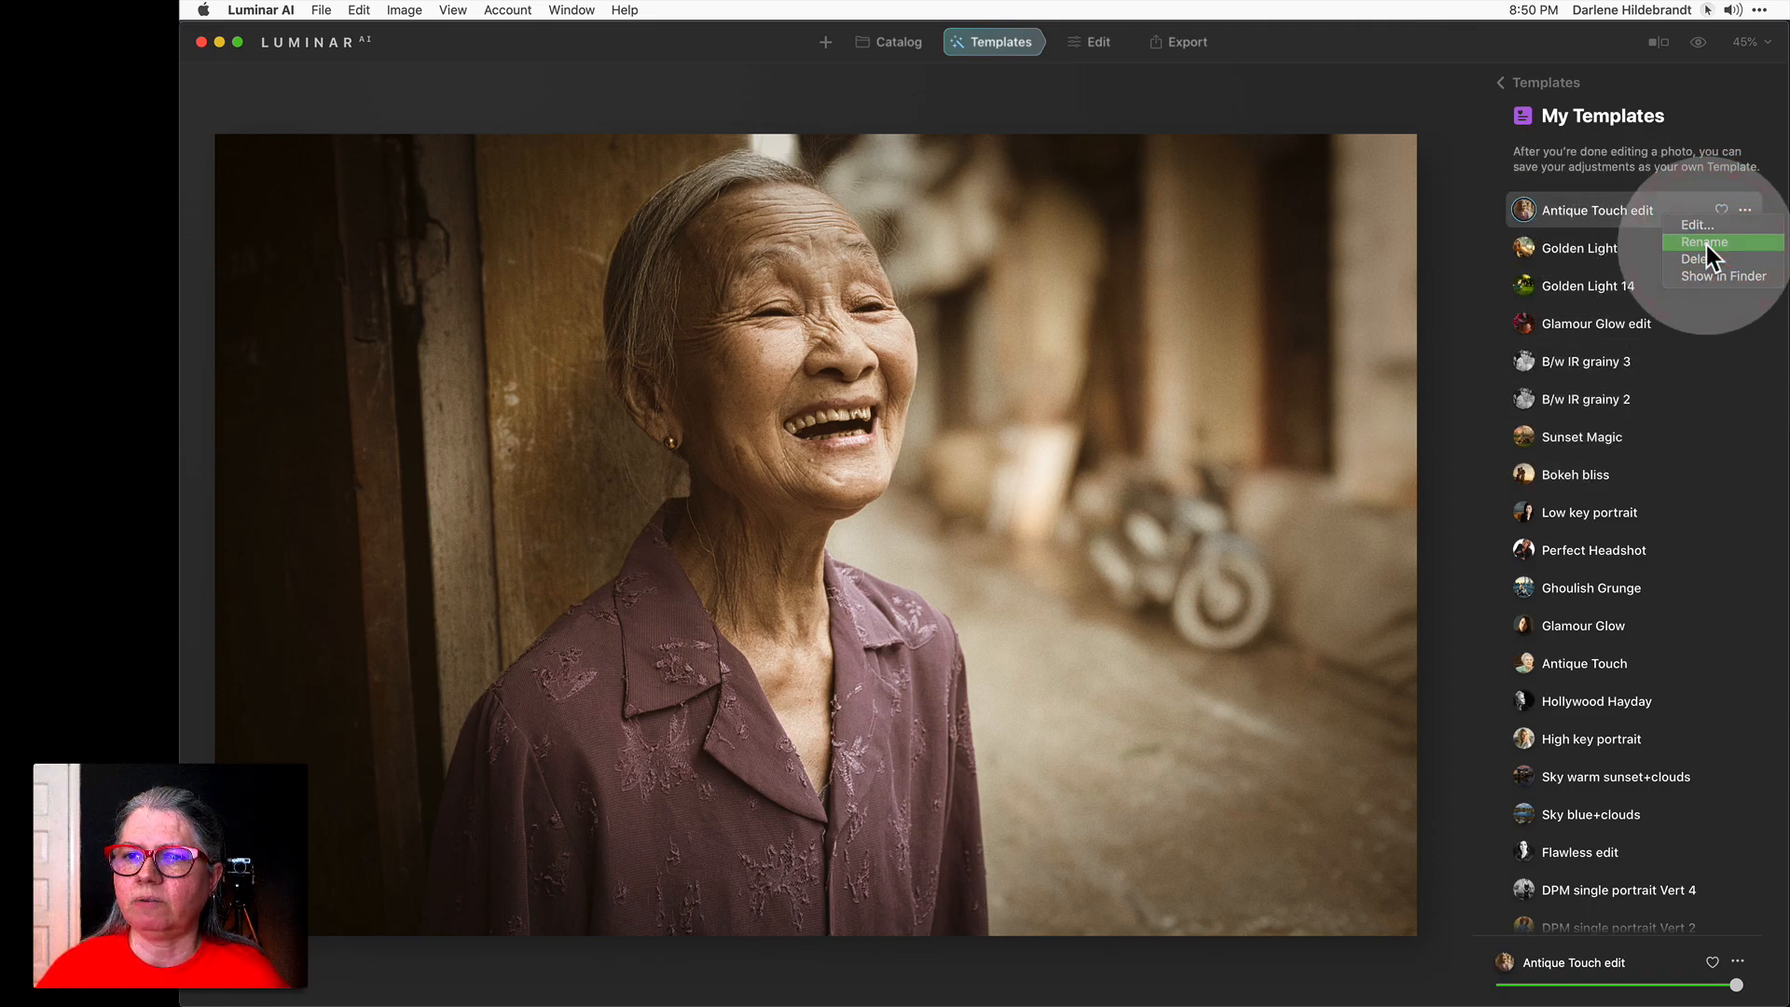
key("Right")
key("BackSpace")
key("BackSpace")
key("BackSpace")
key("BackSpace")
key("BackSpace")
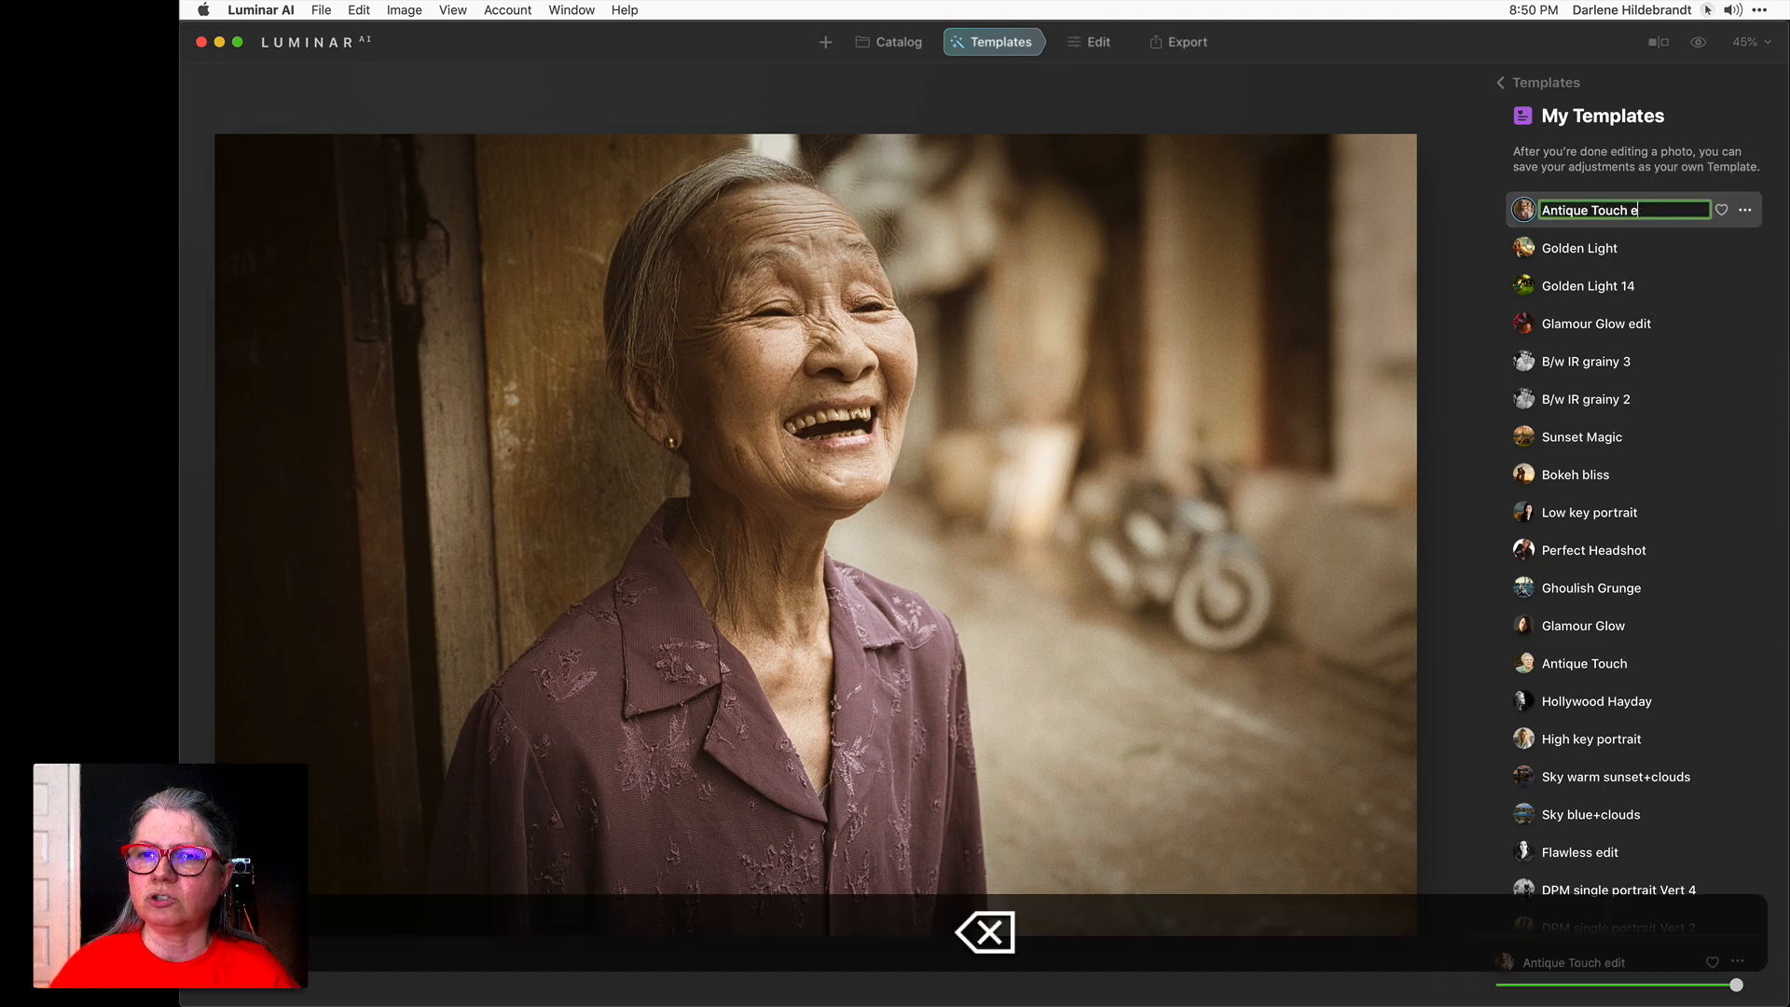
type("+ boeh")
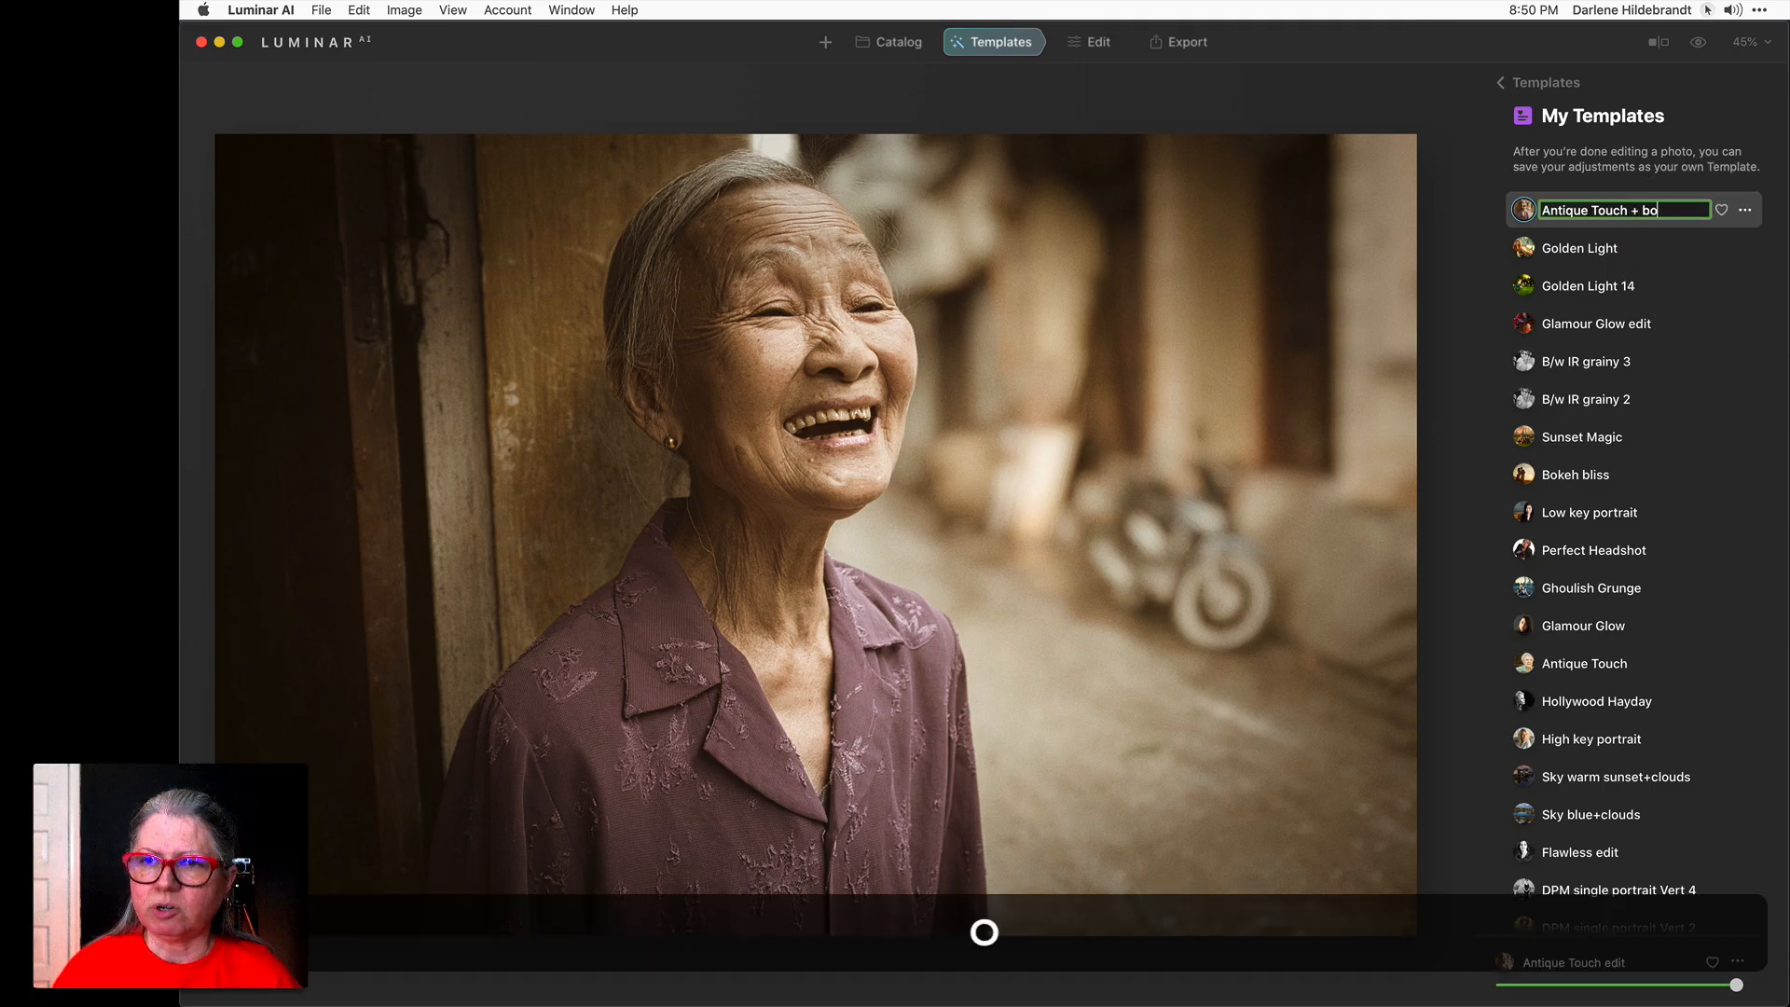
key("BackSpace")
key("BackSpace")
type("keh")
key("Return")
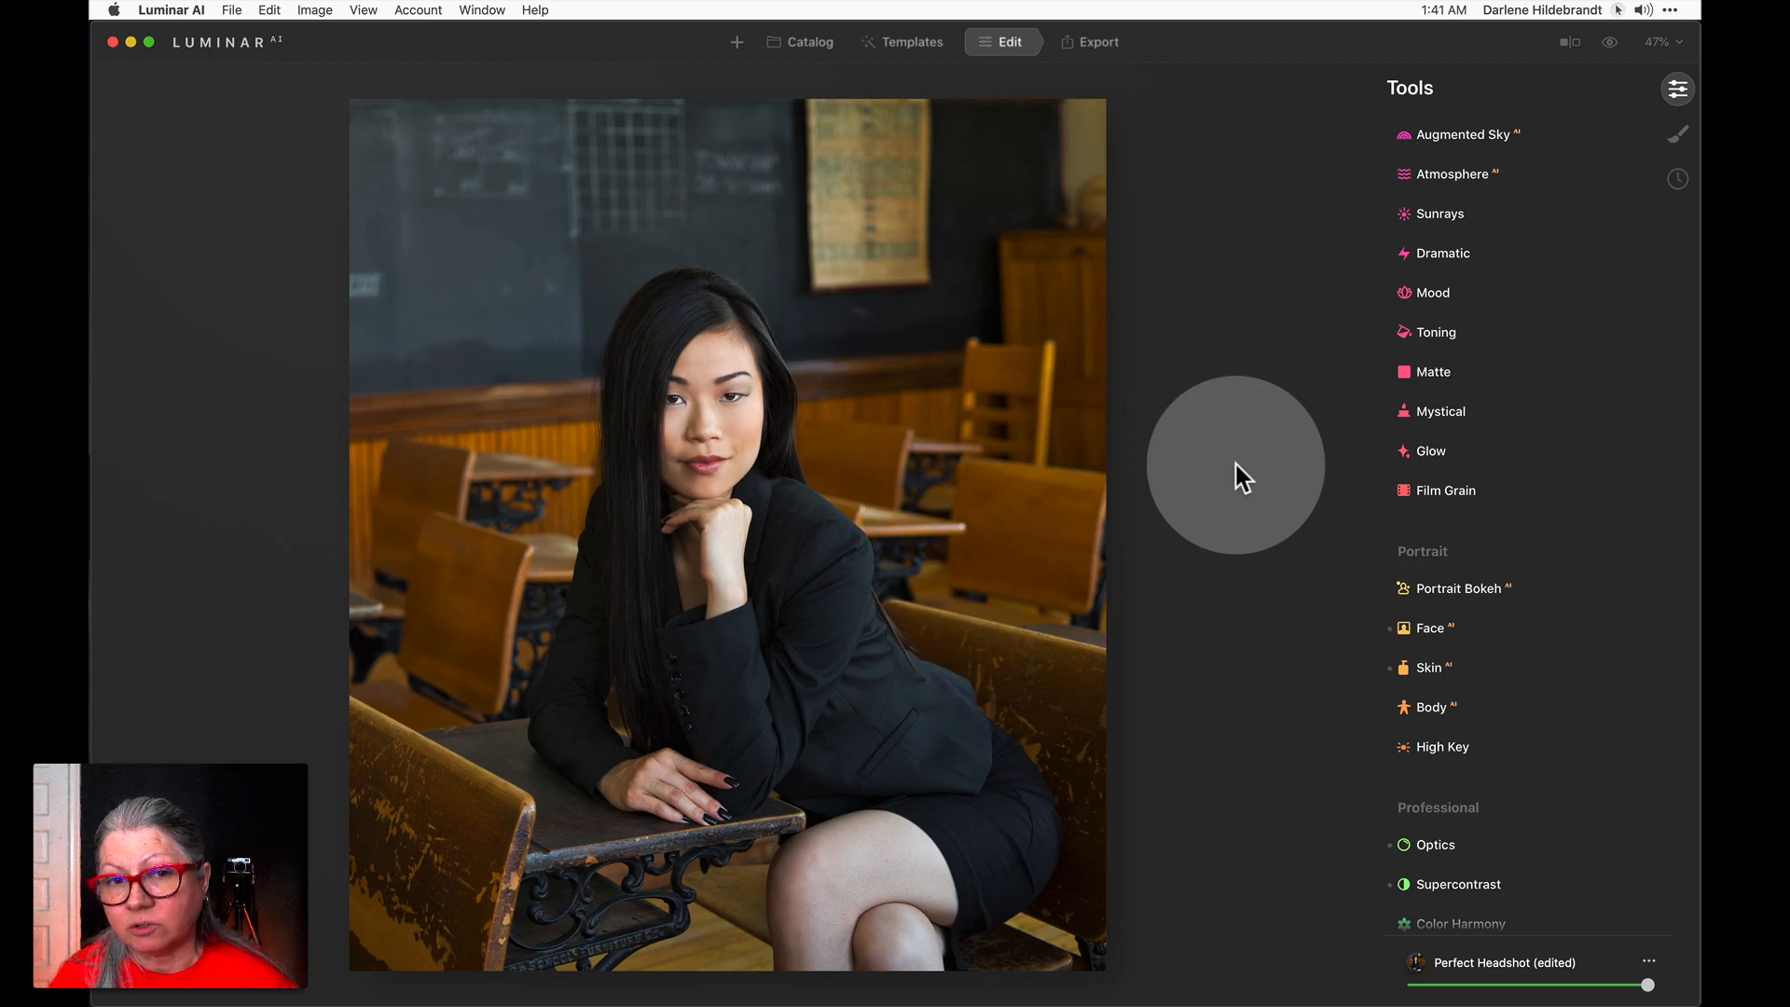
Compare the classroom portrait with its original and apply Portrait Bokeh to it with Amount 55.
key("backslash")
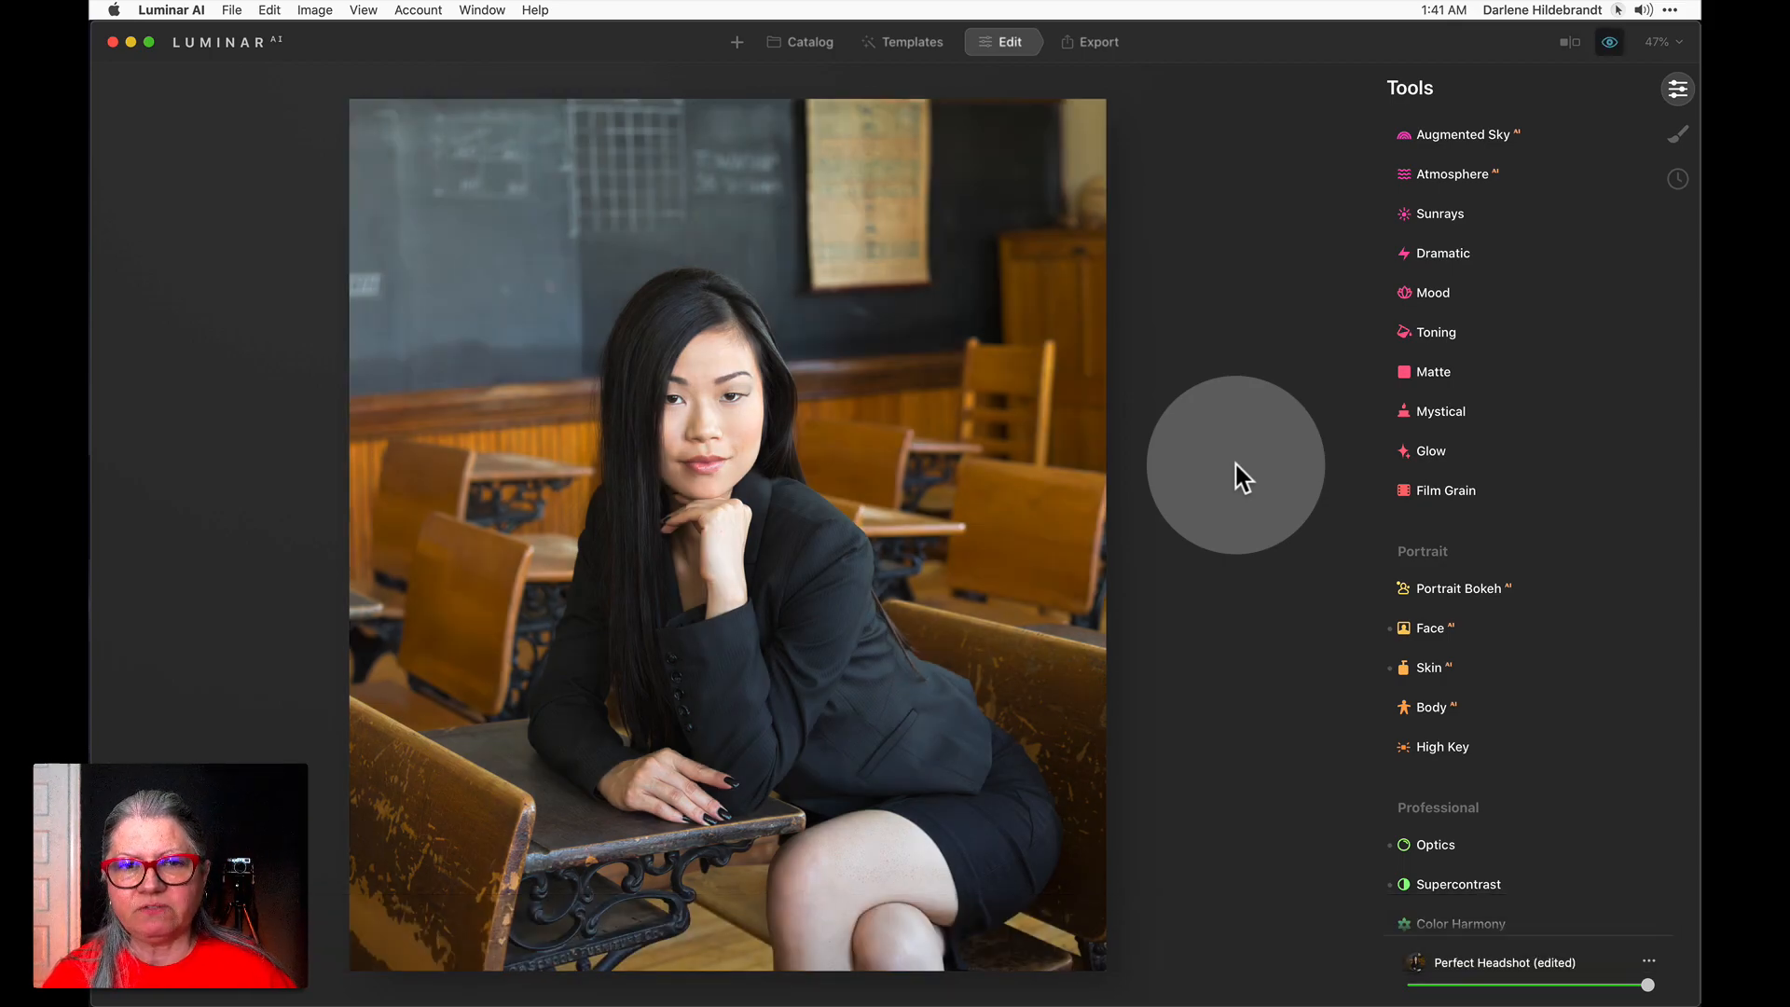
key("backslash")
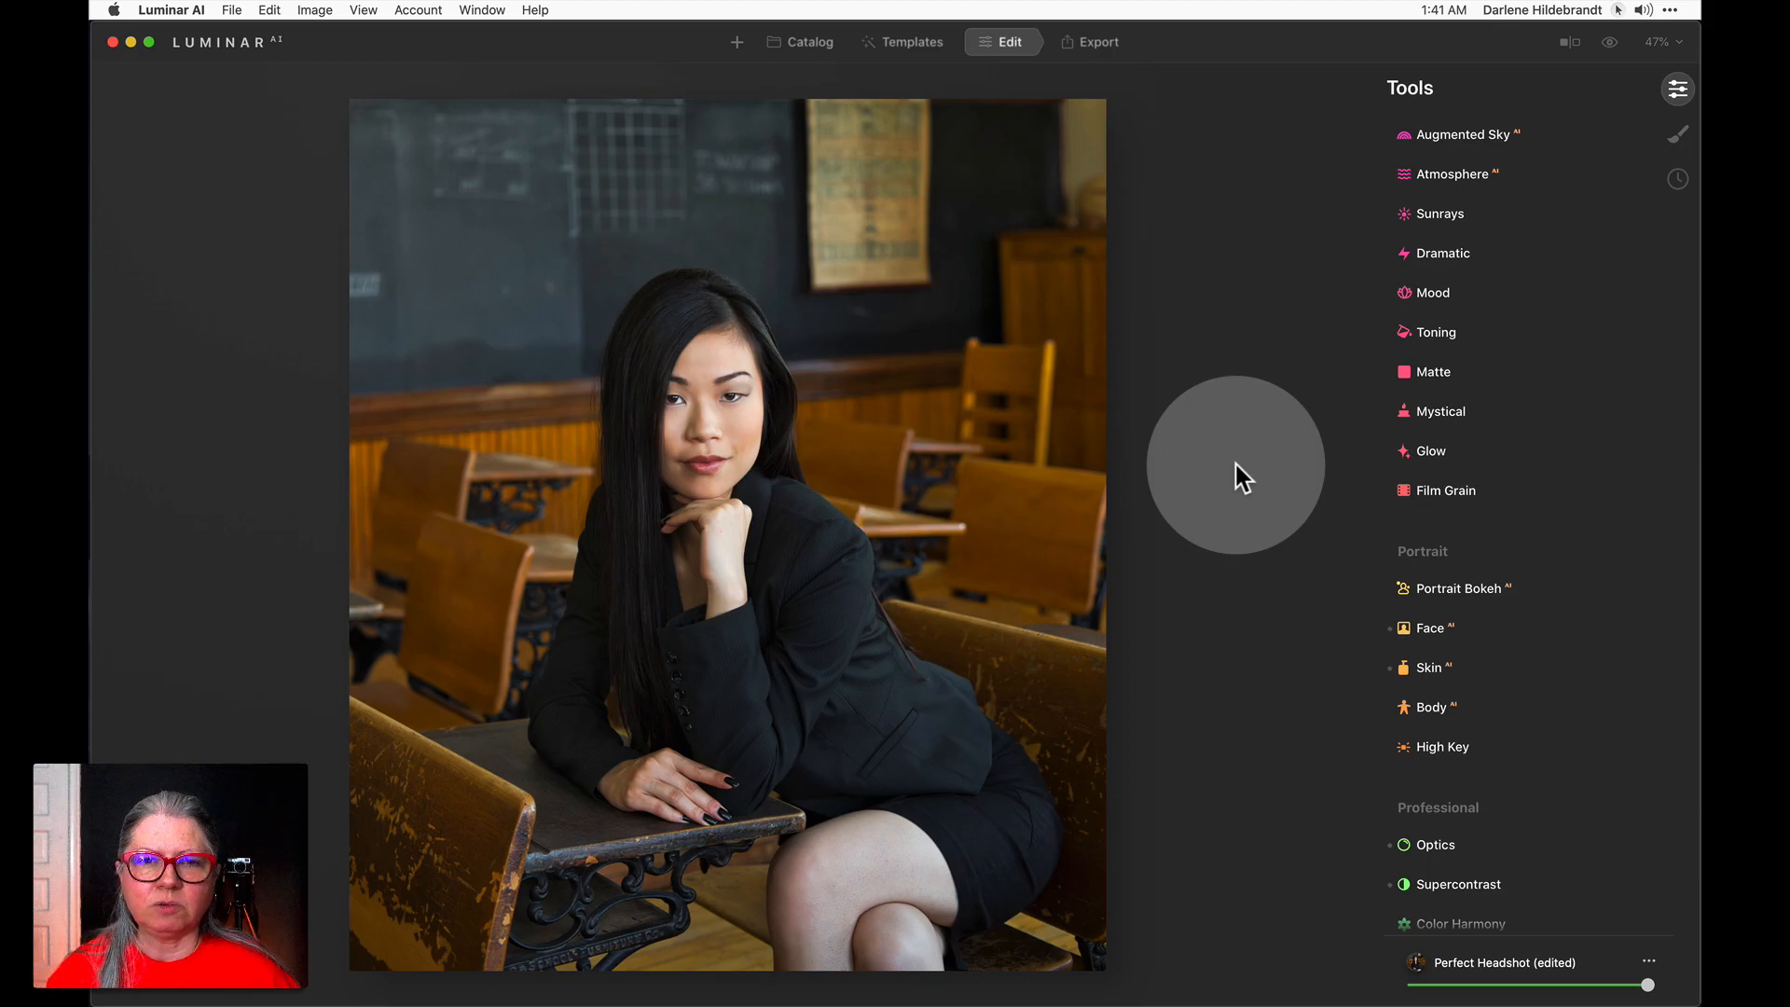
left_click(1423, 587)
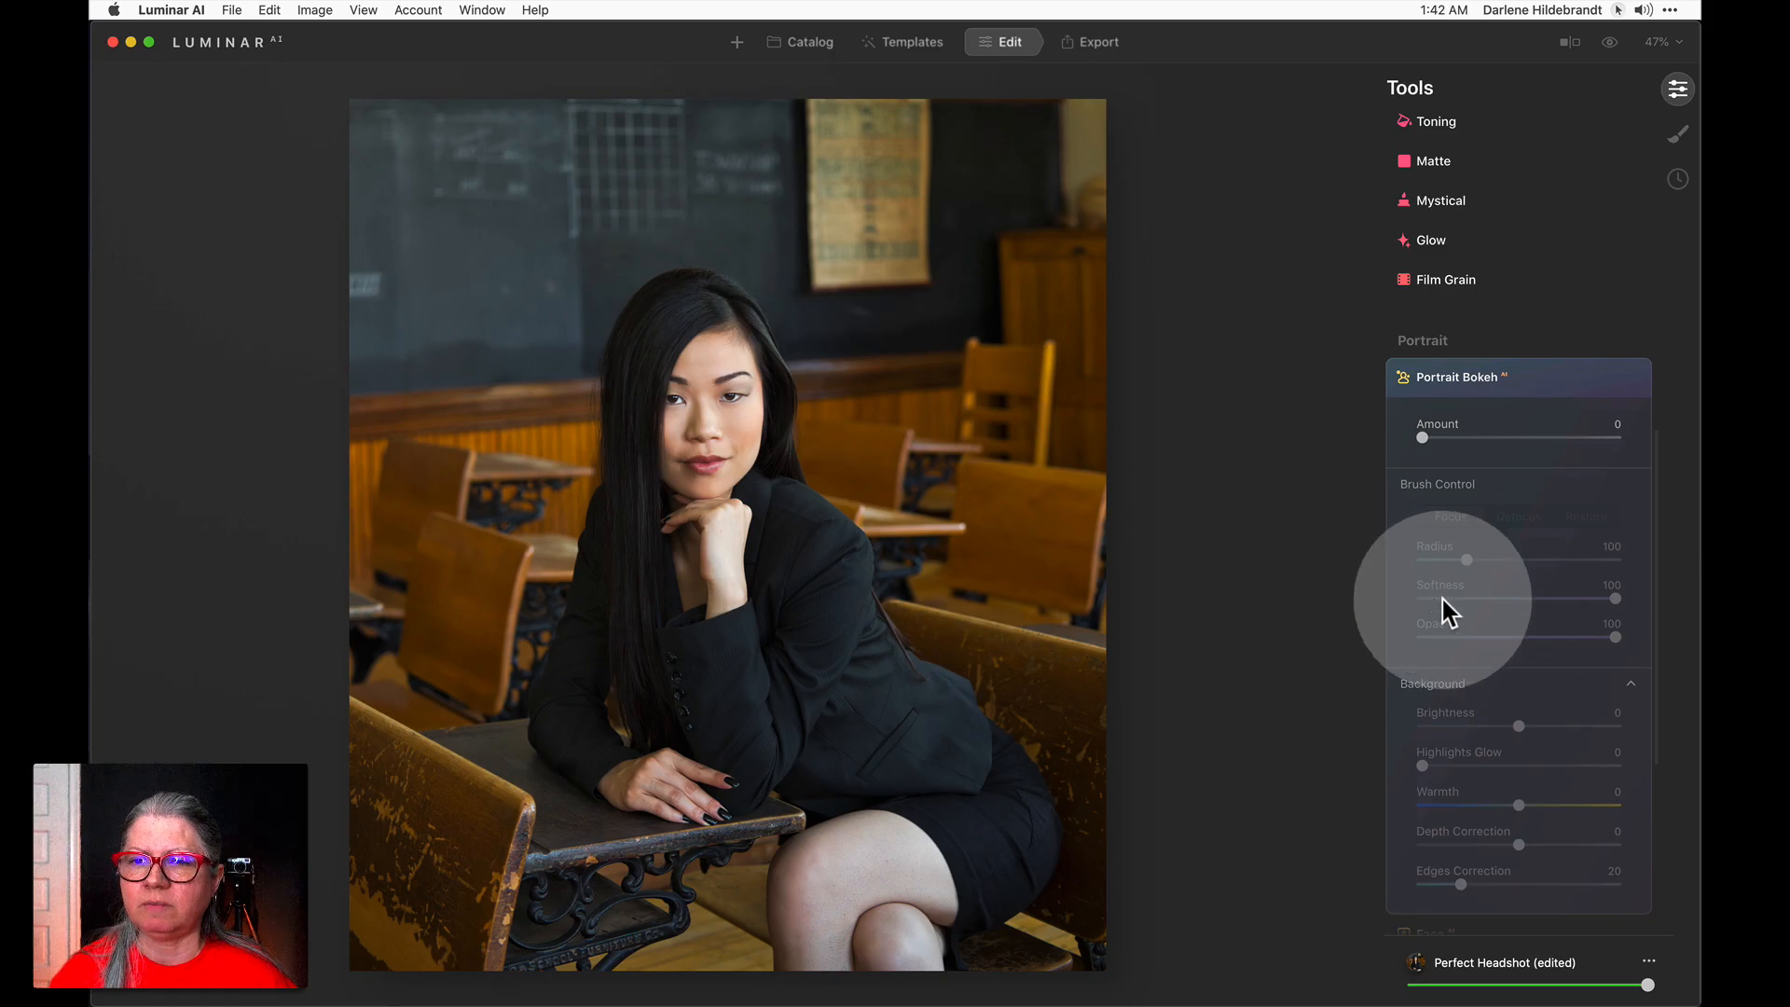
left_click_drag(1421, 437, 1530, 437)
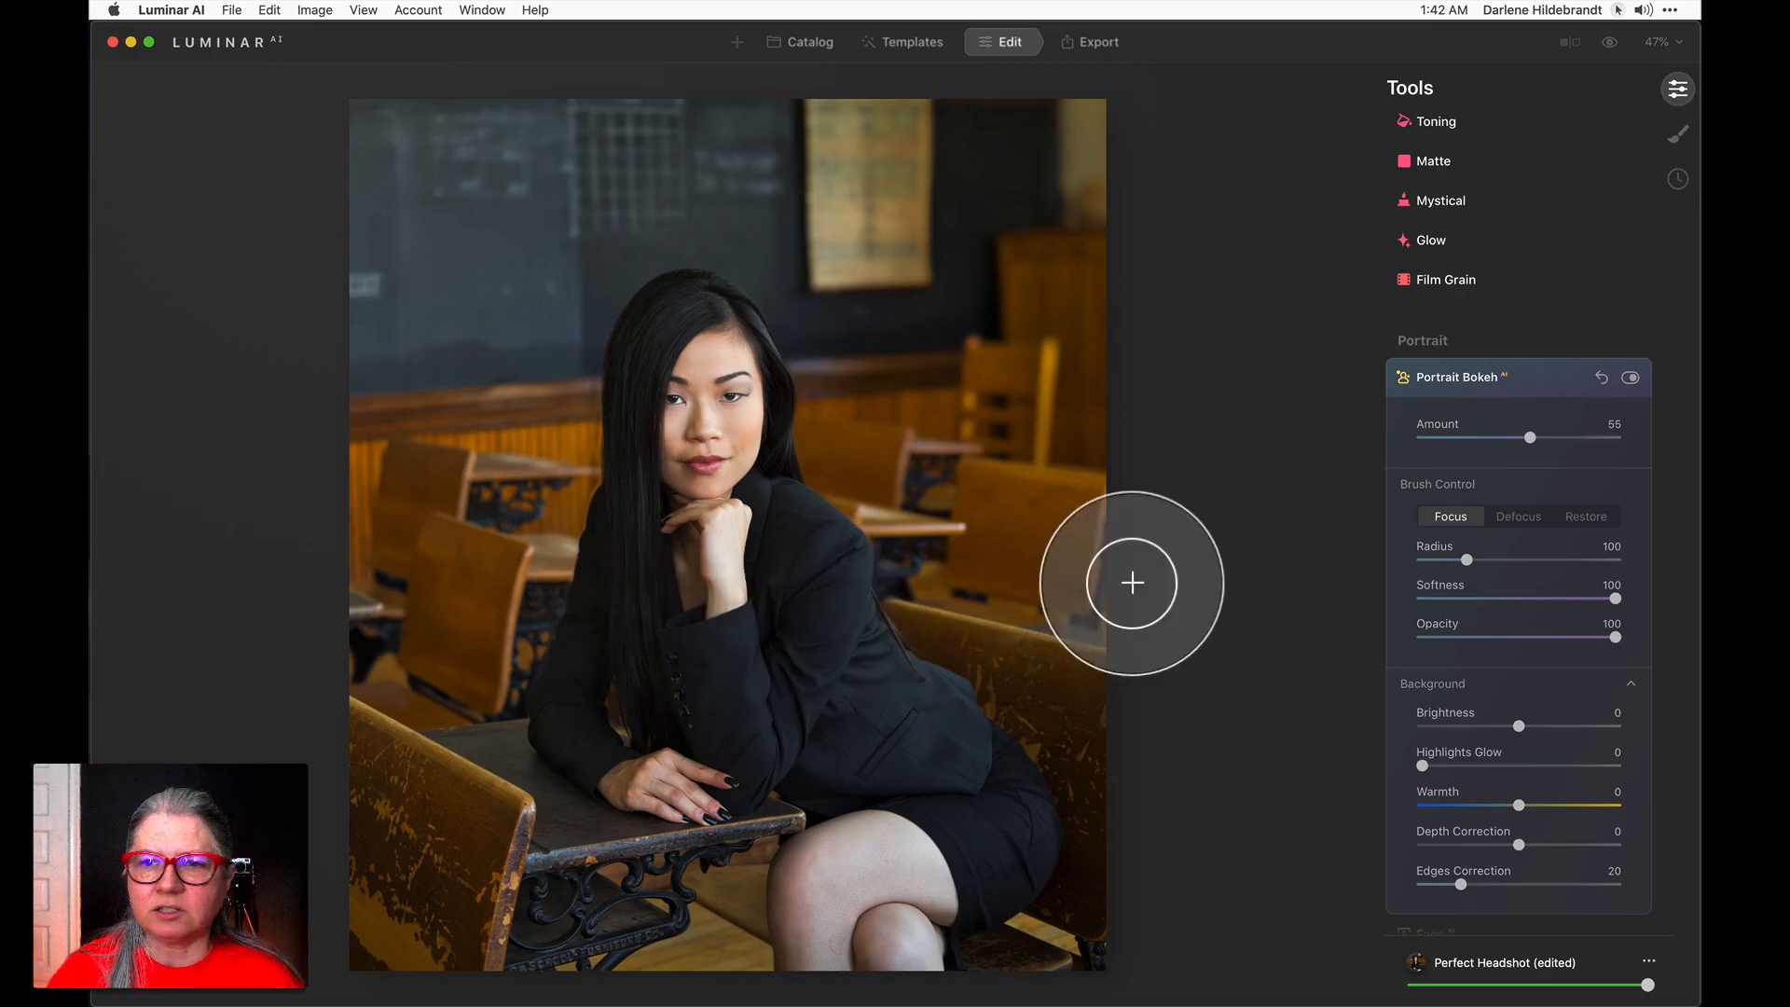
Set the classroom background's Brightness to -36, Warmth to -9 and Depth Correction to -24, and raise the bokeh Amount to 79.
scroll(1497, 457, "down", 1)
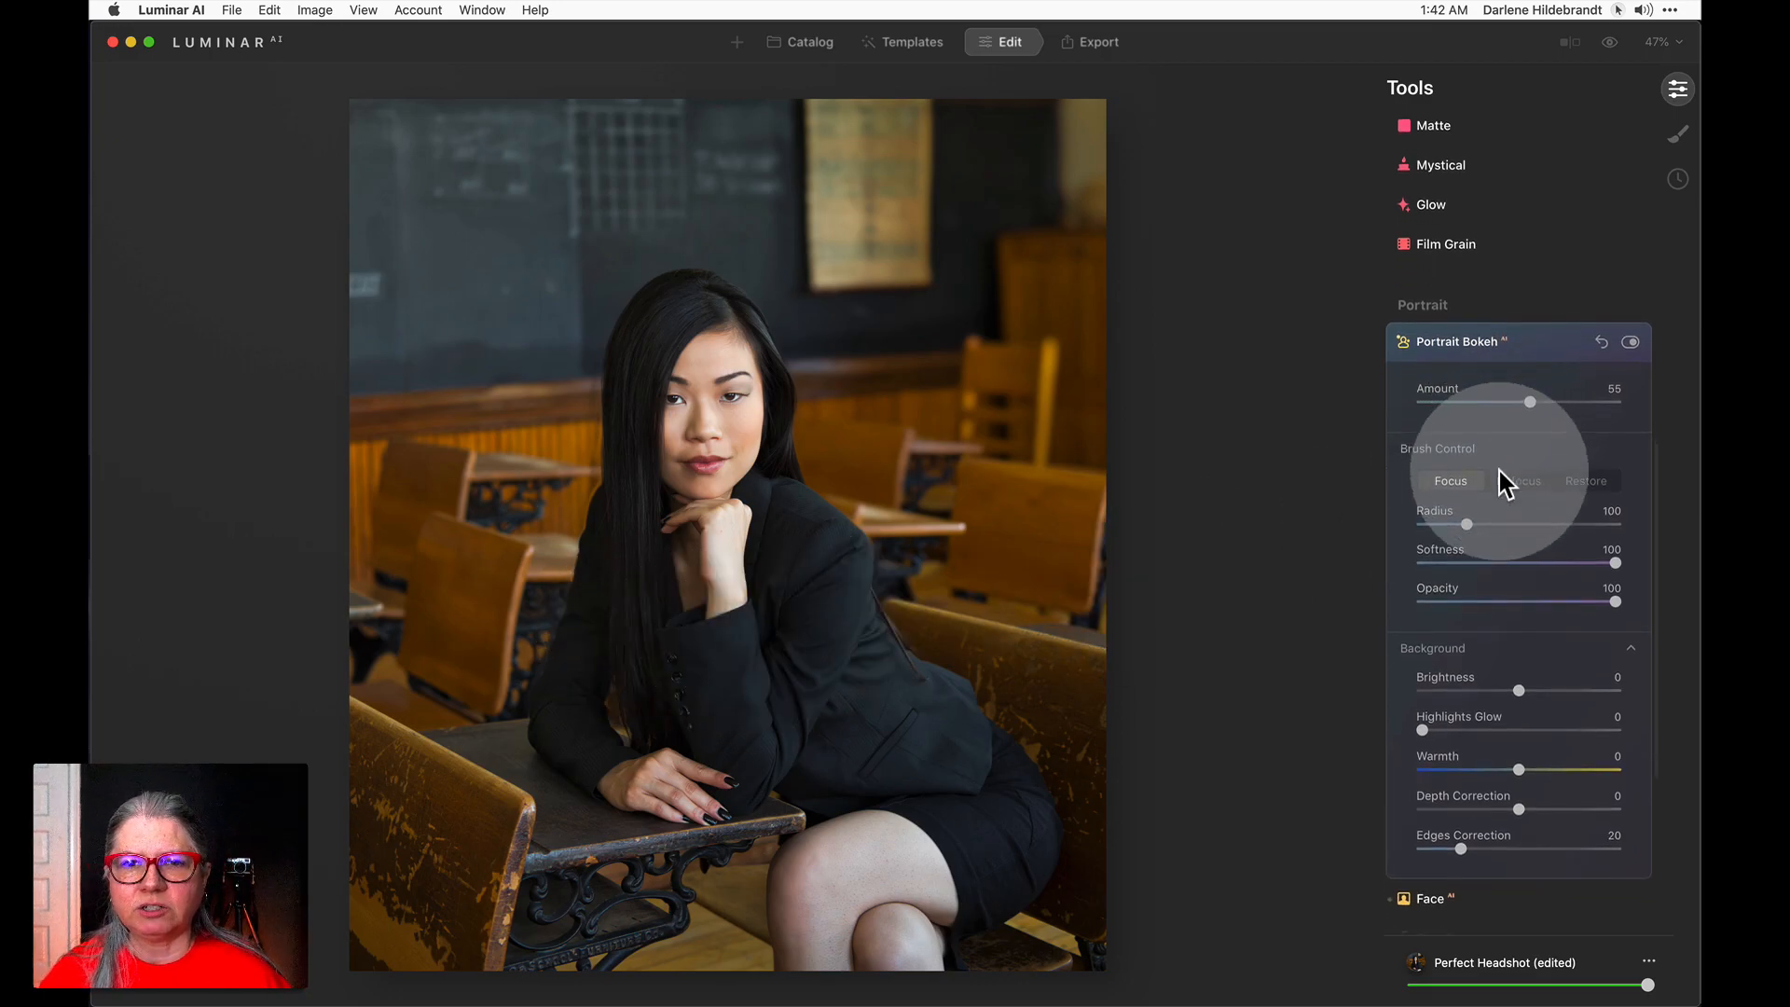
left_click(1480, 689)
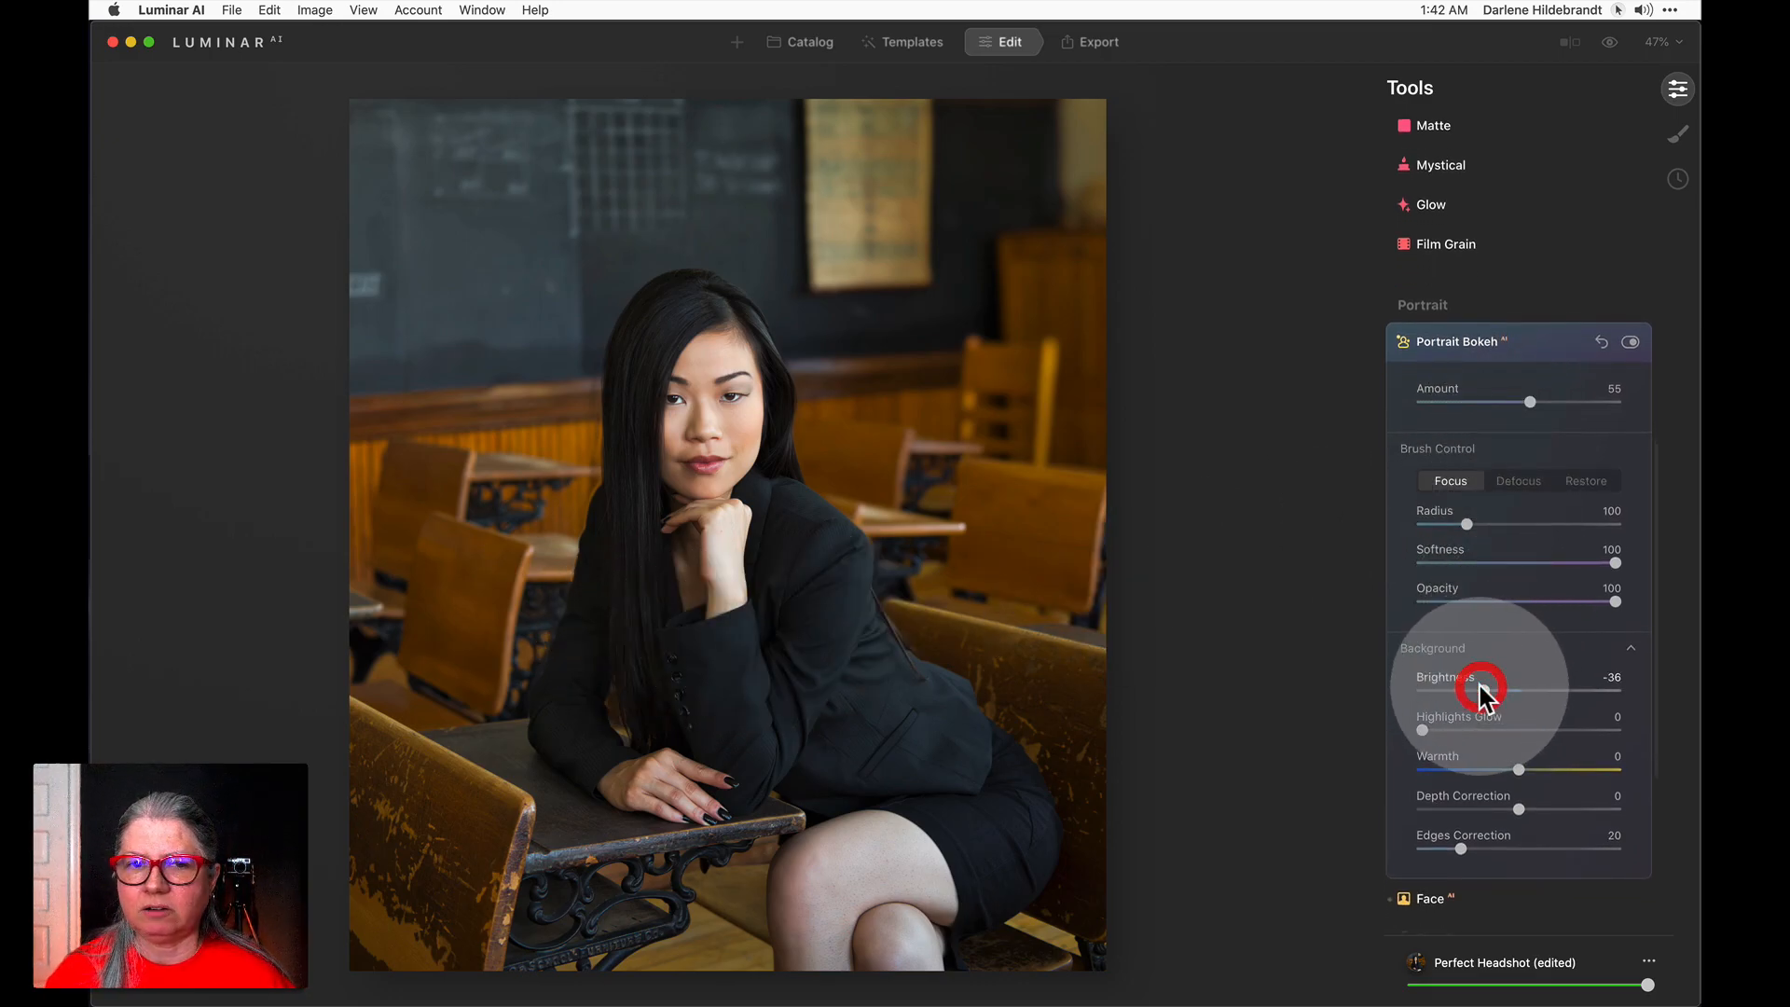
left_click(1508, 769)
left_click_drag(1521, 809, 1495, 807)
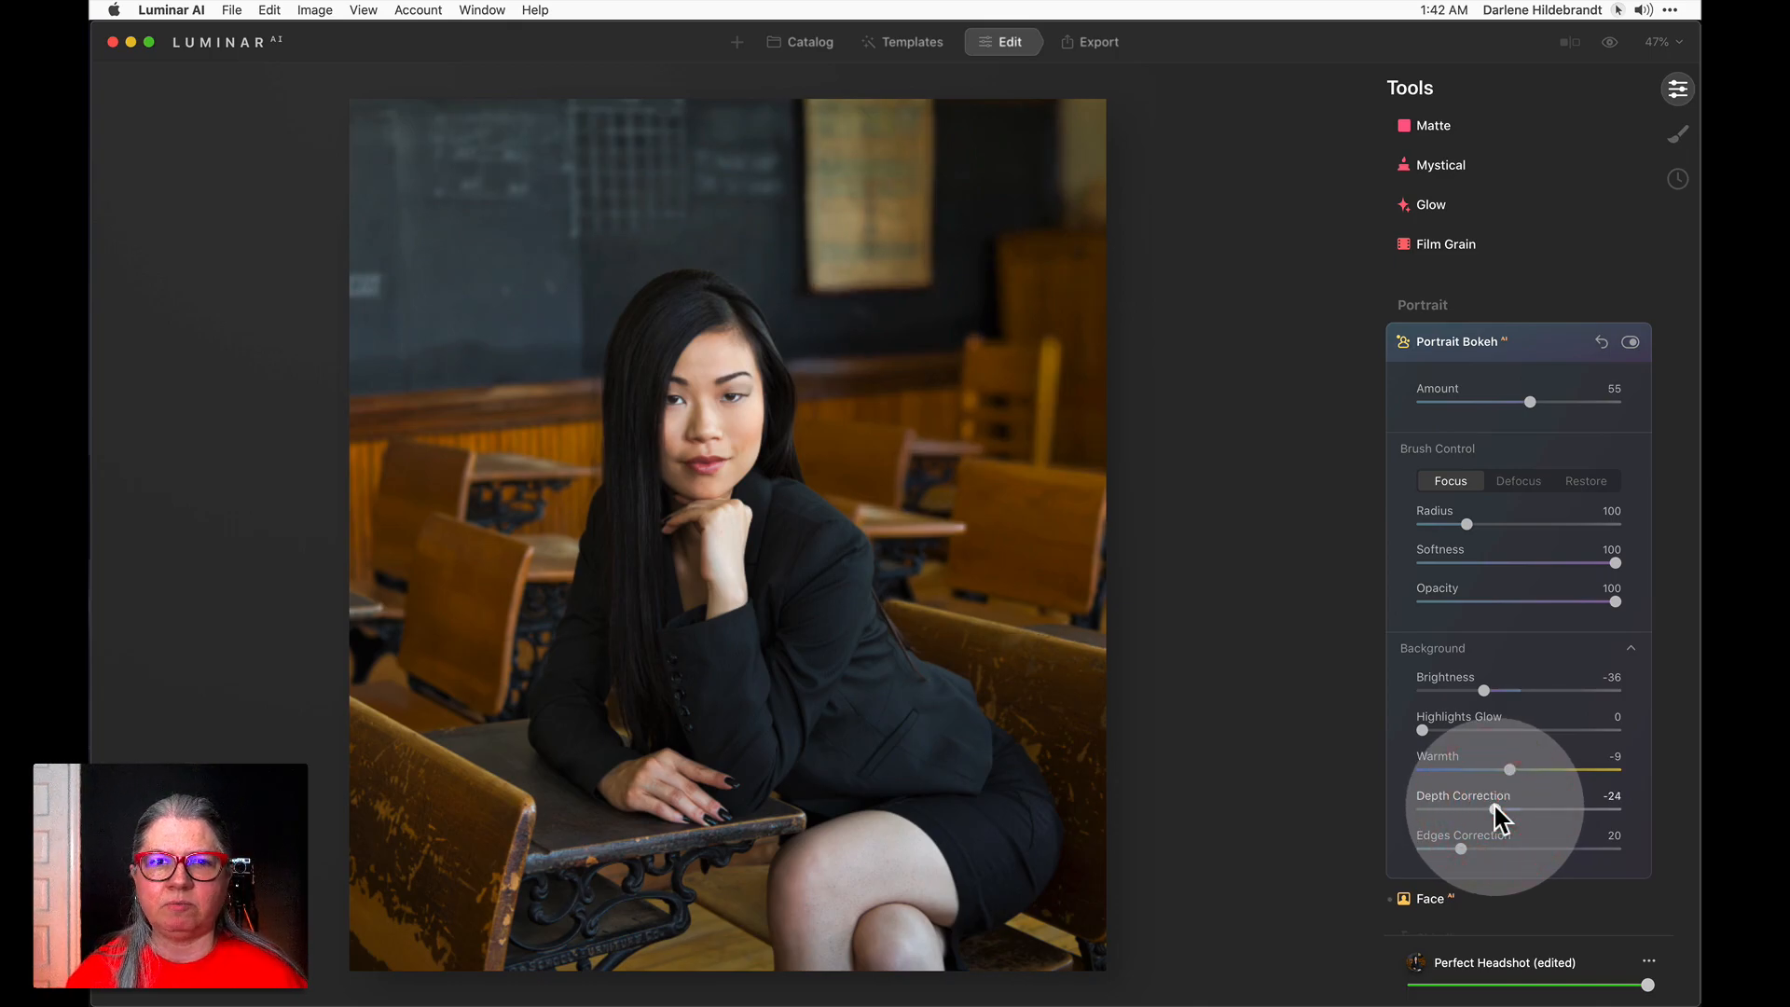
left_click_drag(1568, 400, 1580, 401)
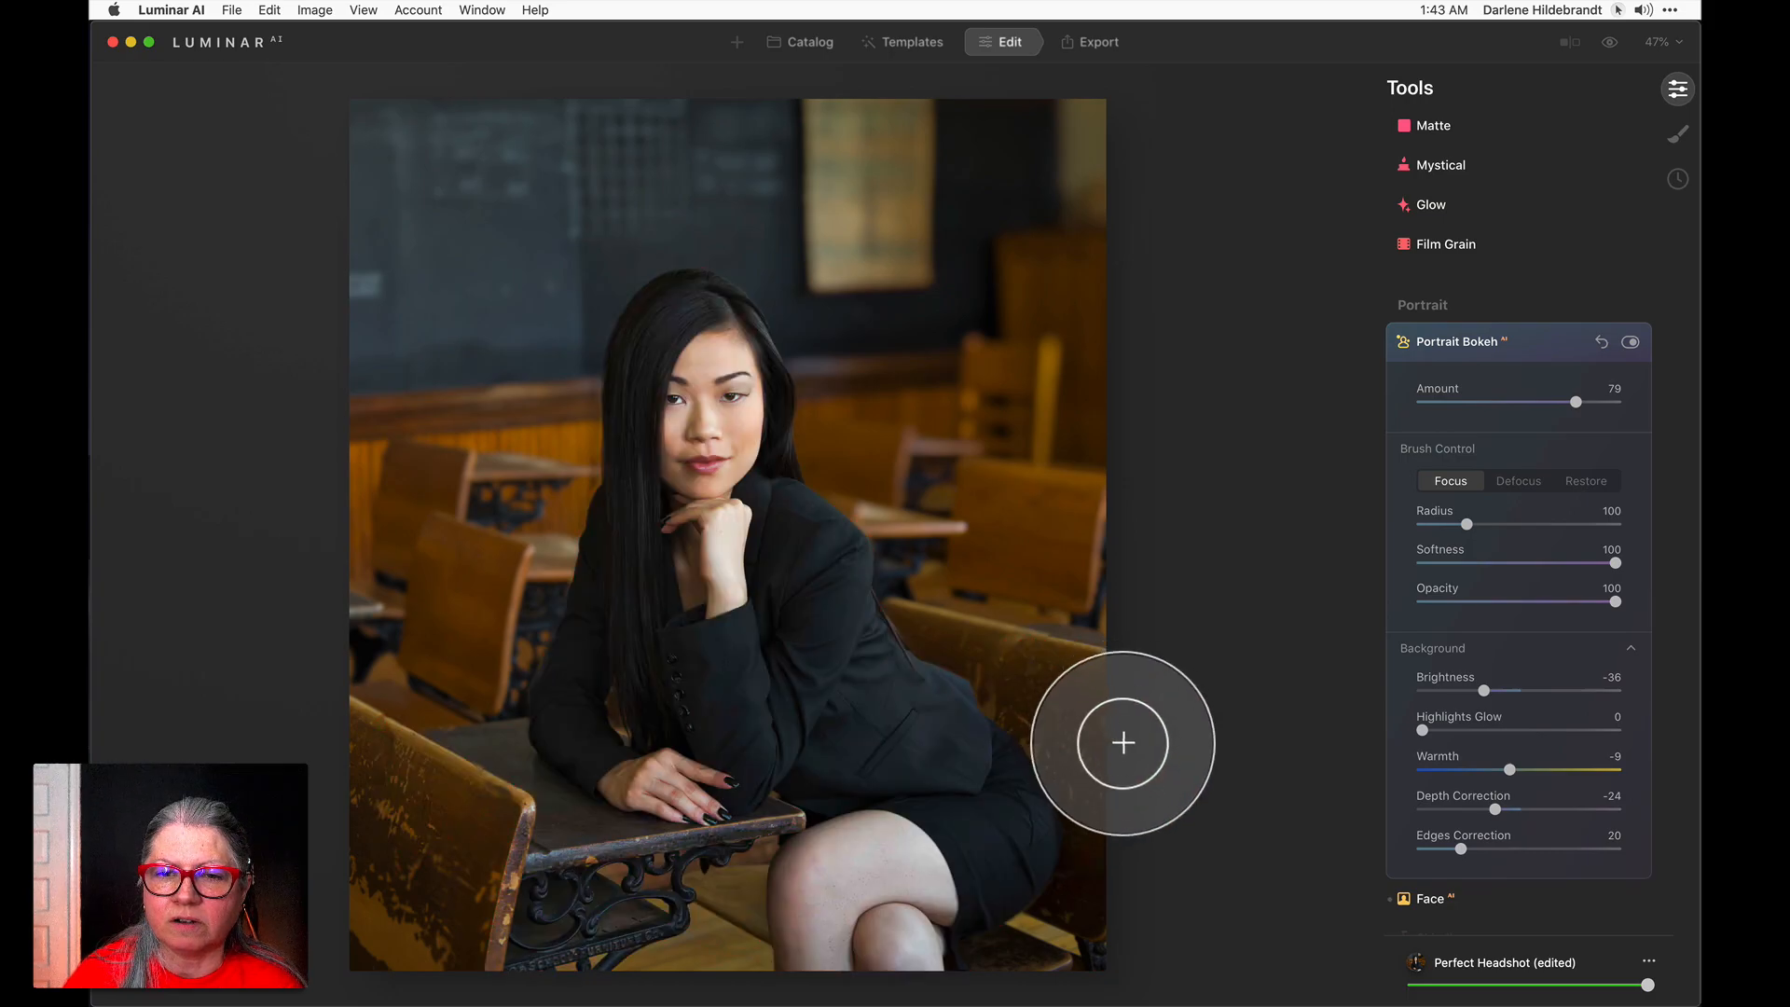
Paint the bench back behind the seated woman out of focus with the Defocus brush at opacity 53, reducing the radius to 76.
left_click(1518, 481)
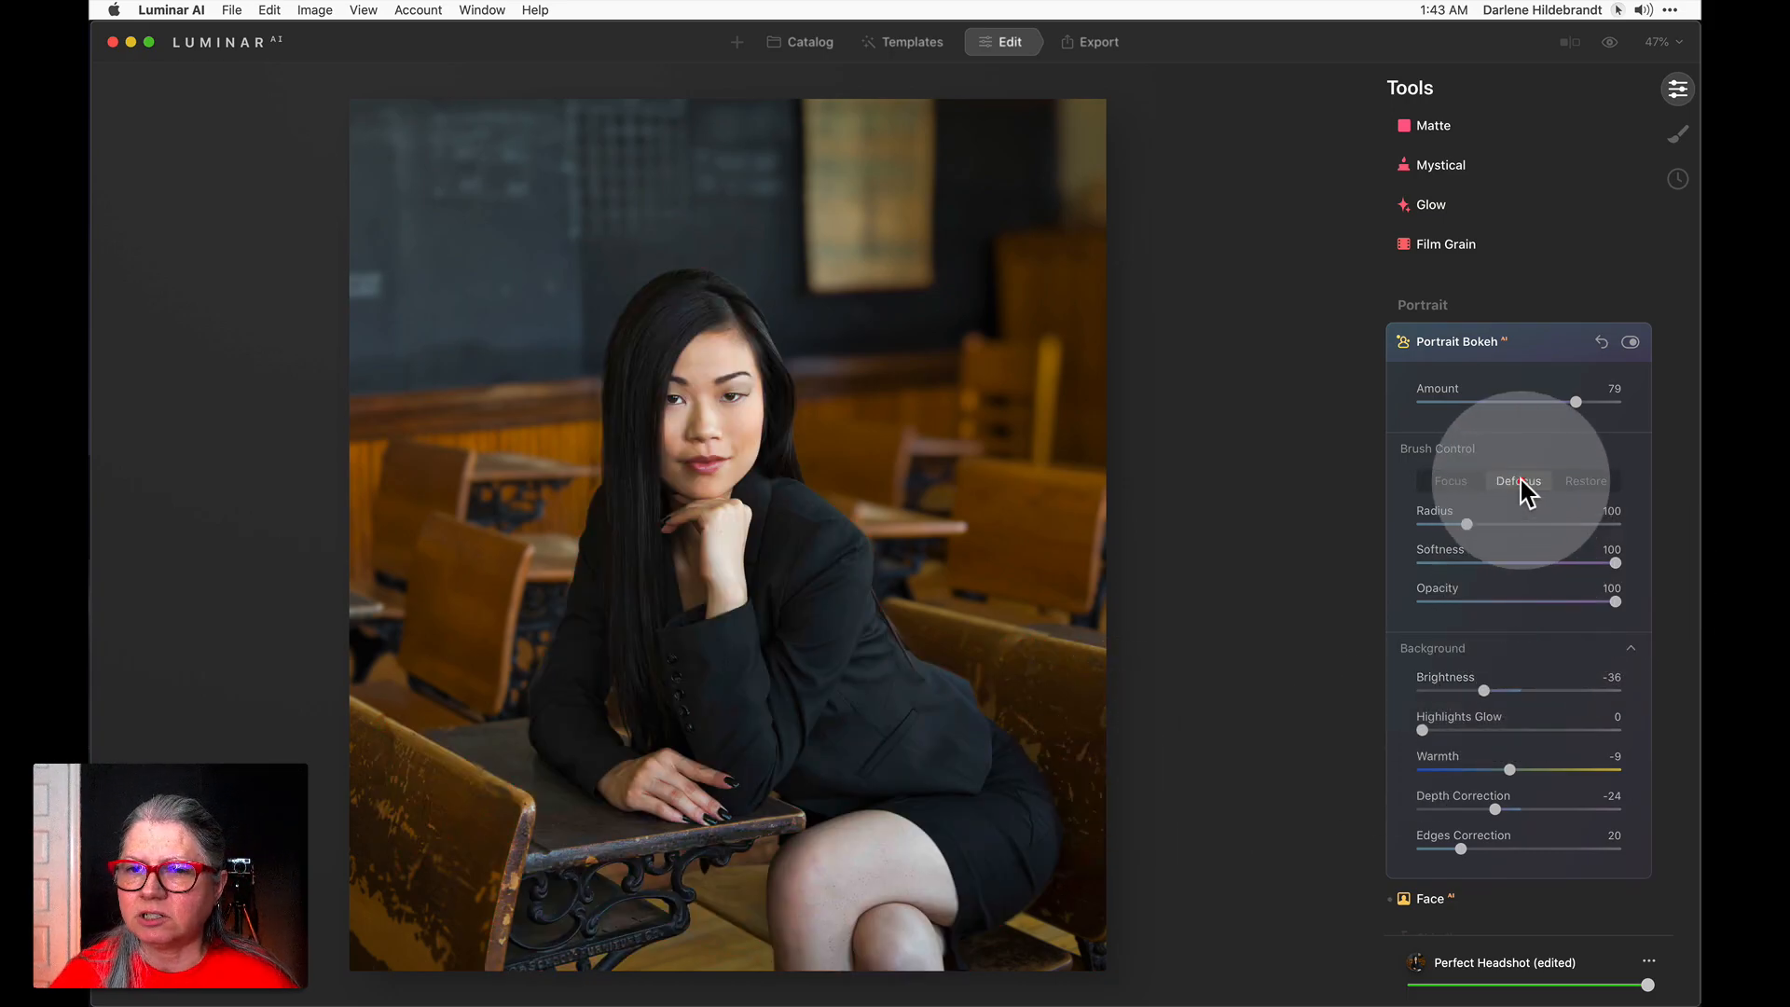
left_click(1524, 601)
mouse_move(970, 651)
left_mouse_down()
mouse_move(1025, 637)
mouse_move(988, 586)
mouse_move(1048, 629)
left_mouse_up()
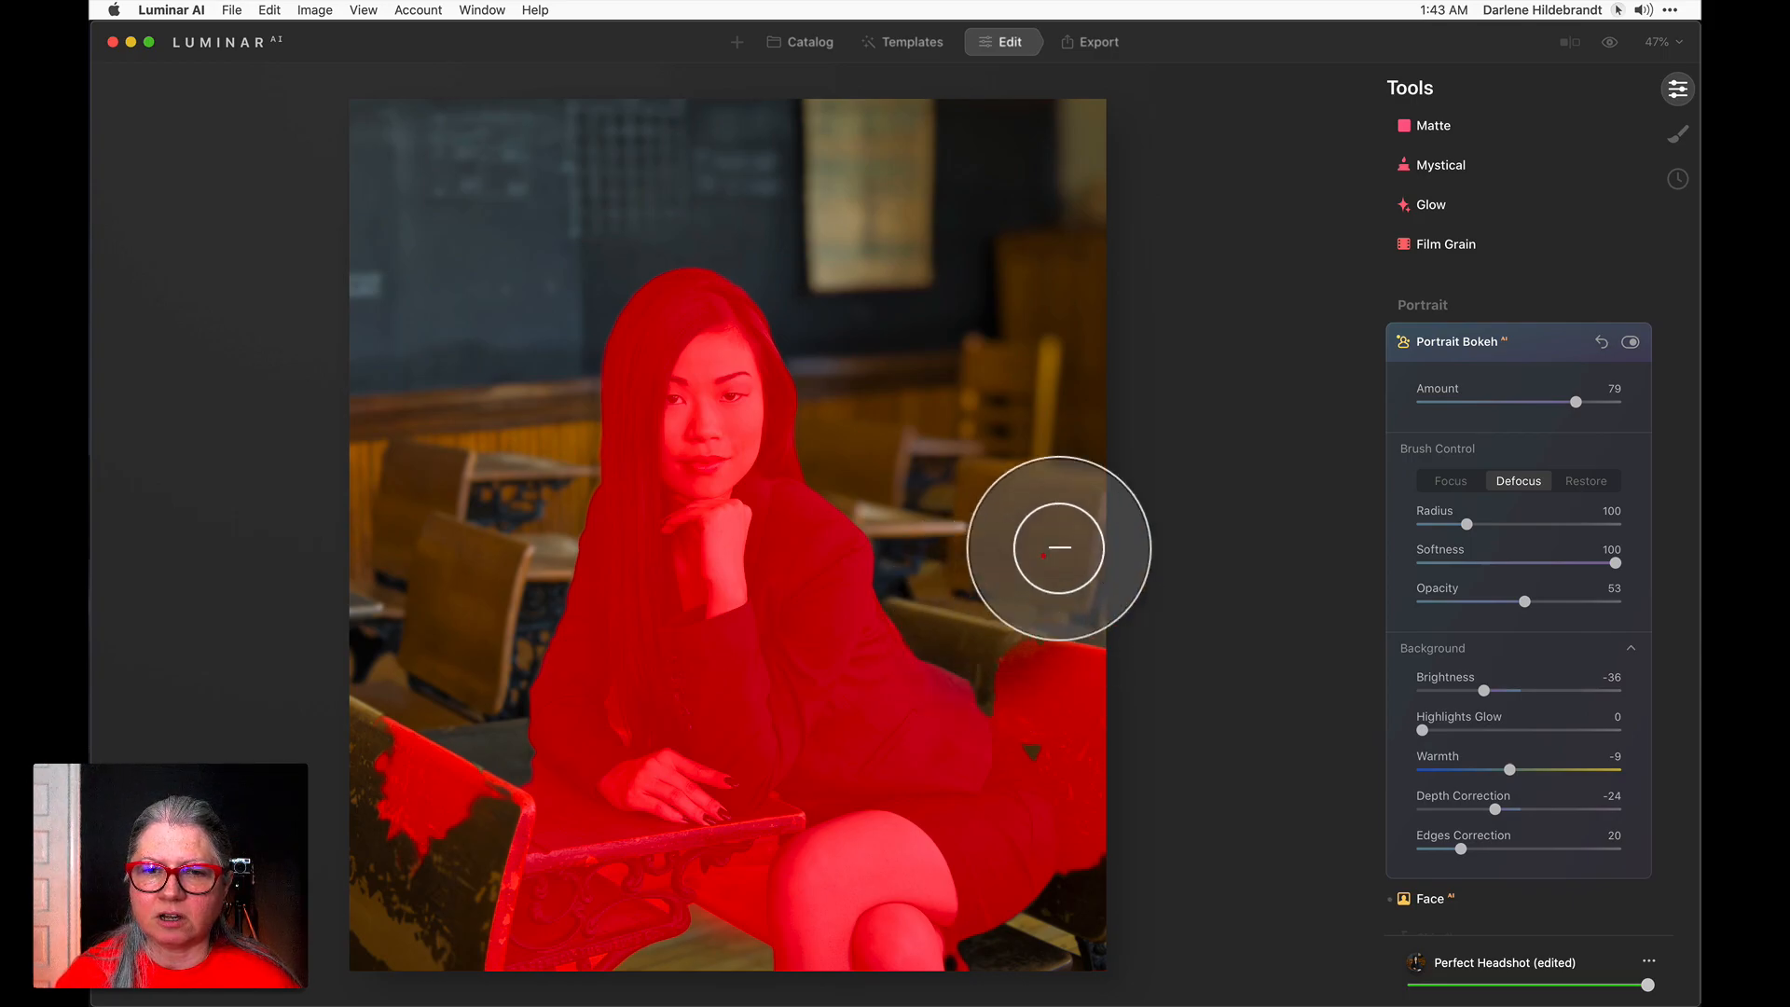
key("bracketleft")
key("bracketleft")
key("bracketleft")
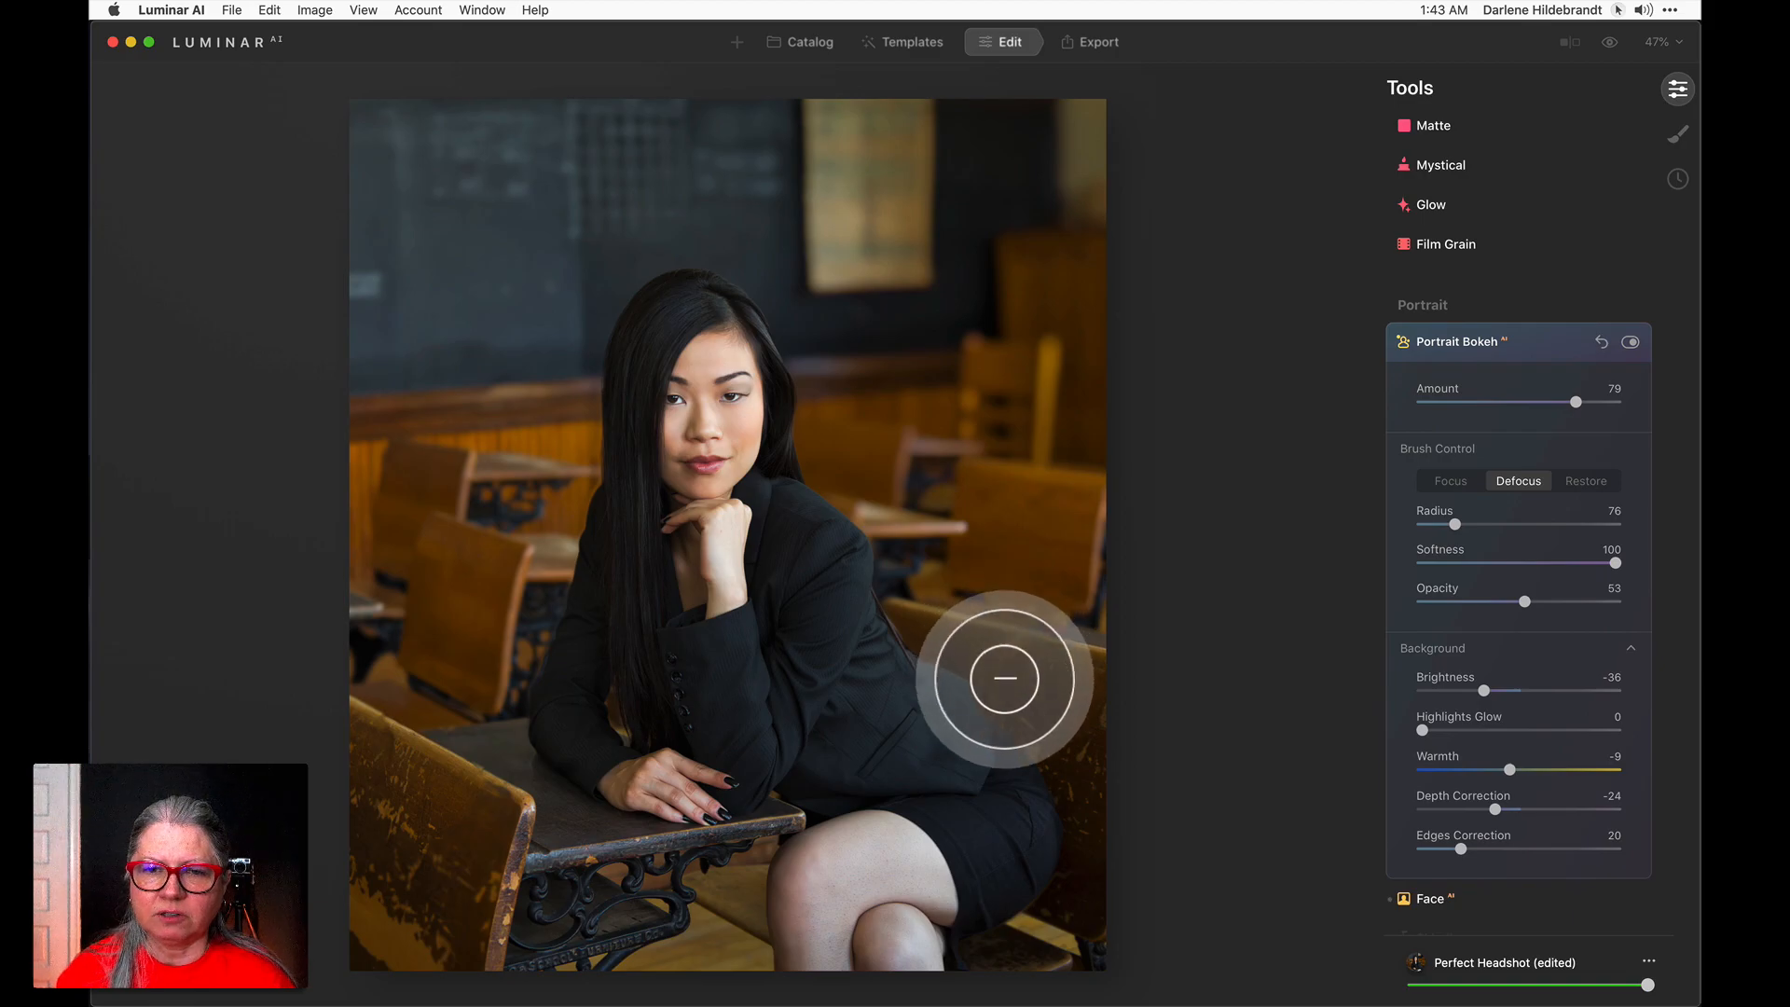
left_click_drag(1046, 627, 1063, 582)
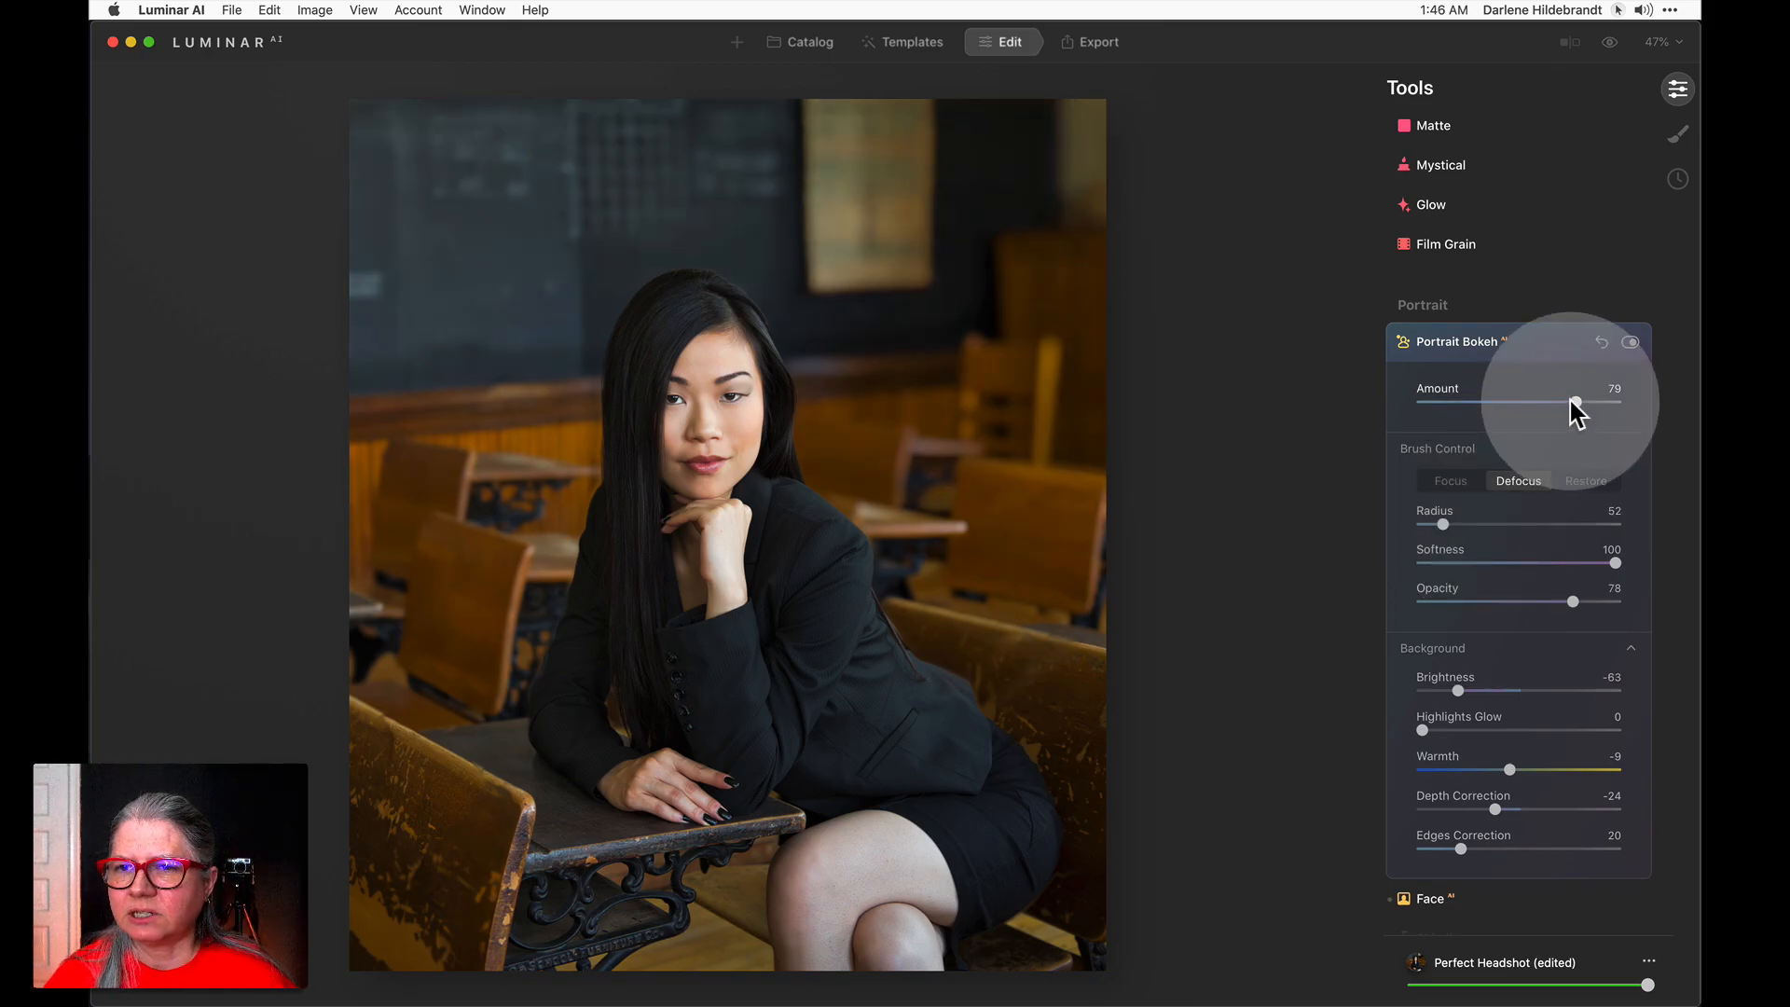
Raise the classroom portrait's bokeh Amount to 100 and set its Depth Correction to -51.
left_click_drag(1569, 401, 1626, 400)
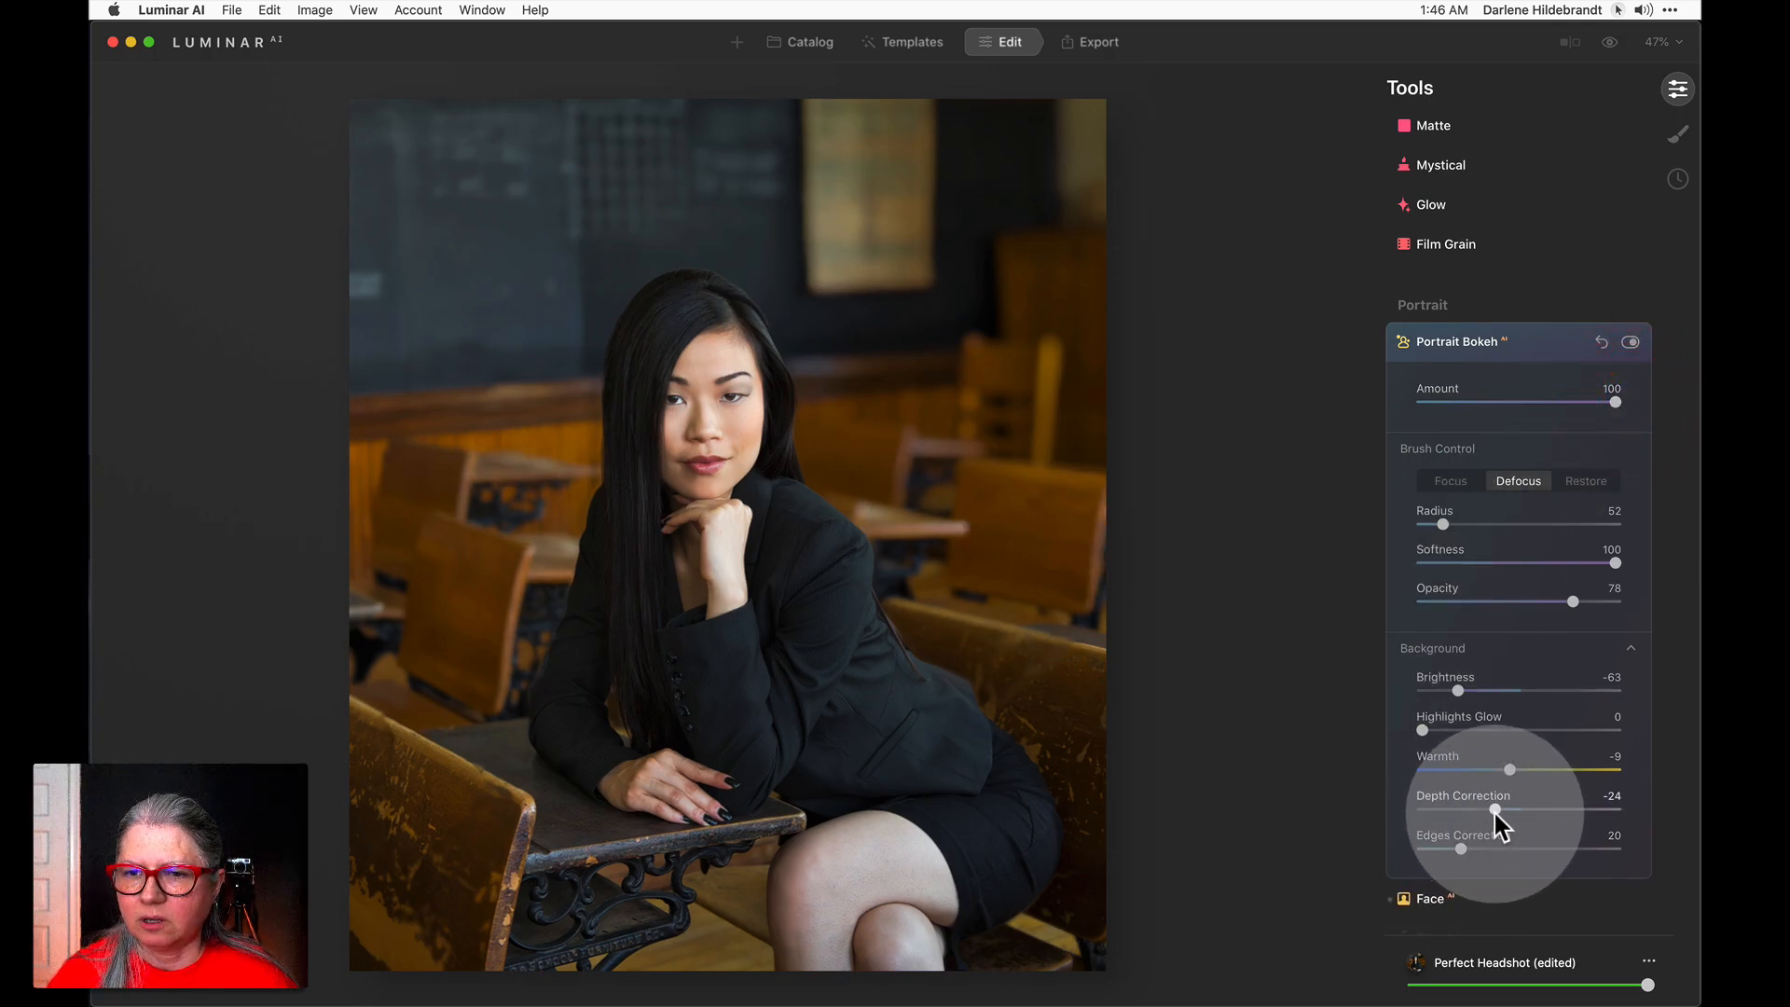
left_click_drag(1495, 809, 1440, 811)
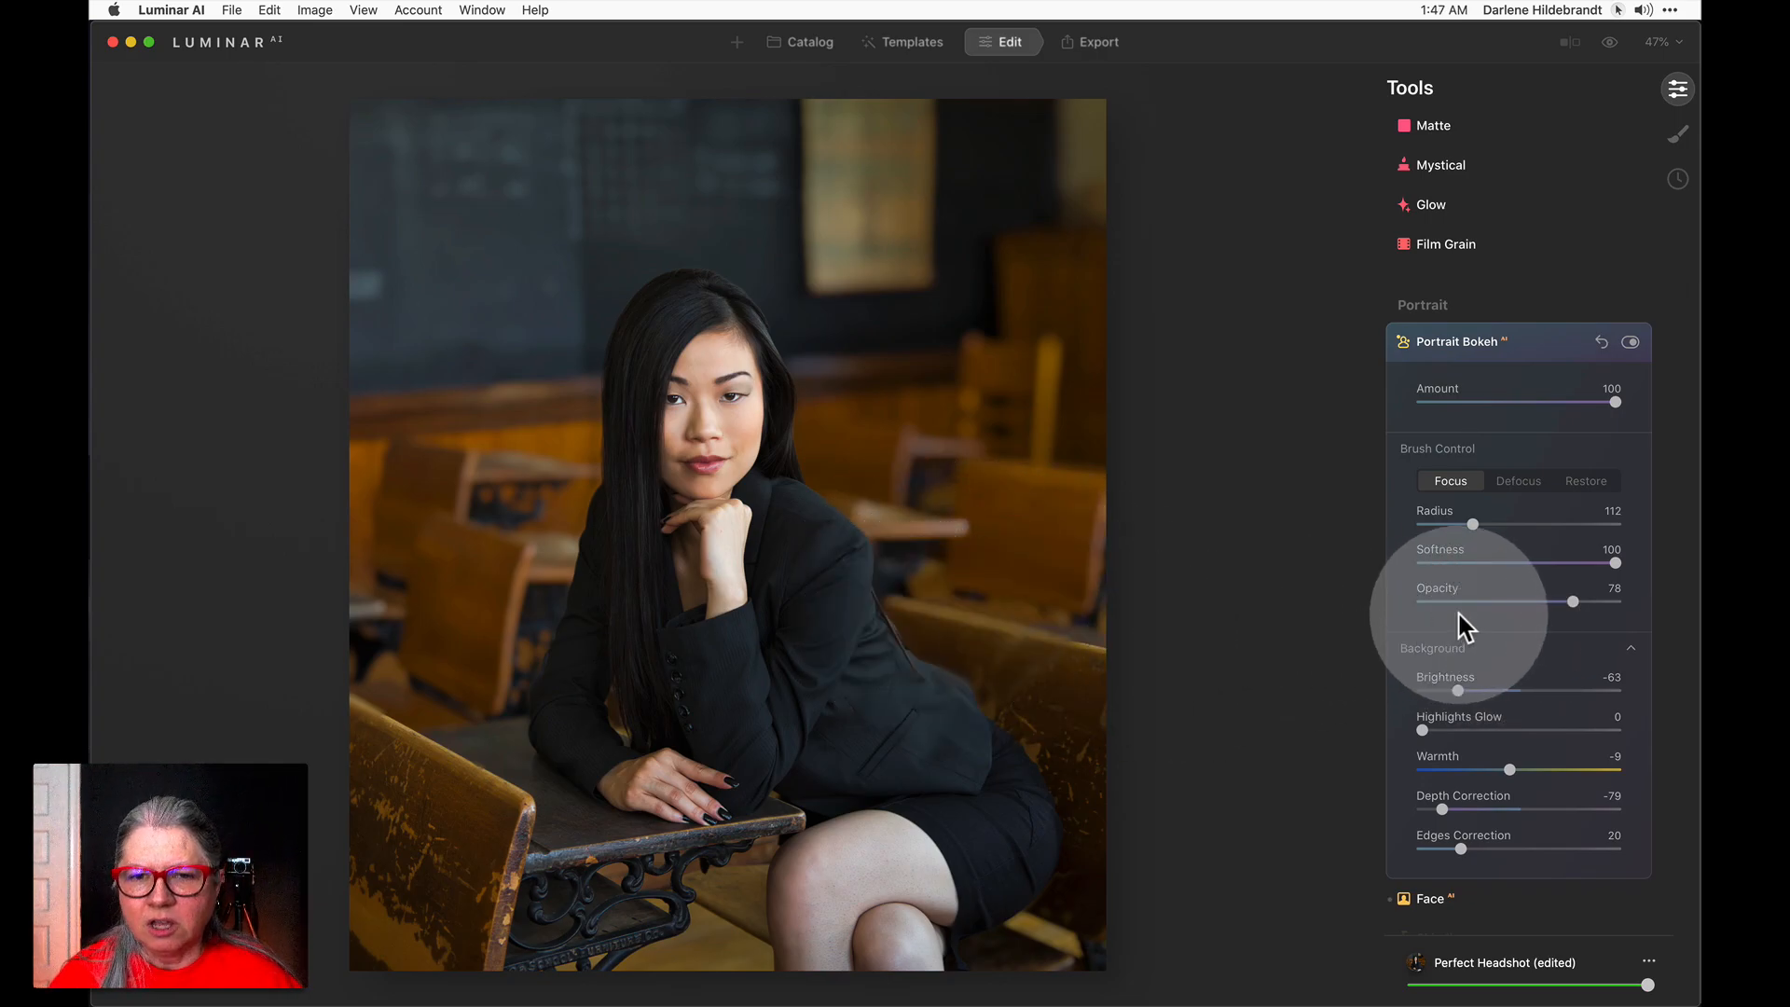
left_click_drag(1442, 807, 1469, 804)
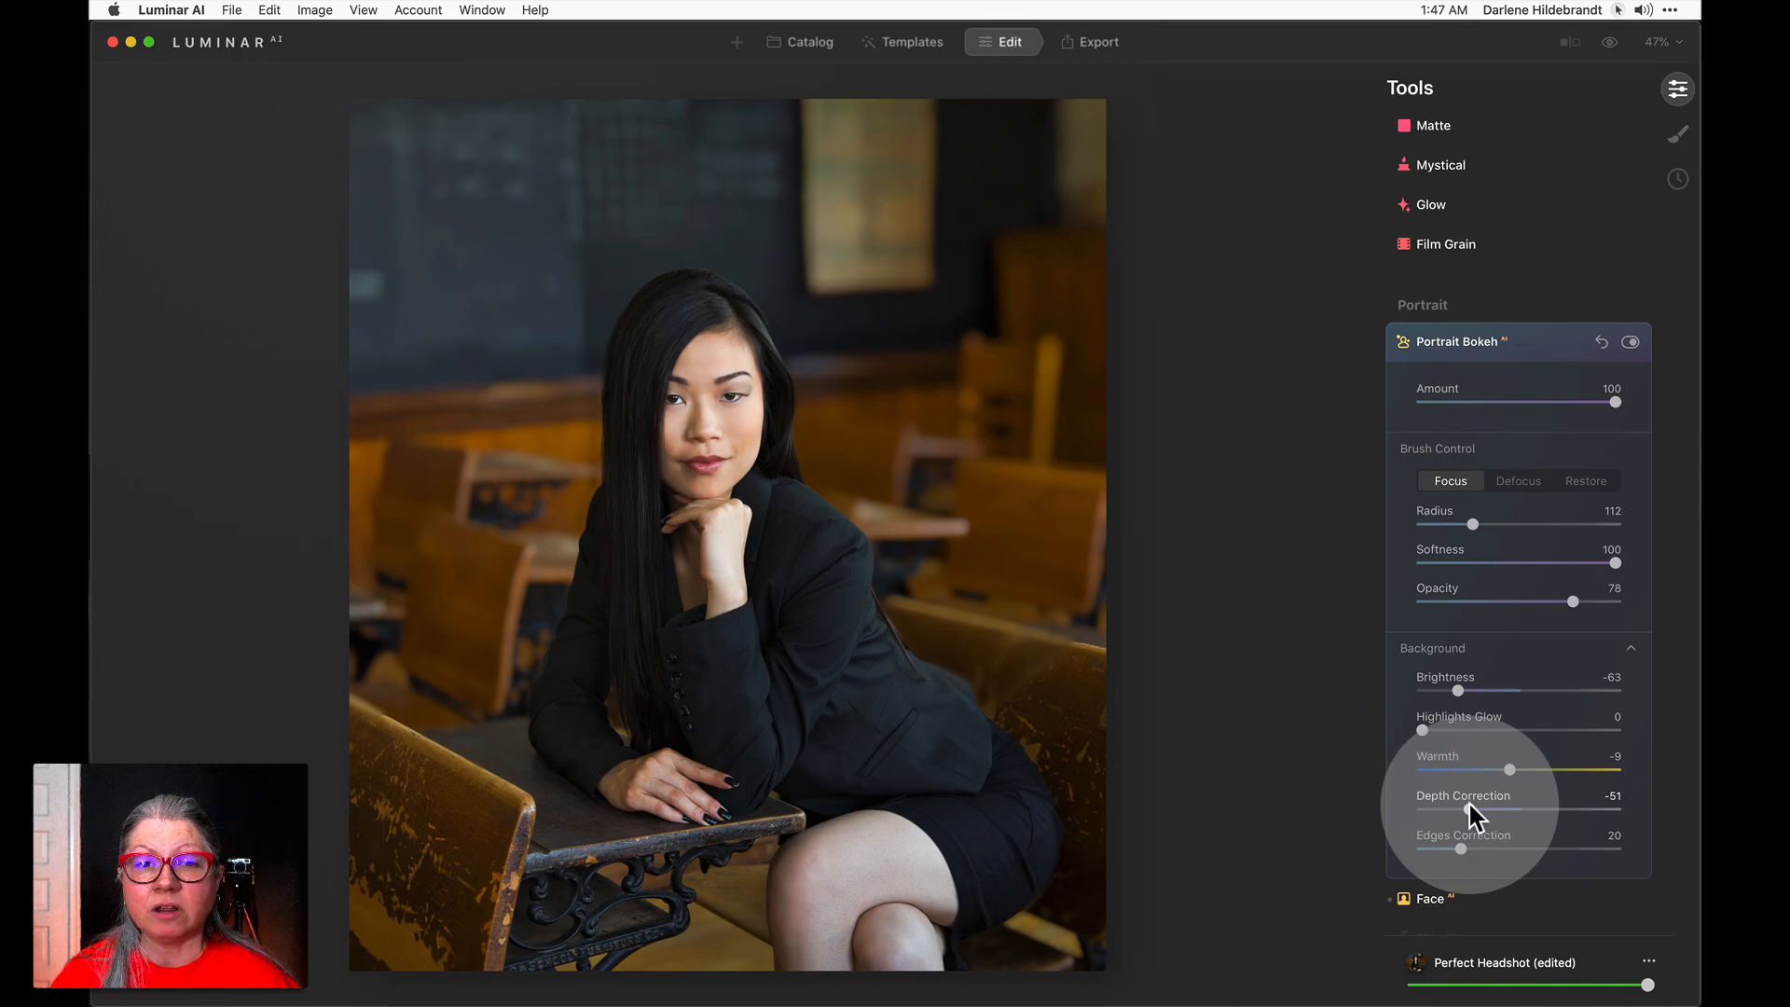
Brighten the seated woman's face by setting Face Light to 72.
left_click(1428, 898)
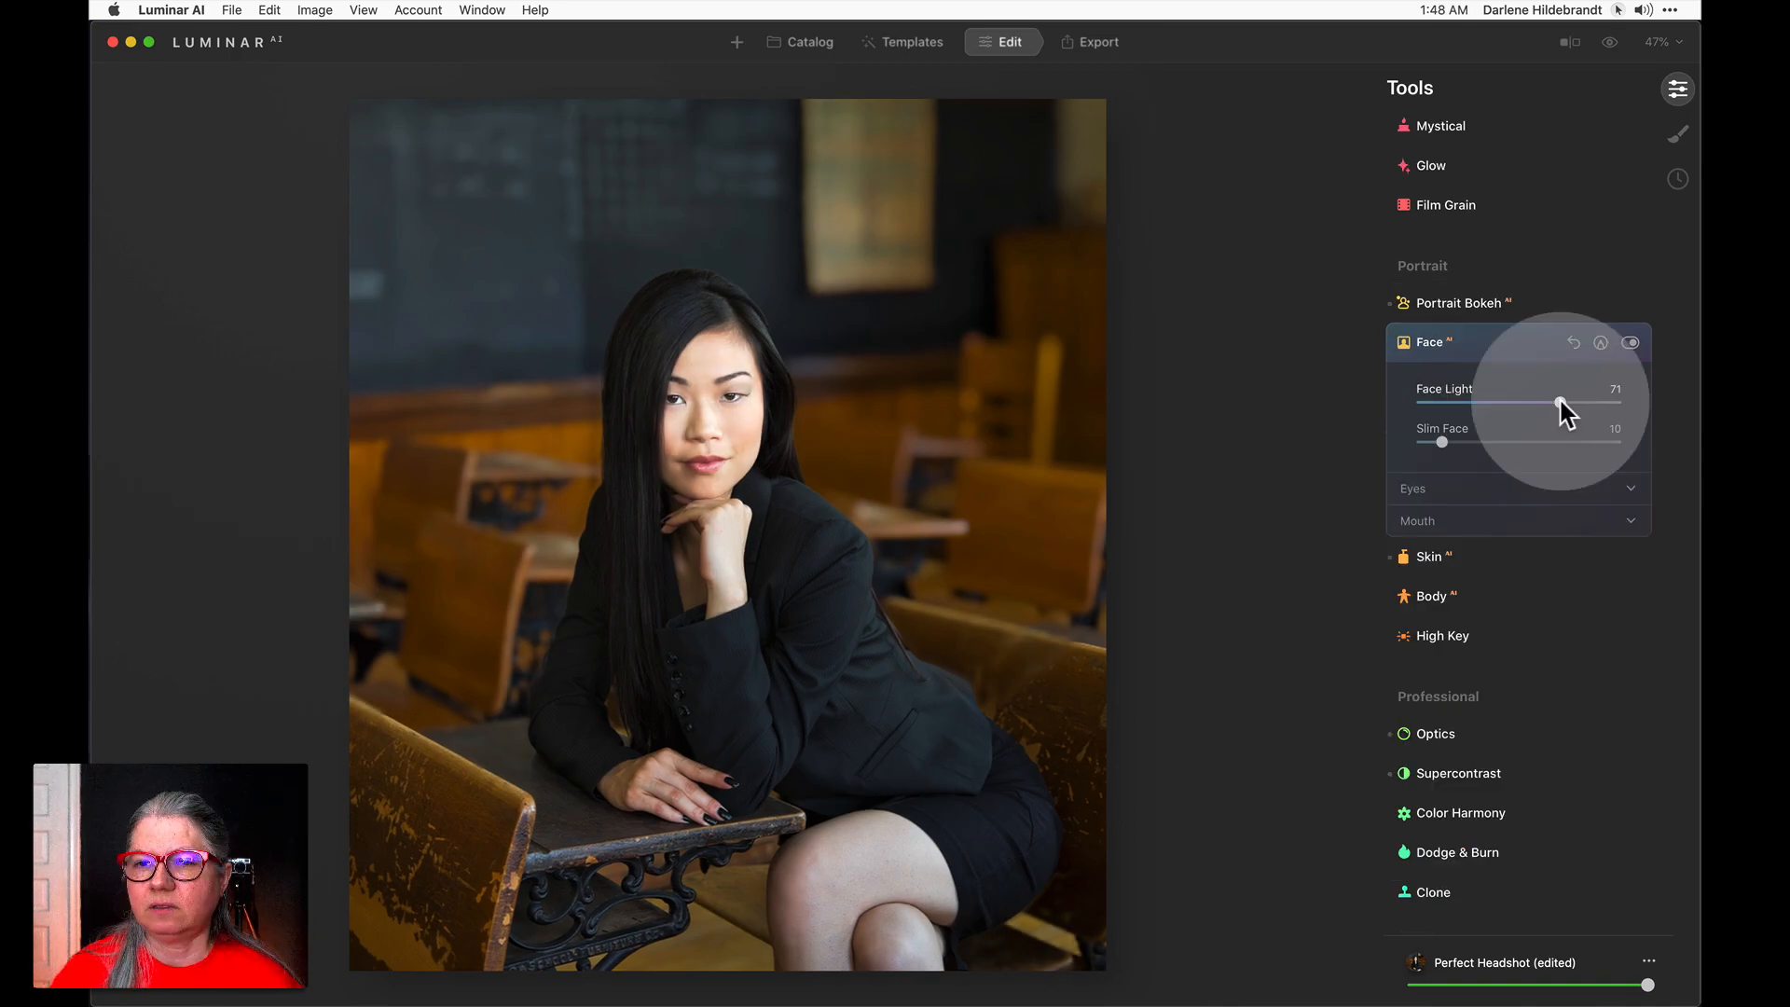
left_click_drag(1473, 395, 1562, 391)
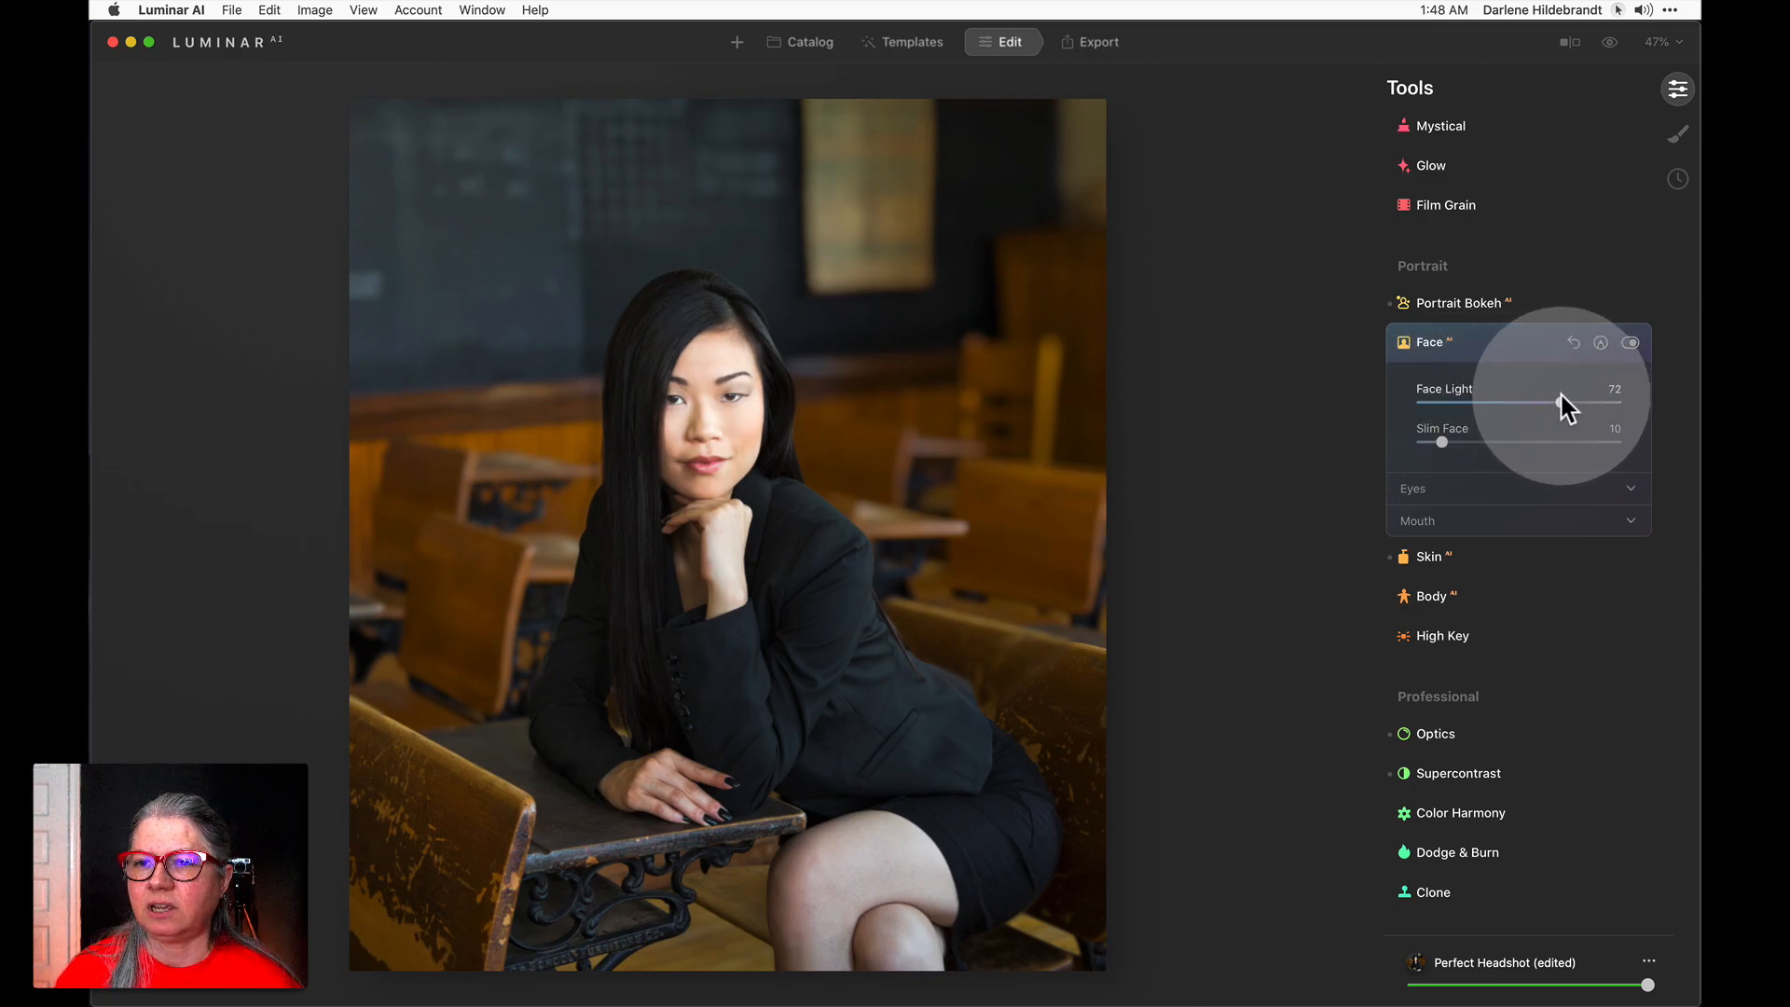
left_click(1560, 398)
Set the classroom portrait's Exposure to -0.71 and compare the result with the original photo.
scroll(1562, 397, "up", 1)
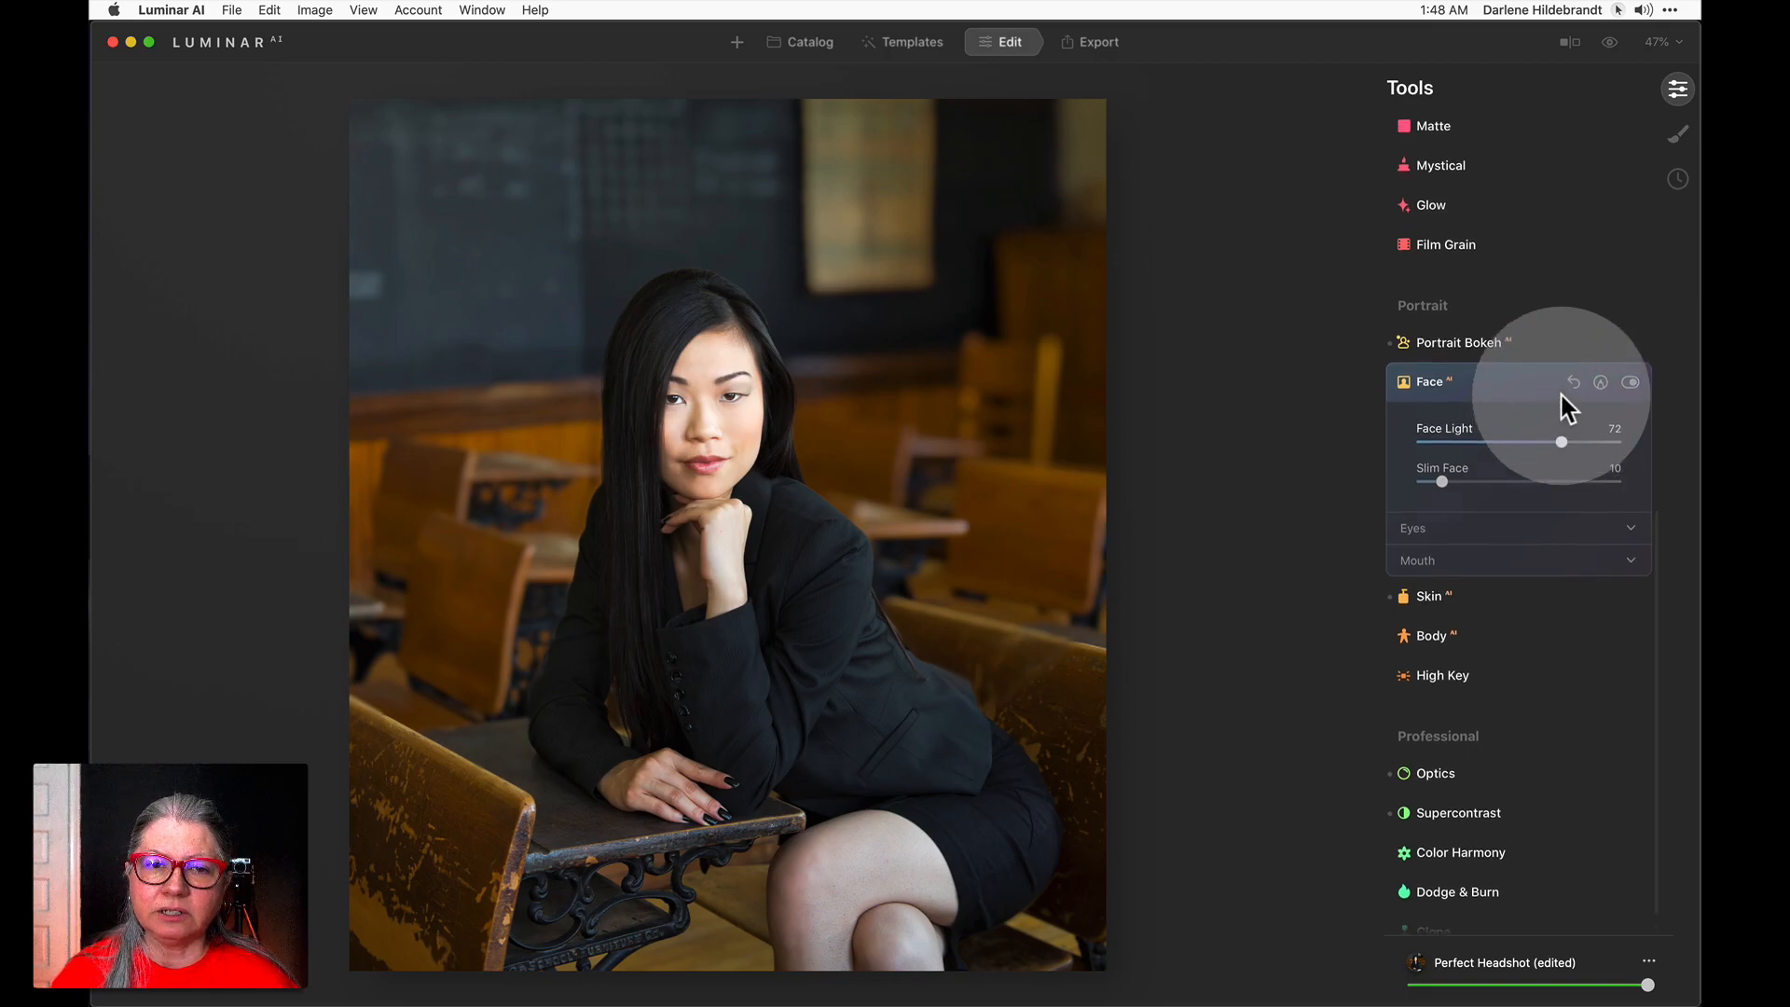
scroll(1562, 395, "up", 10)
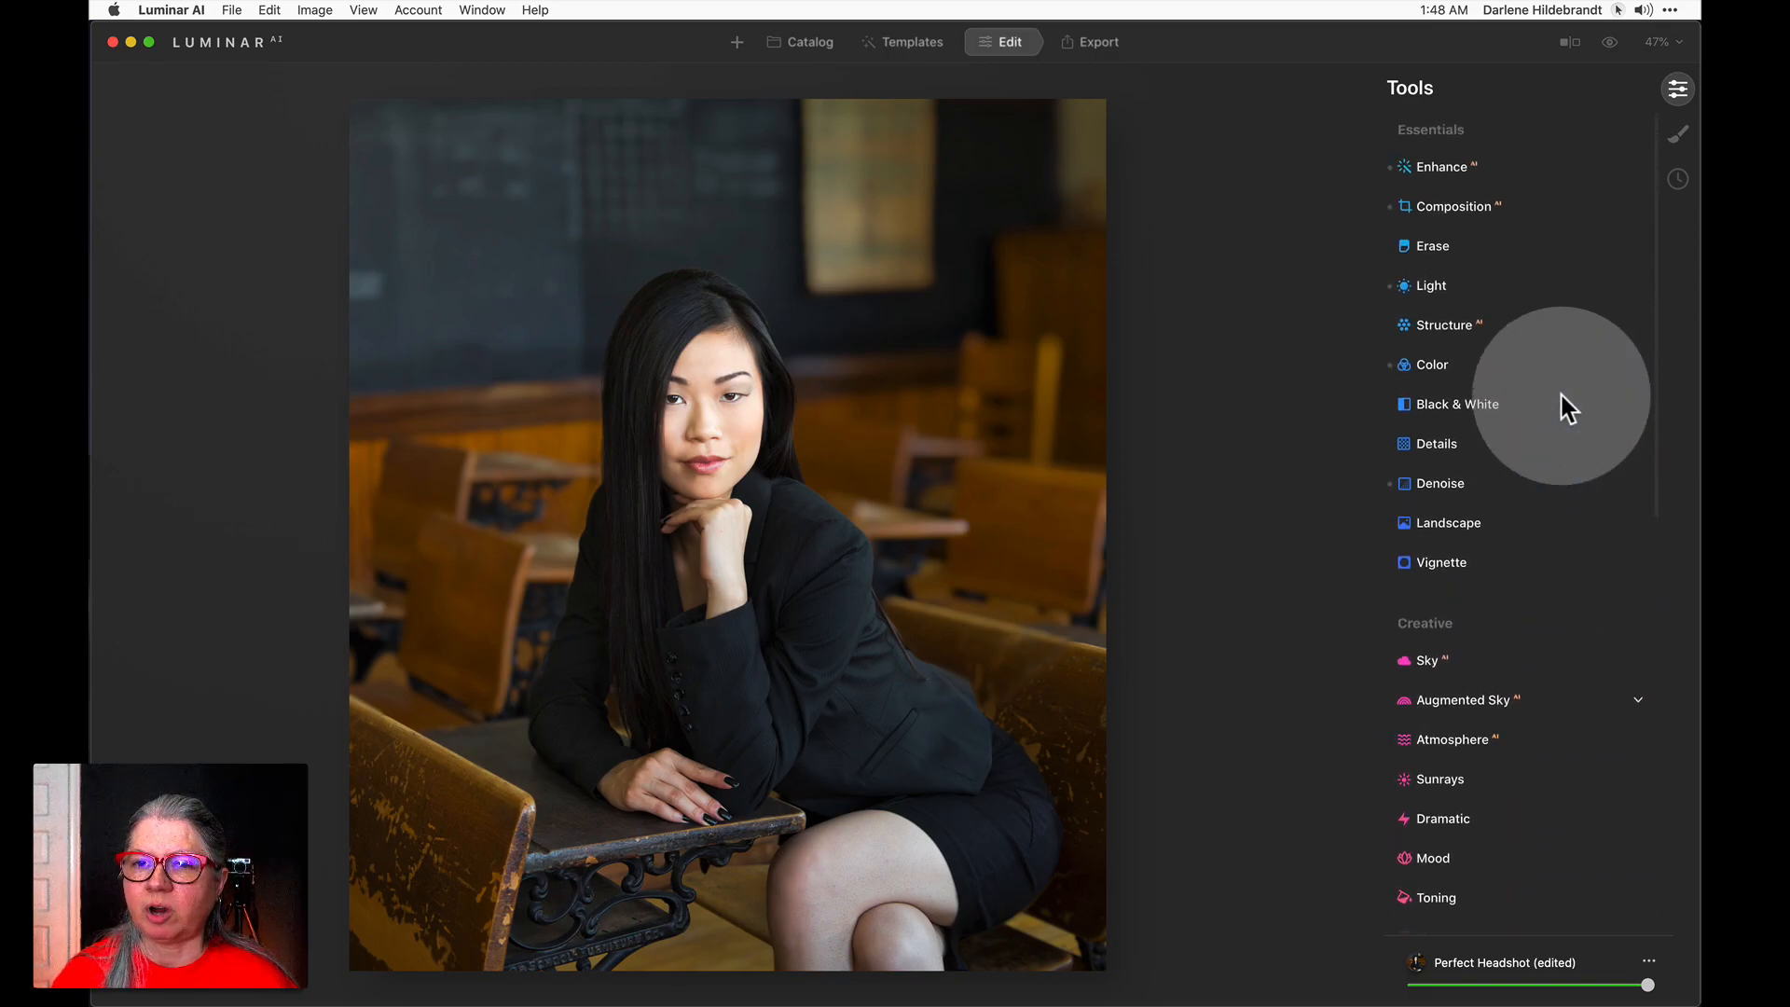
left_click(1452, 287)
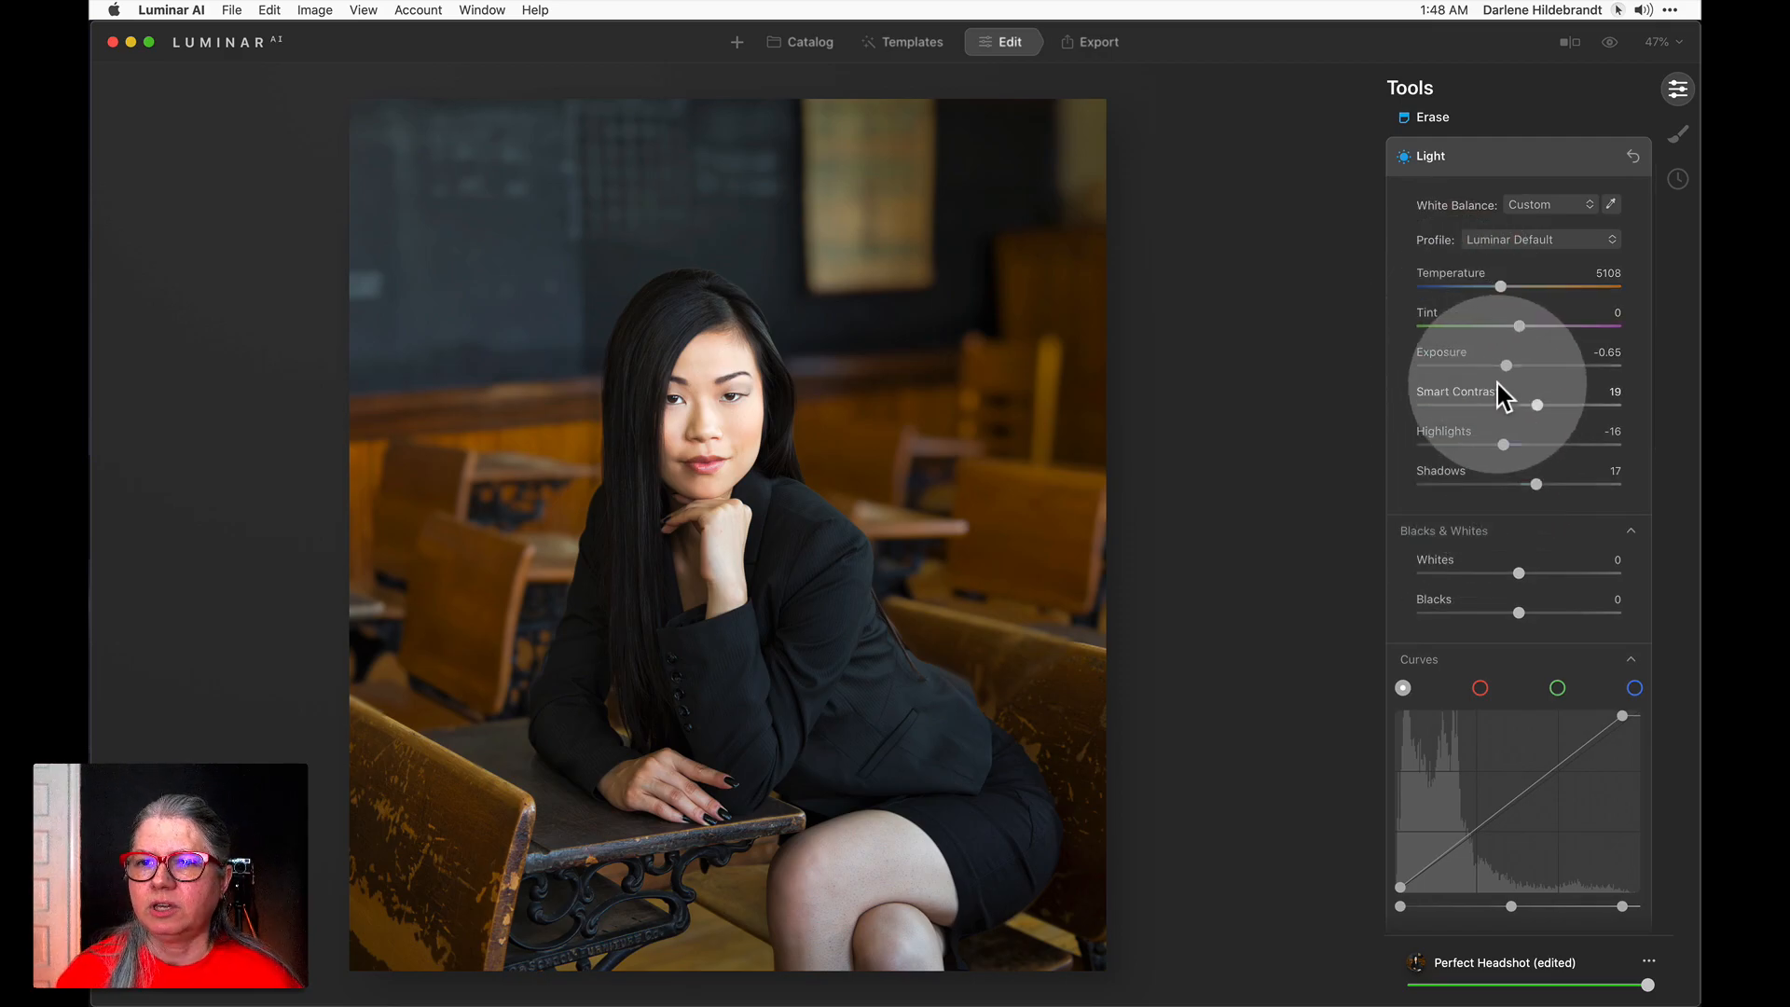
mouse_move(1504, 364)
left_mouse_down()
mouse_move(1488, 364)
mouse_move(1530, 366)
mouse_move(1456, 373)
mouse_move(1505, 365)
left_mouse_up()
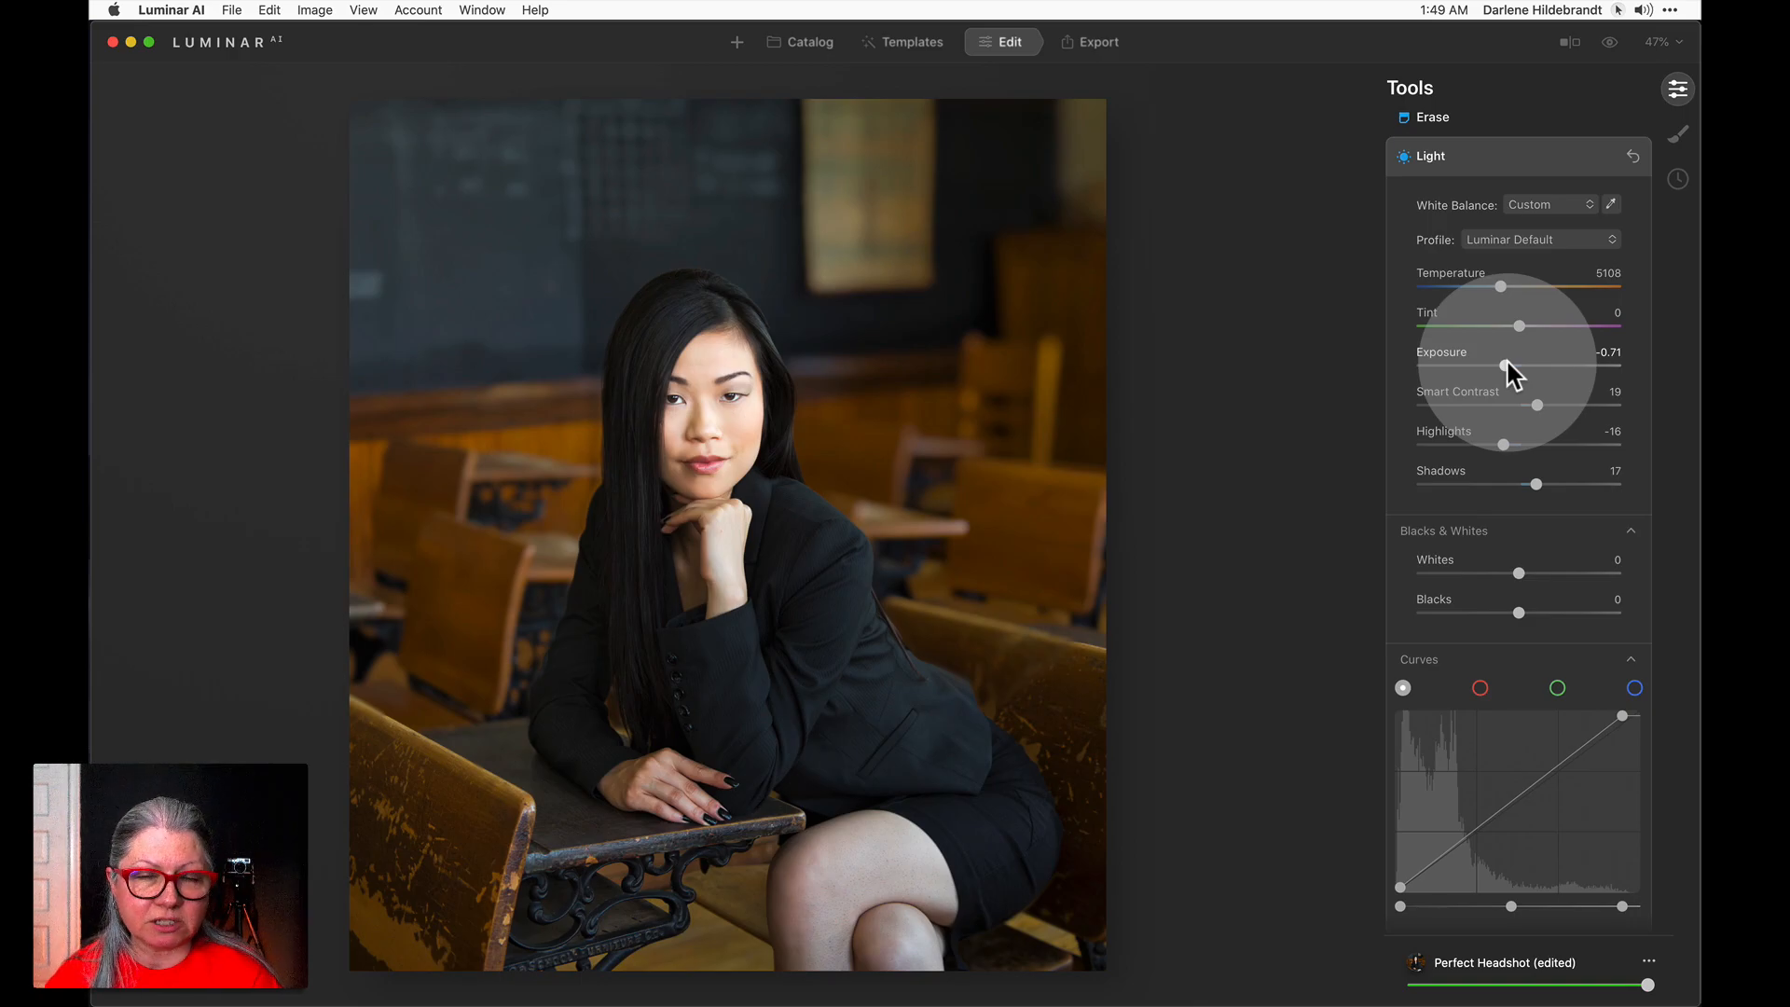
key("backslash")
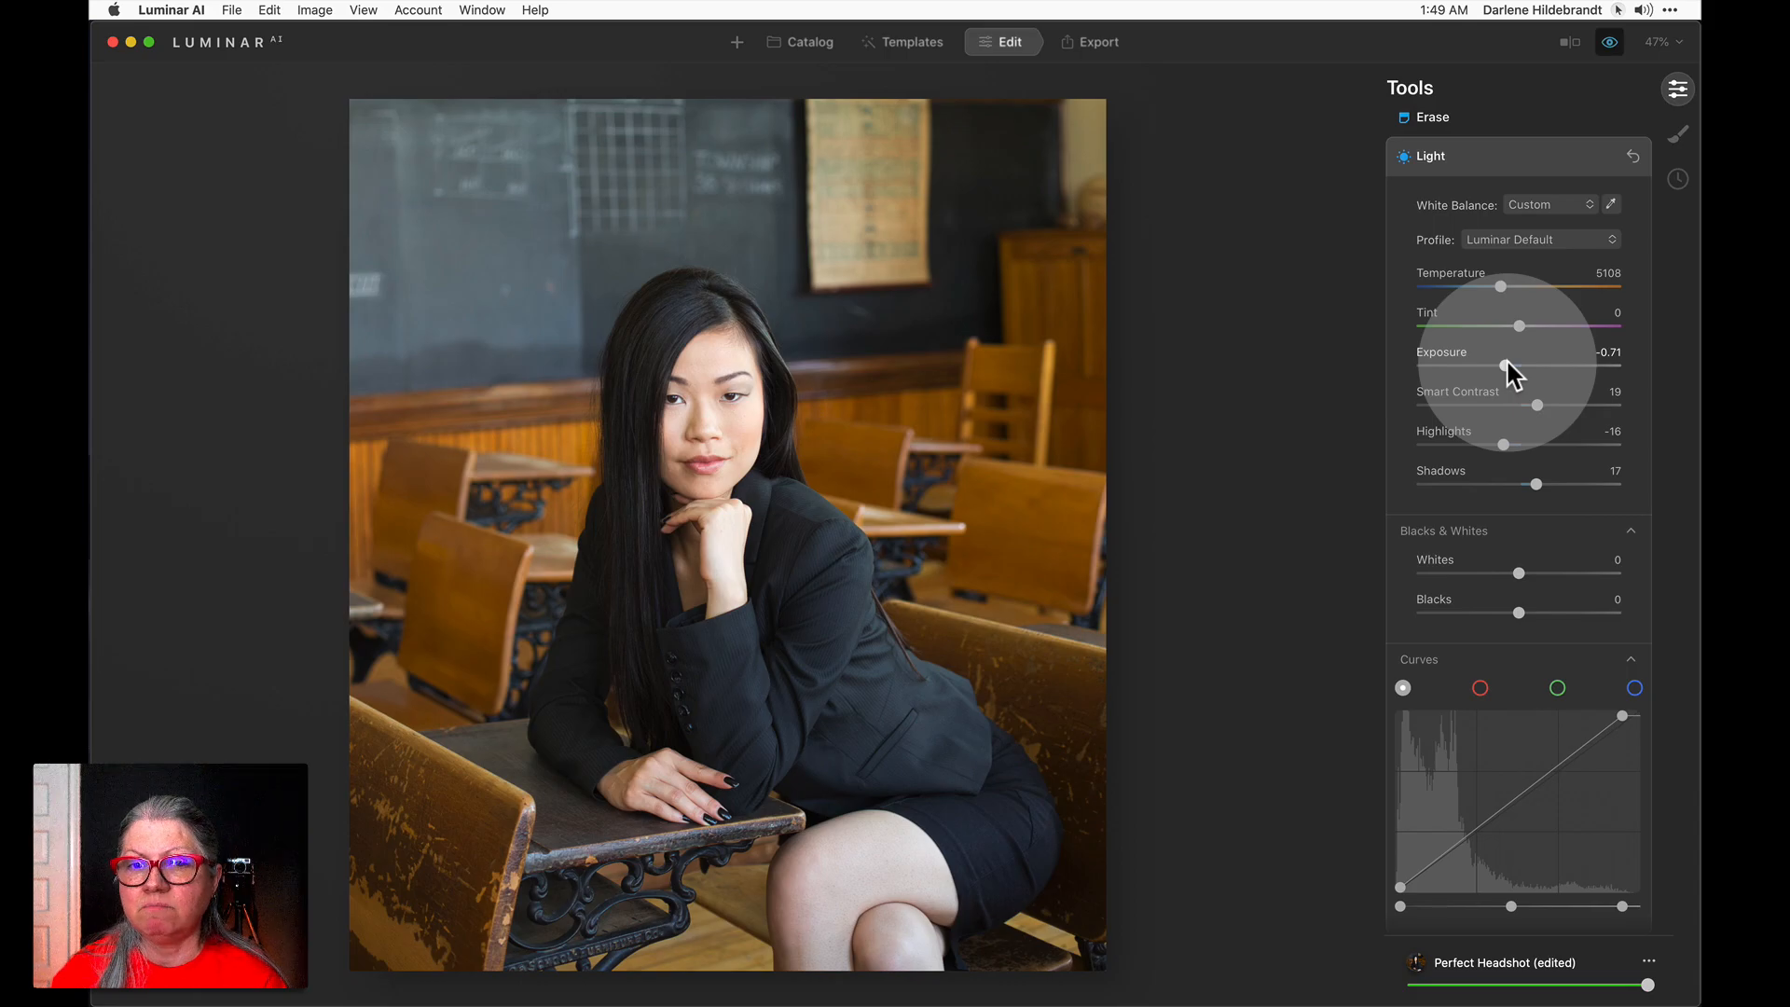
key("backslash")
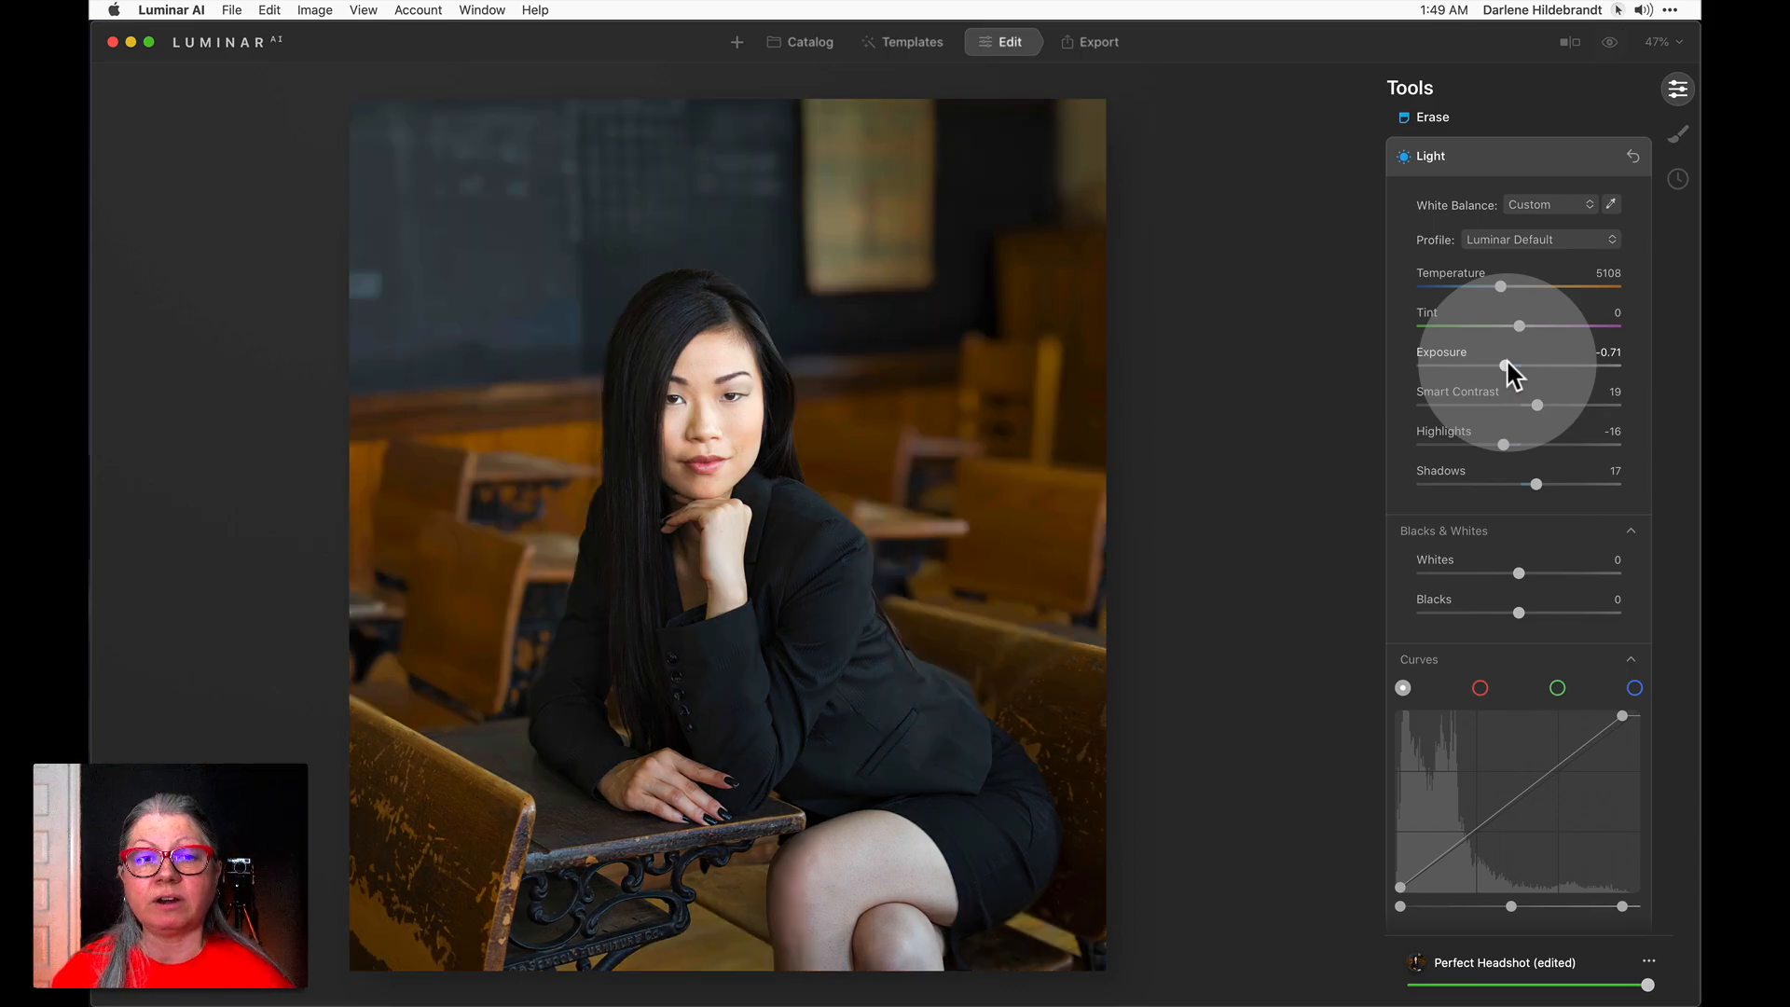
Add a vignette to the classroom portrait with Amount -86, Feather -100, Roundness 24 and Size 20.
scroll(1505, 364, "down", 10)
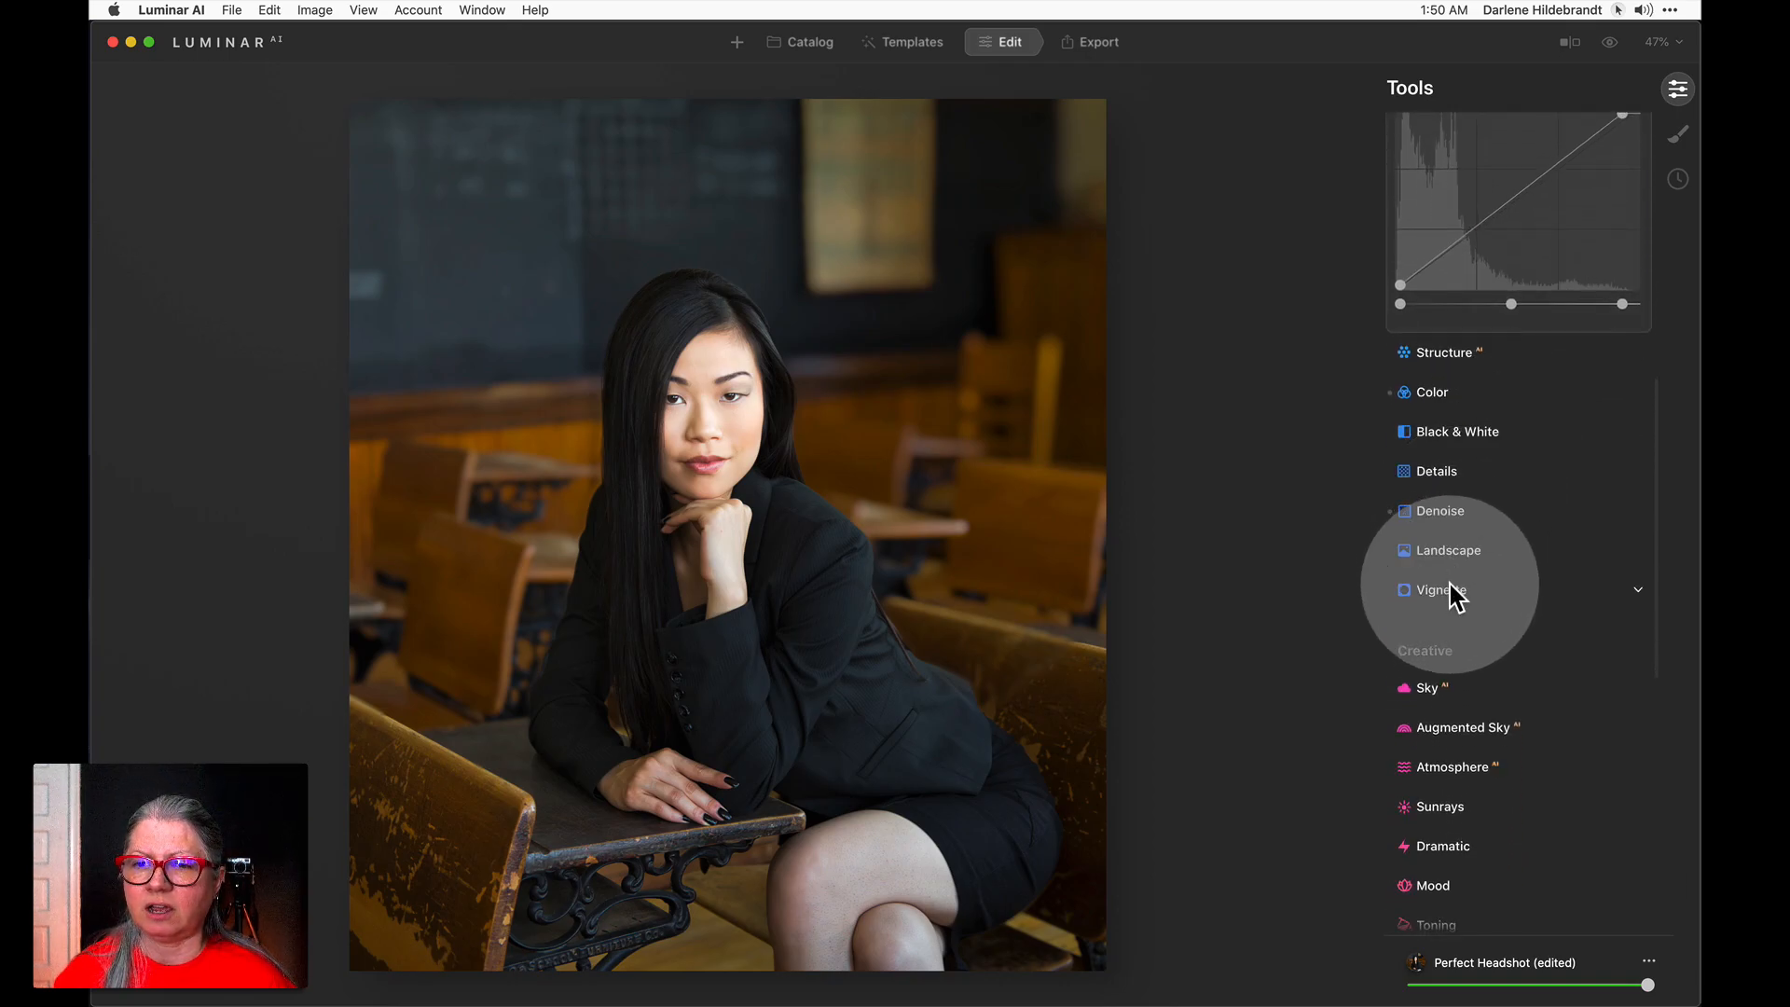
left_click(1444, 590)
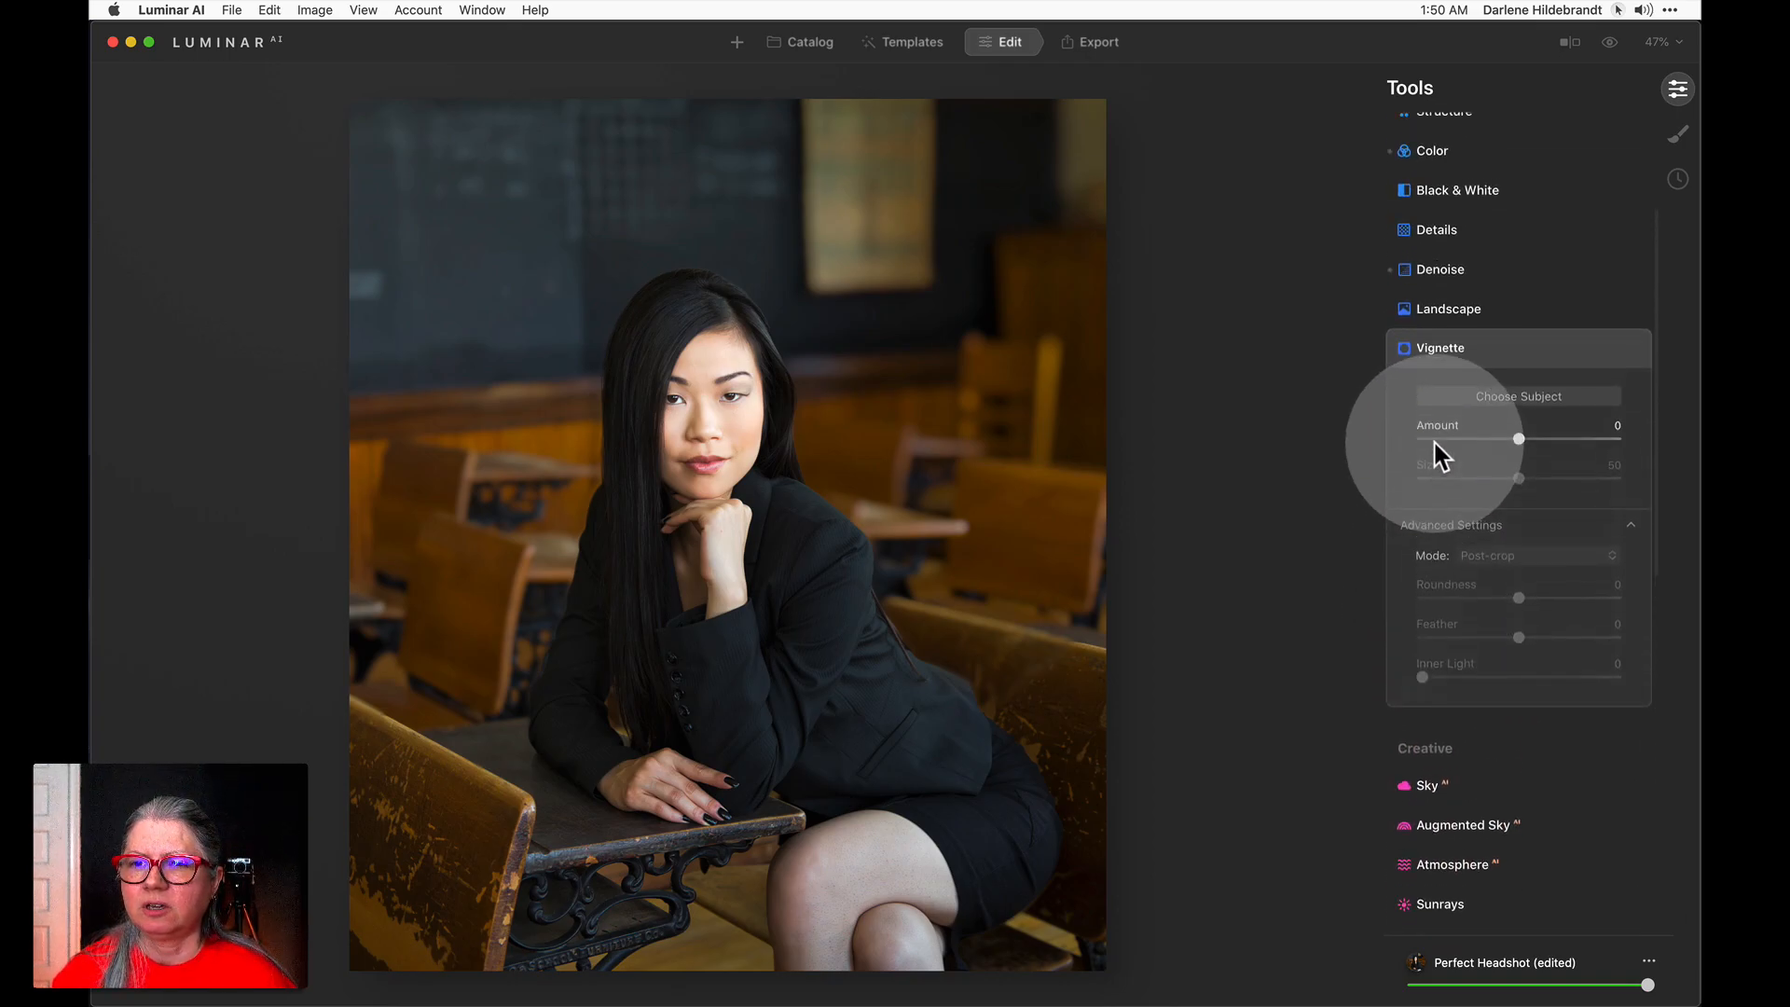
left_click_drag(1462, 440, 1430, 437)
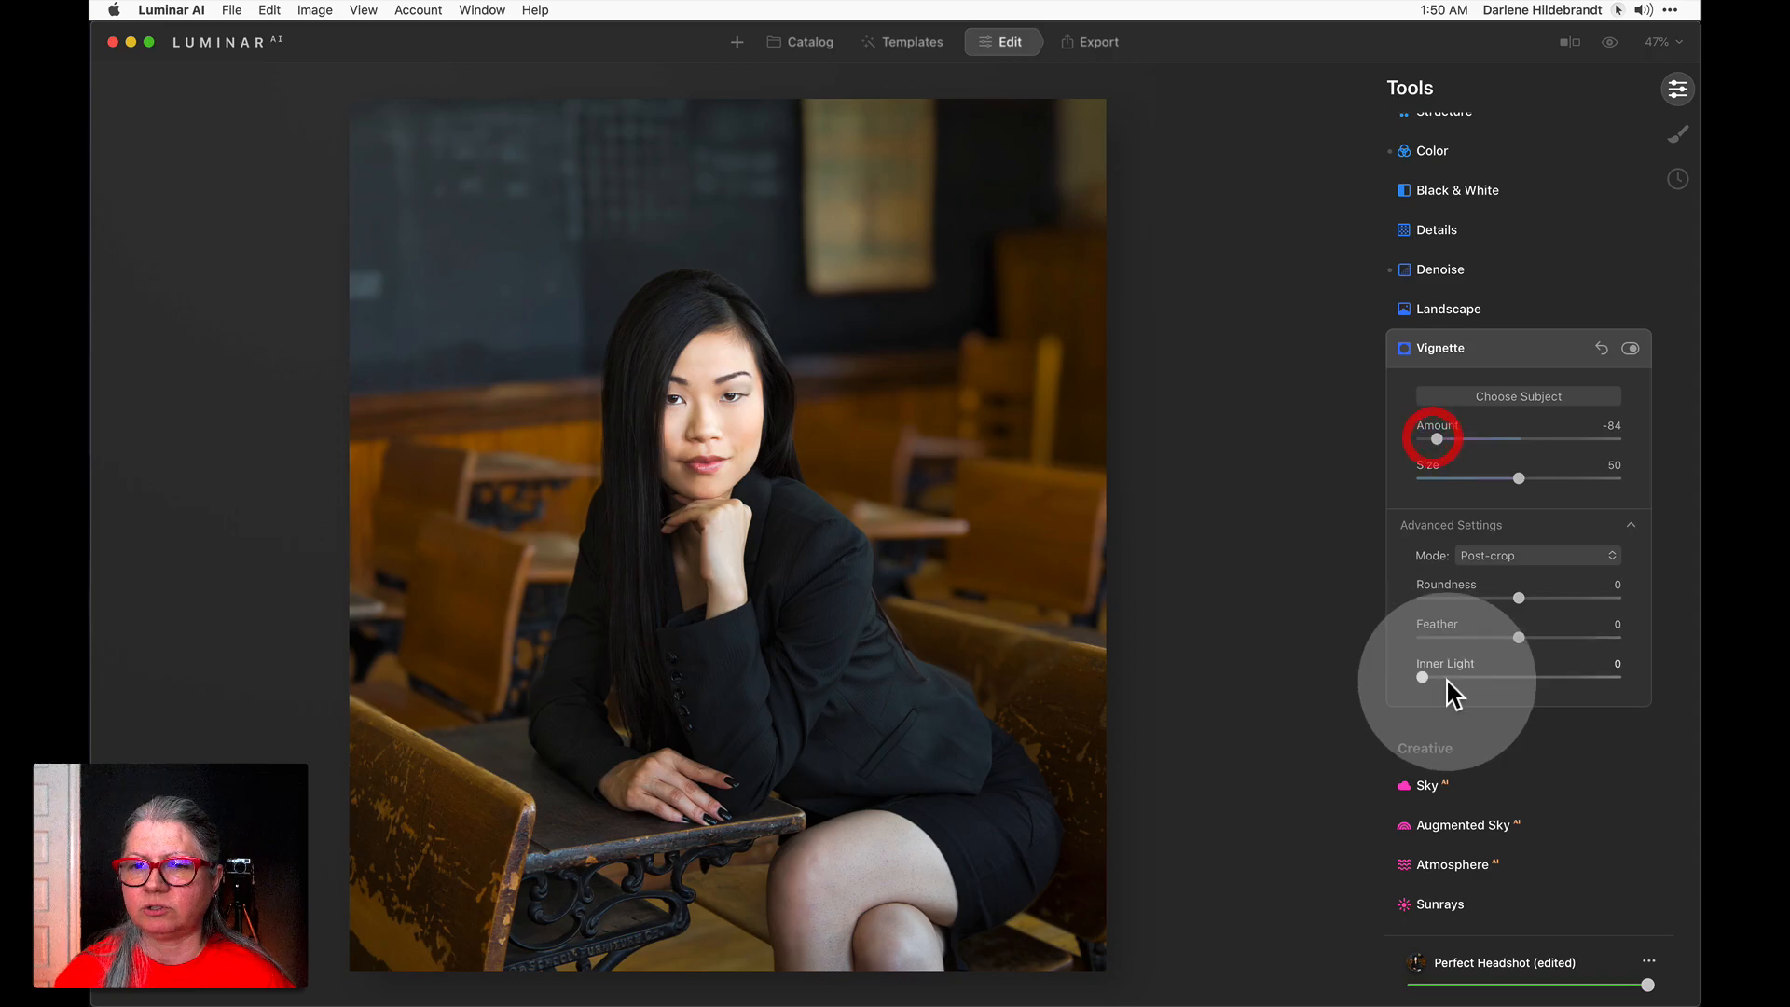
left_click_drag(1452, 641, 1378, 643)
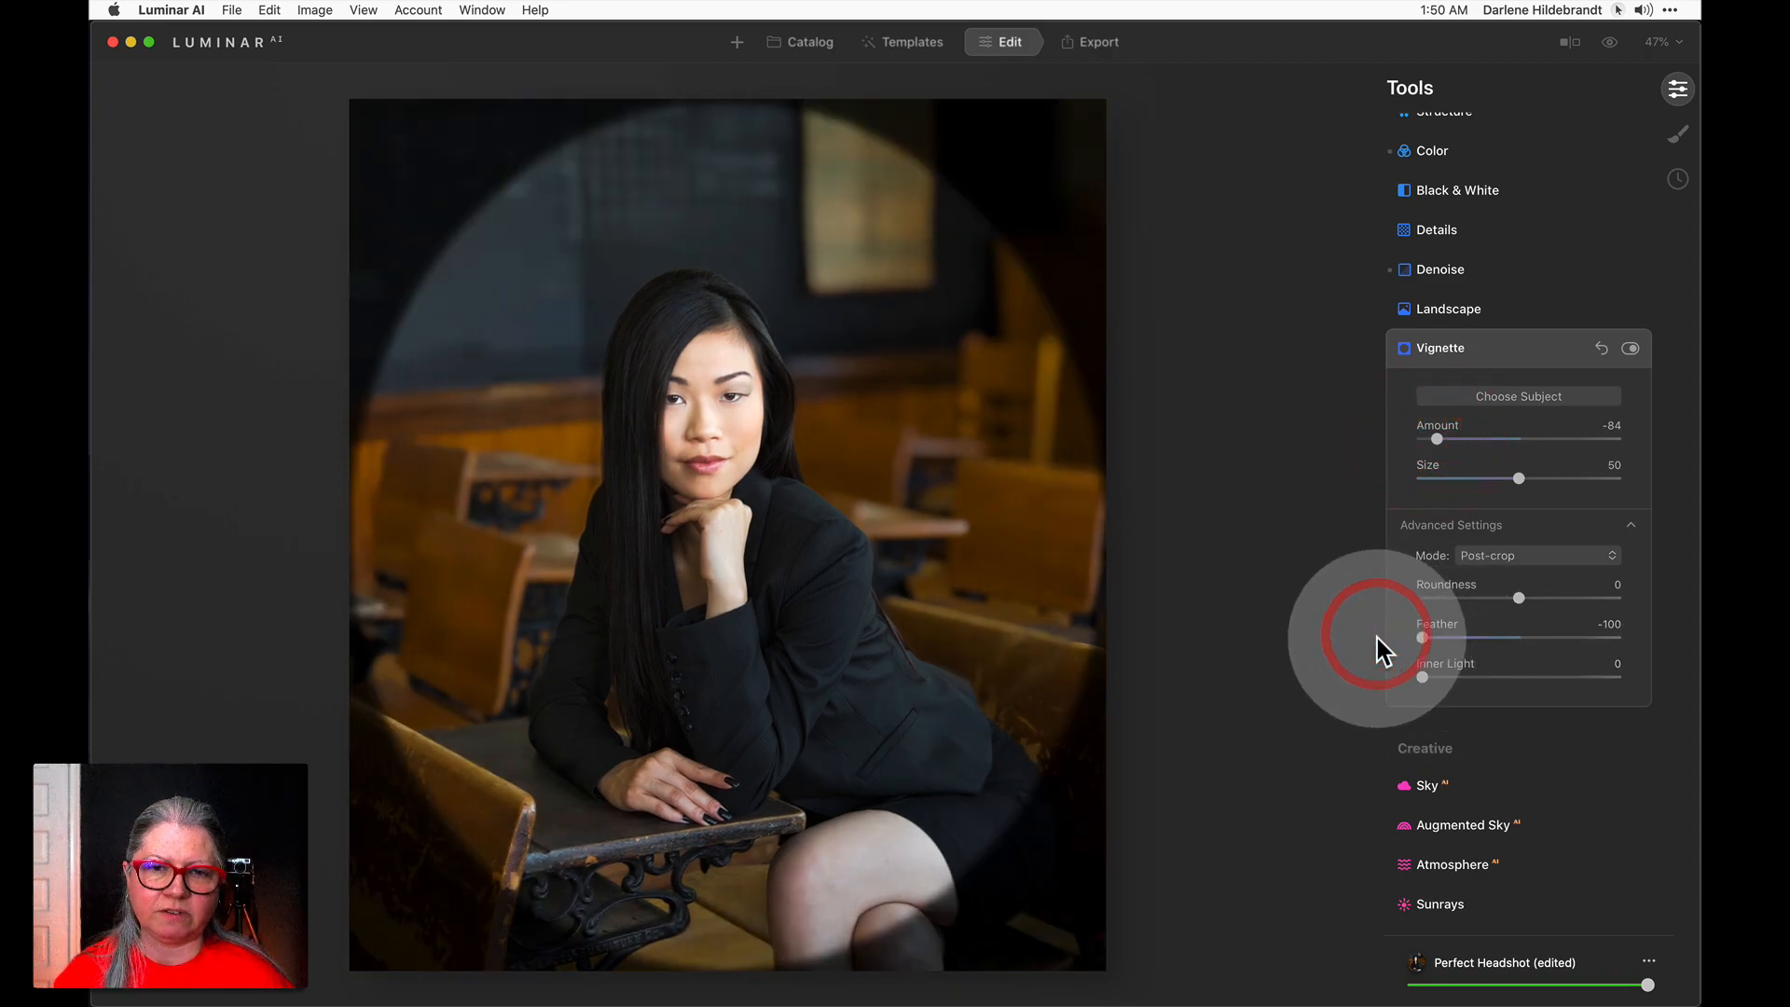
left_click_drag(1434, 434, 1431, 434)
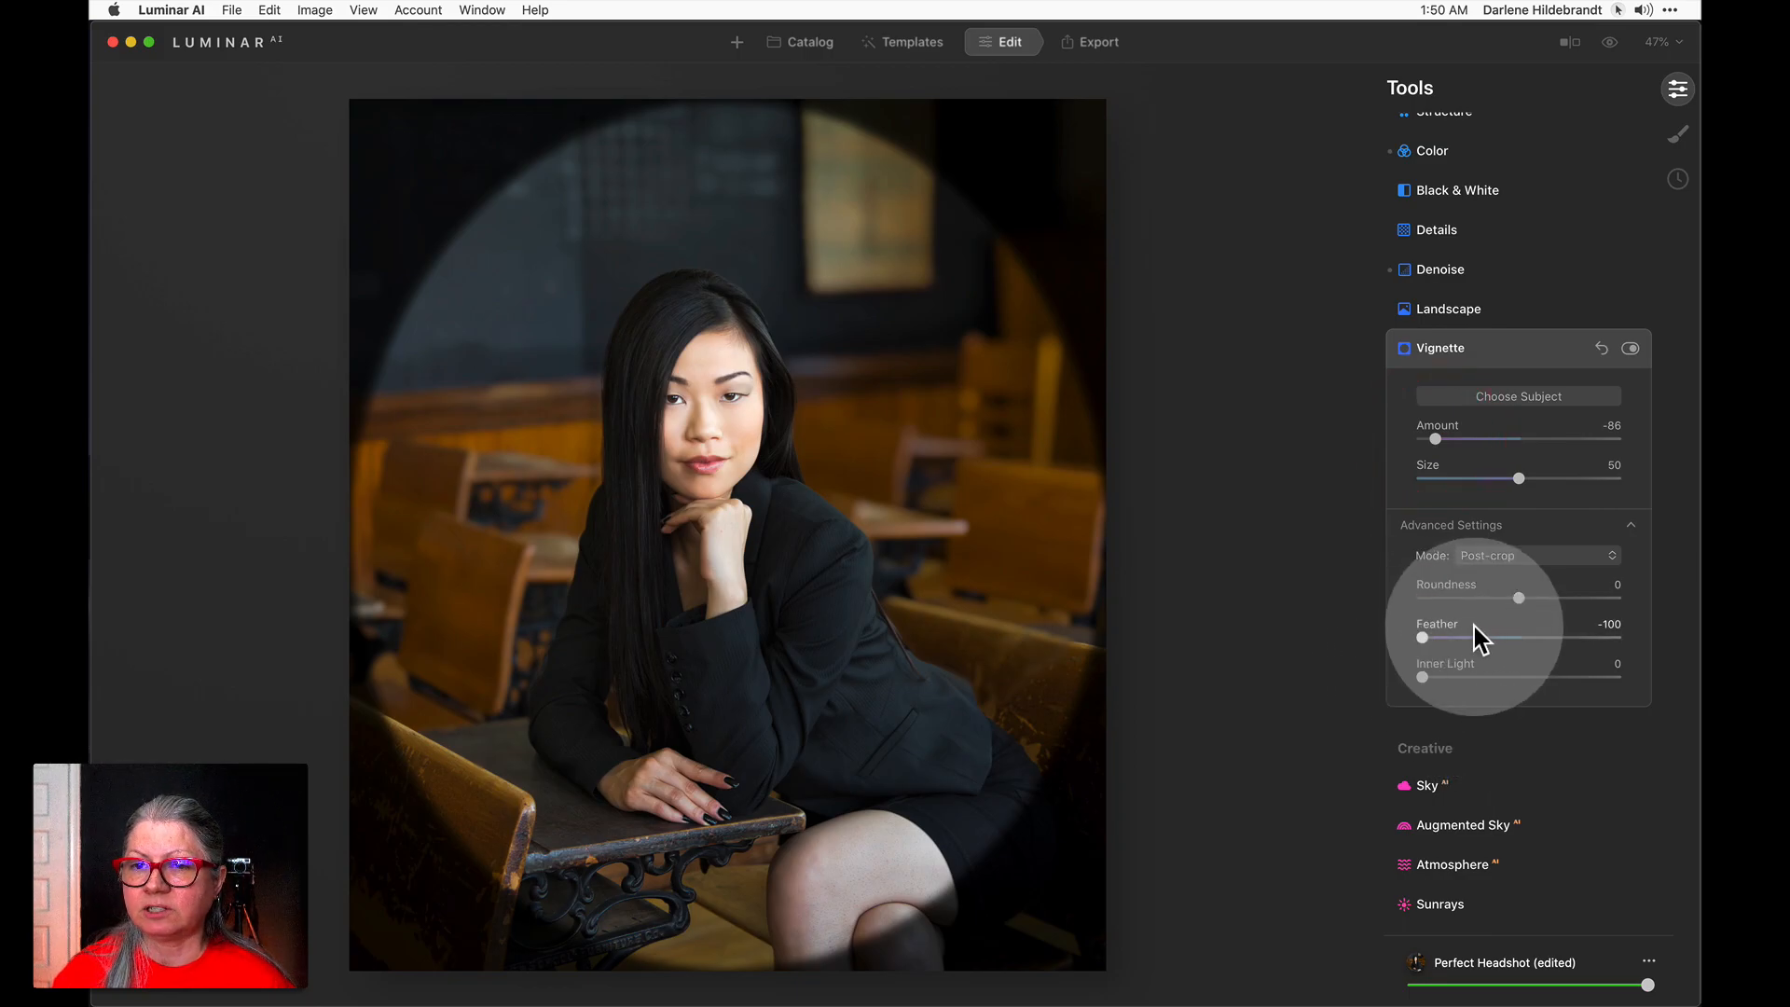
mouse_move(1519, 597)
left_mouse_down()
mouse_move(1569, 600)
mouse_move(1499, 600)
mouse_move(1543, 600)
left_mouse_up()
left_click_drag(1516, 478, 1457, 479)
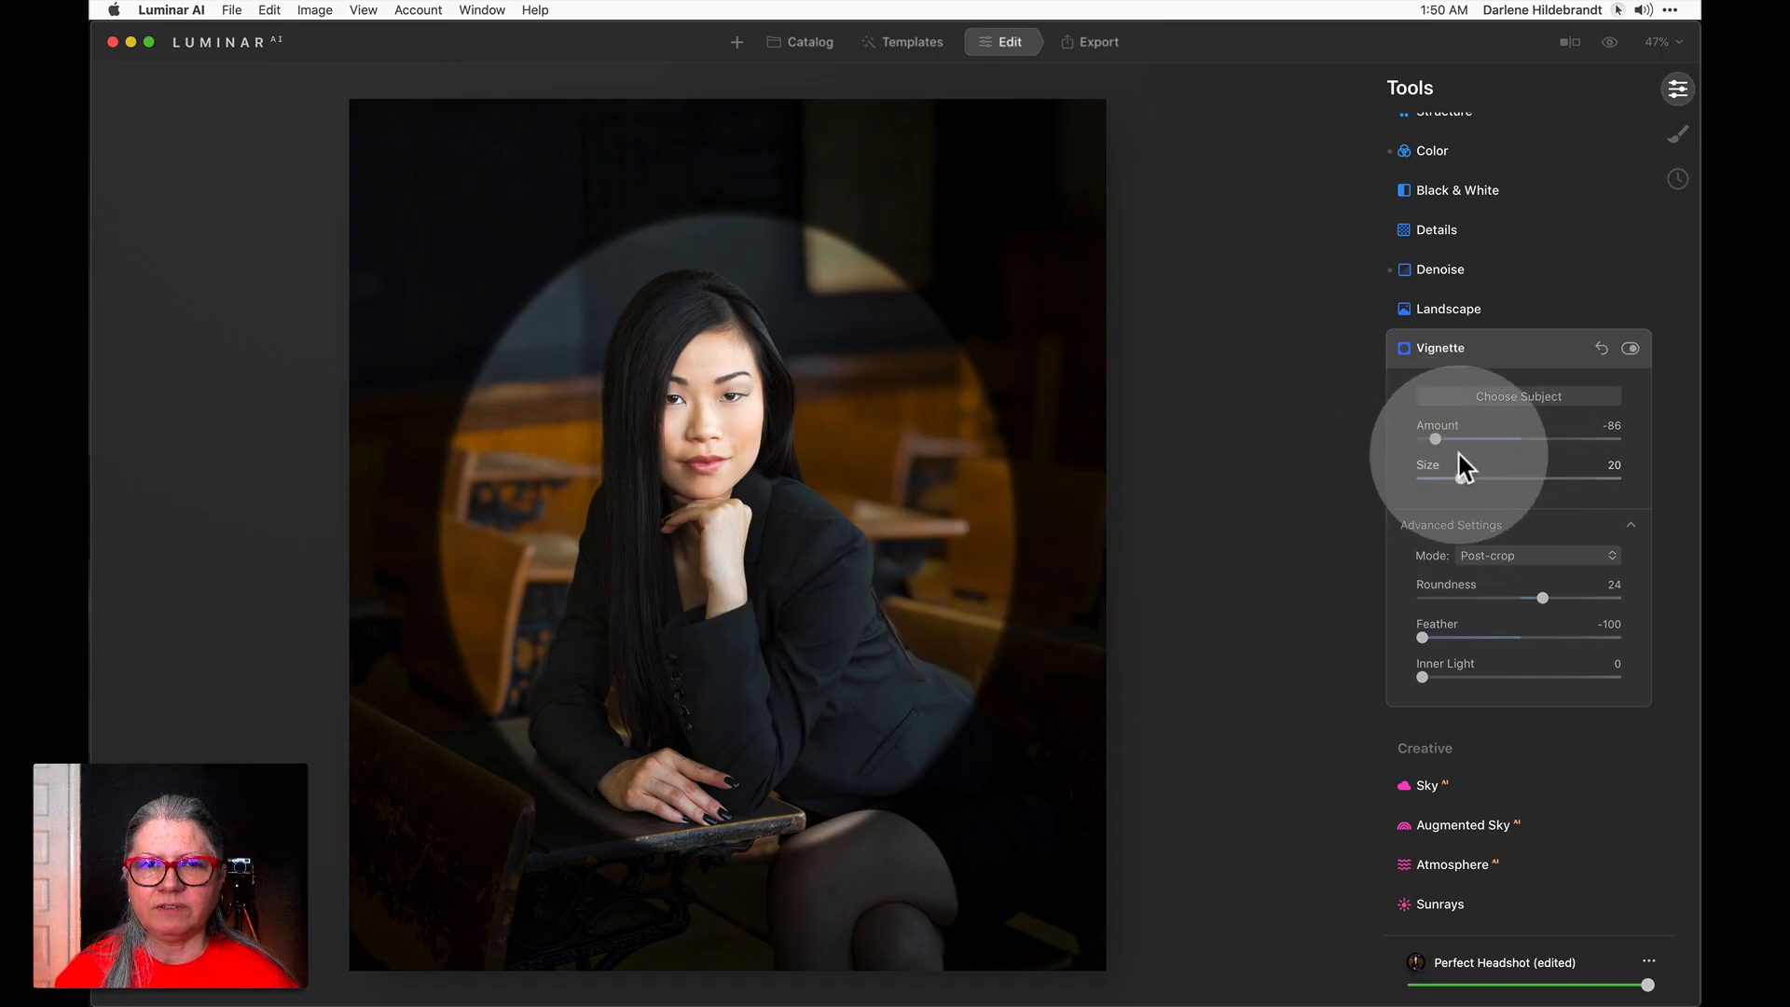
Choose the woman's raised forearm as the vignette's subject to recentre the bright area on her.
left_click(1512, 399)
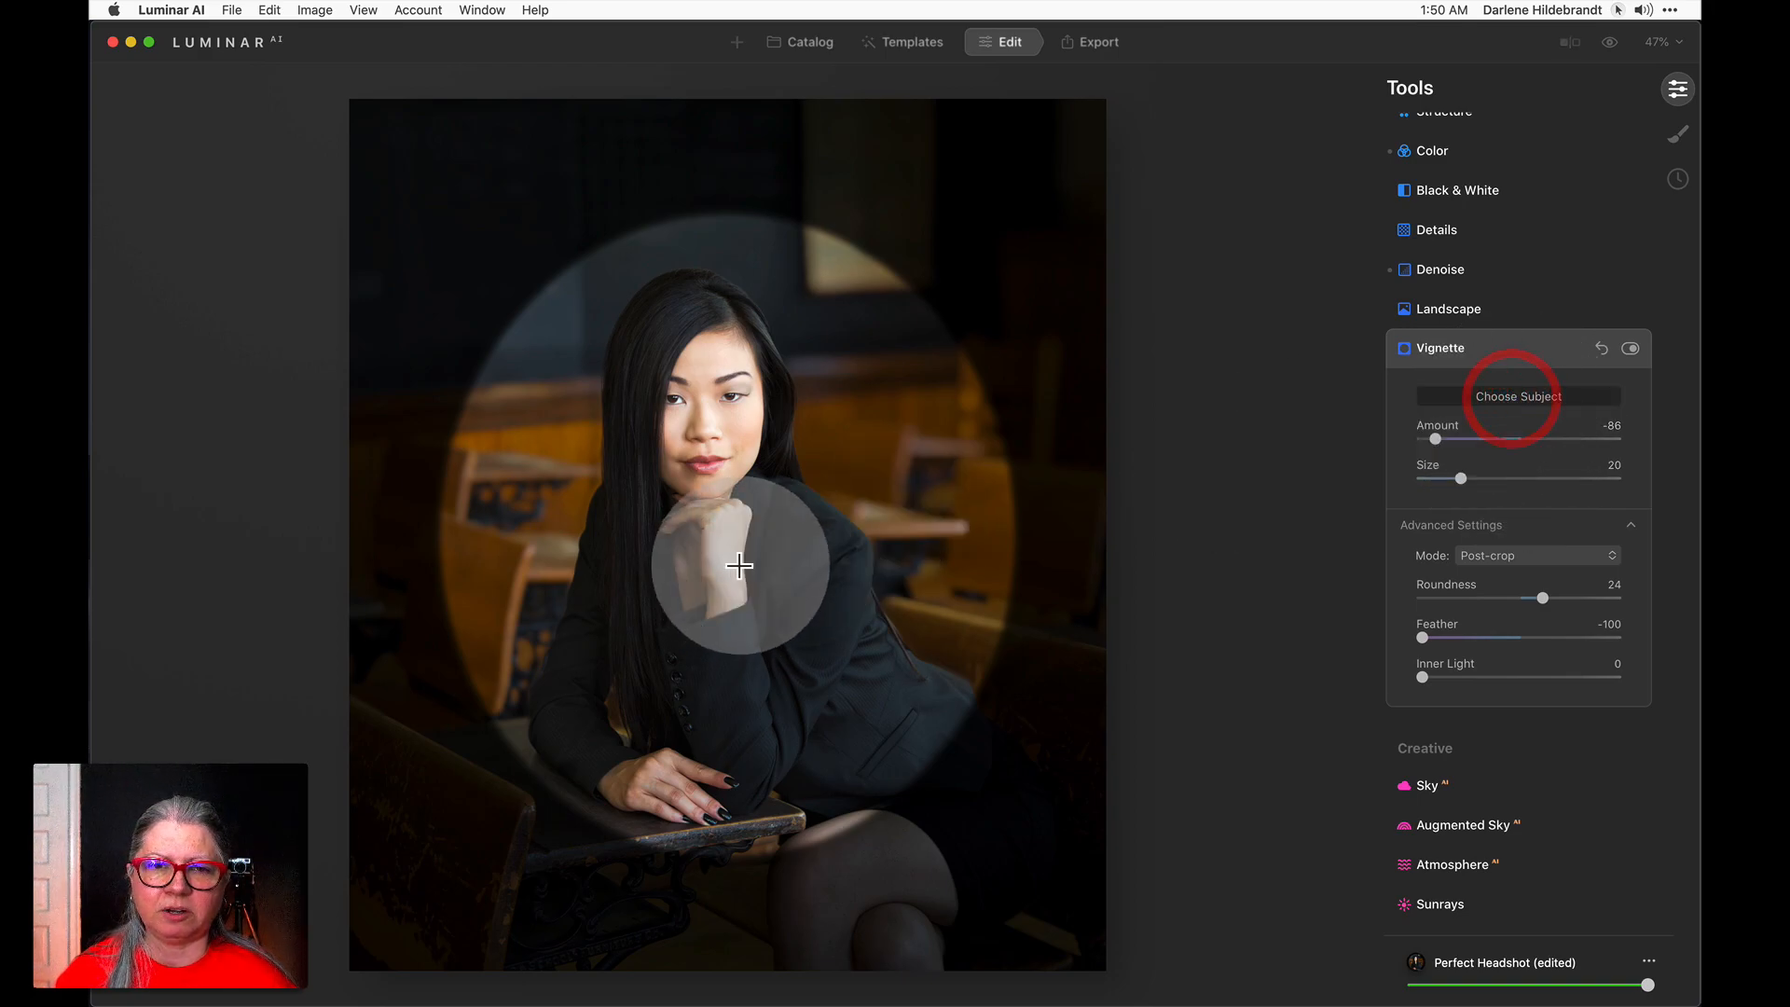
left_click(737, 550)
left_click(716, 568)
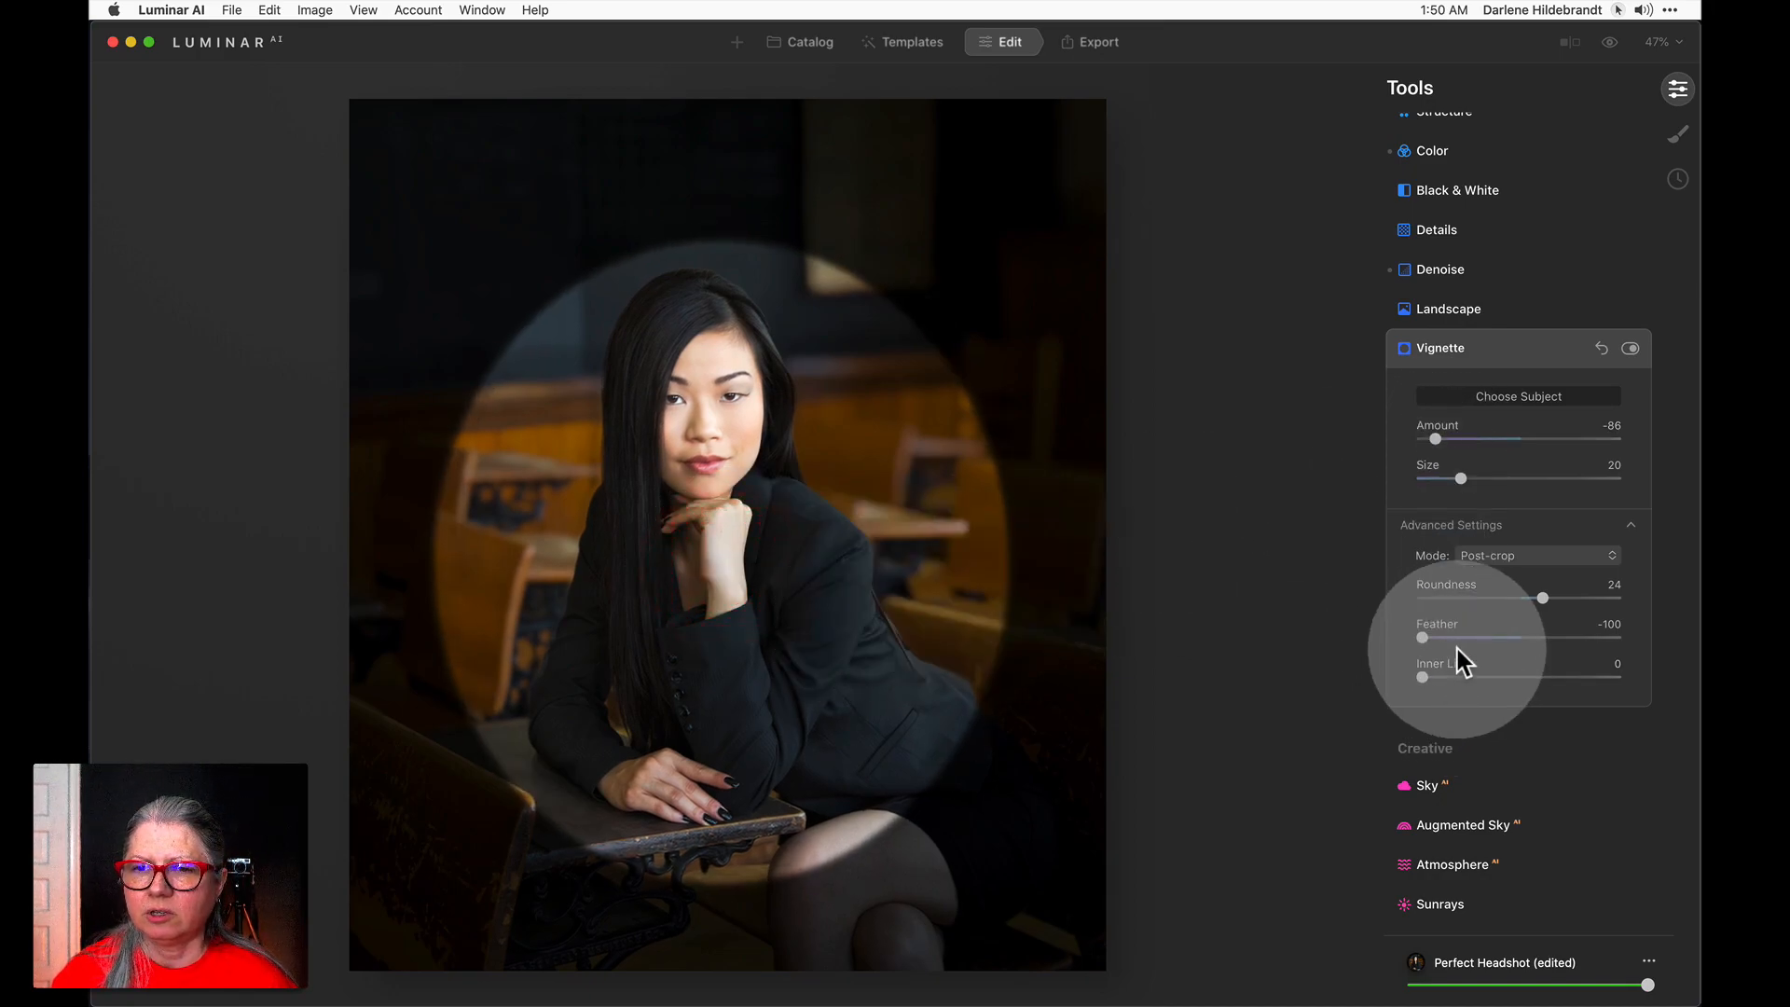
Set the vignette's Feather to 16 and its Amount to -39, and compare the portrait with the original.
left_click(1550, 638)
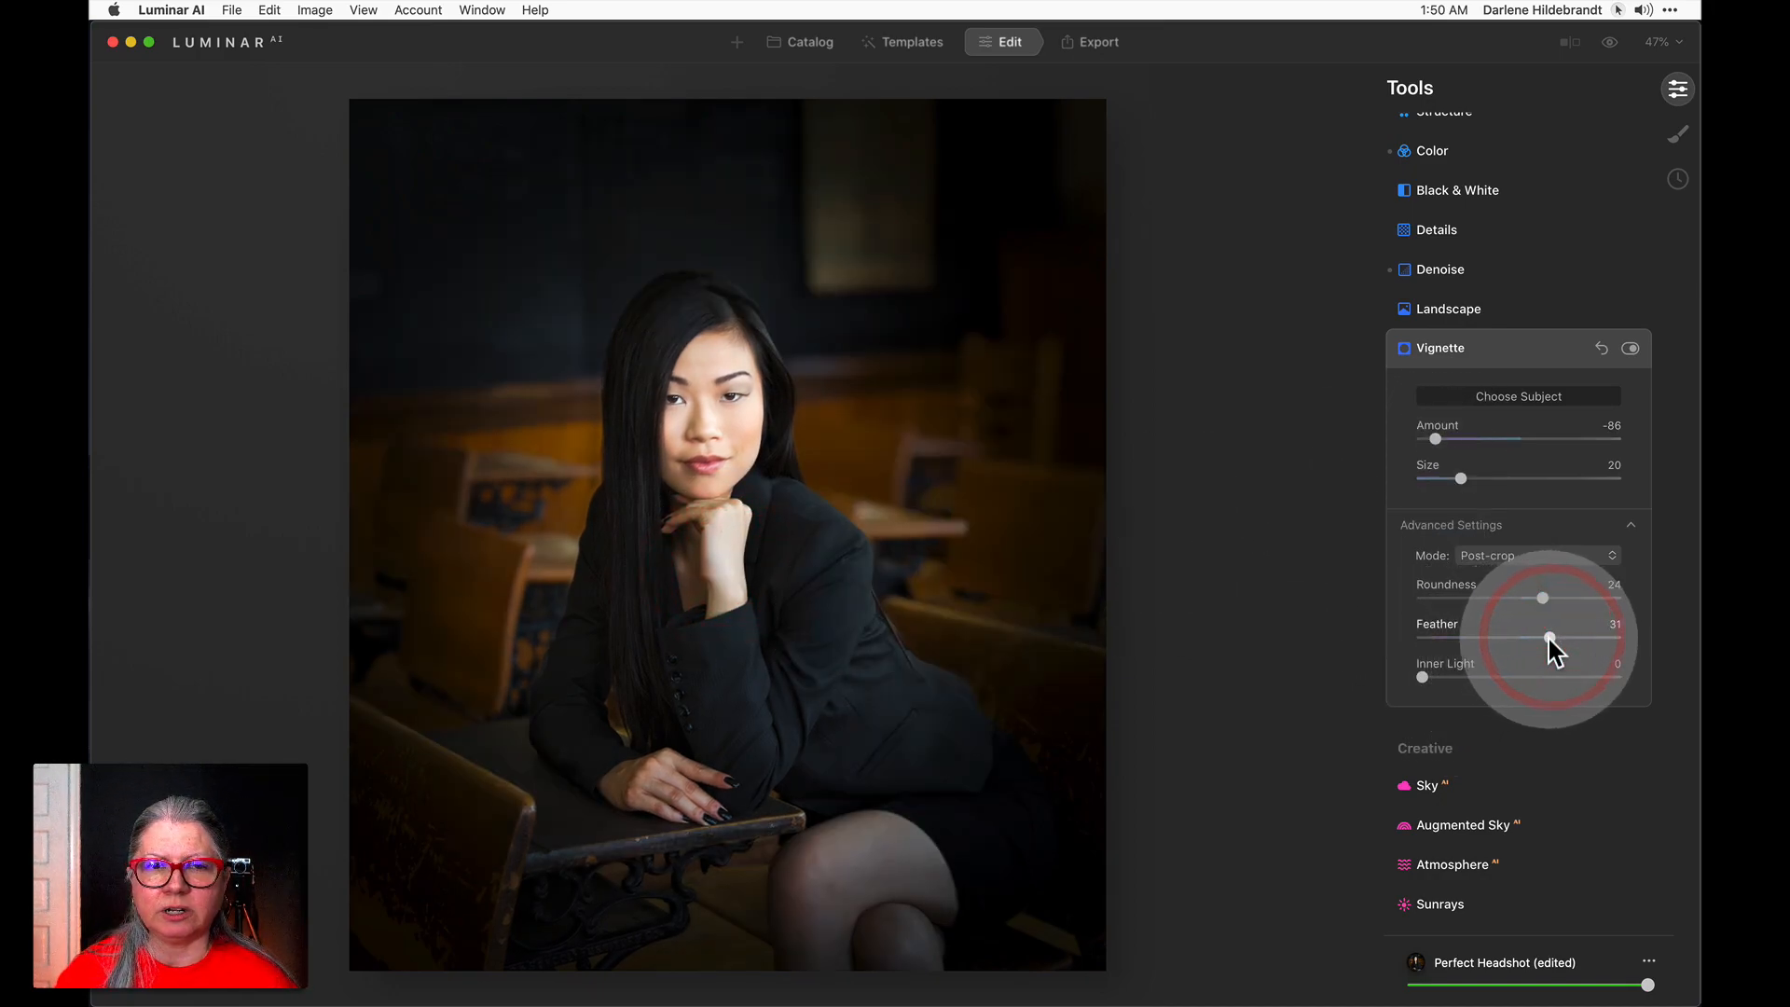
left_click(1534, 638)
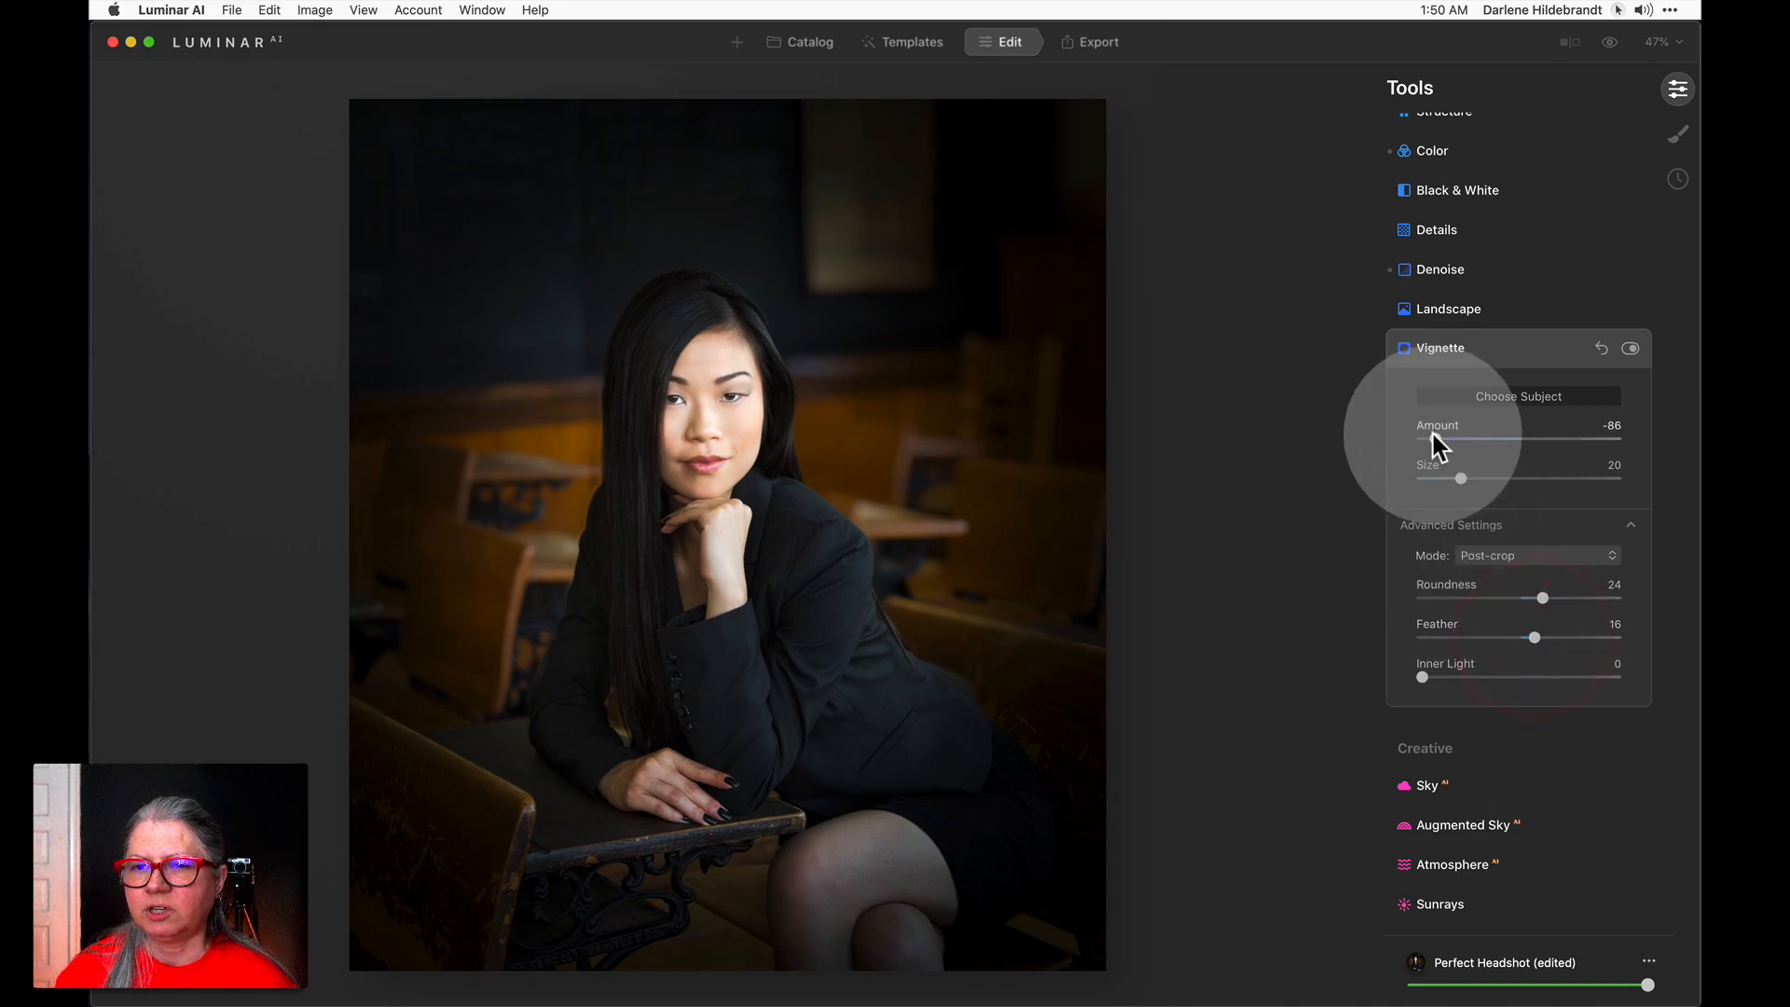
left_click_drag(1429, 428, 1476, 435)
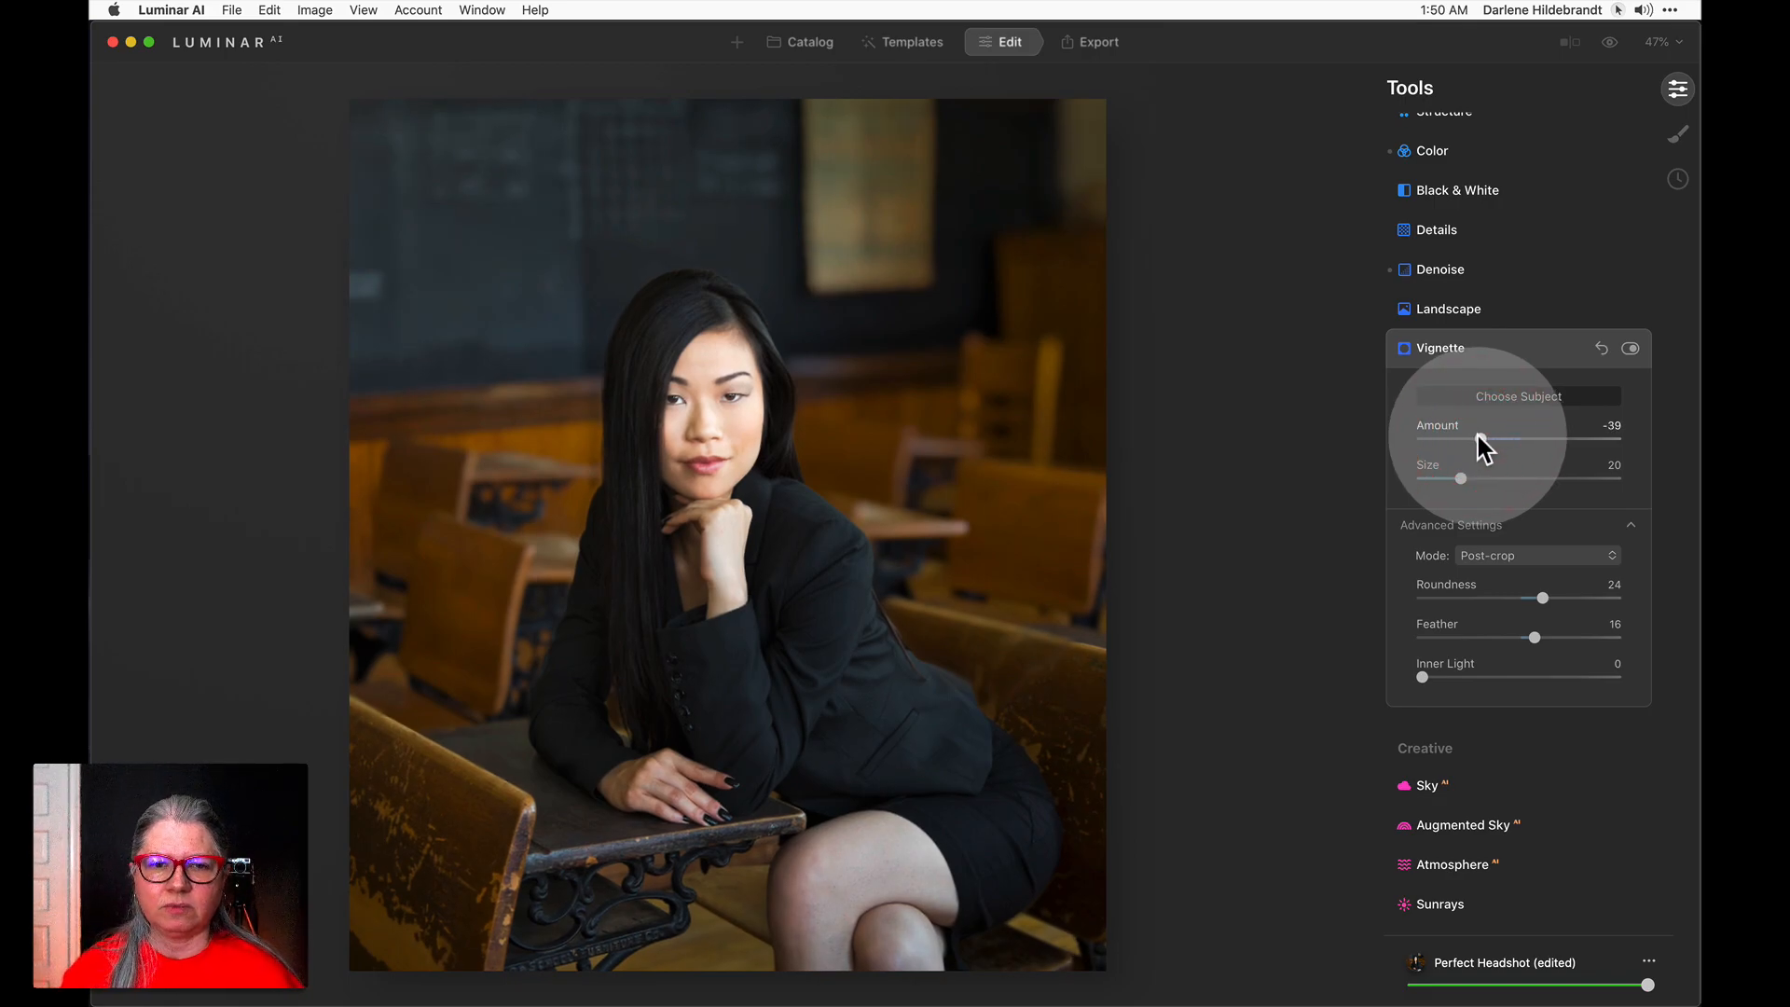
left_click(1502, 350)
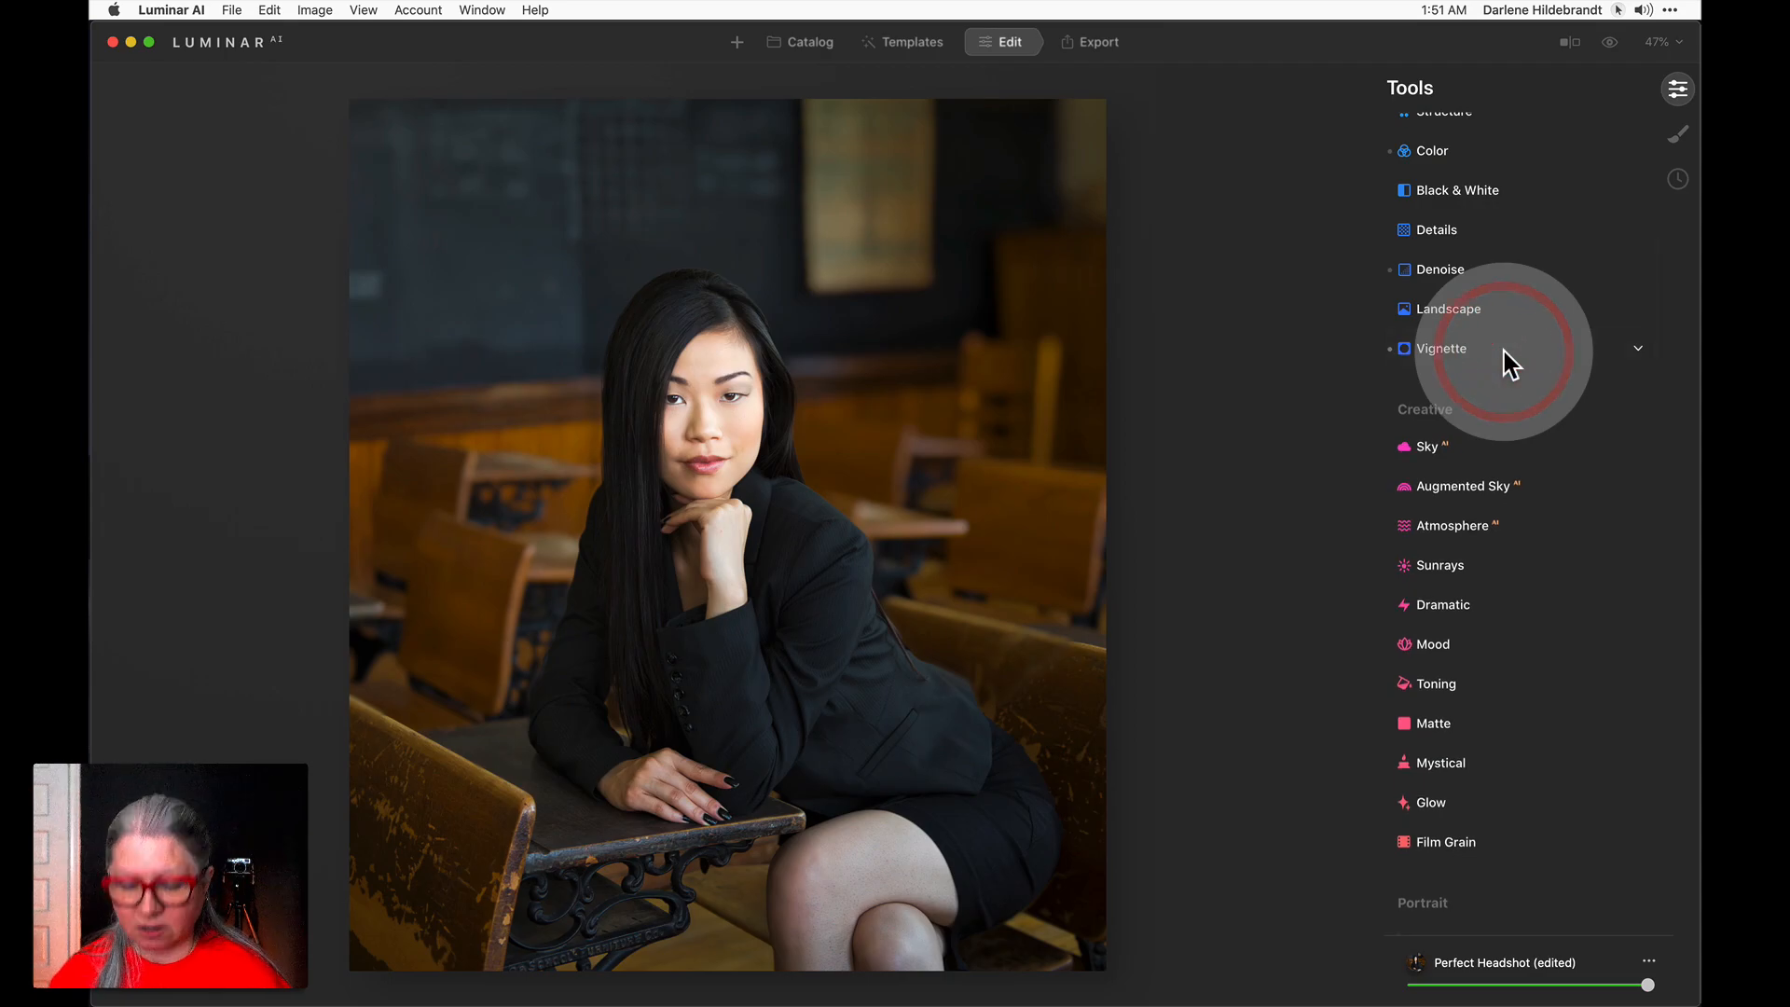
key("backslash")
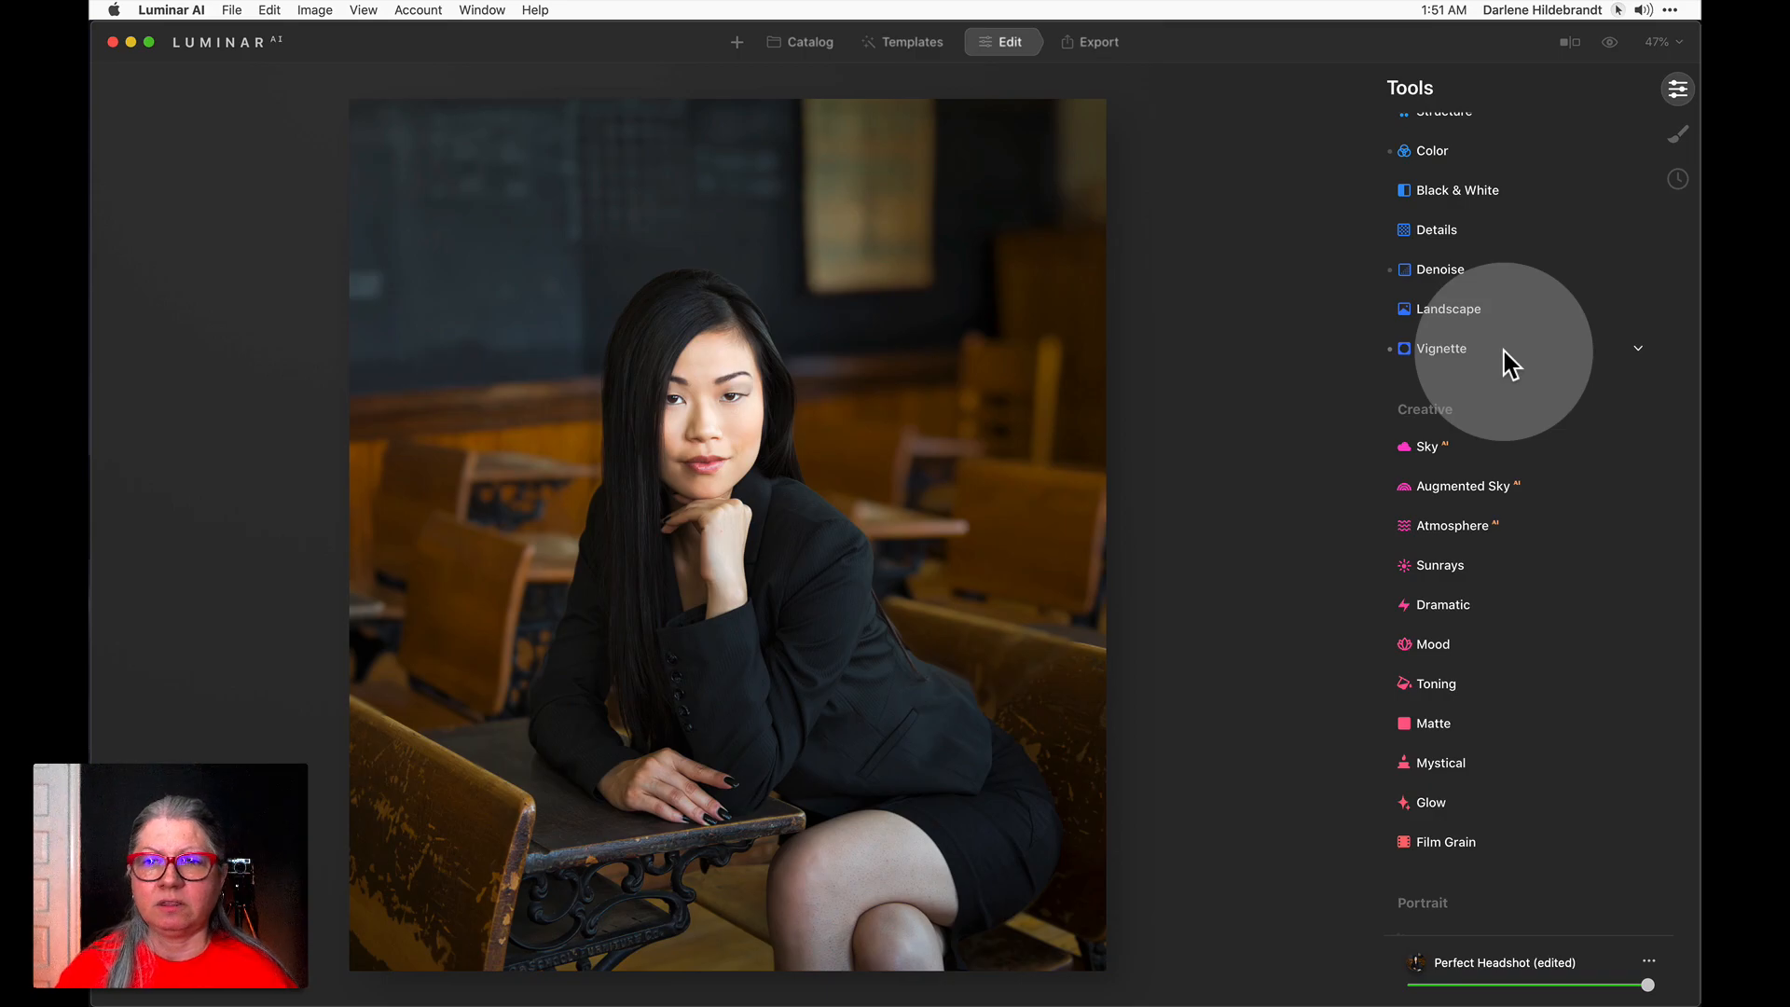
Bring out the portrait's detail with Small Details 7, Medium Details 25 and Sharpen 8.
scroll(1503, 351, "up", 3)
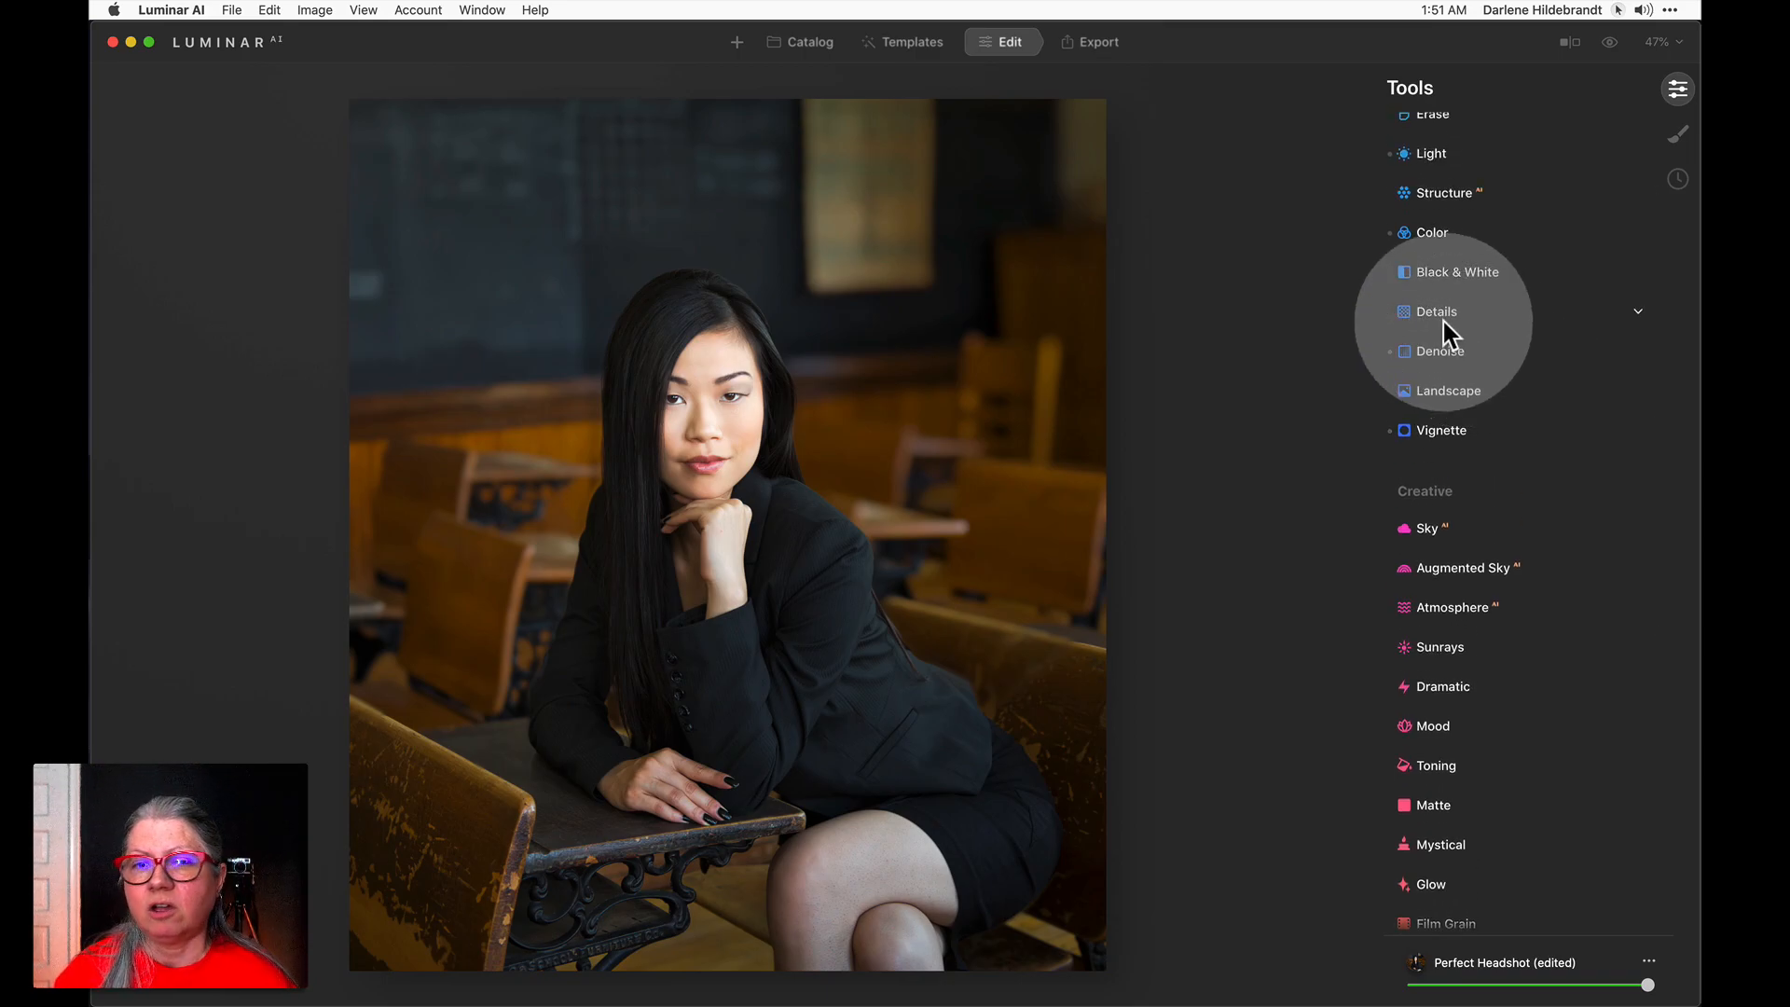
left_click(1443, 315)
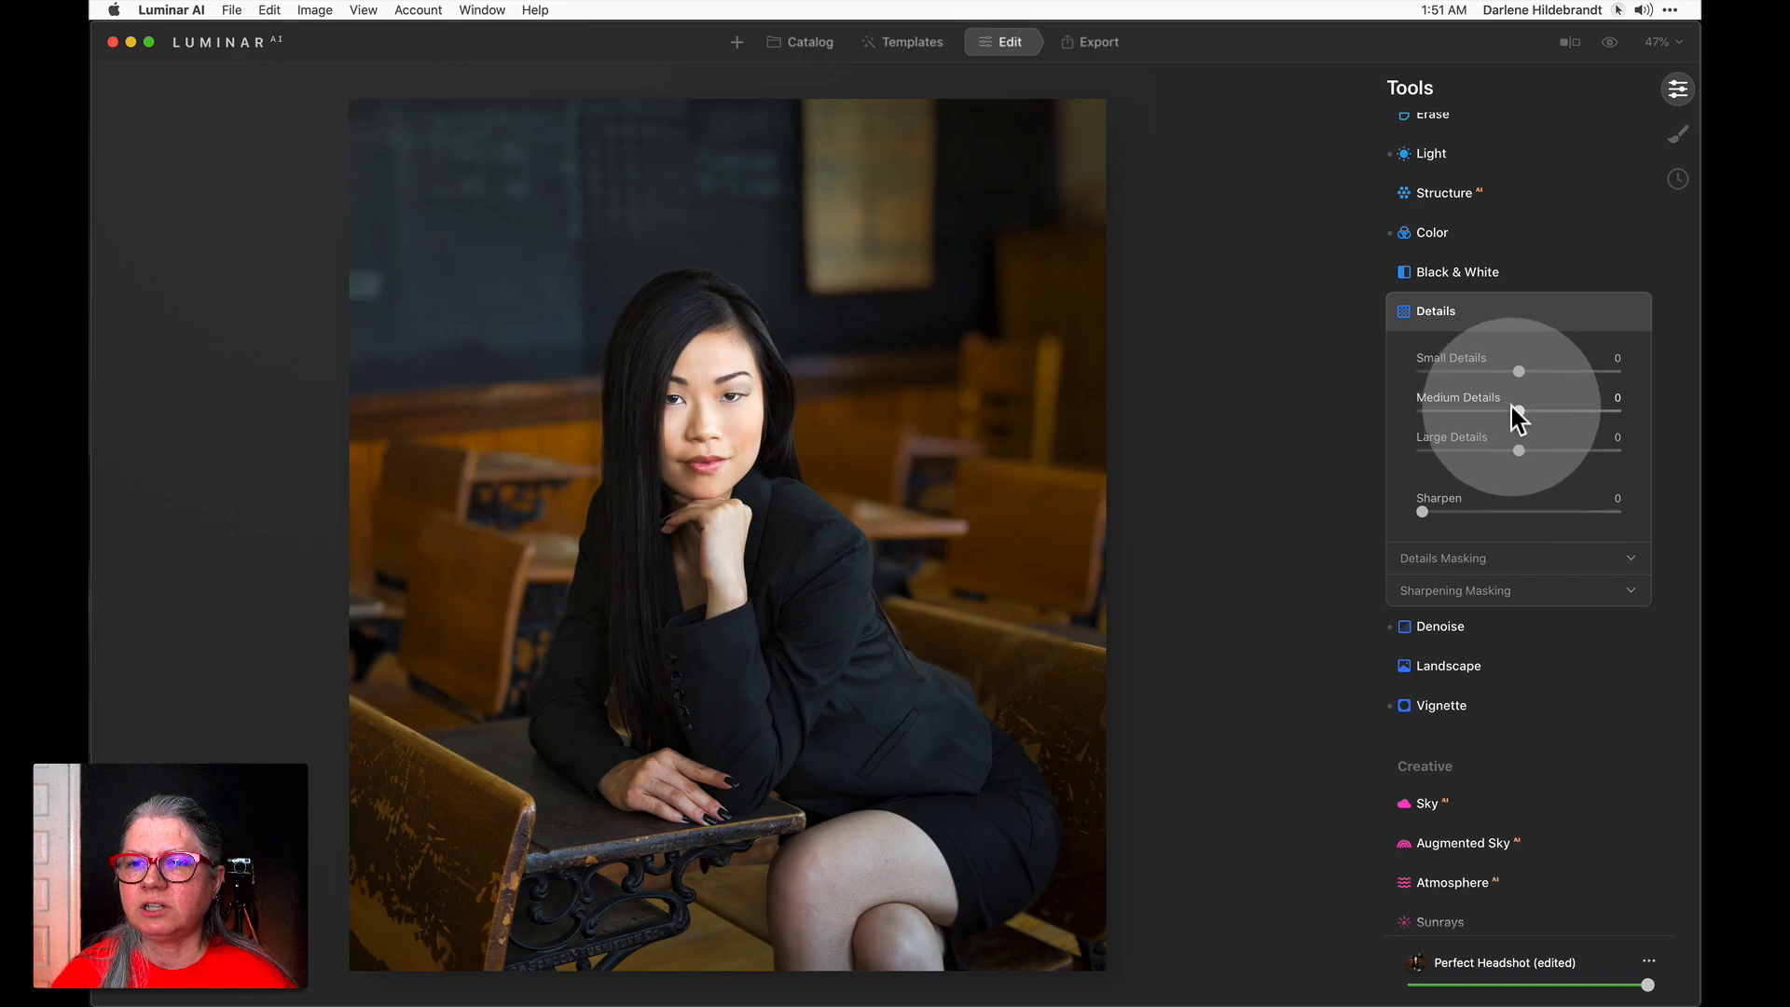
left_click_drag(1518, 411, 1526, 371)
left_click(1438, 511)
Limit the detail enhancement by setting Details Protection to 12 and Sharpening Masking to 63.
left_click(1441, 558)
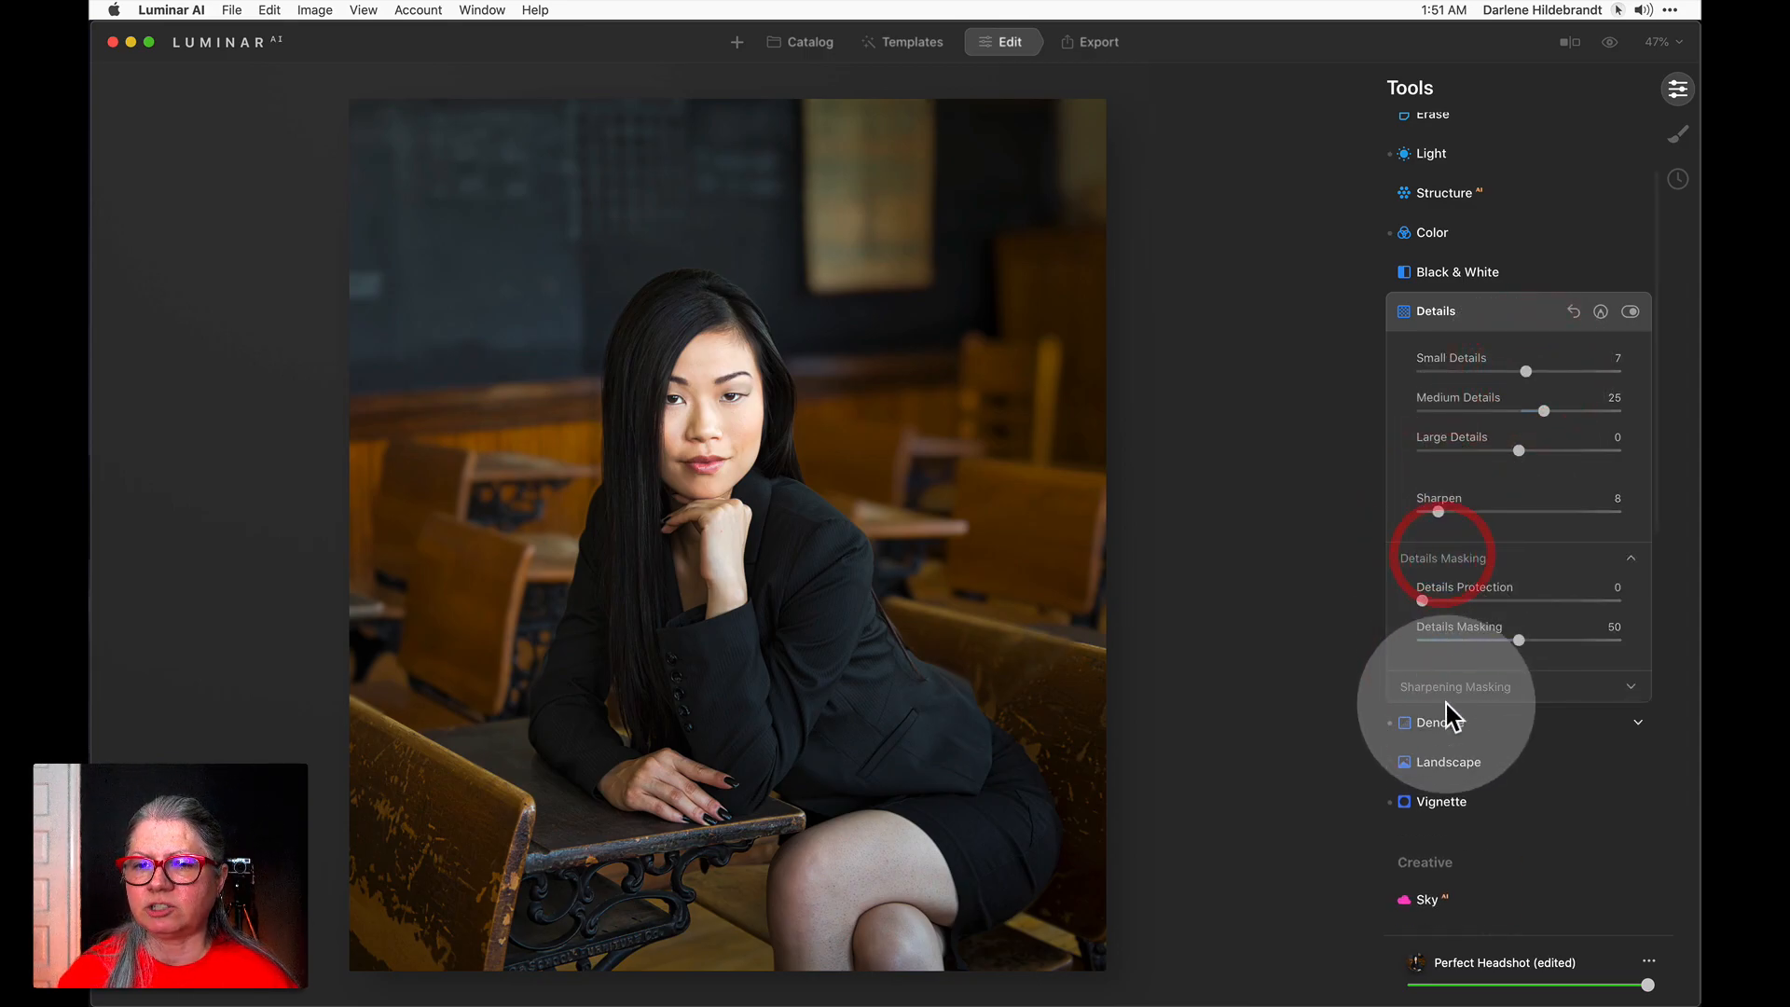
left_click(1450, 691)
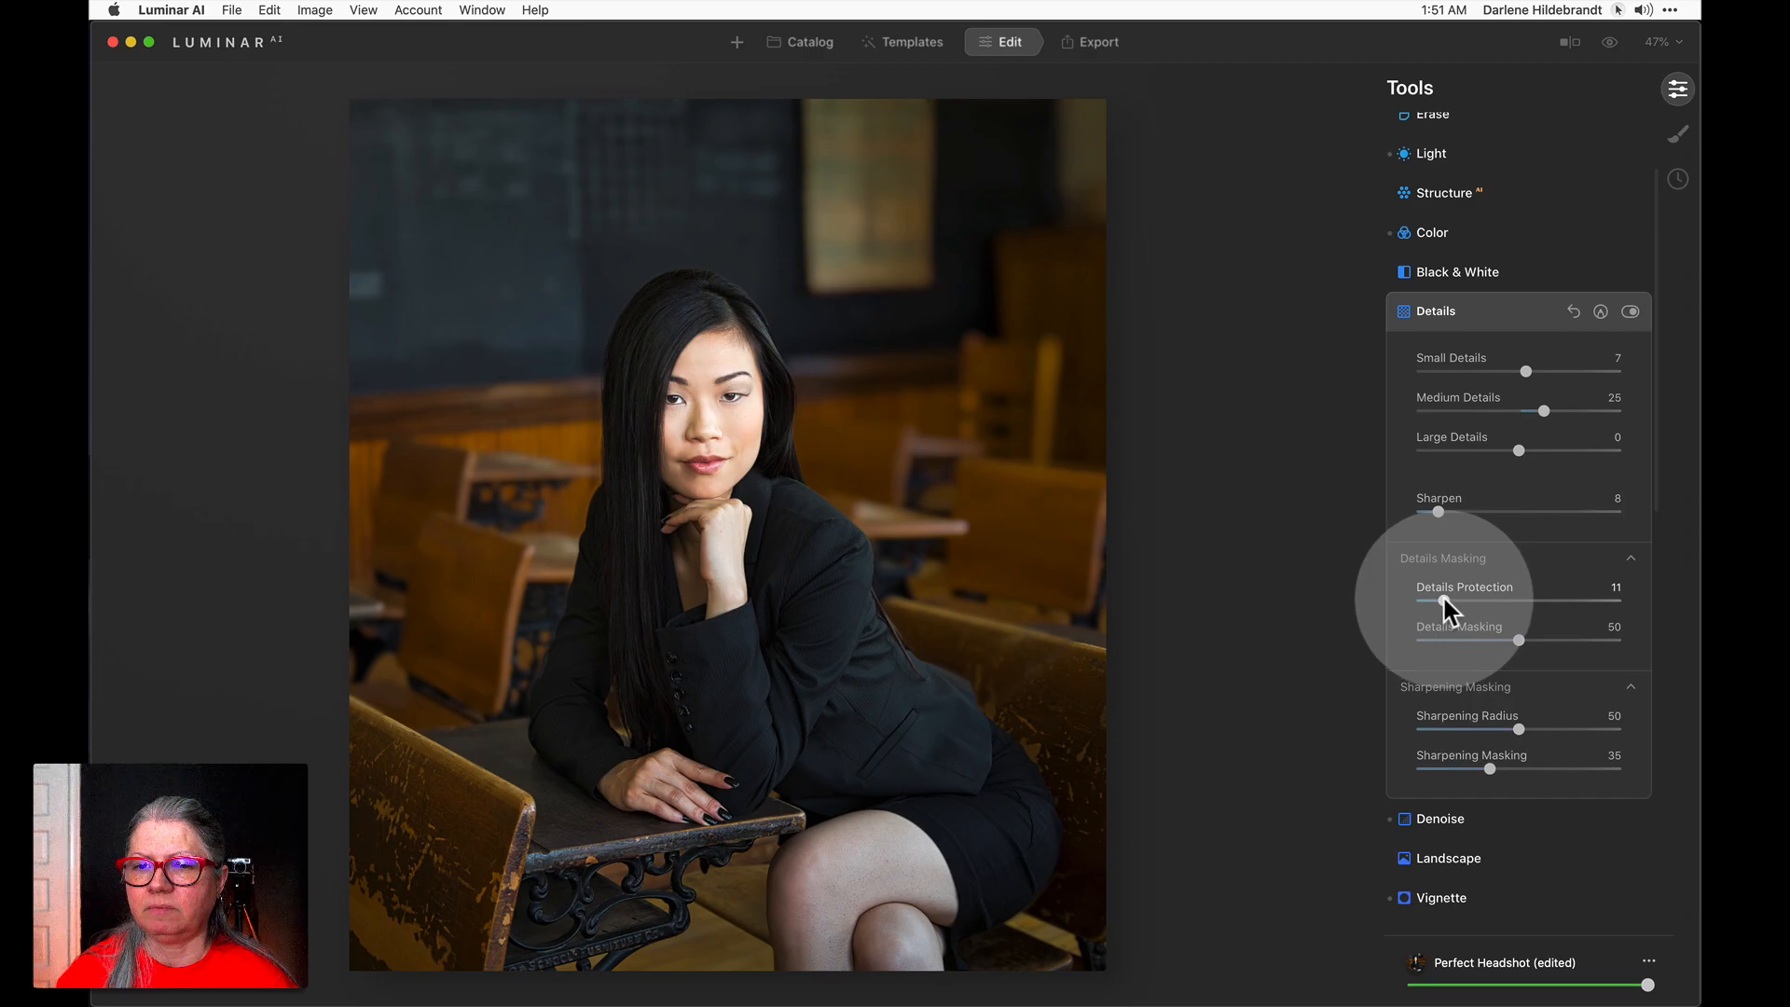
left_click(1445, 600)
mouse_move(1498, 767)
left_mouse_down()
mouse_move(1540, 766)
mouse_move(1482, 766)
mouse_move(1533, 764)
left_mouse_up()
left_click(1542, 764)
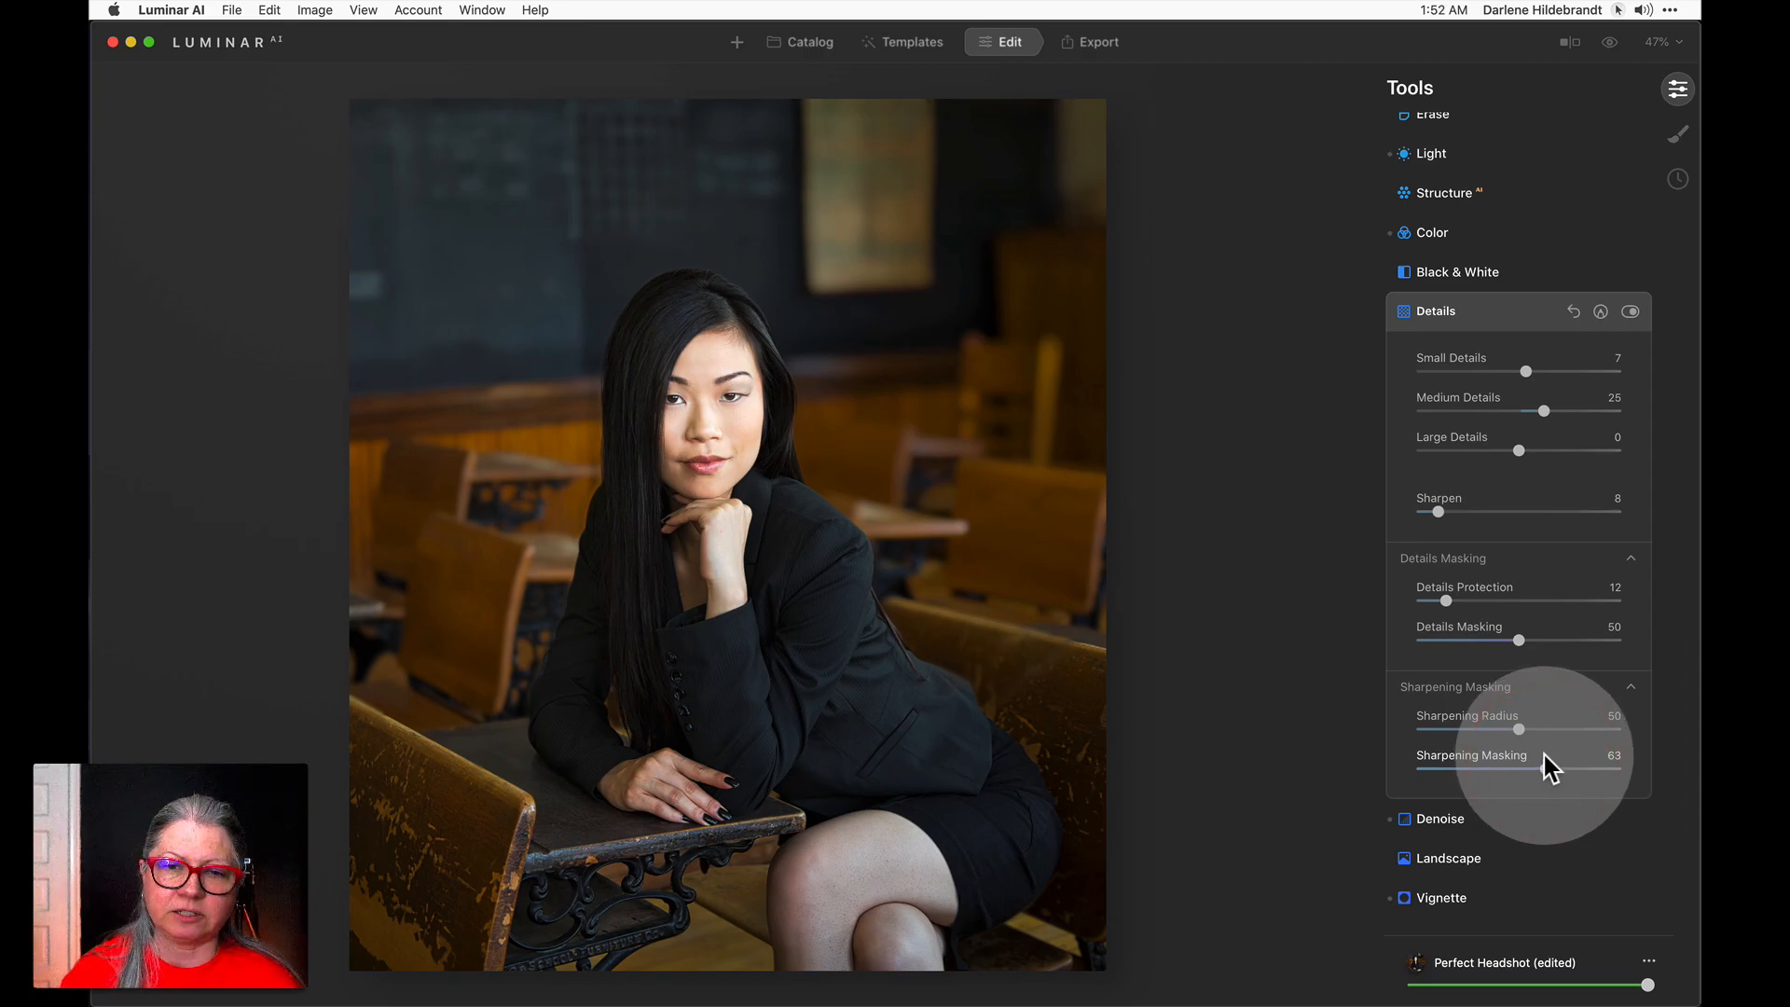
Paint a Details mask over the seated woman using a brush with Radius 136 and Opacity 100.
left_click(1600, 311)
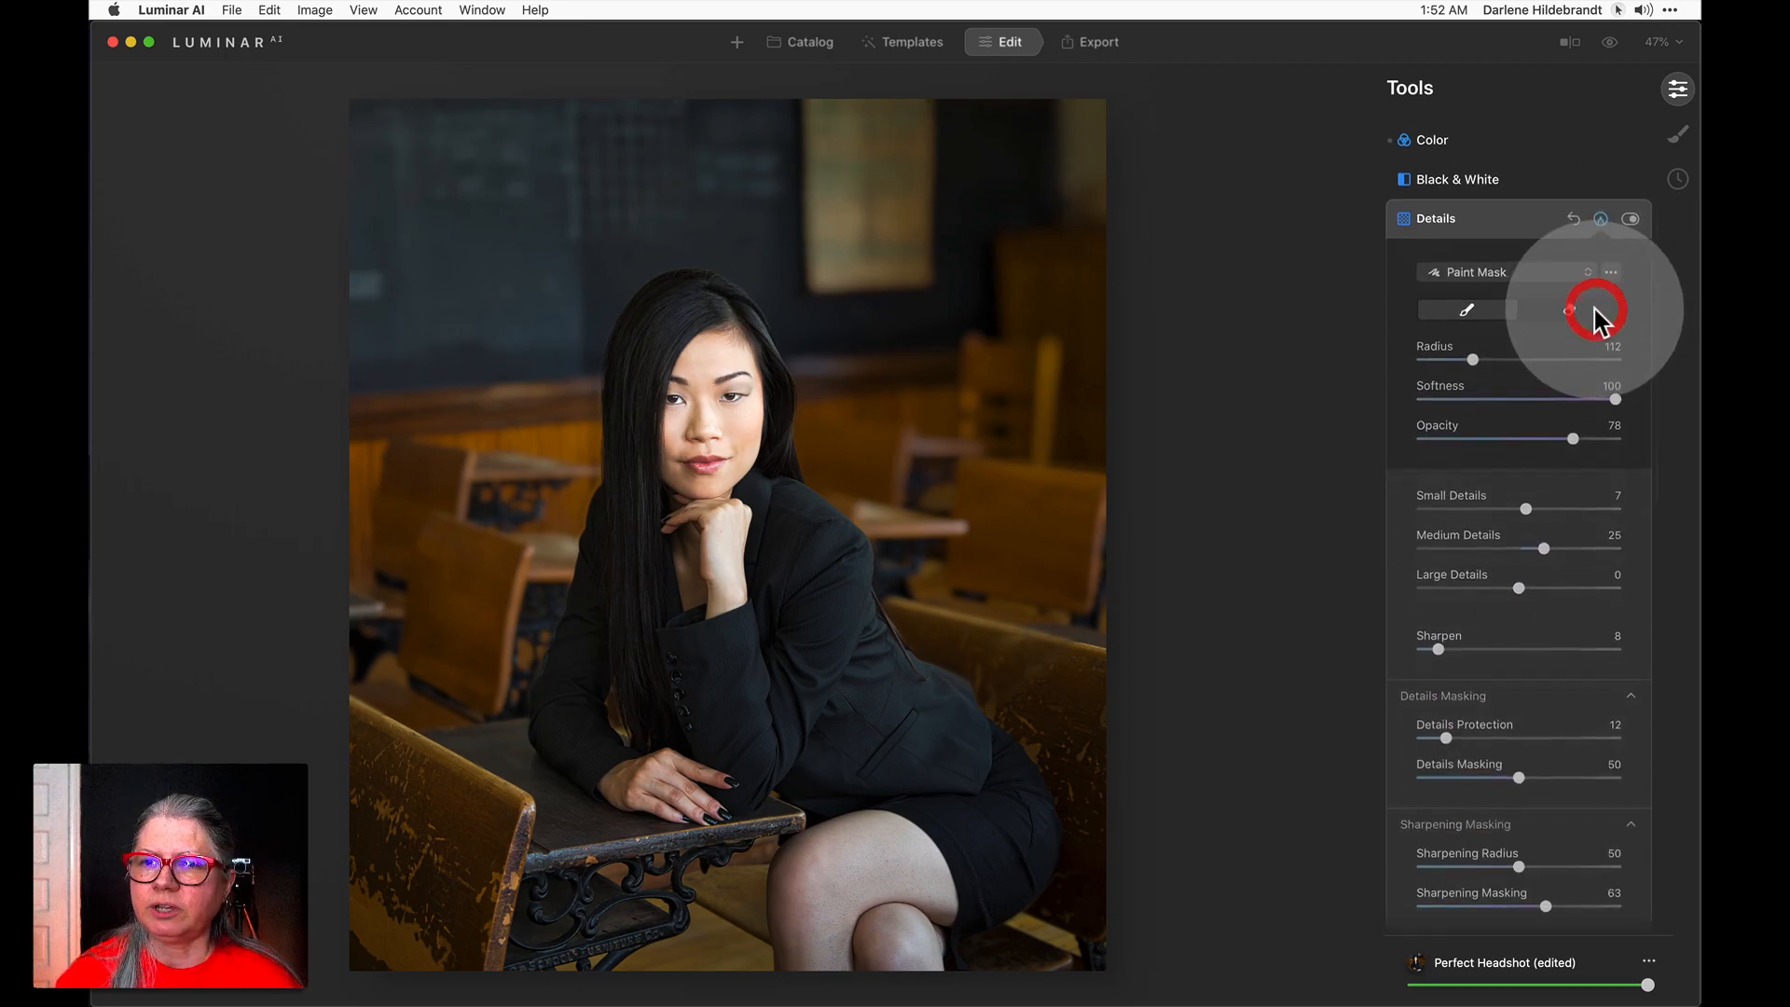
left_click(1466, 308)
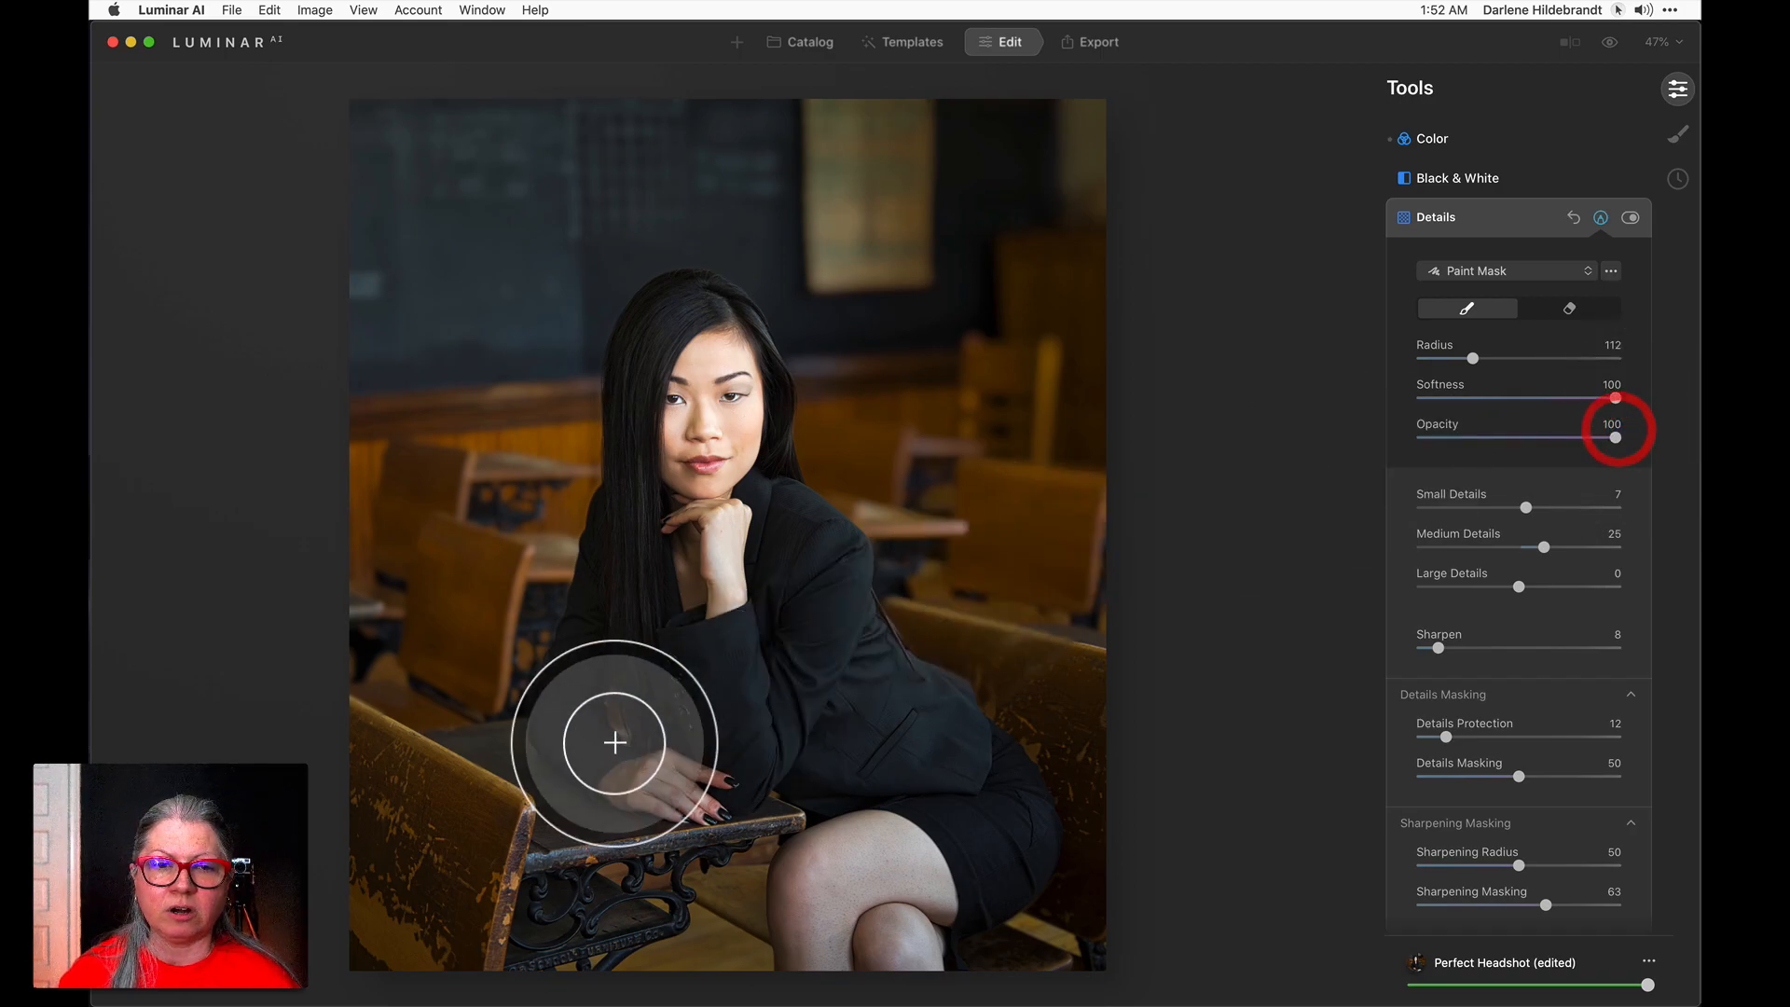
key("bracketright")
key("bracketright")
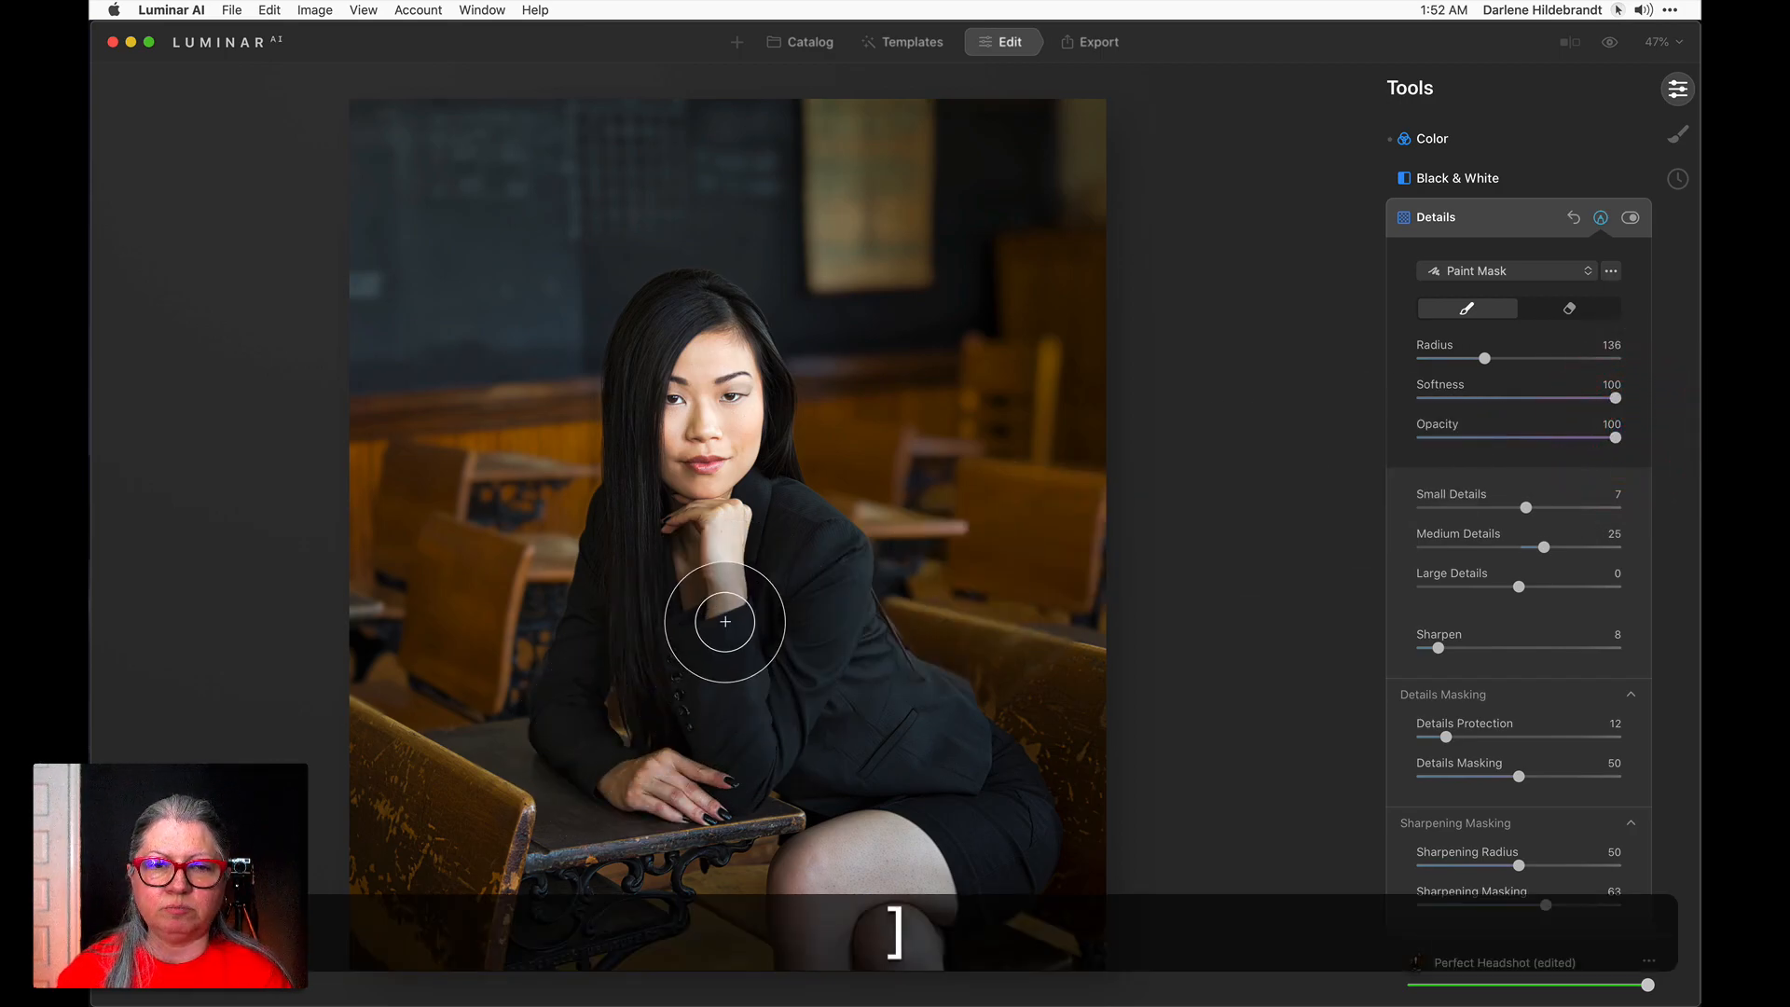
mouse_move(691, 572)
left_mouse_down()
mouse_move(732, 669)
mouse_move(783, 685)
mouse_move(689, 641)
mouse_move(746, 570)
mouse_move(799, 651)
mouse_move(807, 575)
mouse_move(754, 541)
mouse_move(833, 604)
mouse_move(860, 725)
mouse_move(927, 767)
mouse_move(776, 689)
mouse_move(1014, 833)
mouse_move(820, 845)
mouse_move(875, 831)
mouse_move(752, 735)
mouse_move(686, 779)
mouse_move(575, 731)
mouse_move(592, 591)
mouse_move(701, 439)
mouse_move(714, 365)
mouse_move(747, 452)
mouse_move(702, 341)
mouse_move(672, 344)
mouse_move(678, 516)
mouse_move(639, 622)
mouse_move(677, 762)
mouse_move(613, 753)
mouse_move(781, 772)
mouse_move(710, 783)
mouse_move(651, 708)
left_mouse_up()
Copy the painted Details mask for reuse and close the Details adjustment.
left_click(1611, 270)
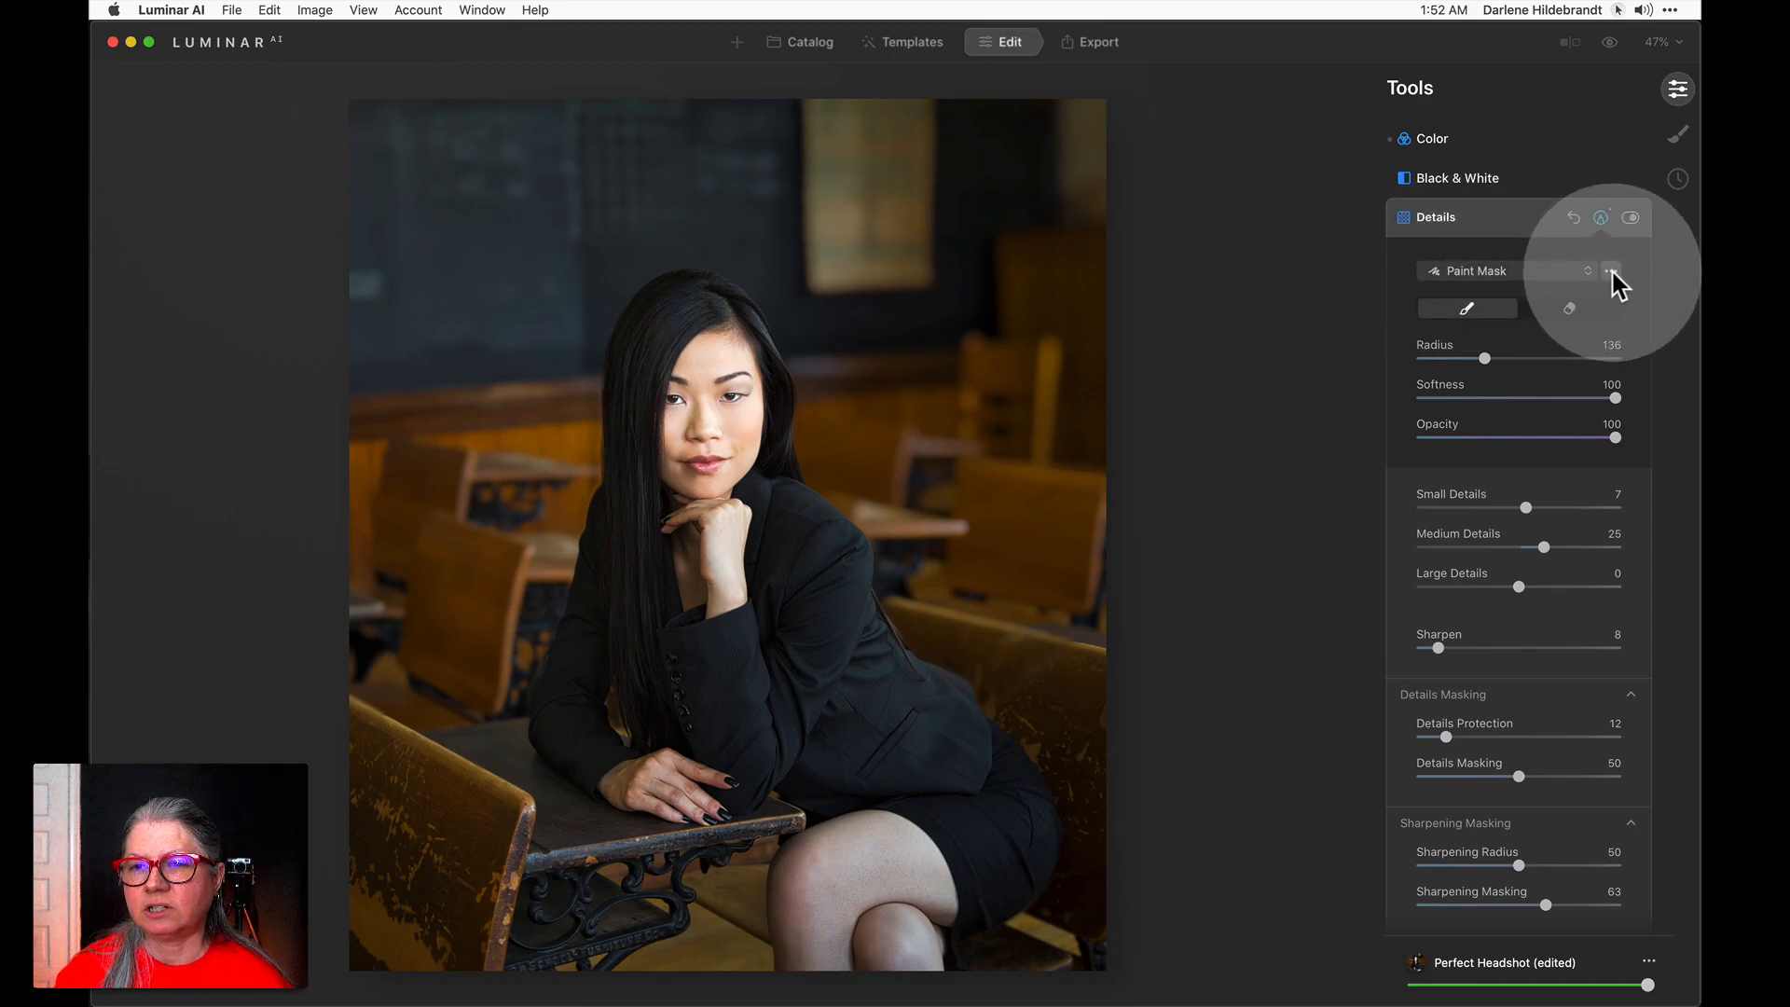
left_click(1611, 272)
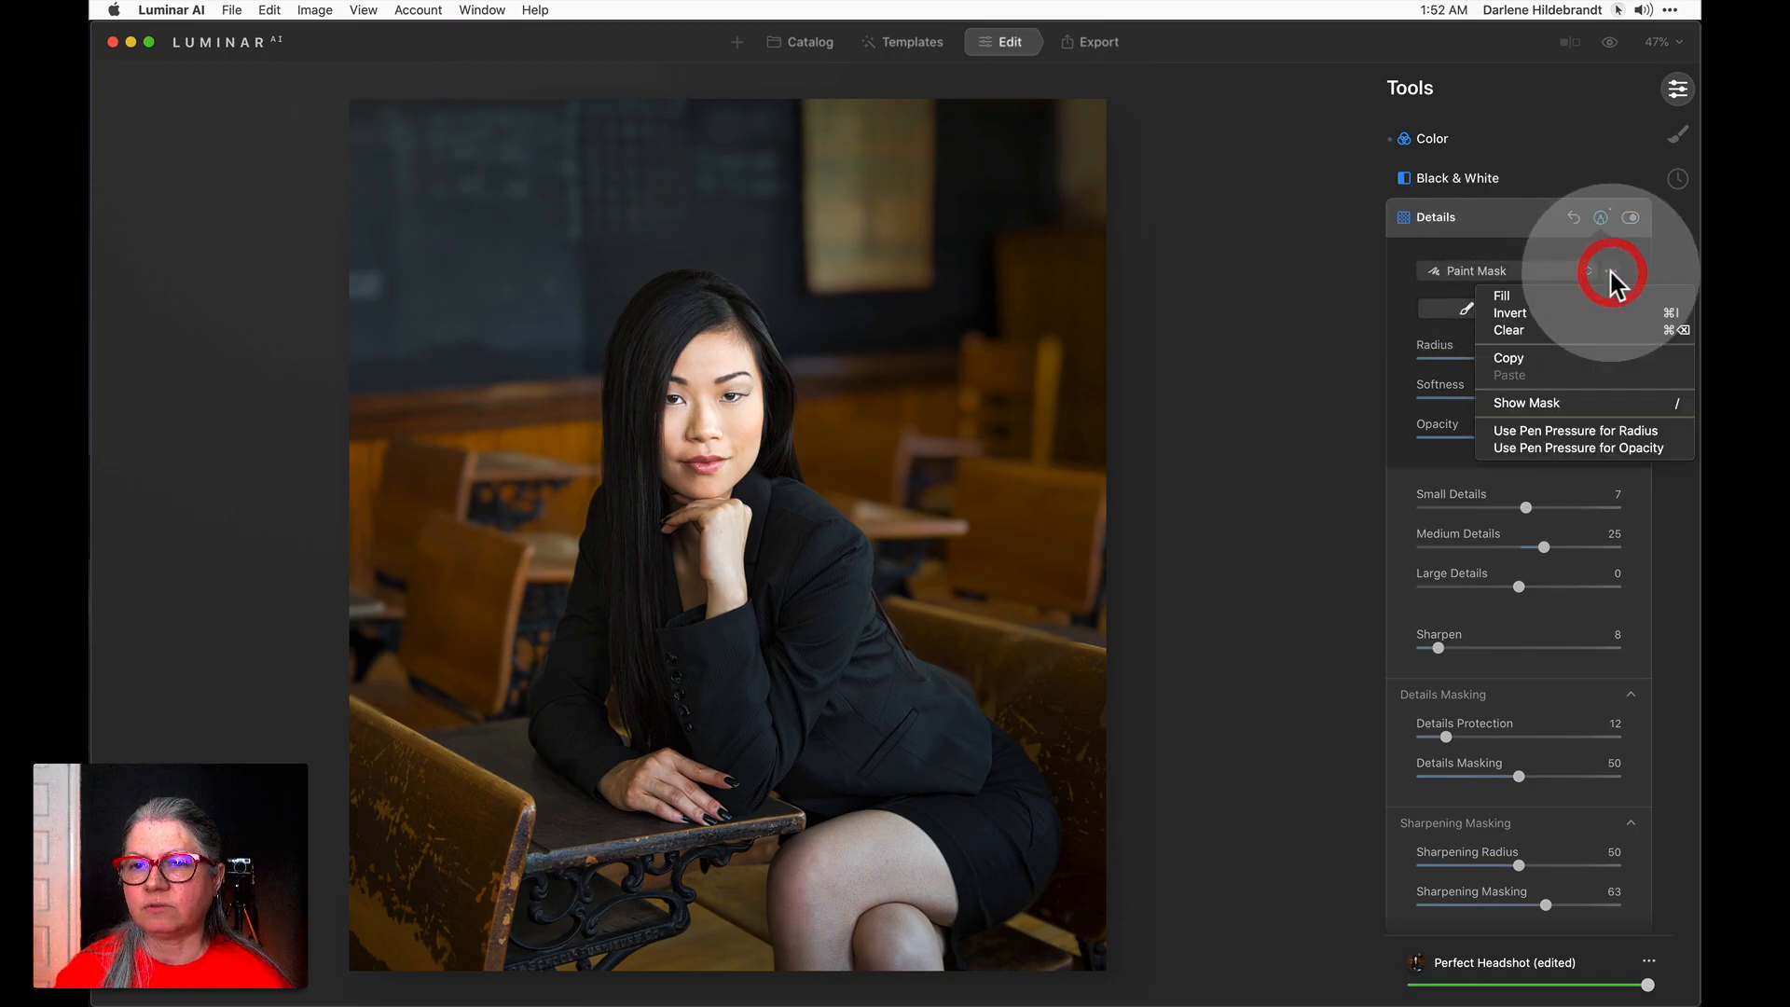
left_click(1586, 358)
left_click(1516, 214)
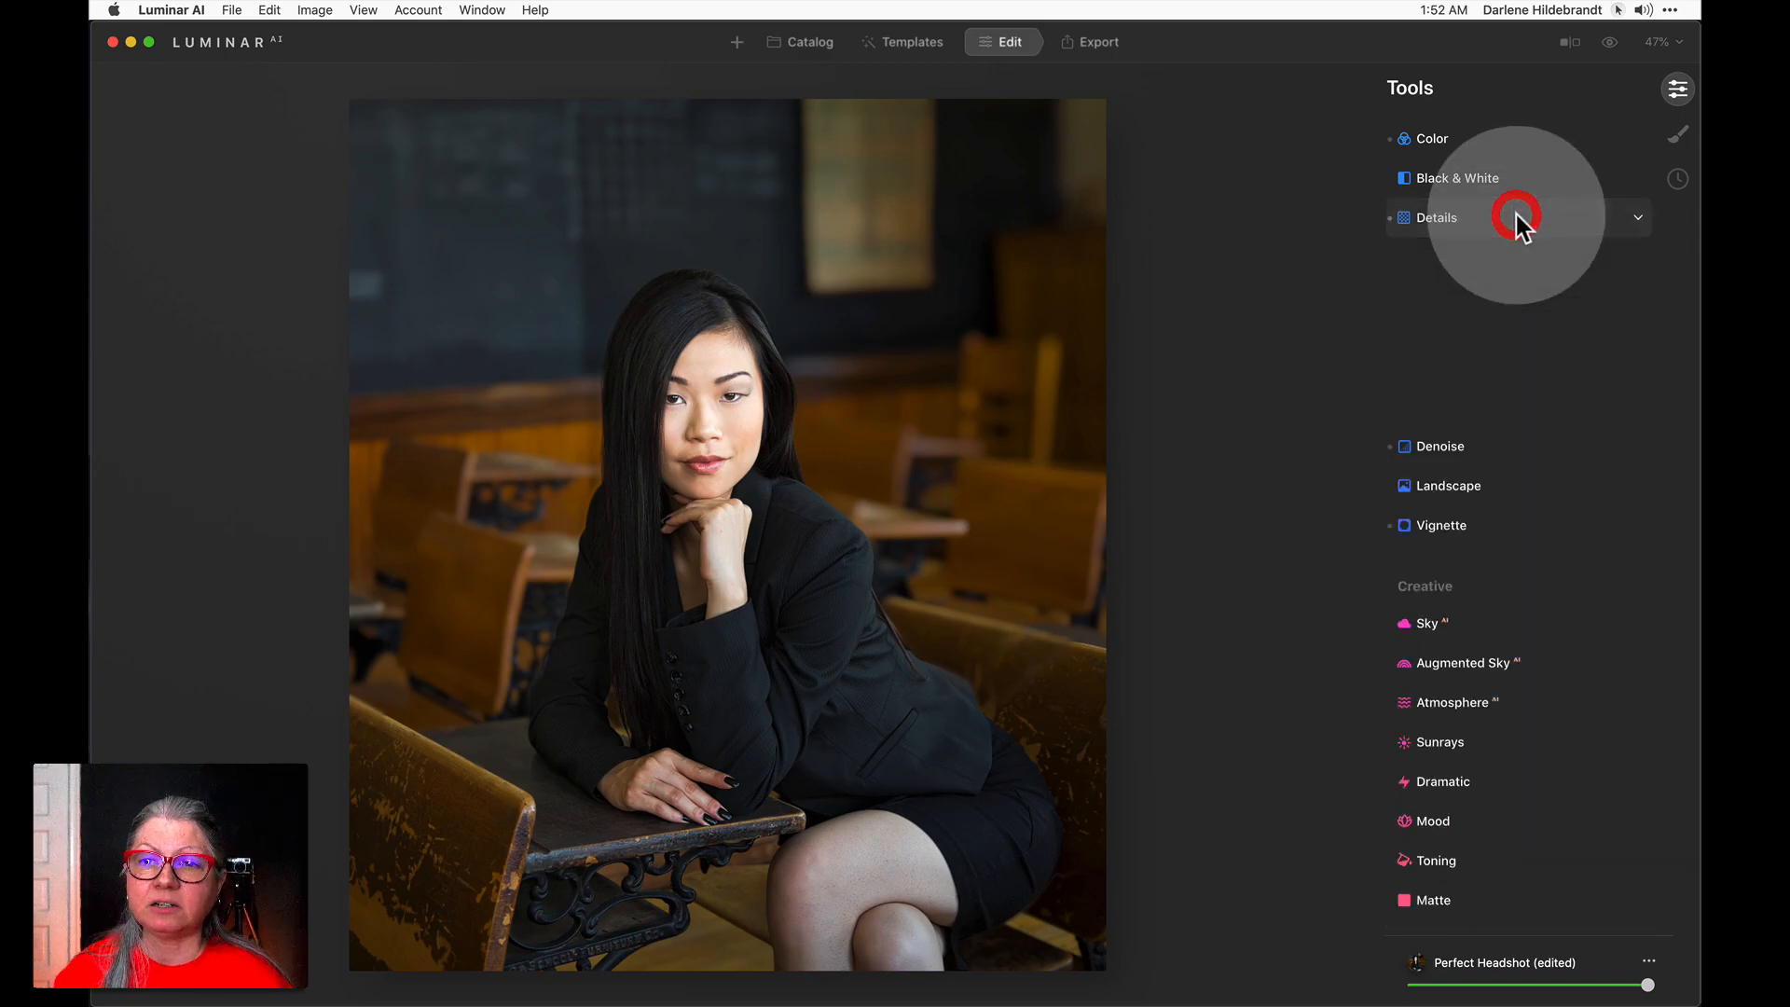
Soften the portrait's structure by setting the Structure Amount to -53 and Boost to 26.
scroll(1515, 214, "up", 5)
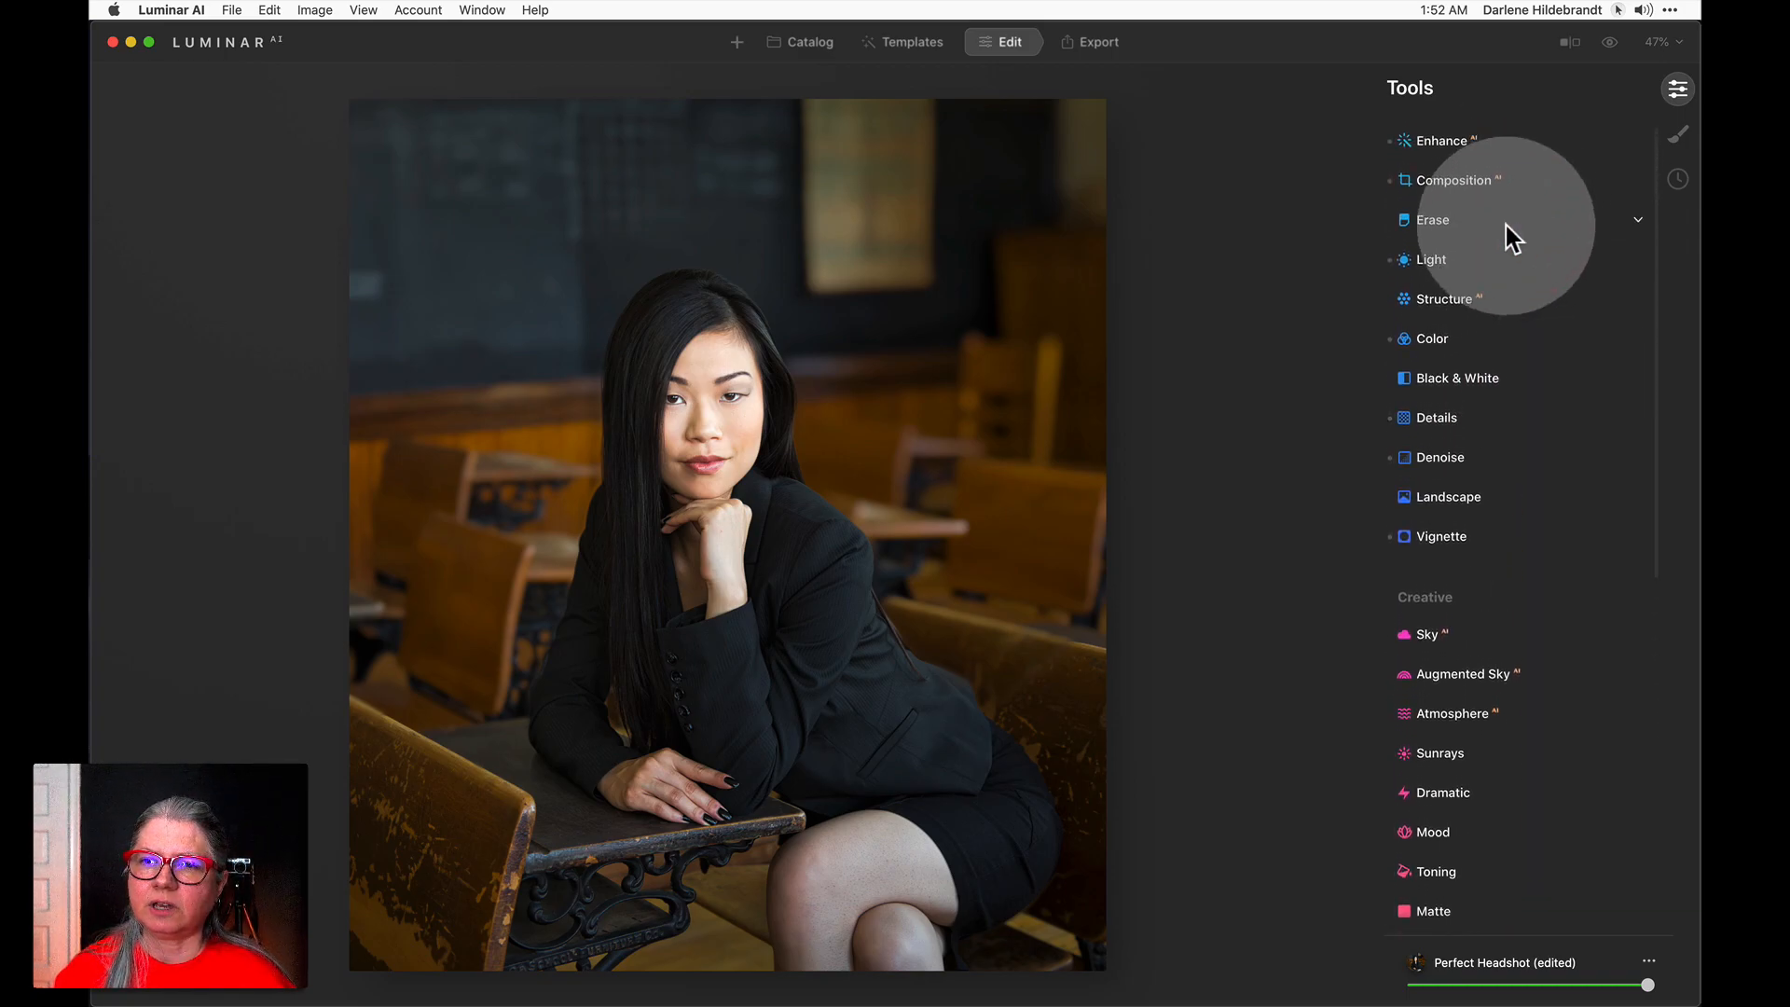
left_click(1459, 297)
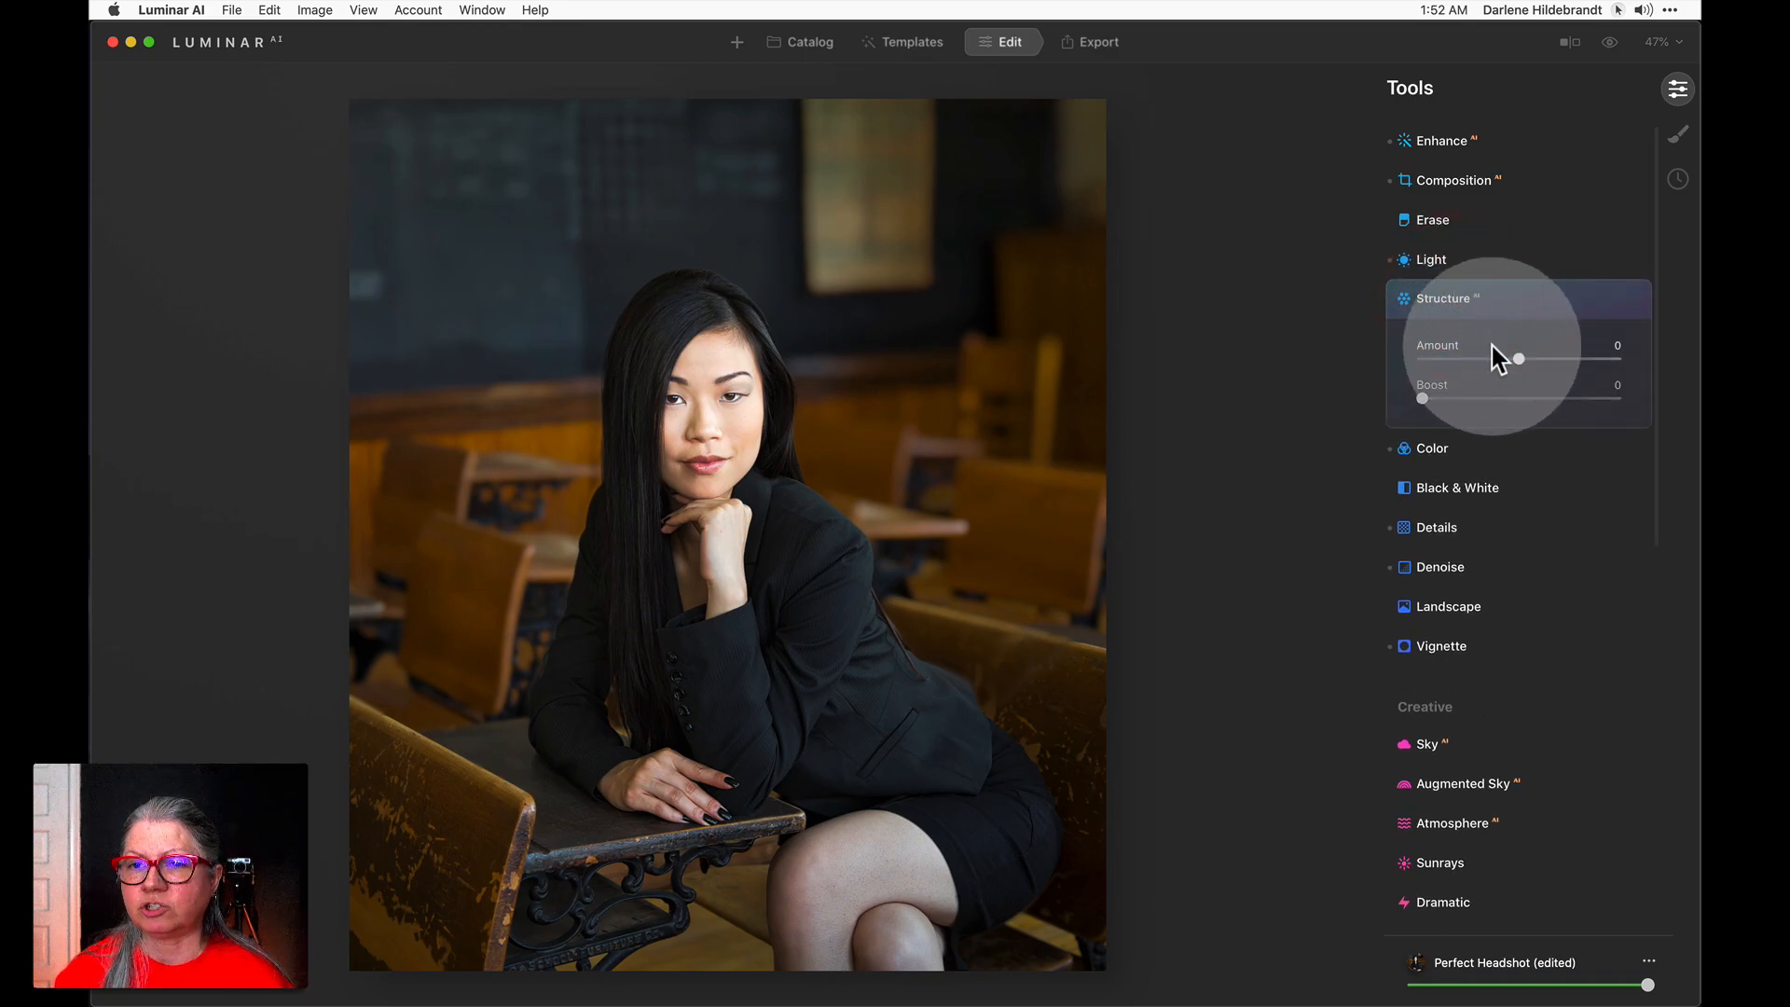
left_click_drag(1518, 358, 1474, 352)
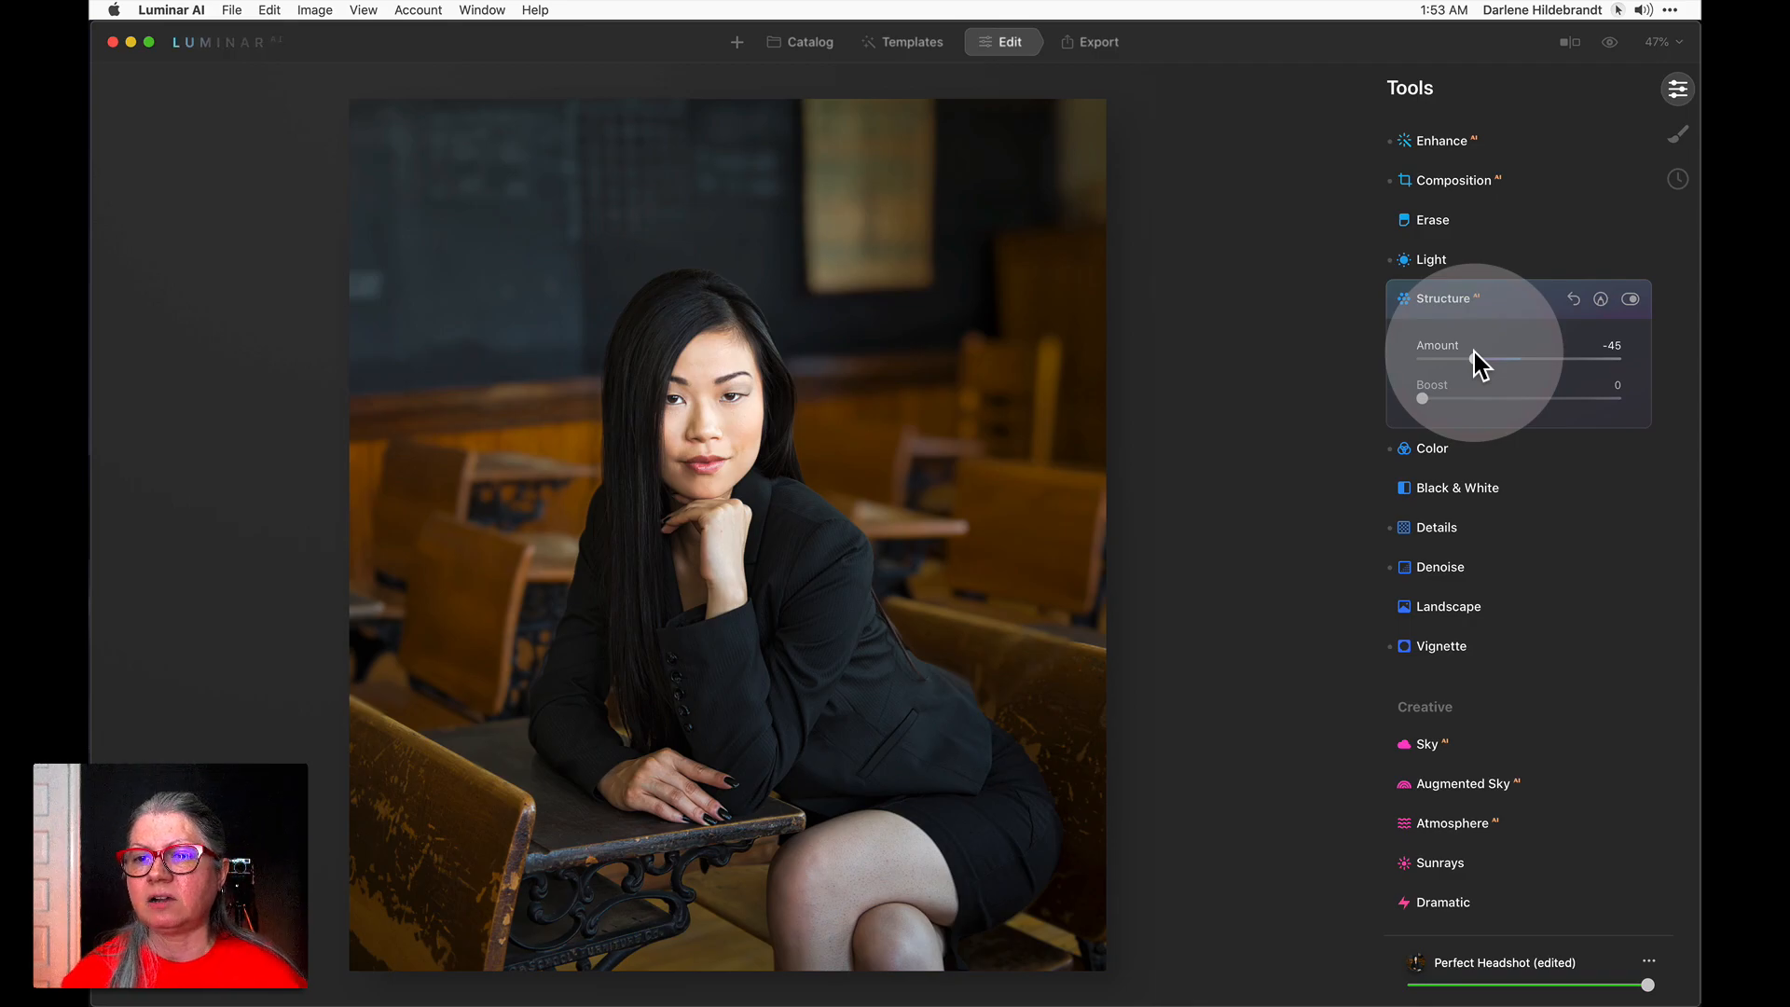
left_click_drag(1424, 396, 1466, 358)
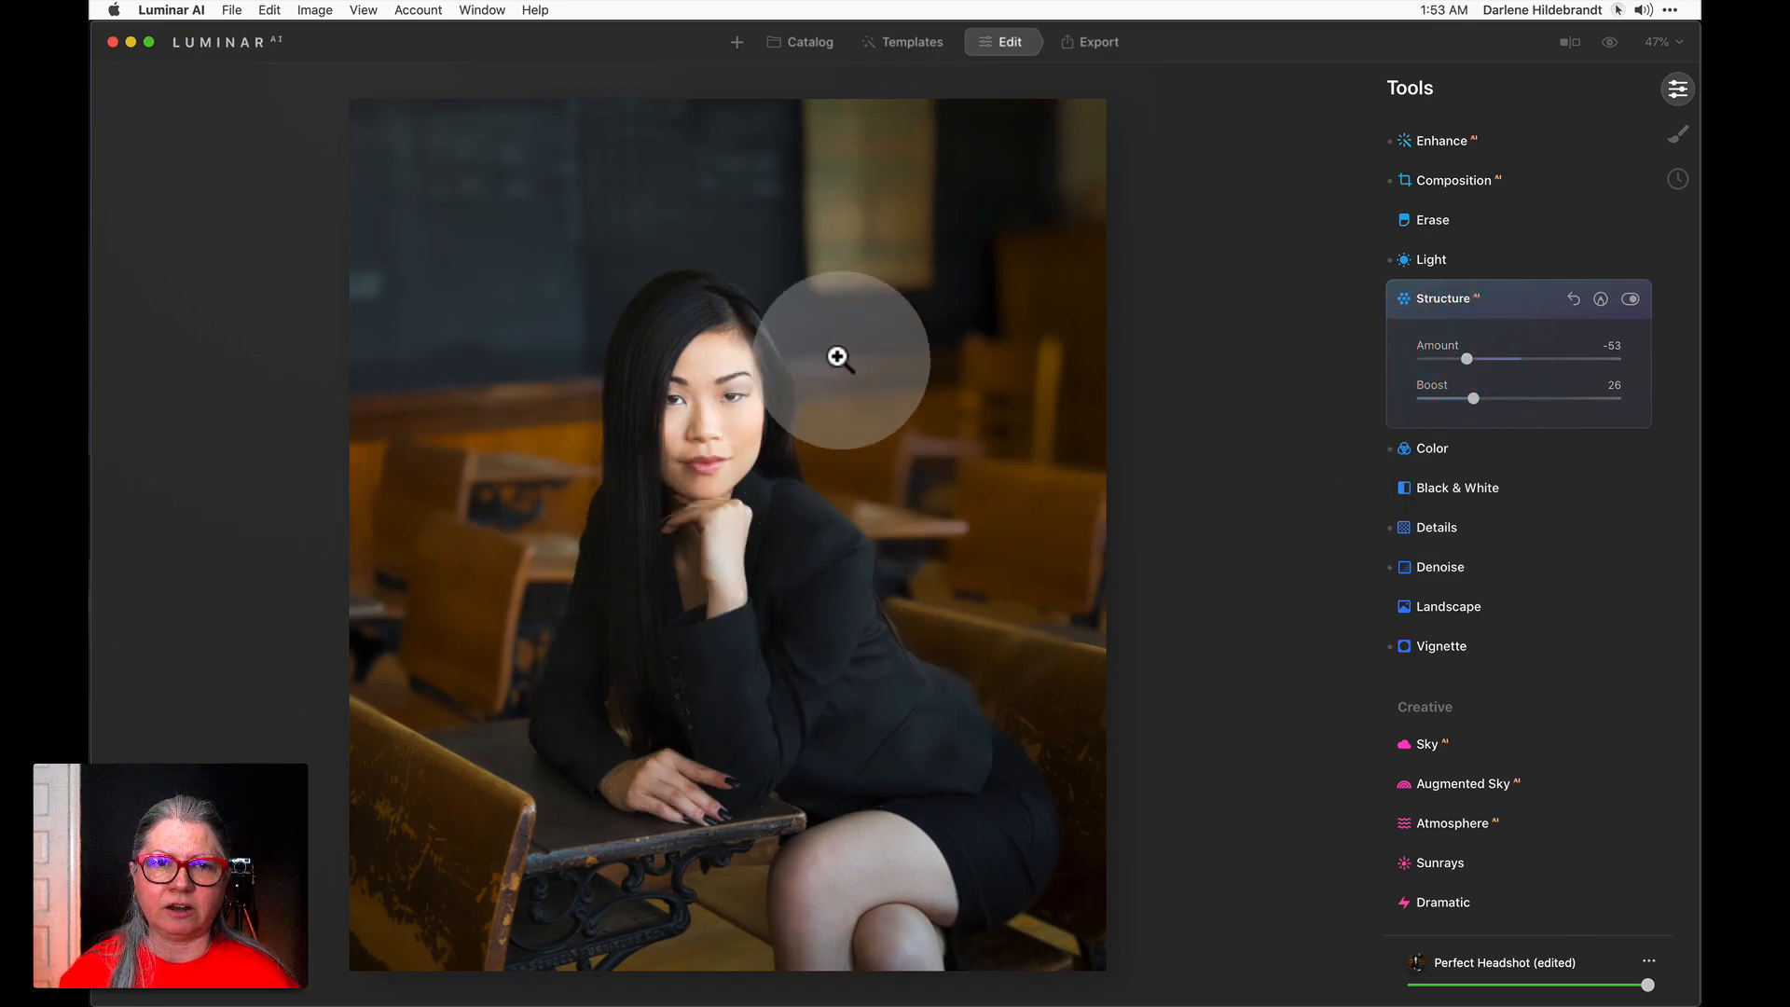
Paste the copied Details mask into the Structure adjustment's paint mask.
left_click(1601, 300)
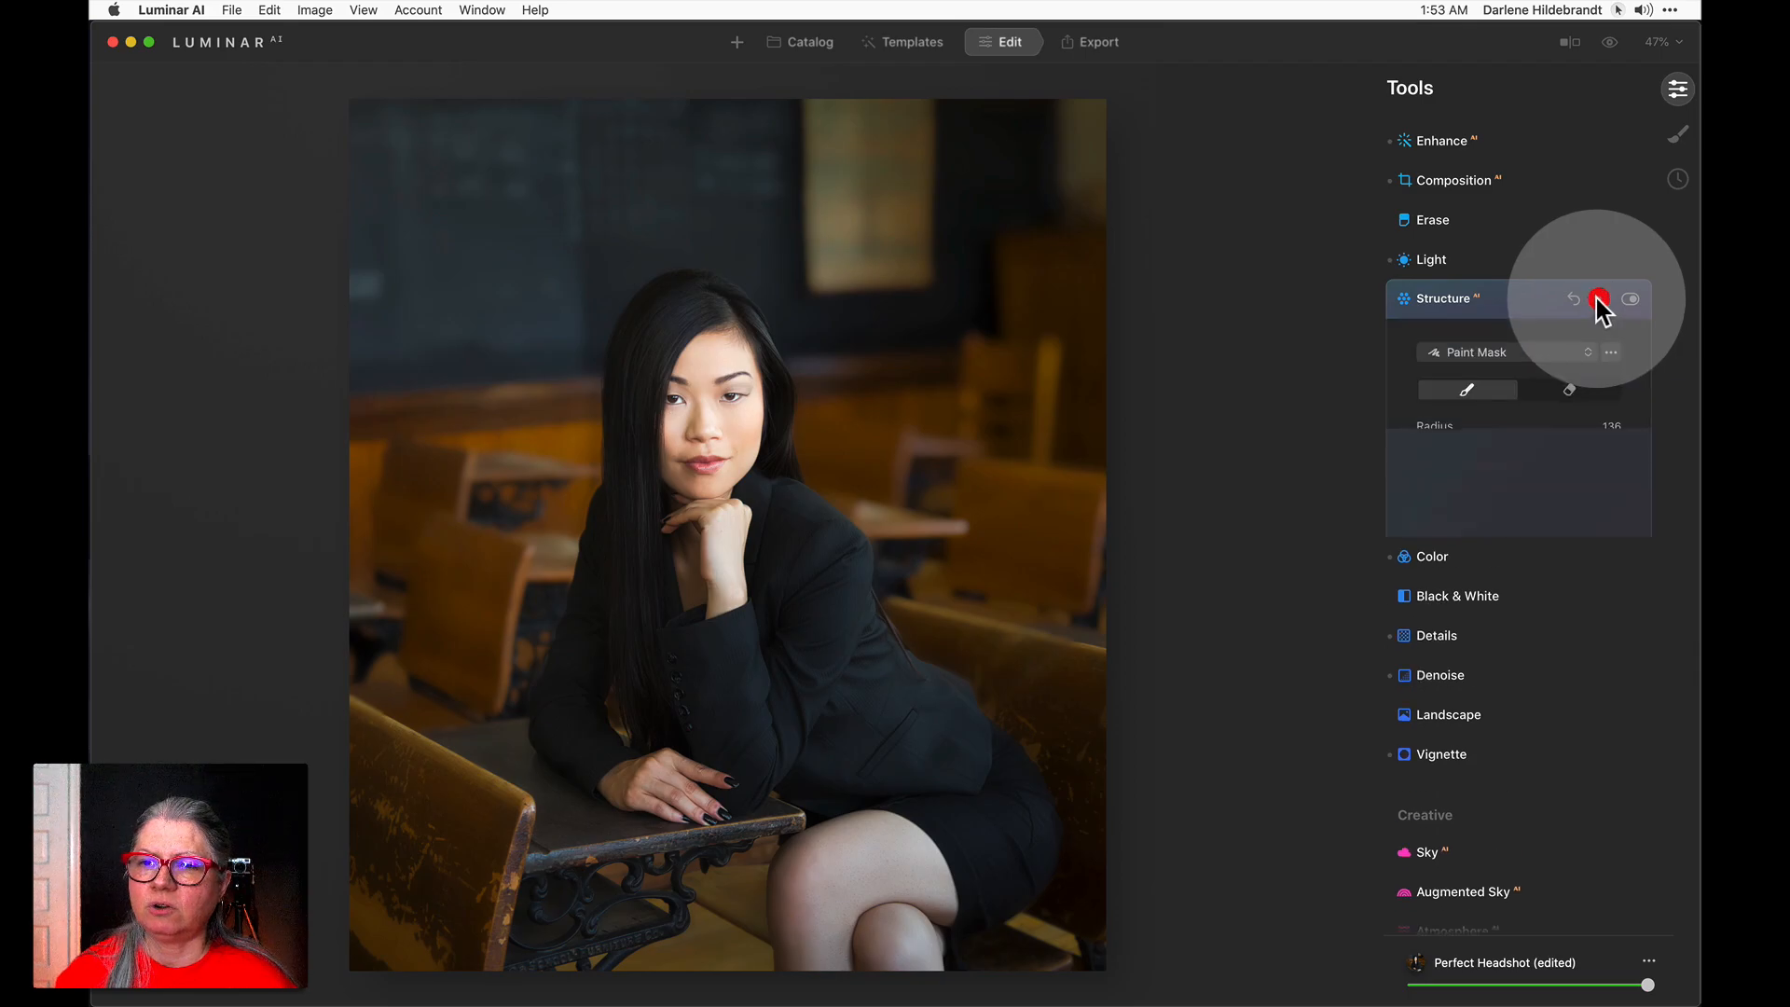
left_click(1610, 354)
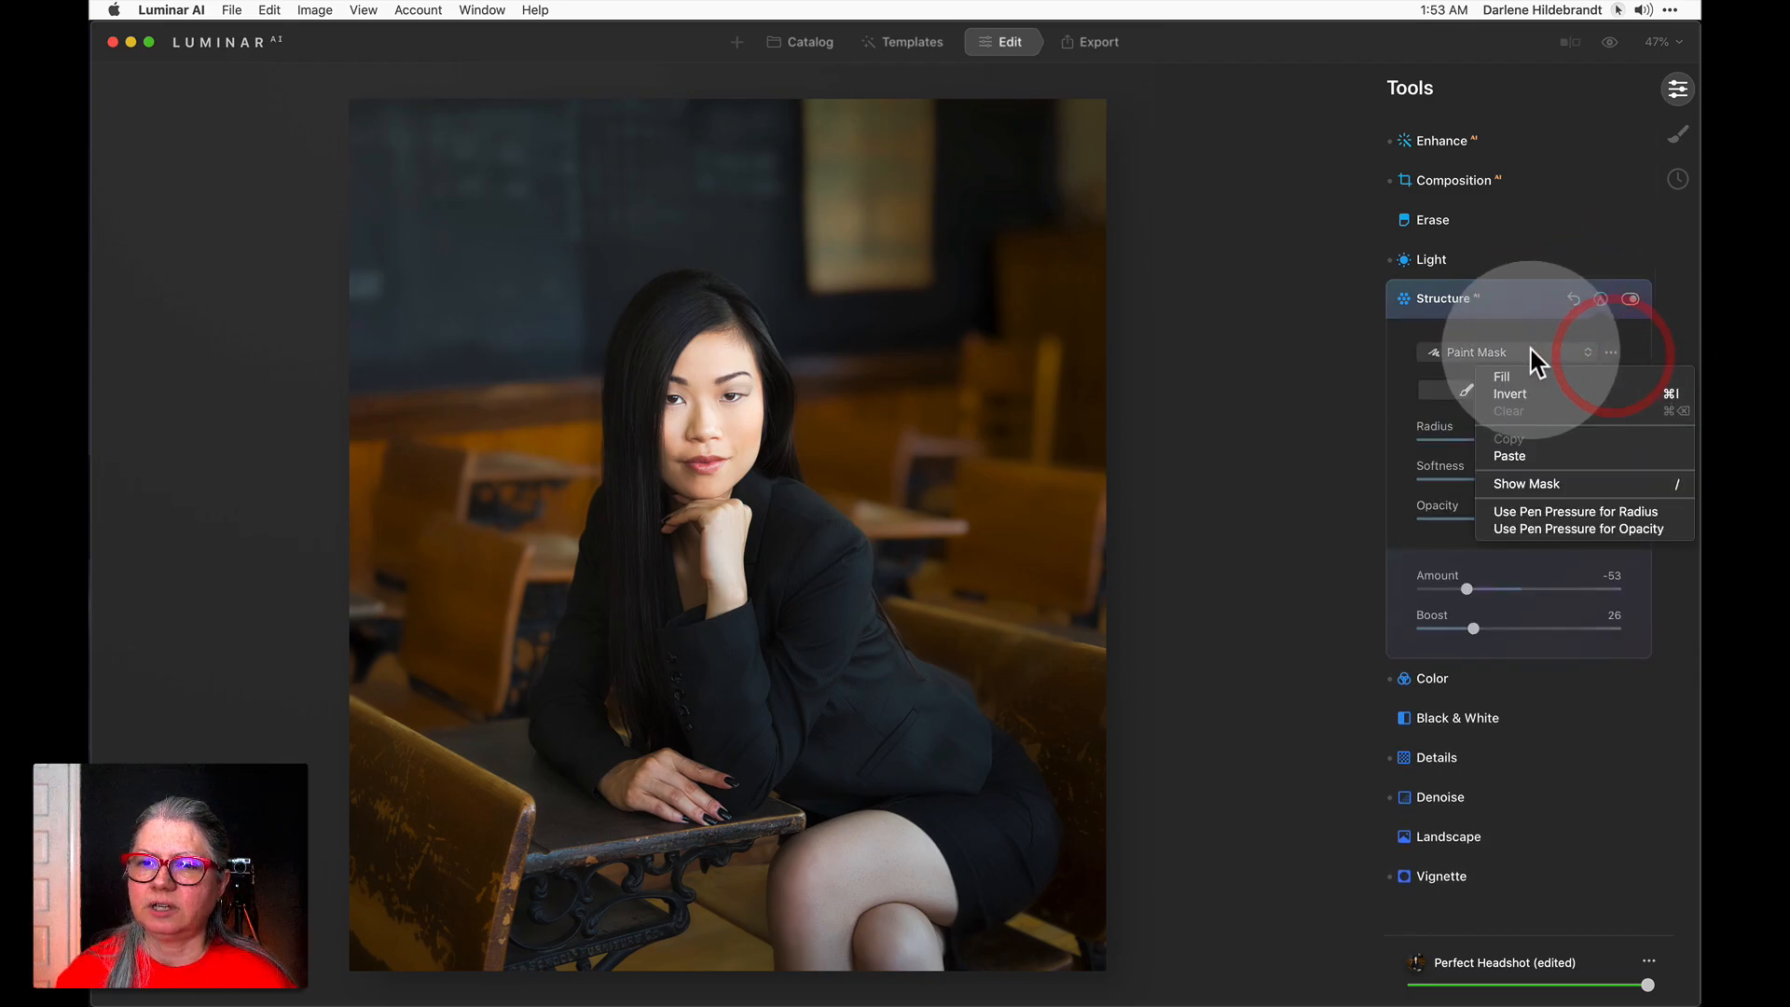
left_click(1514, 454)
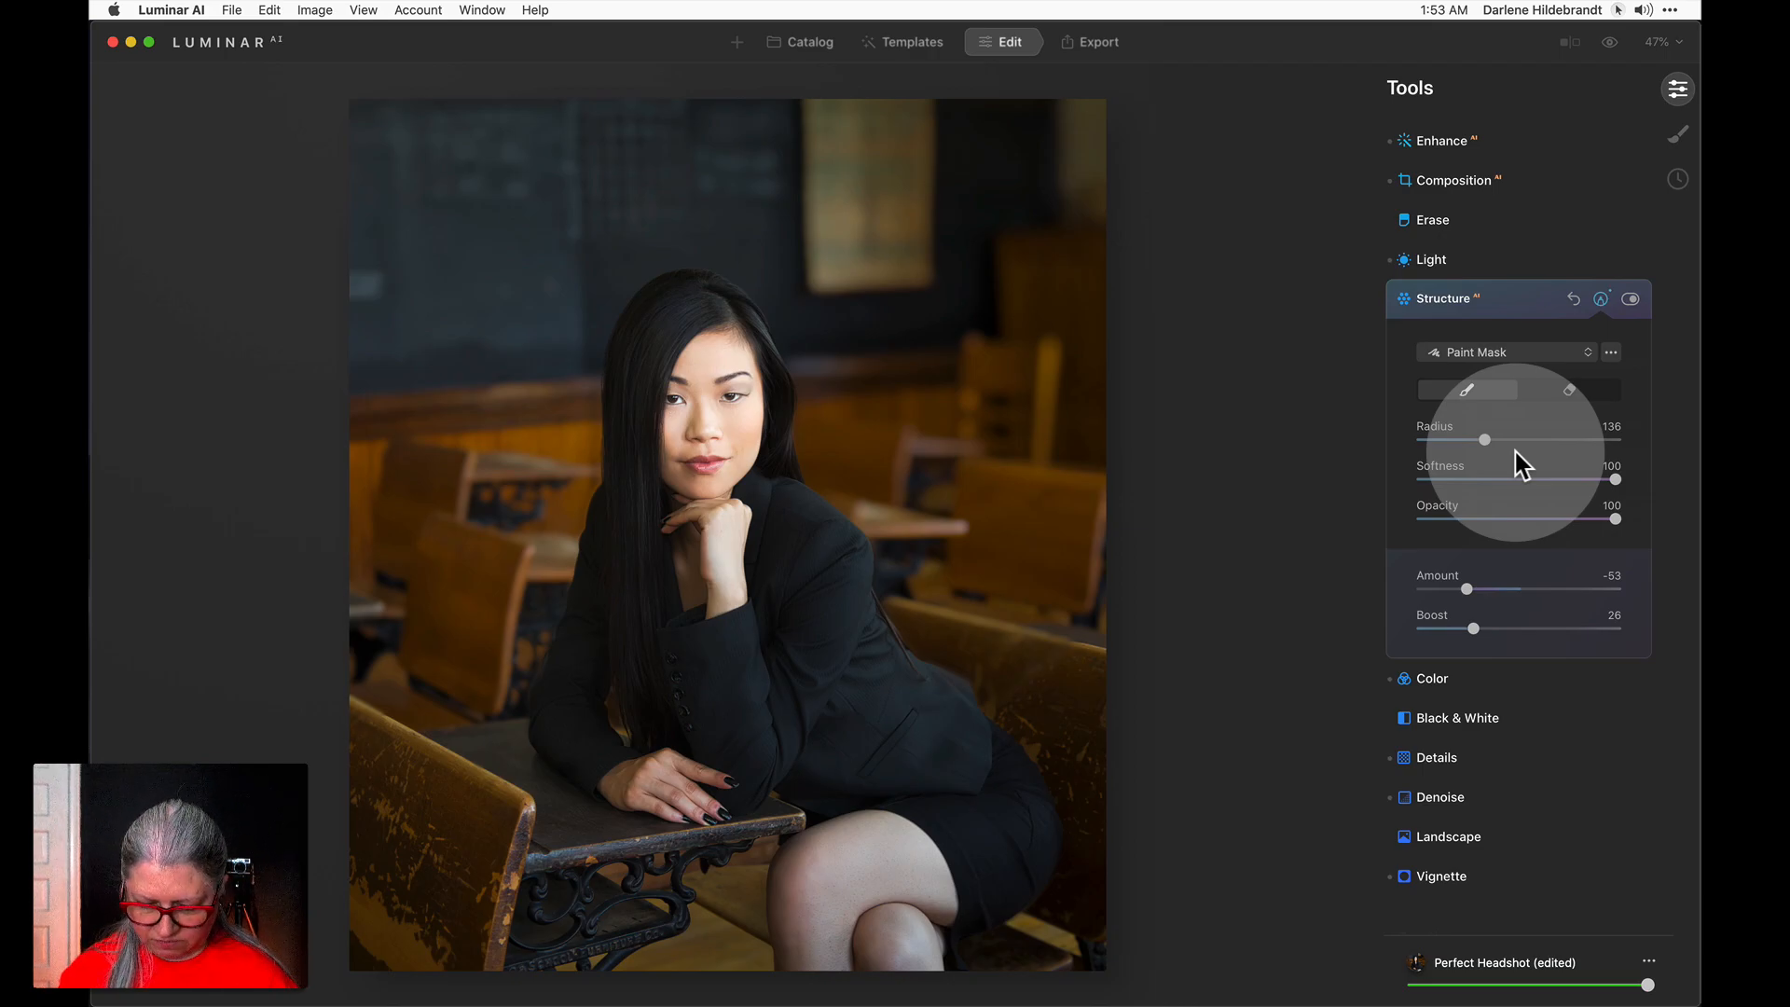
Show the Structure mask overlay and invert the mask so the softening targets the background instead of the woman.
key("slash")
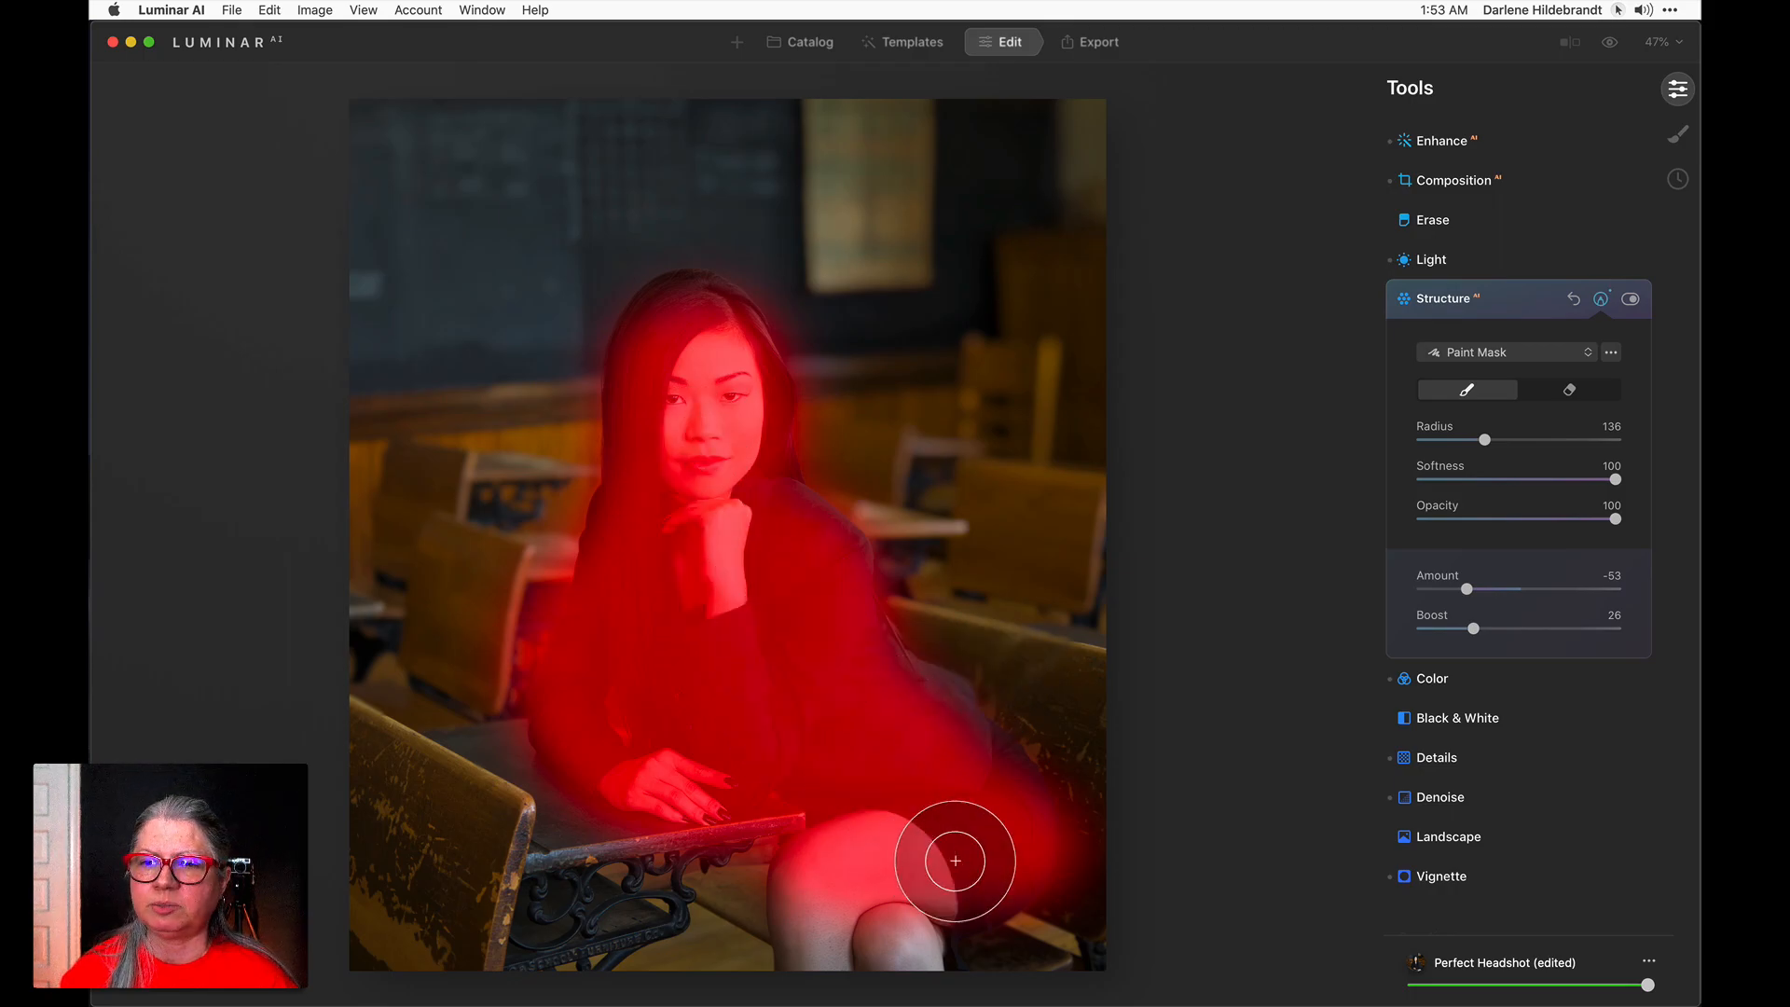
left_click(1611, 353)
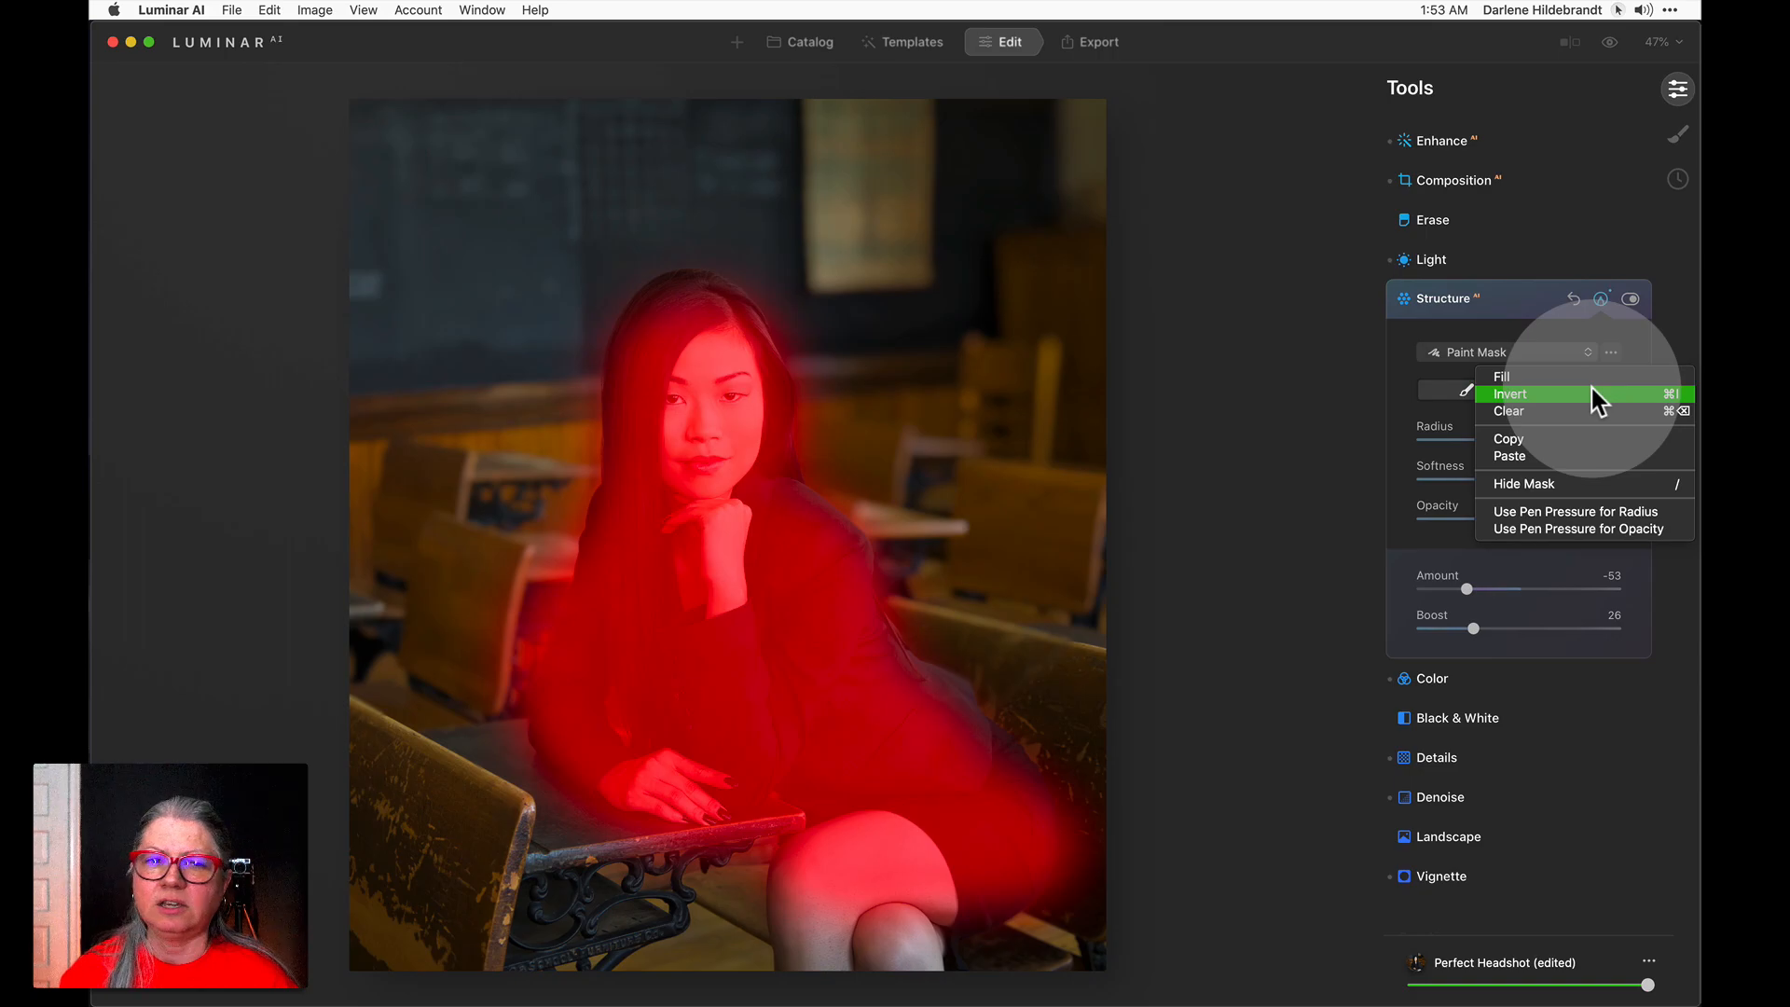
left_click(1591, 390)
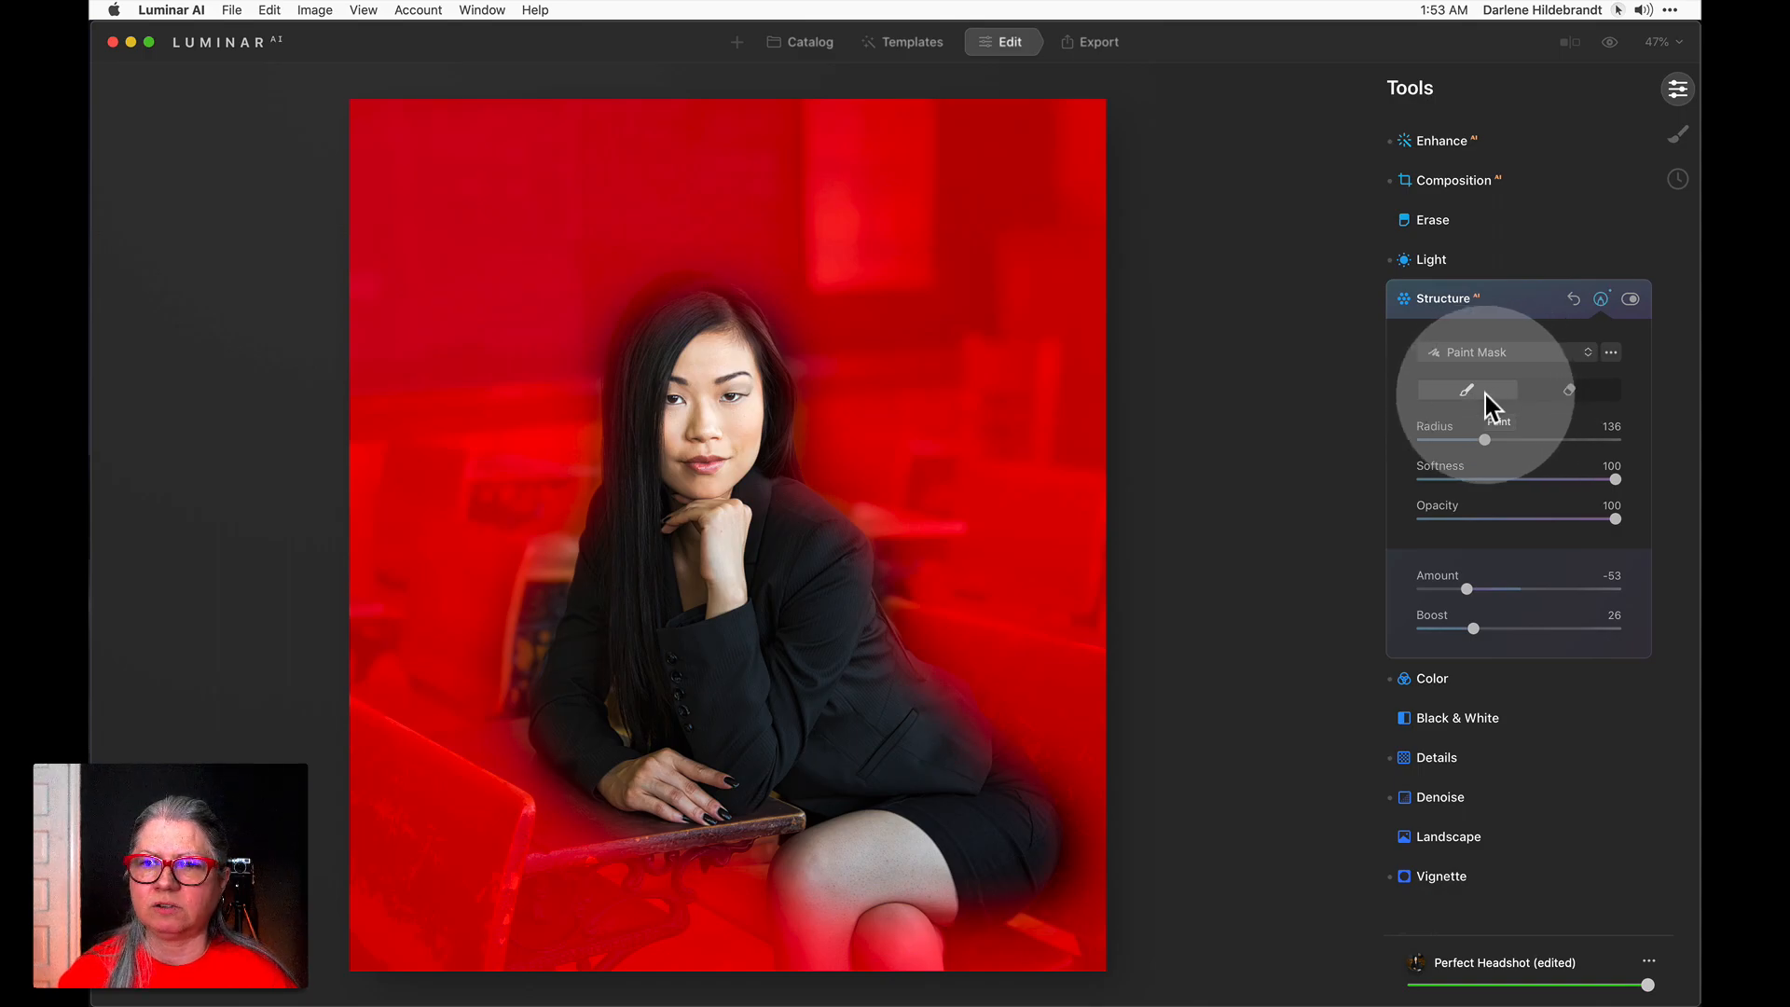
Erase the Structure mask around the woman's hair and over her legs and the foreground desks at 74 opacity.
left_click(1545, 396)
left_click(1568, 518)
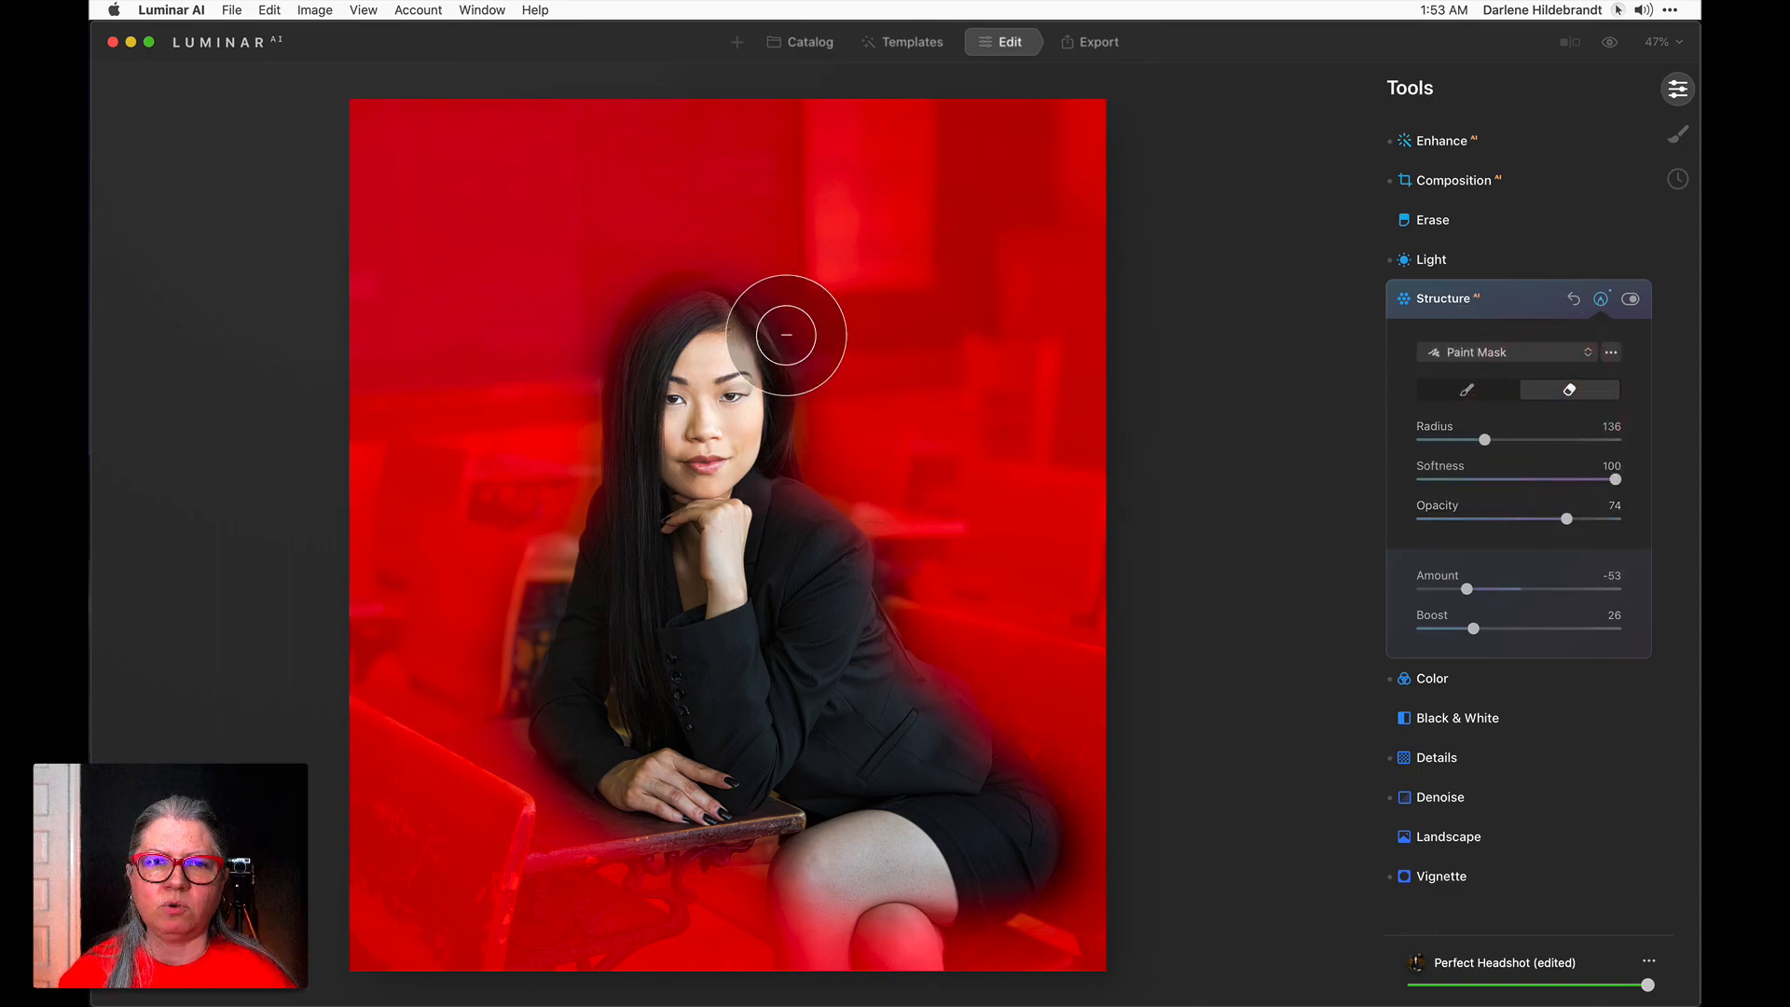
left_click_drag(657, 321, 652, 319)
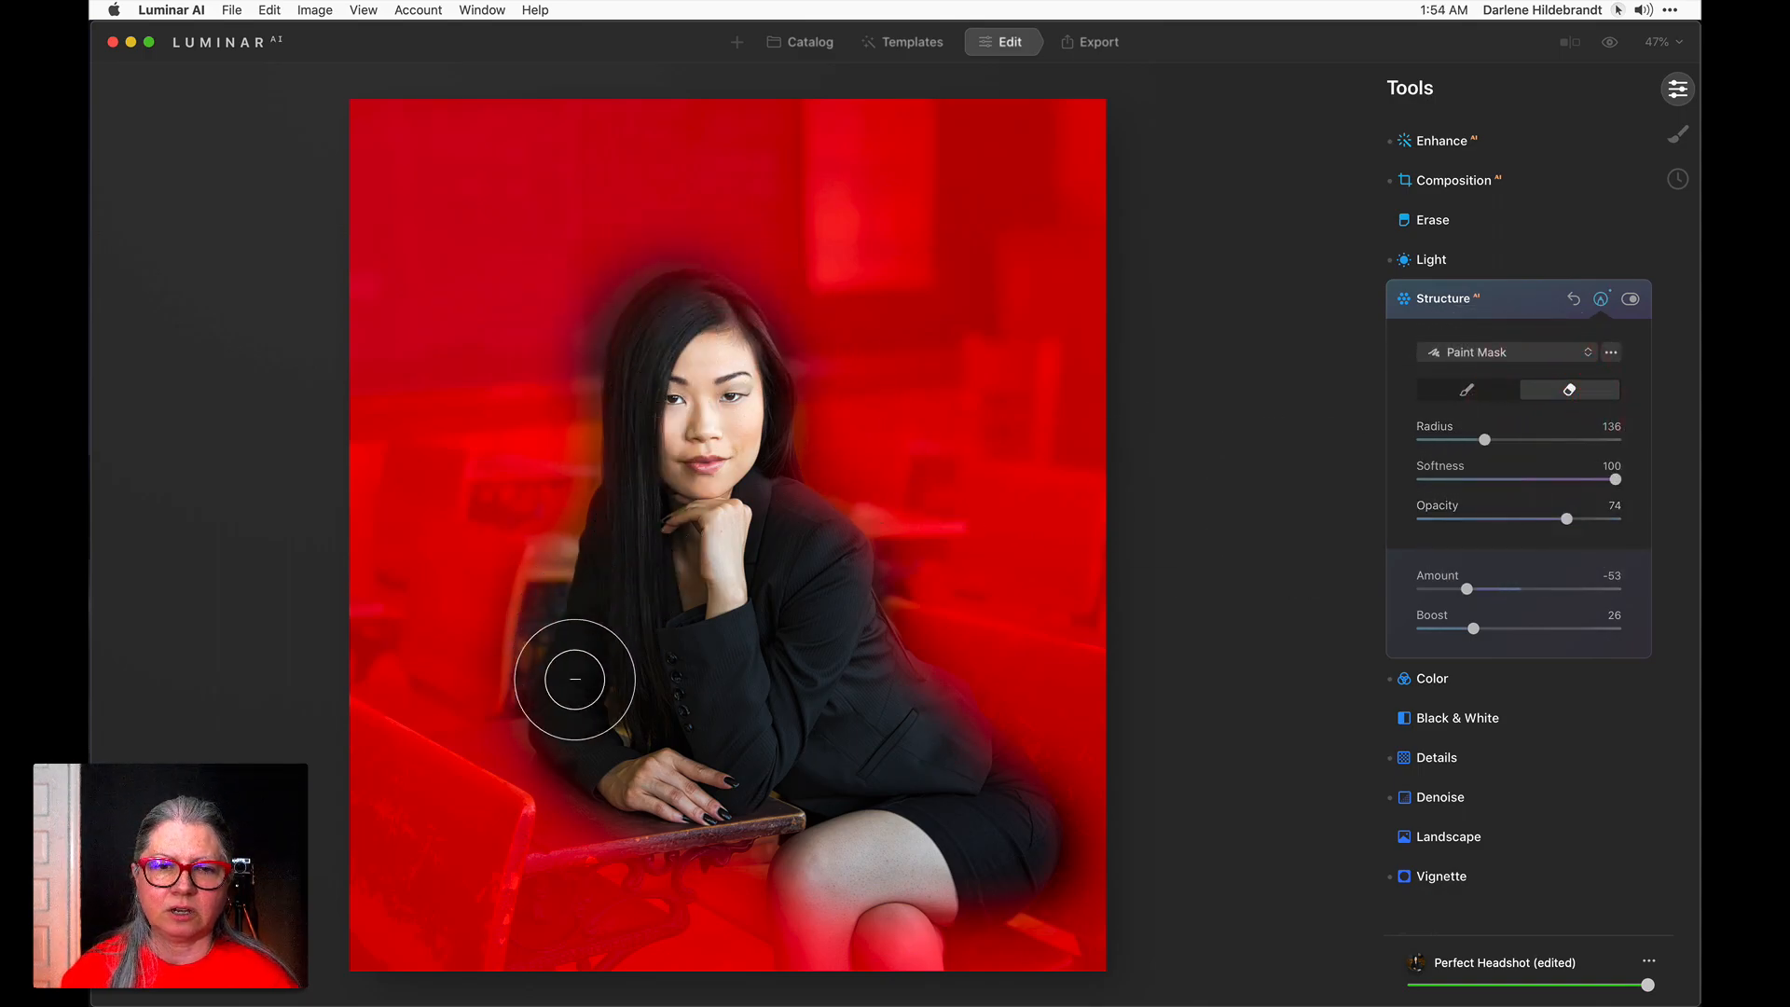
mouse_move(811, 528)
left_mouse_down()
mouse_move(1001, 801)
mouse_move(1045, 771)
mouse_move(1023, 813)
mouse_move(1076, 804)
mouse_move(1081, 676)
mouse_move(990, 680)
mouse_move(1150, 887)
mouse_move(962, 925)
mouse_move(787, 915)
mouse_move(864, 903)
mouse_move(638, 820)
mouse_move(585, 820)
mouse_move(533, 740)
mouse_move(499, 811)
left_mouse_up()
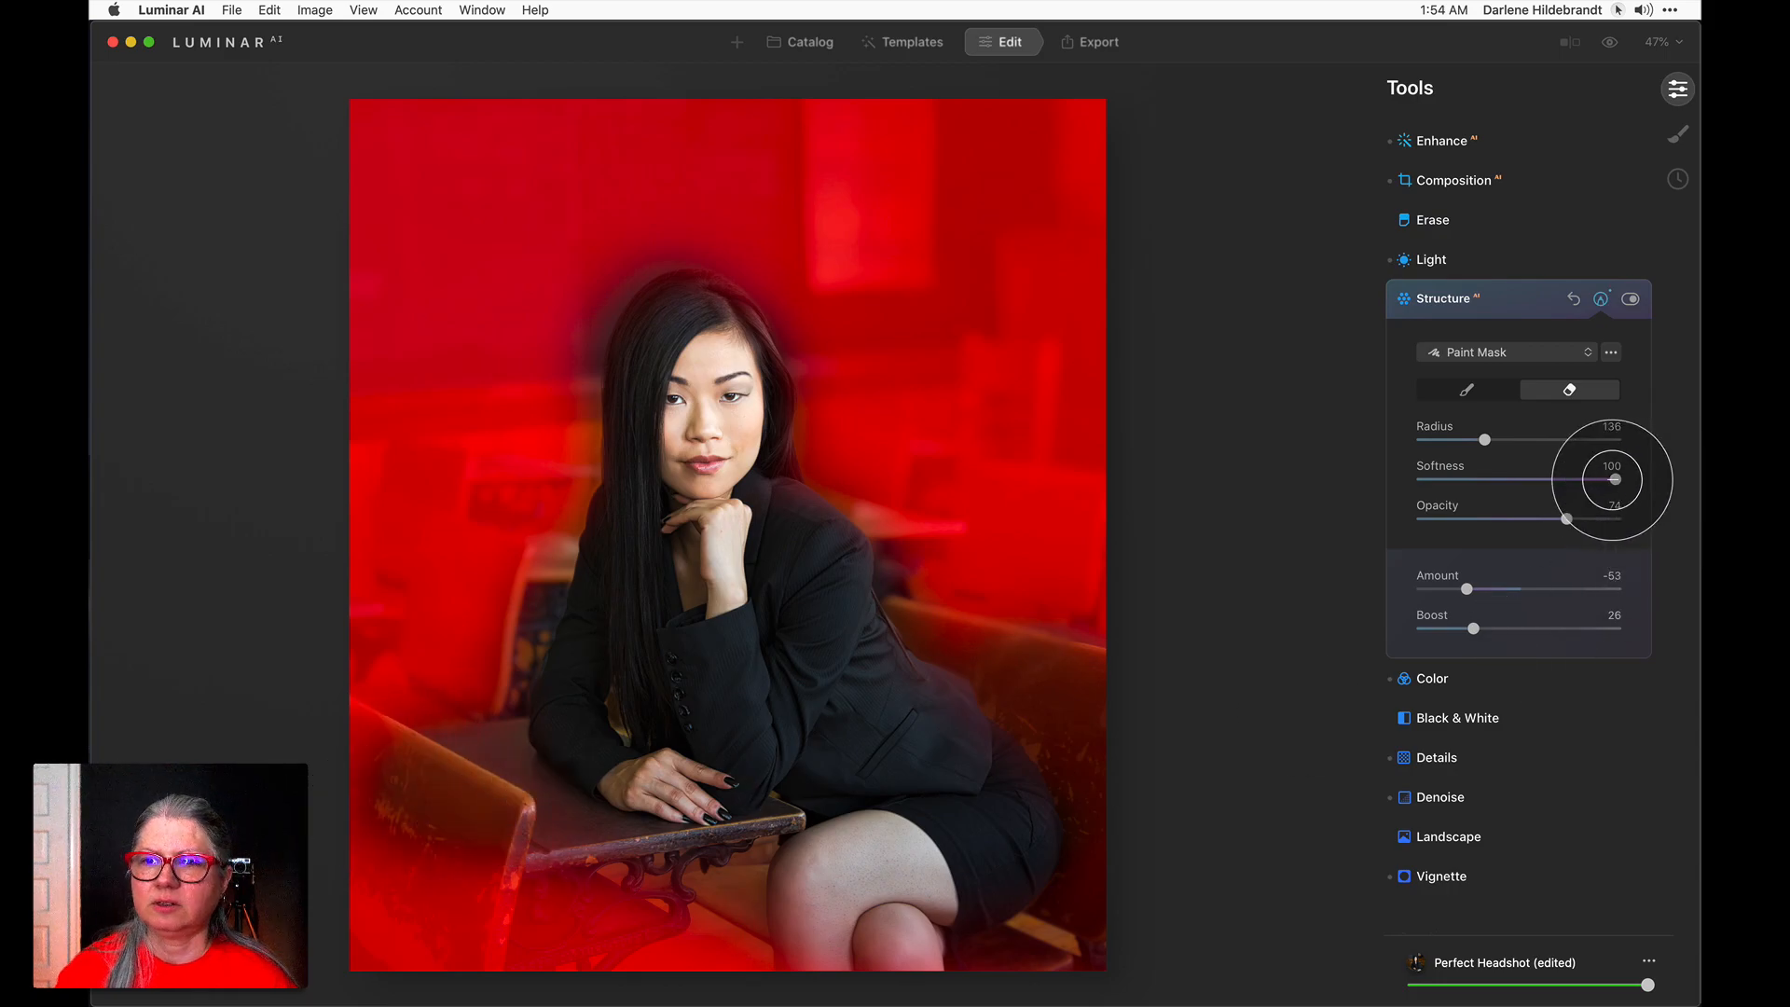
Copy the refined Structure mask for reuse and close the Structure adjustment.
left_click(1600, 300)
left_click(1610, 351)
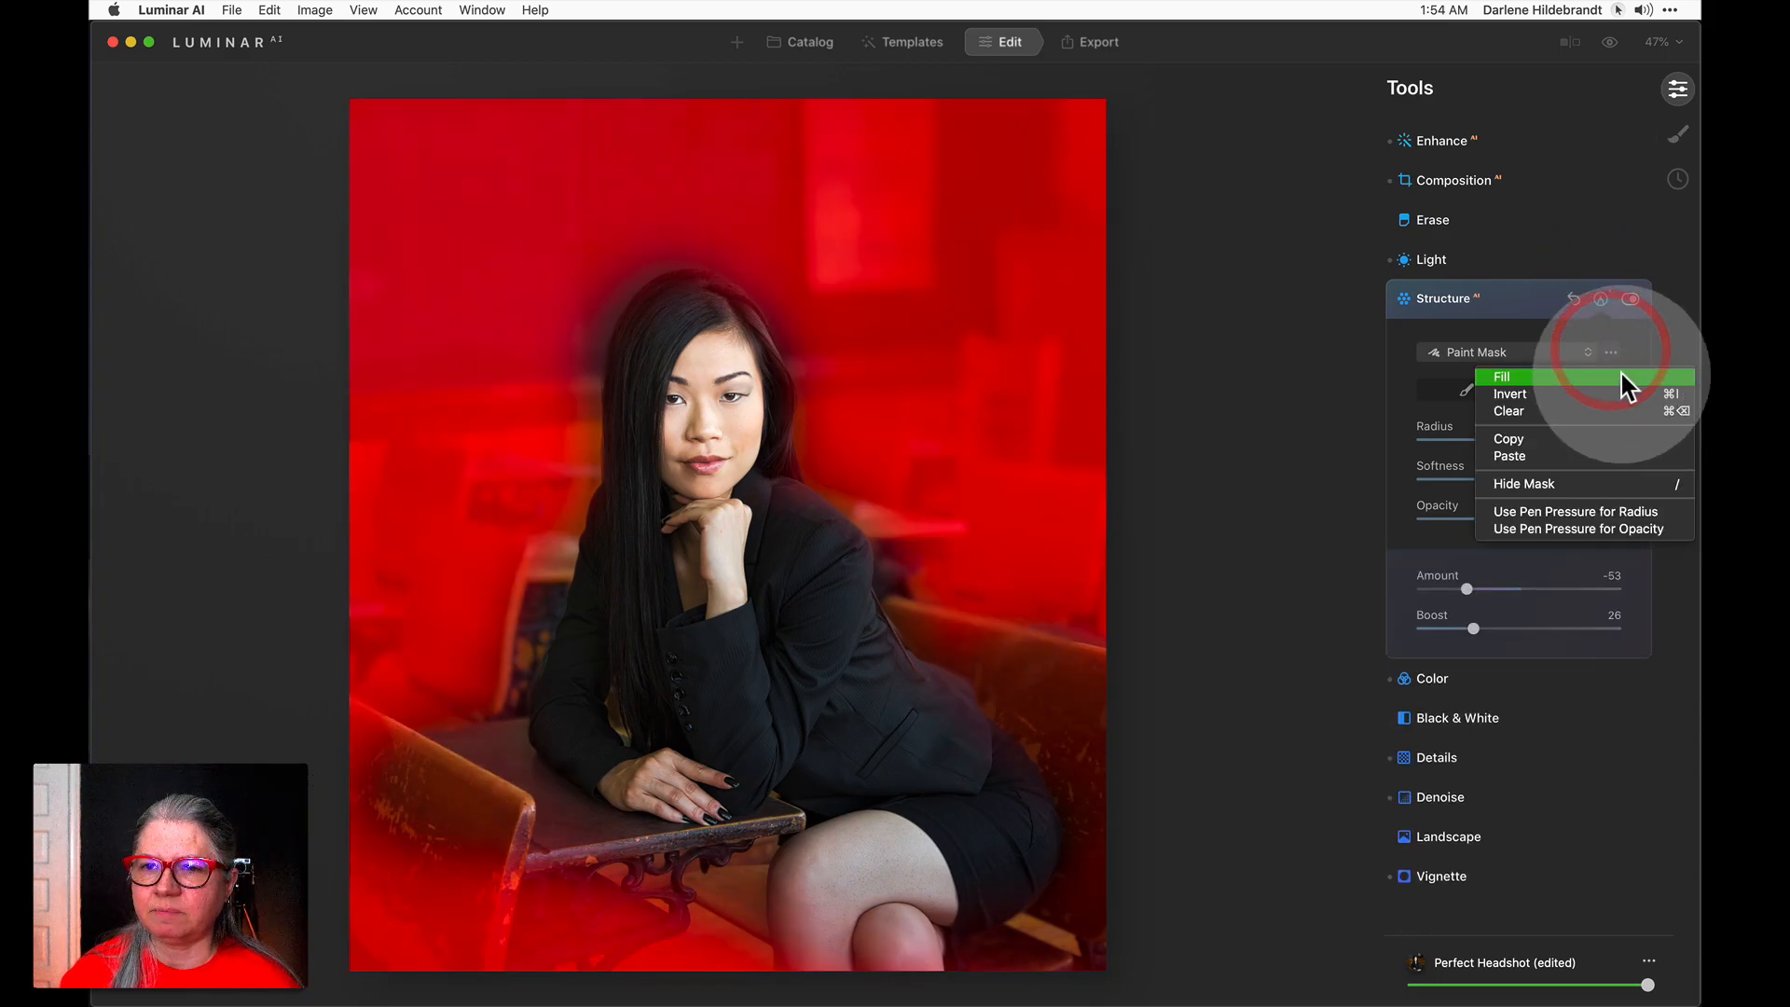
left_click(1540, 413)
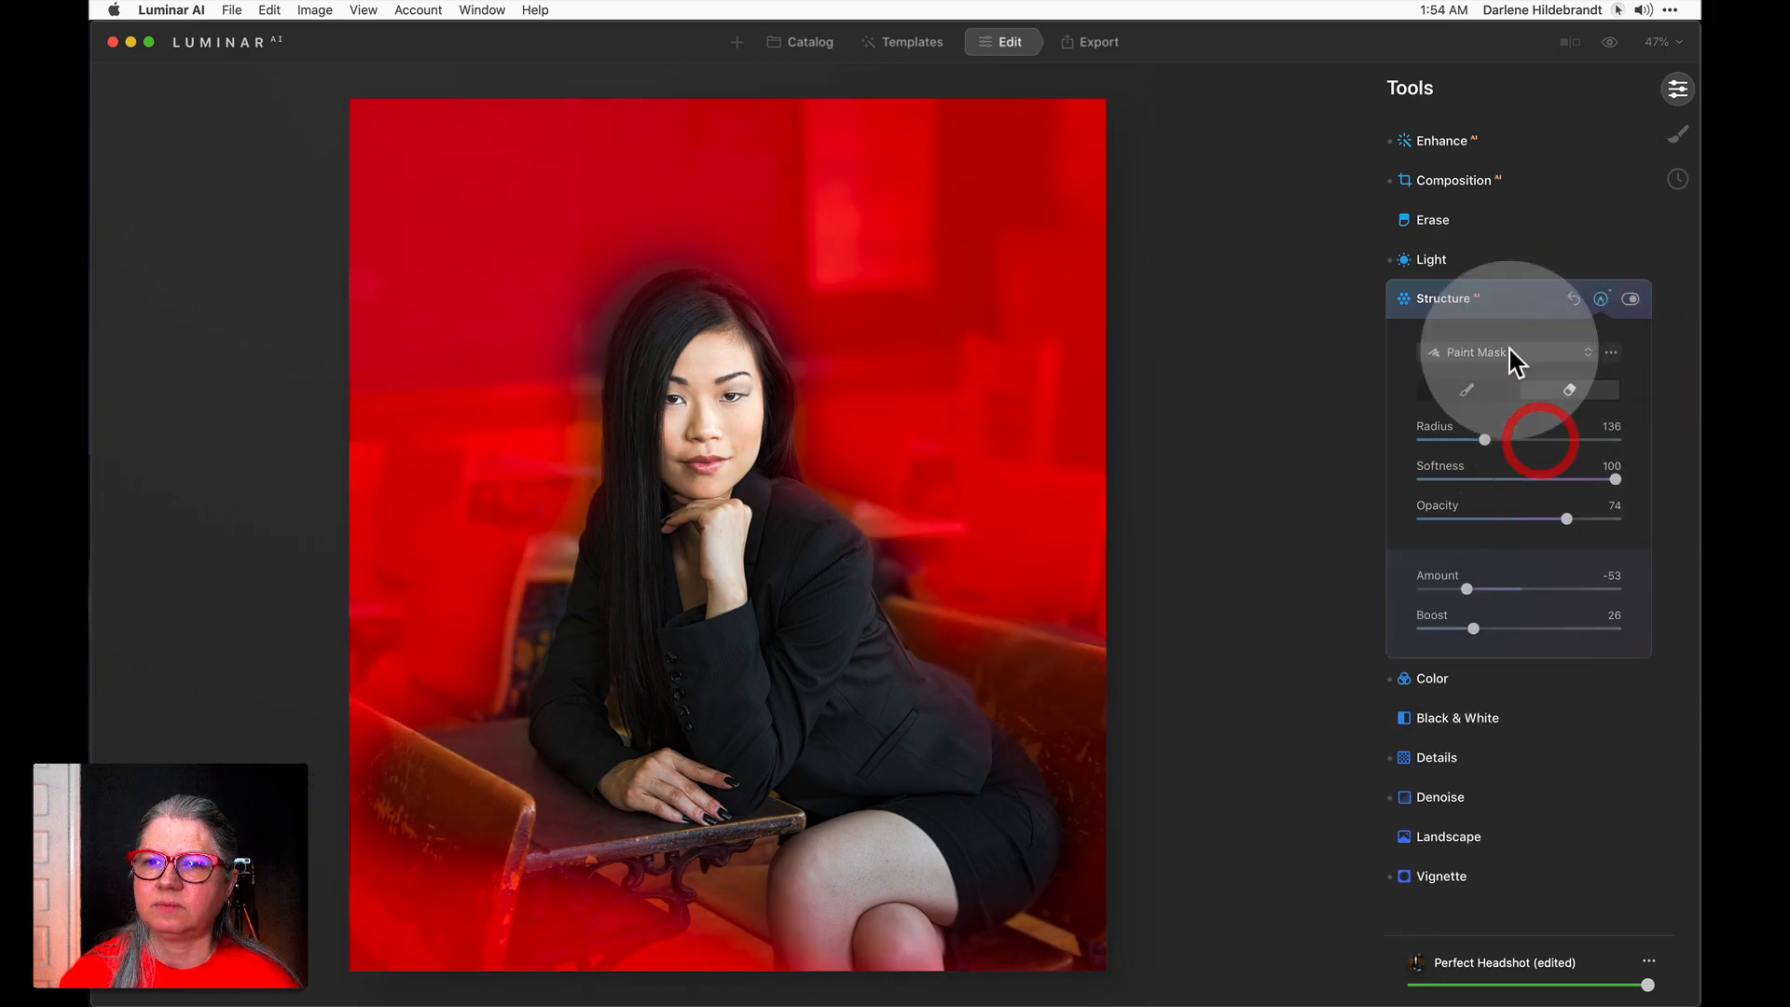
left_click(1523, 300)
Add an Orton Effect Soft glow to the portrait with Amount 76 and Brightness -80.
scroll(1523, 300, "down", 5)
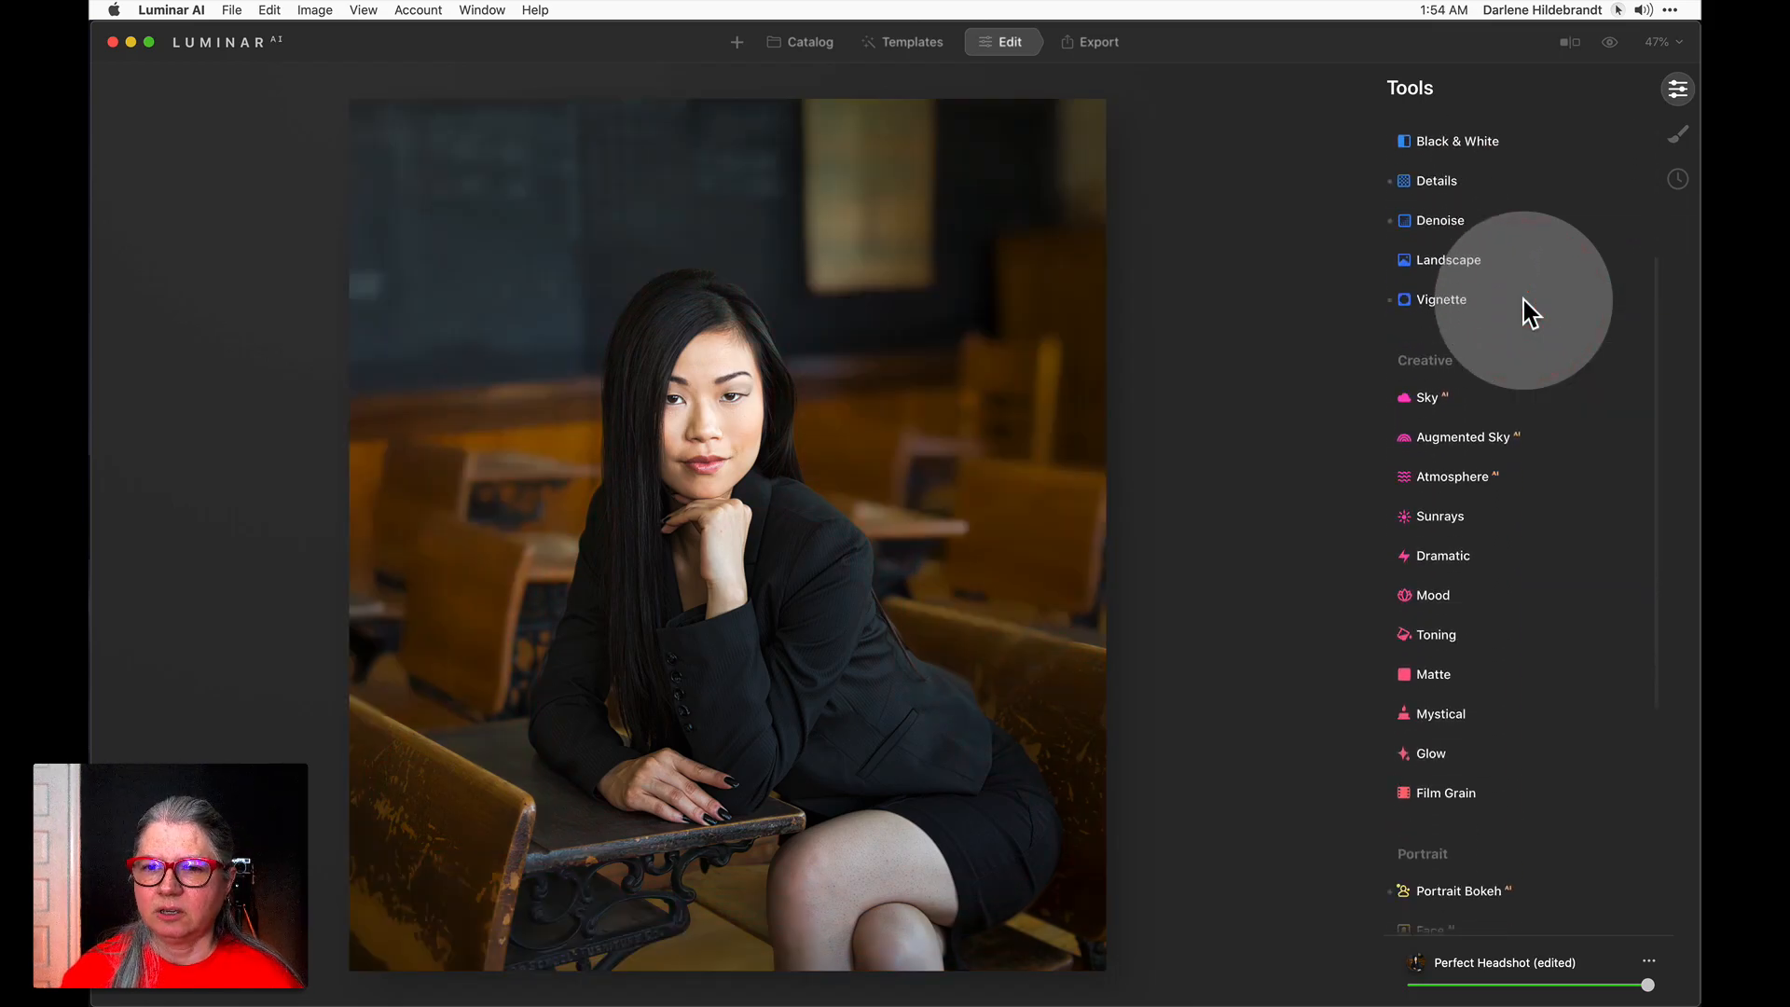
scroll(1523, 300, "down", 3)
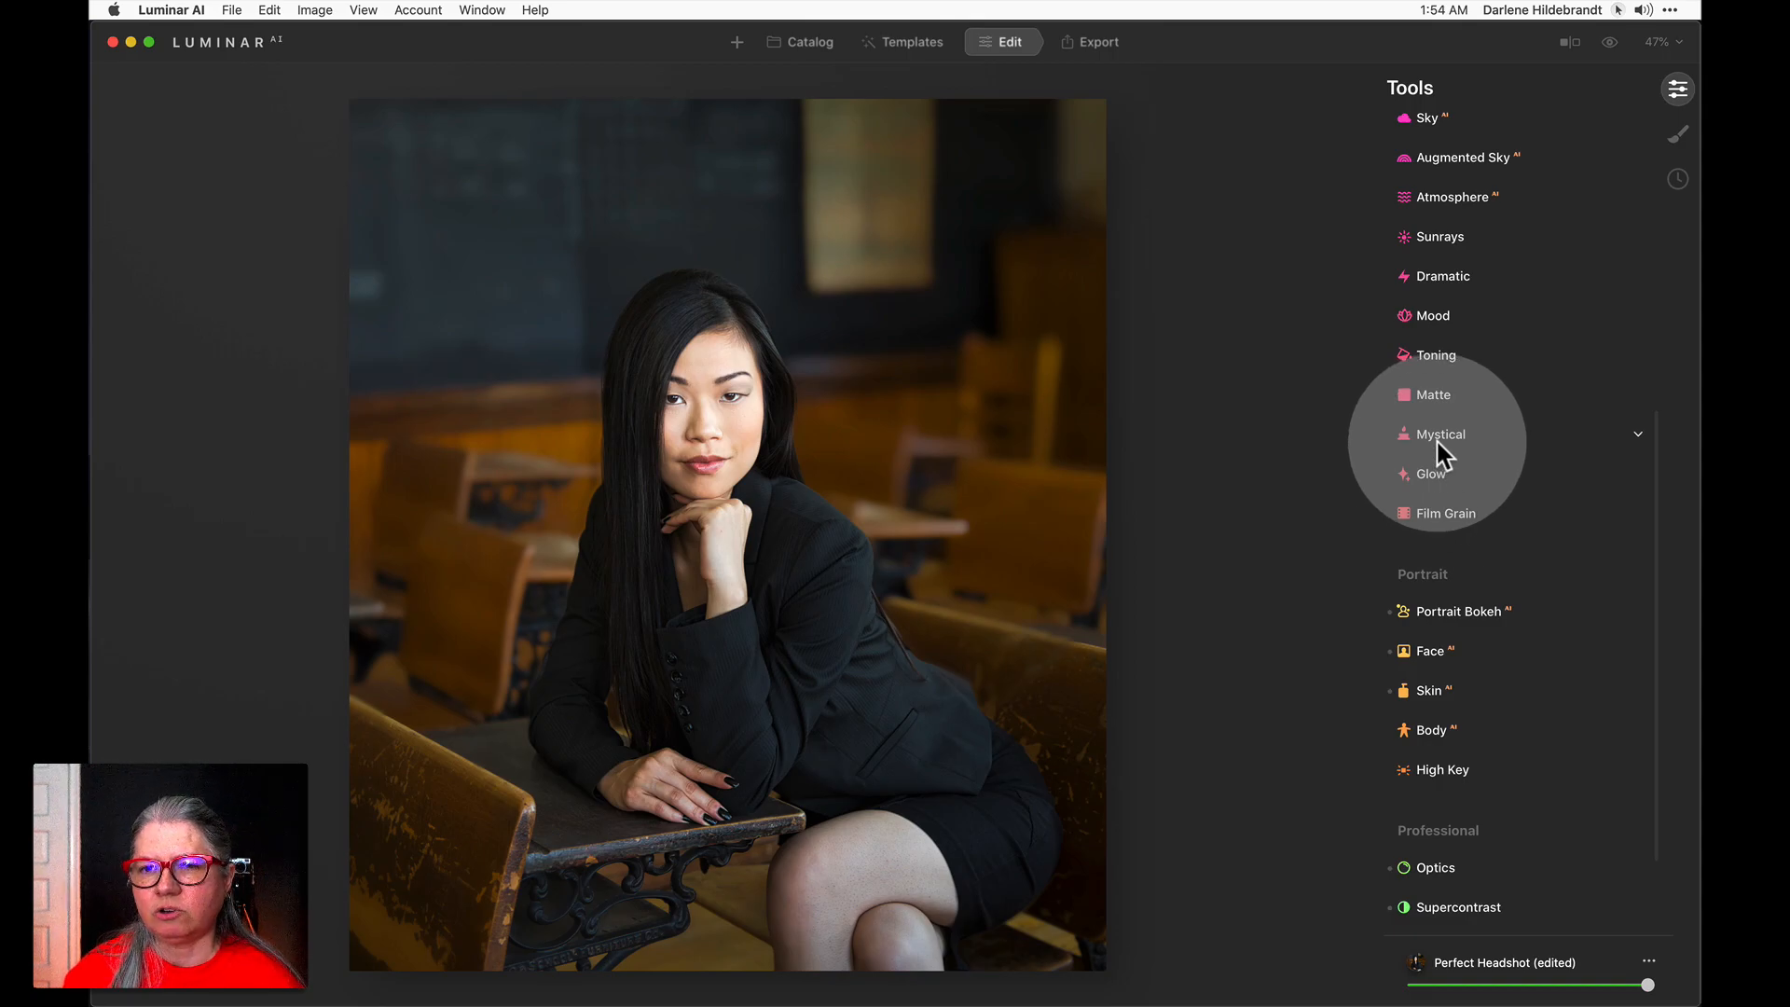
left_click(1439, 473)
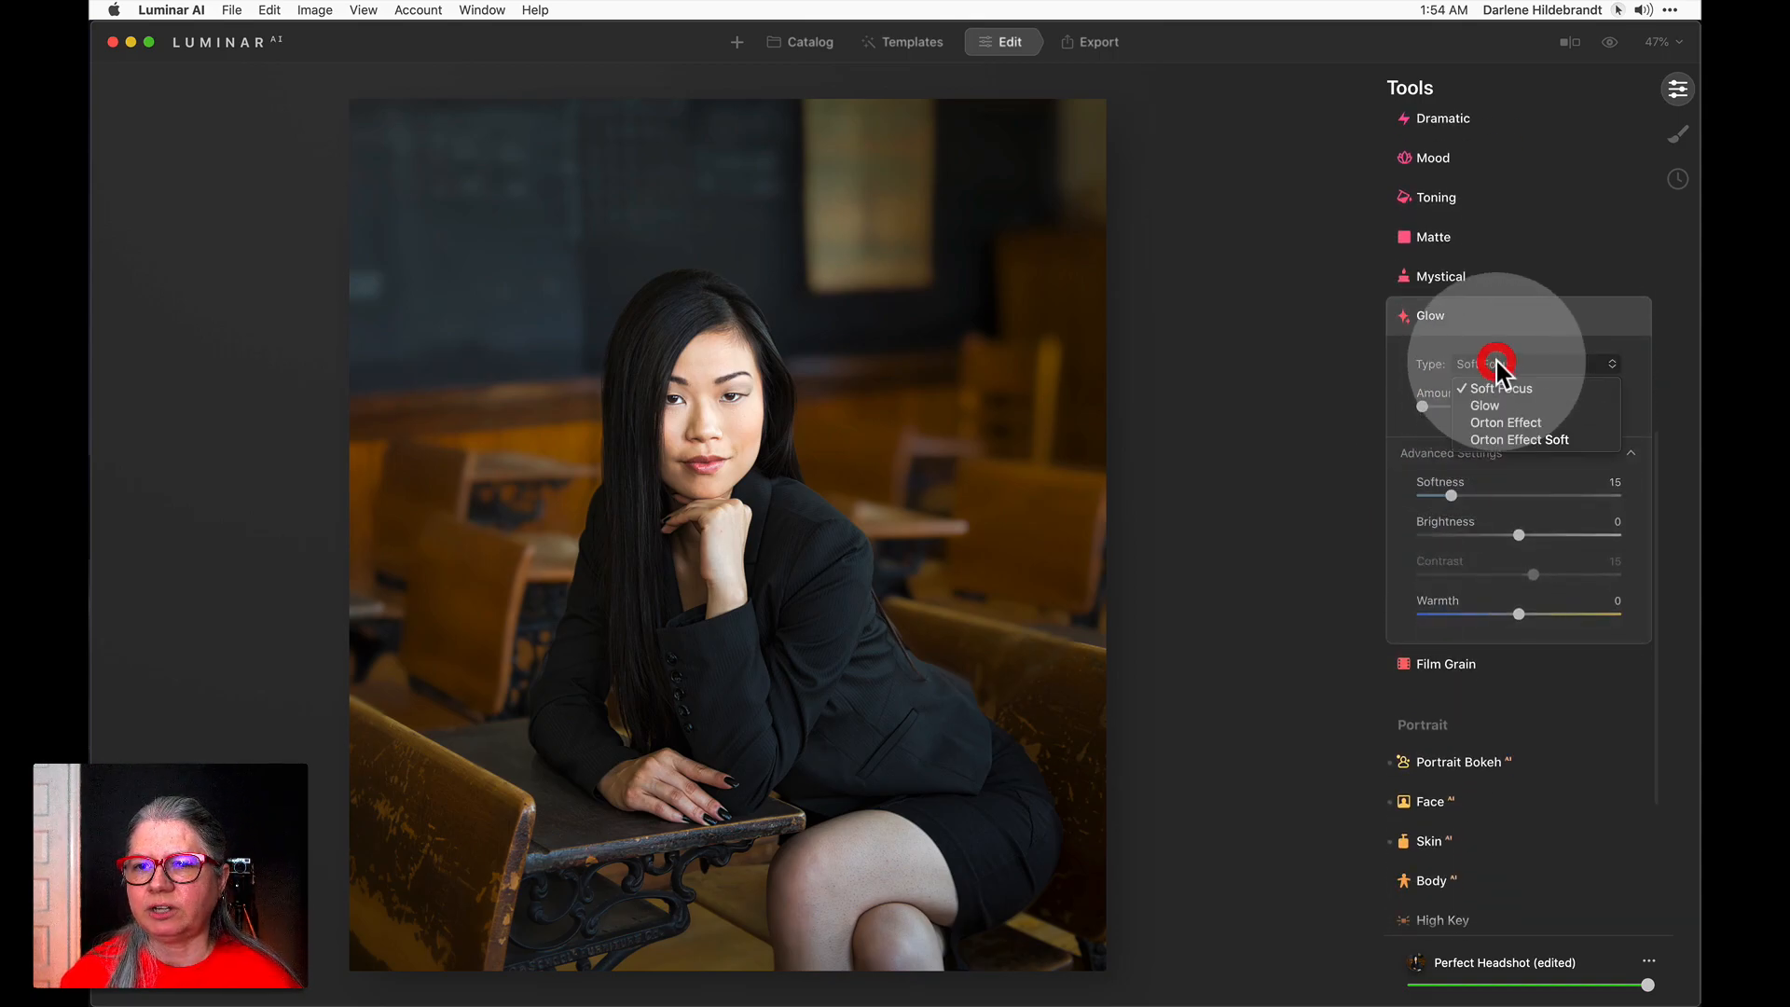
left_click(1494, 436)
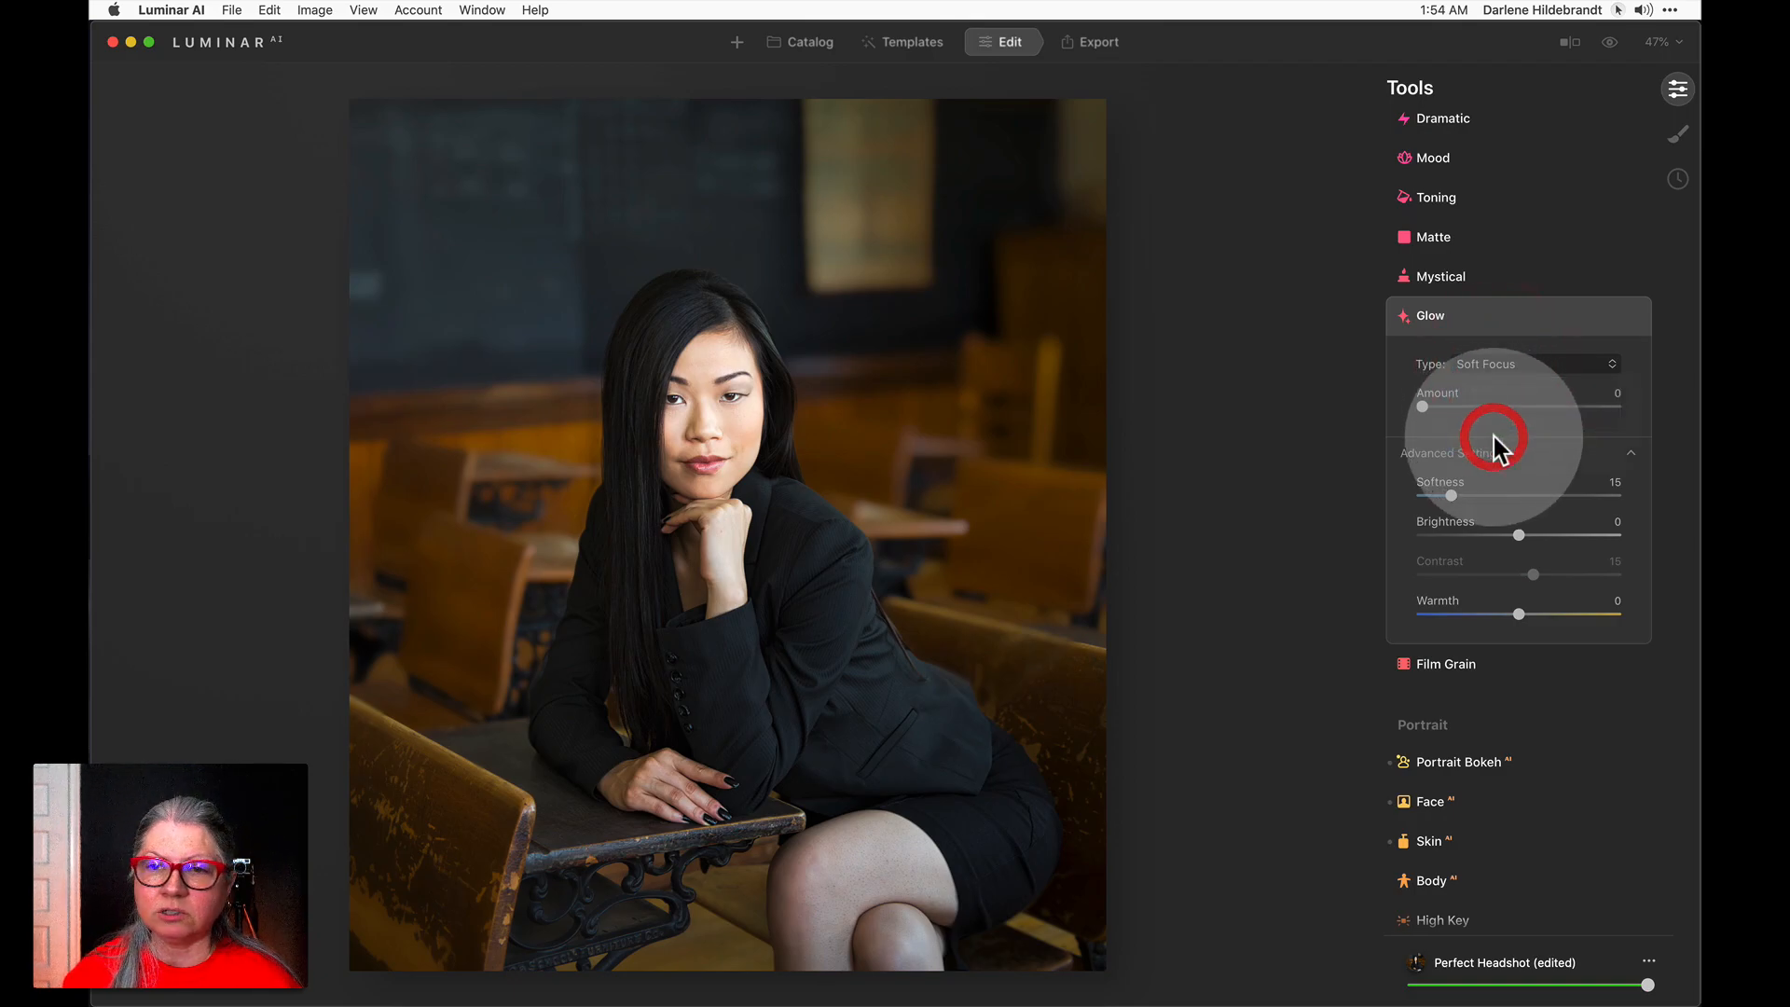
left_click_drag(1423, 408, 1570, 407)
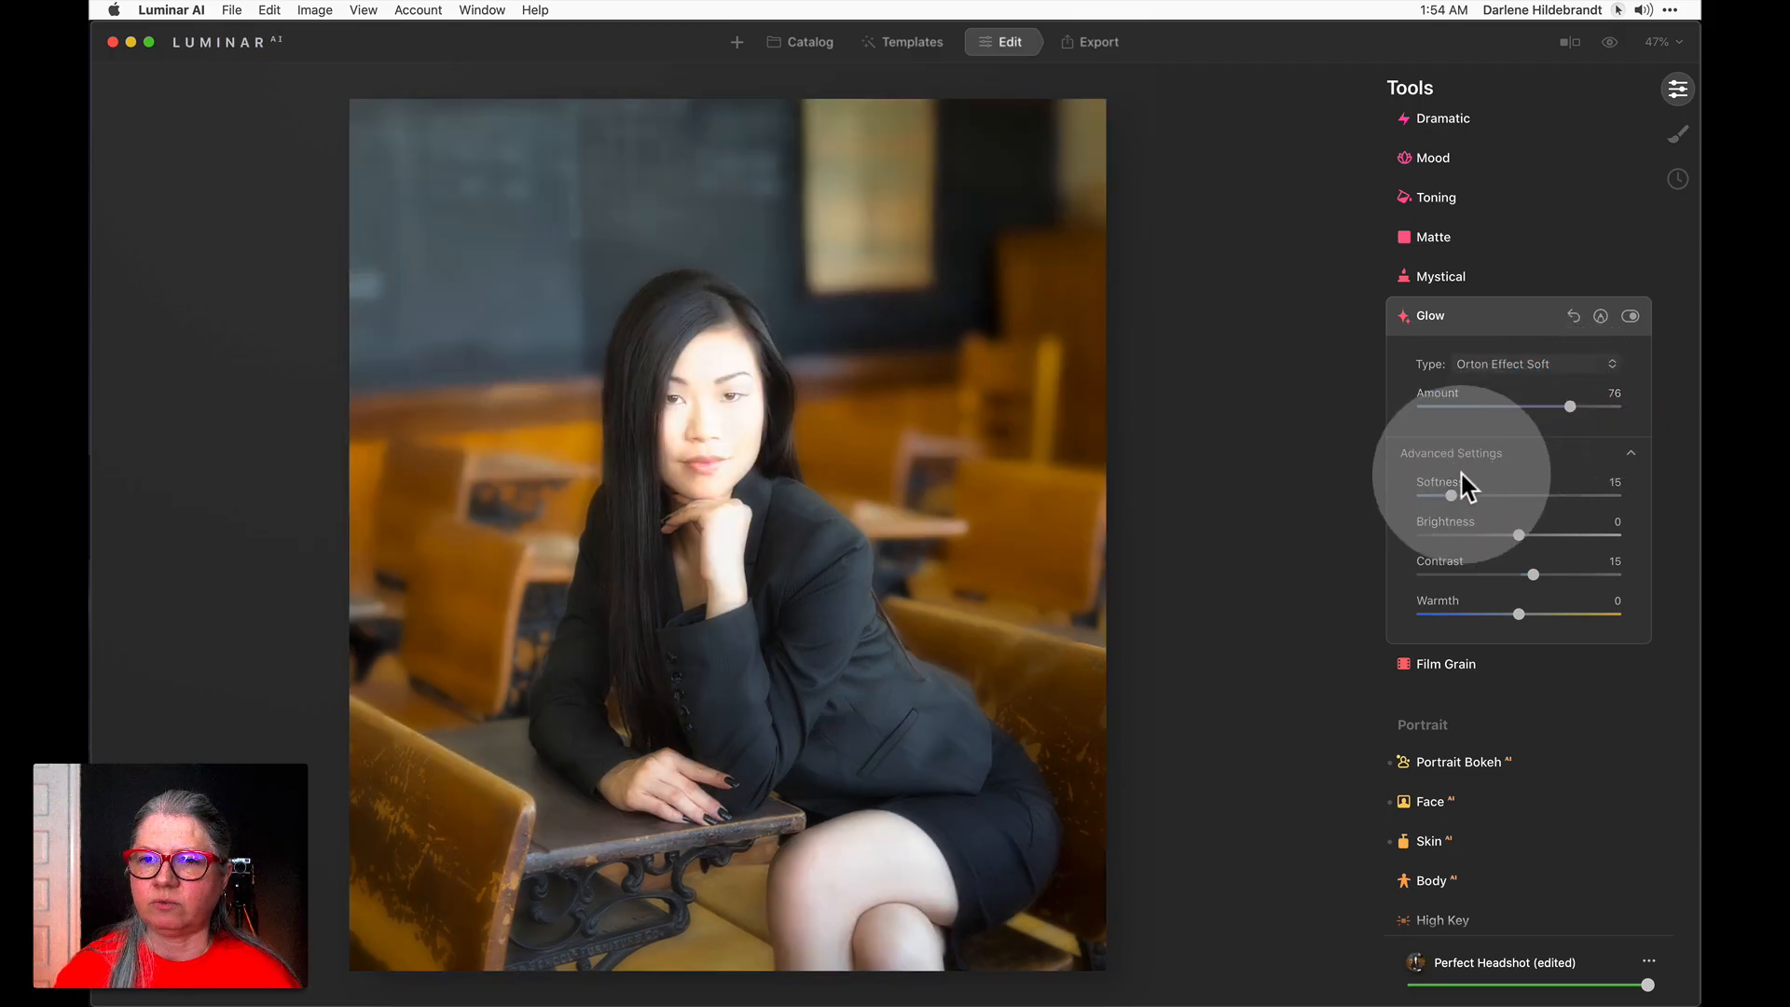
left_click_drag(1517, 534, 1440, 533)
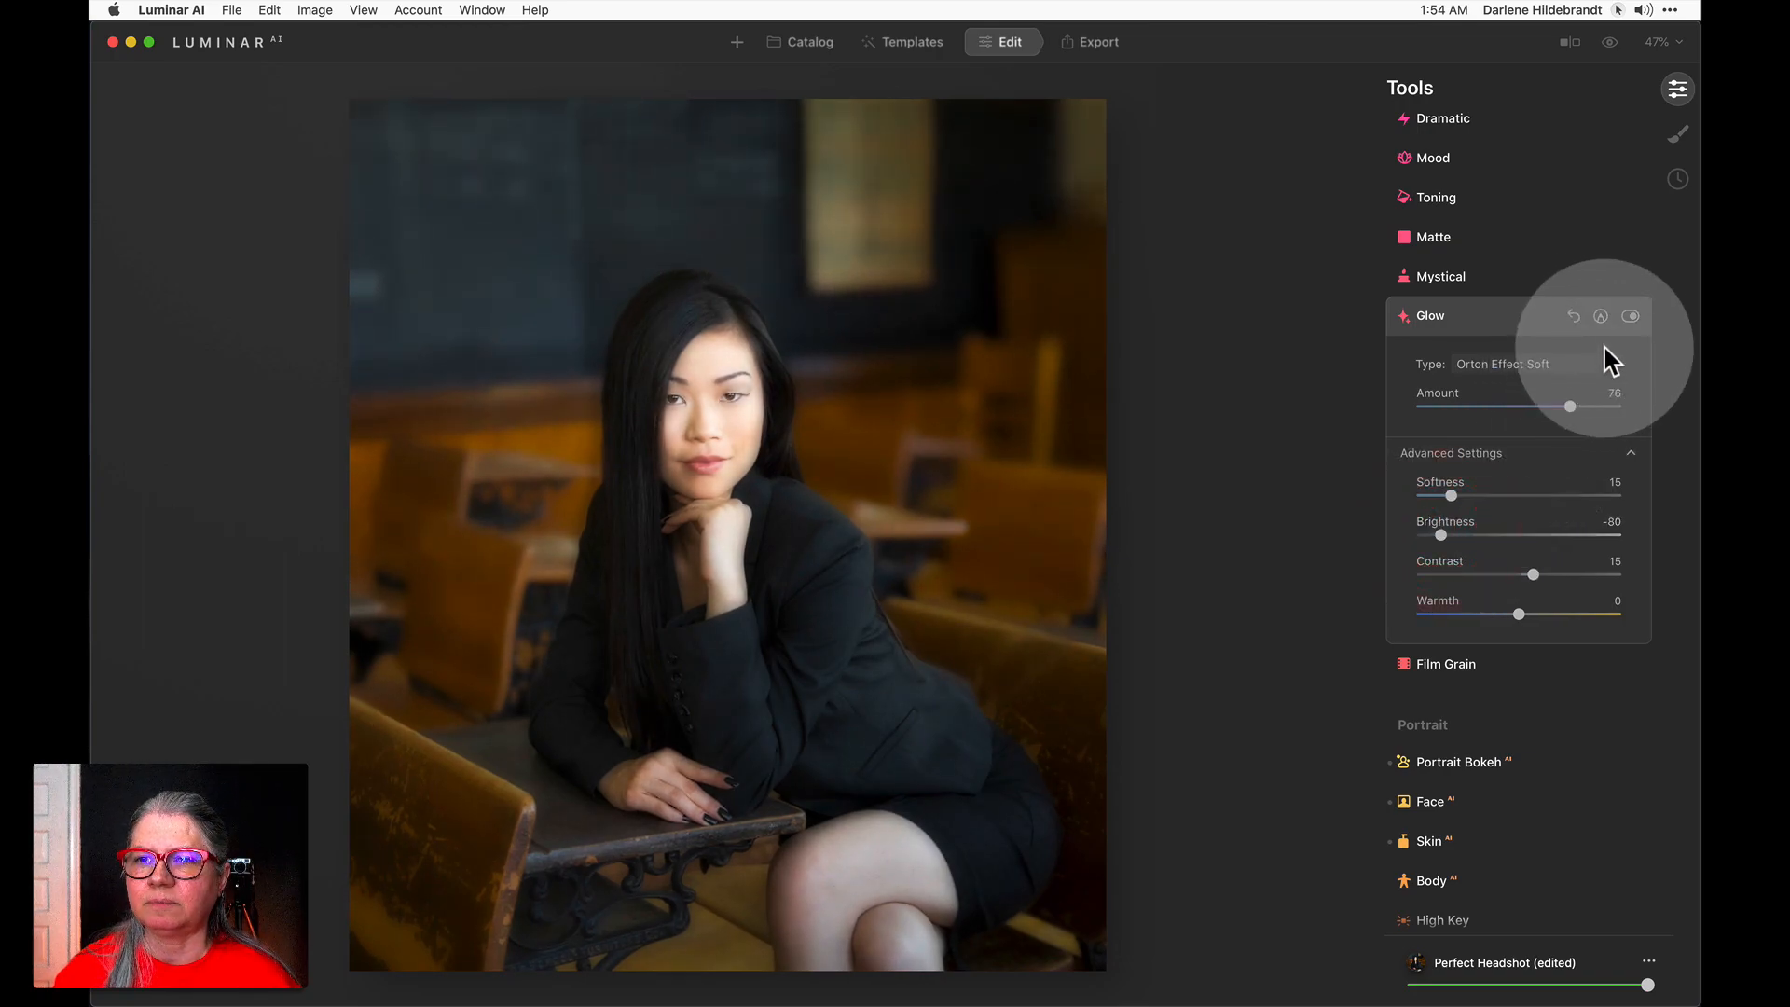
Paste the copied Structure mask into the Glow adjustment's paint mask and hide the mask overlay.
left_click(1601, 319)
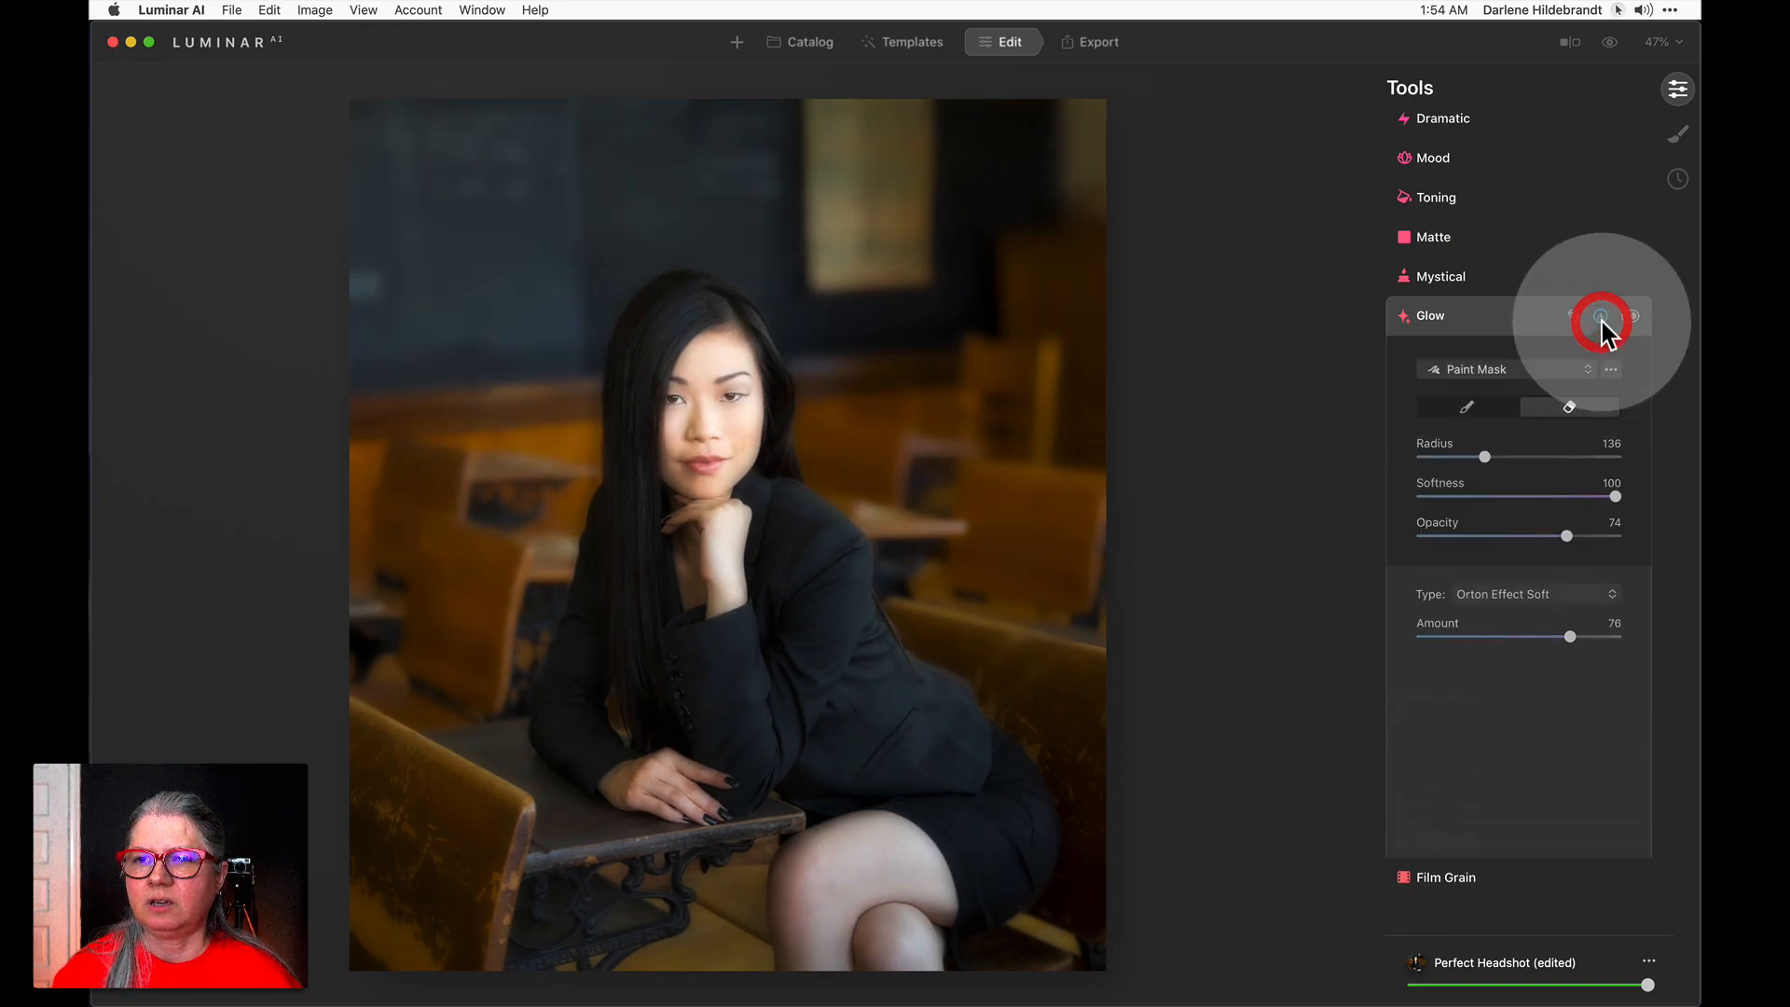
left_click(1609, 368)
left_click(1525, 473)
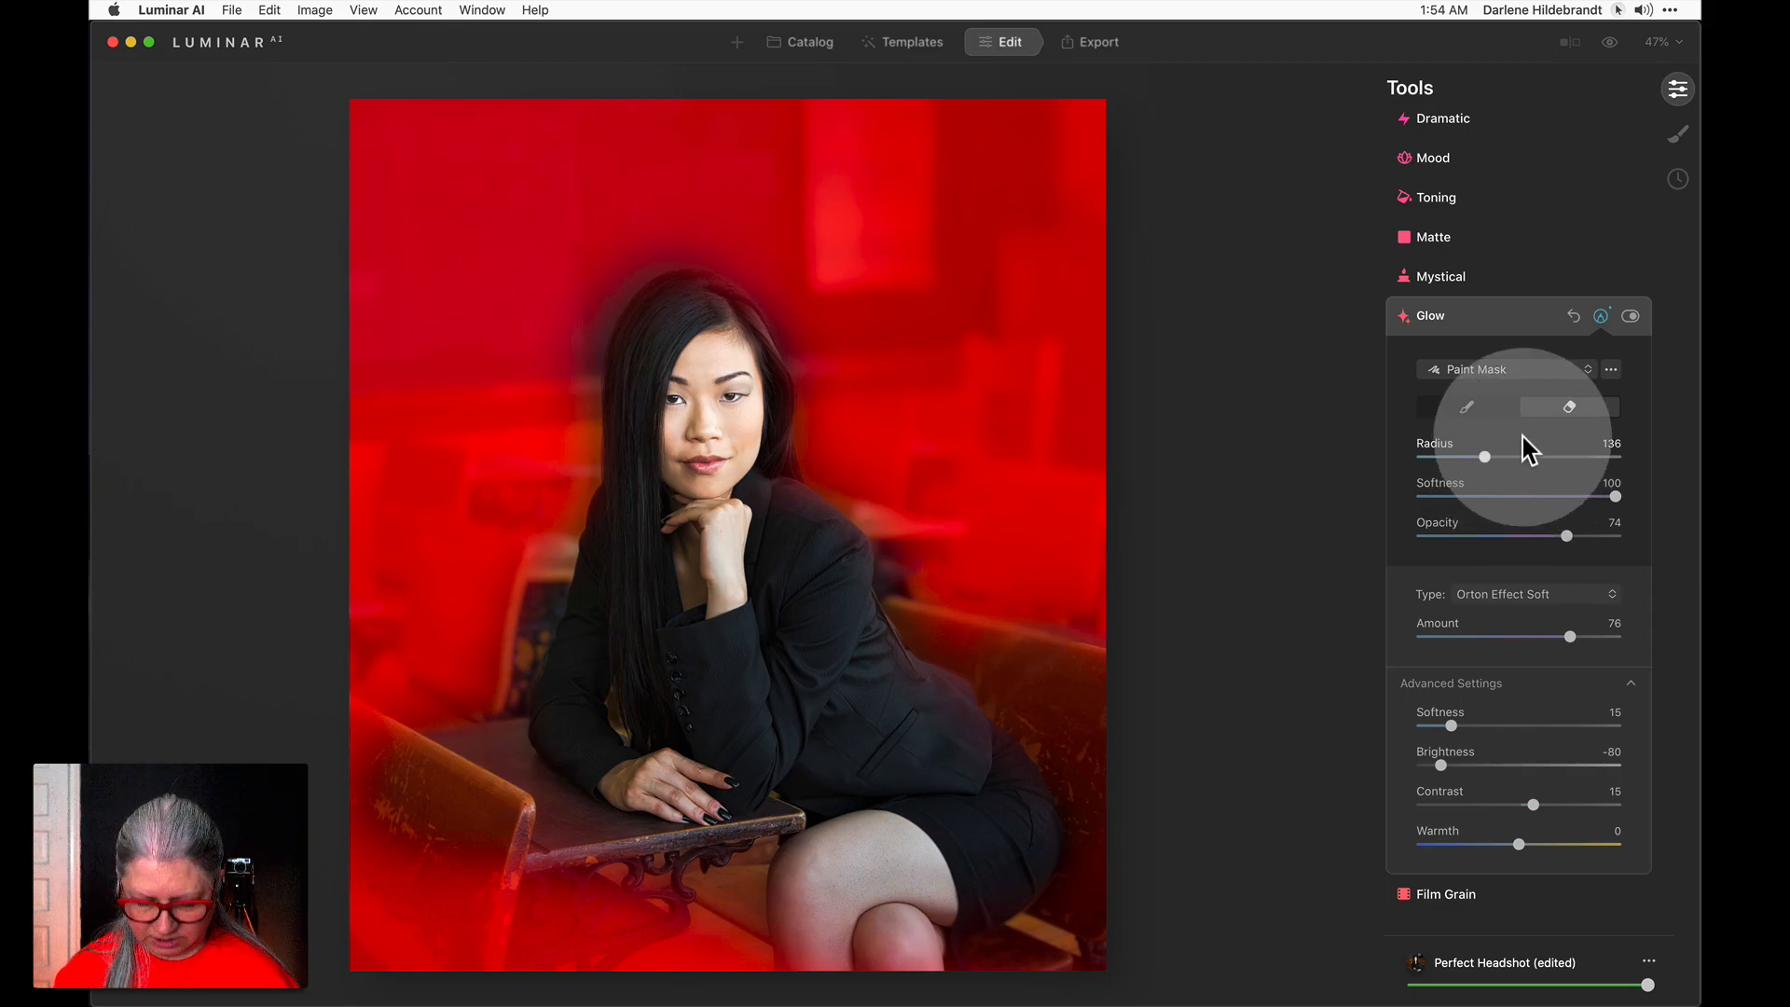
key("slash")
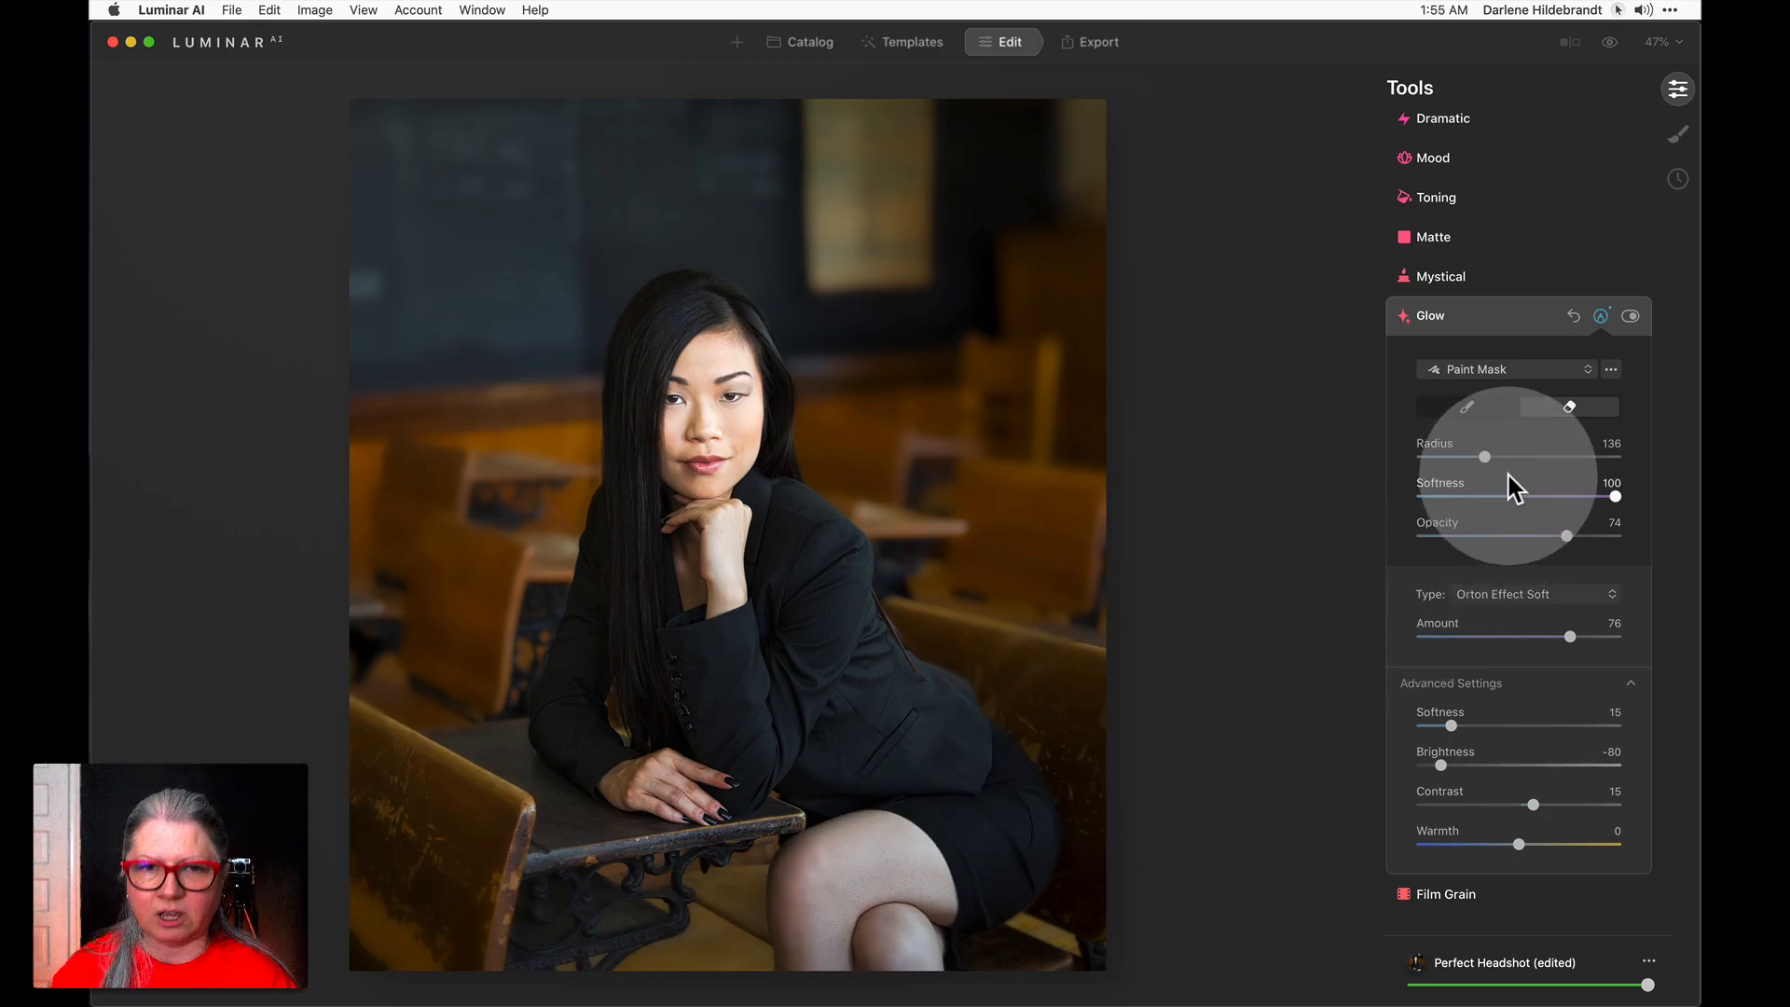
Compare the glowing portrait with the original photo several times.
key("backslash")
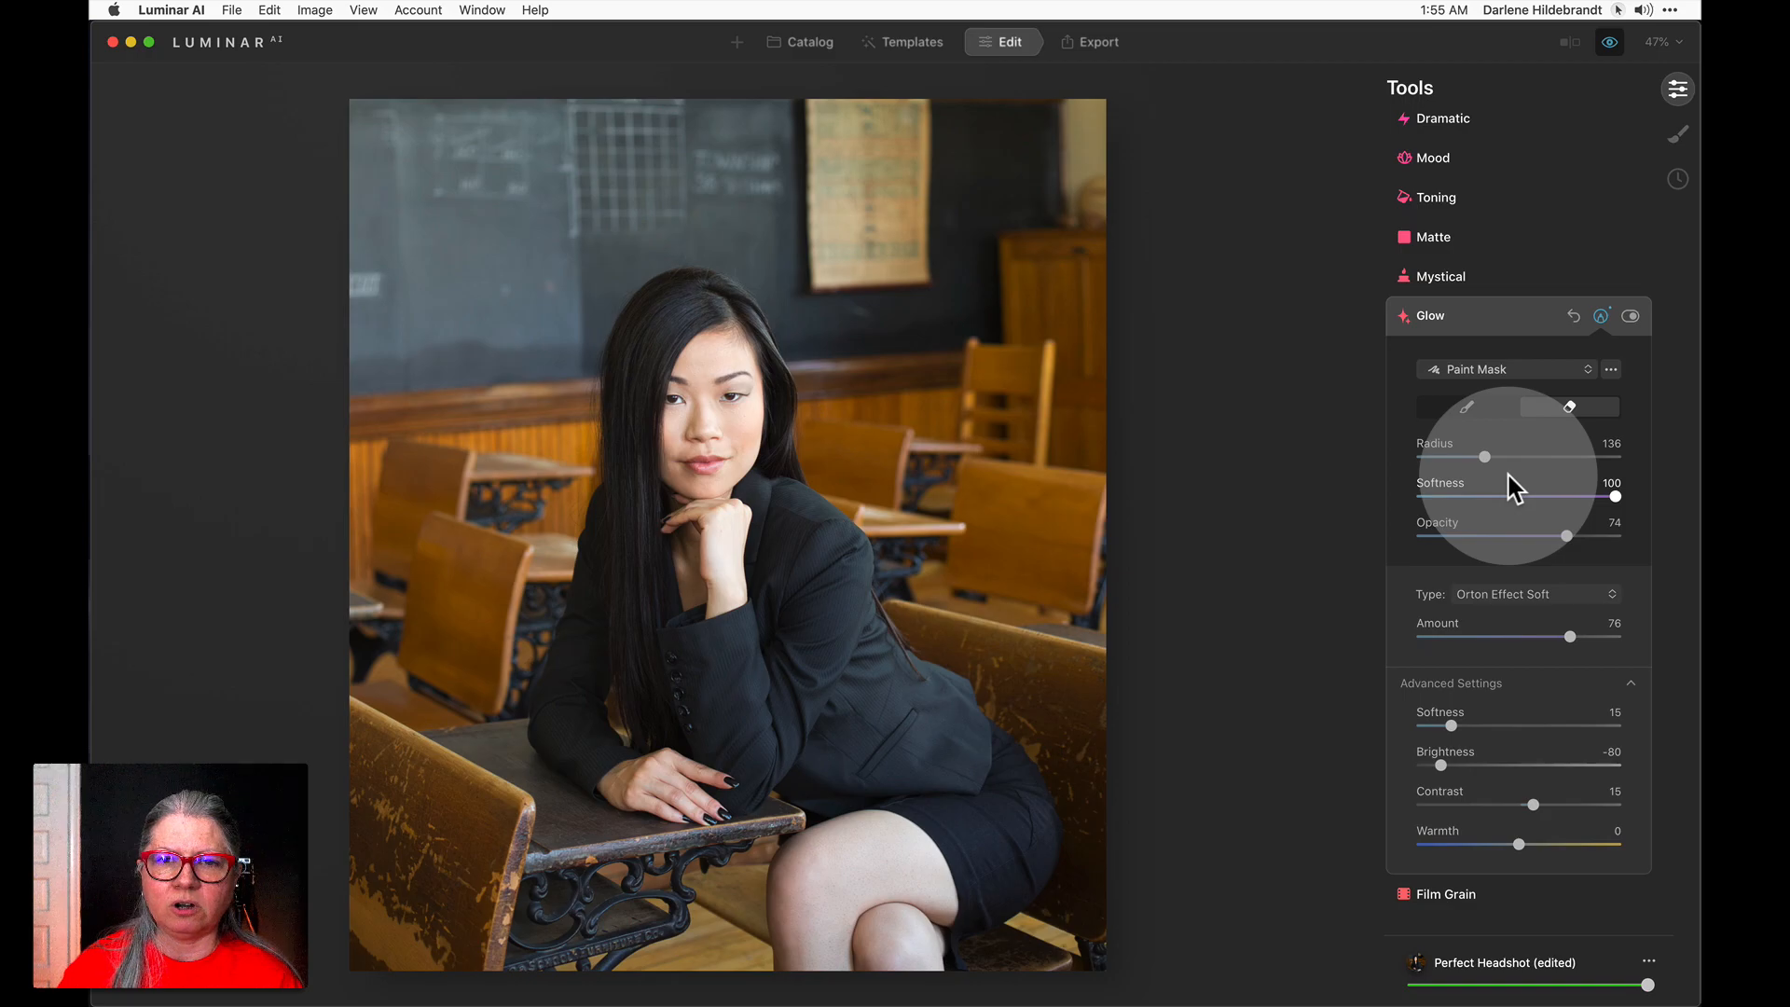
key("backslash")
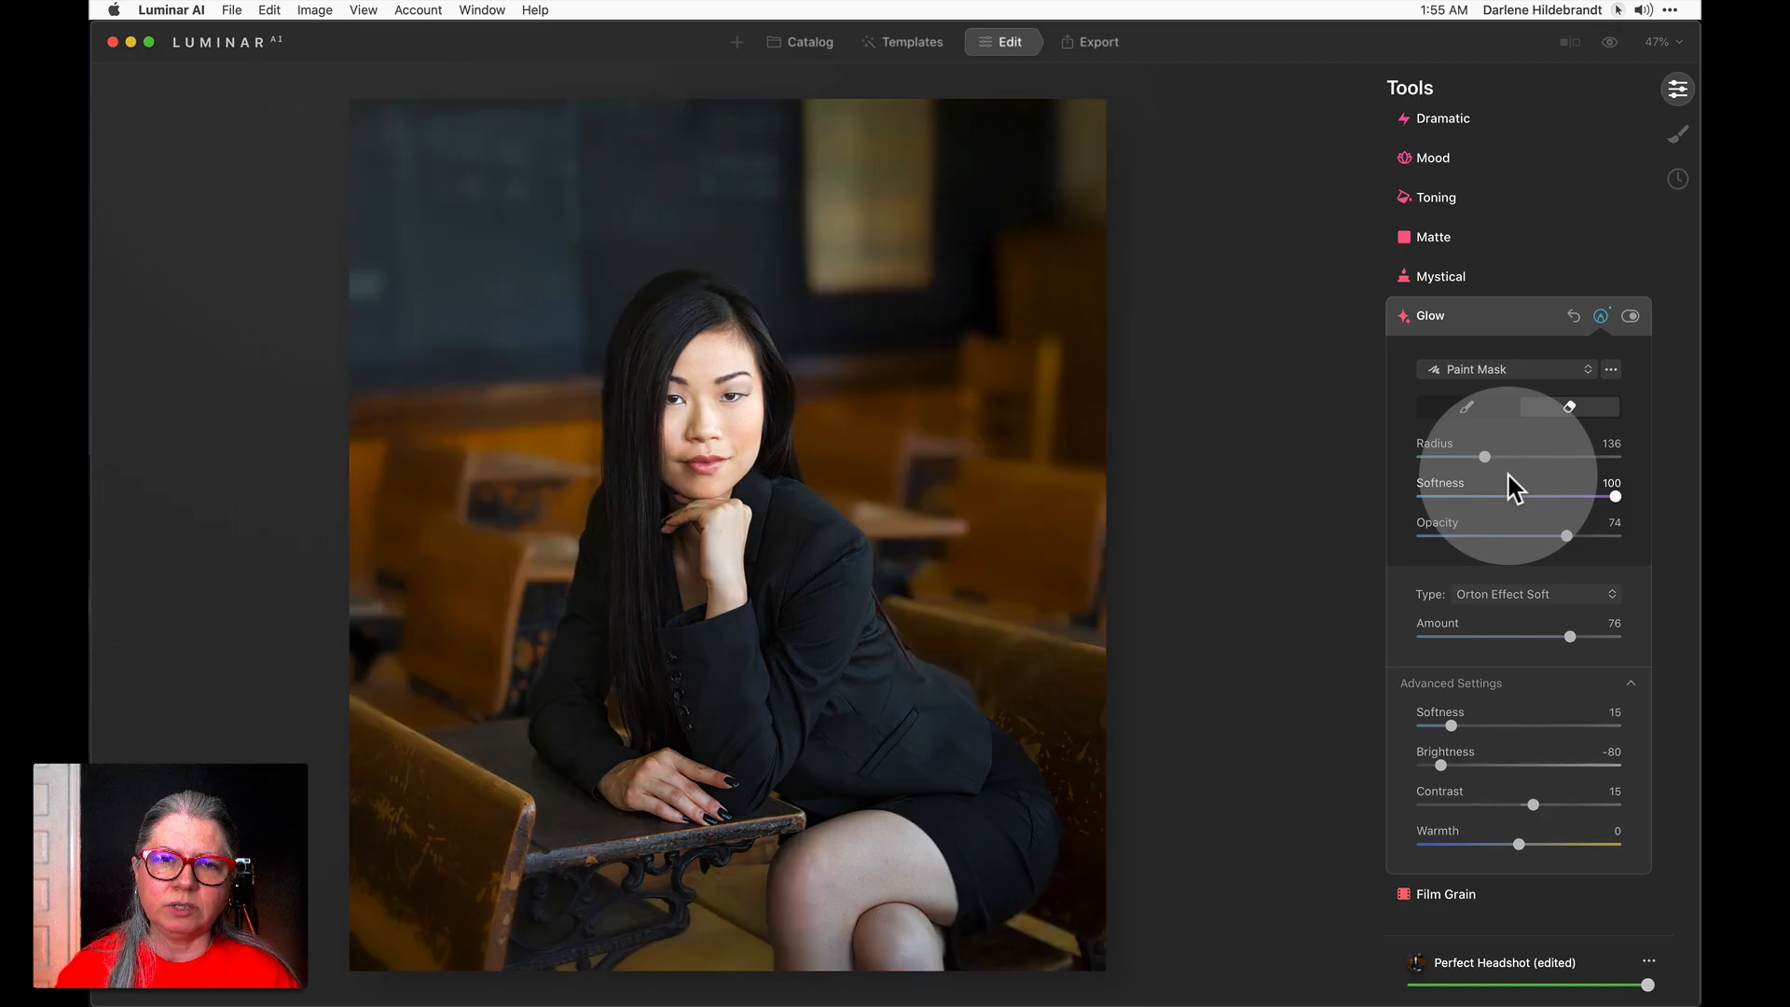
key("backslash")
key("backslash")
key("backslash")
key("backslash")
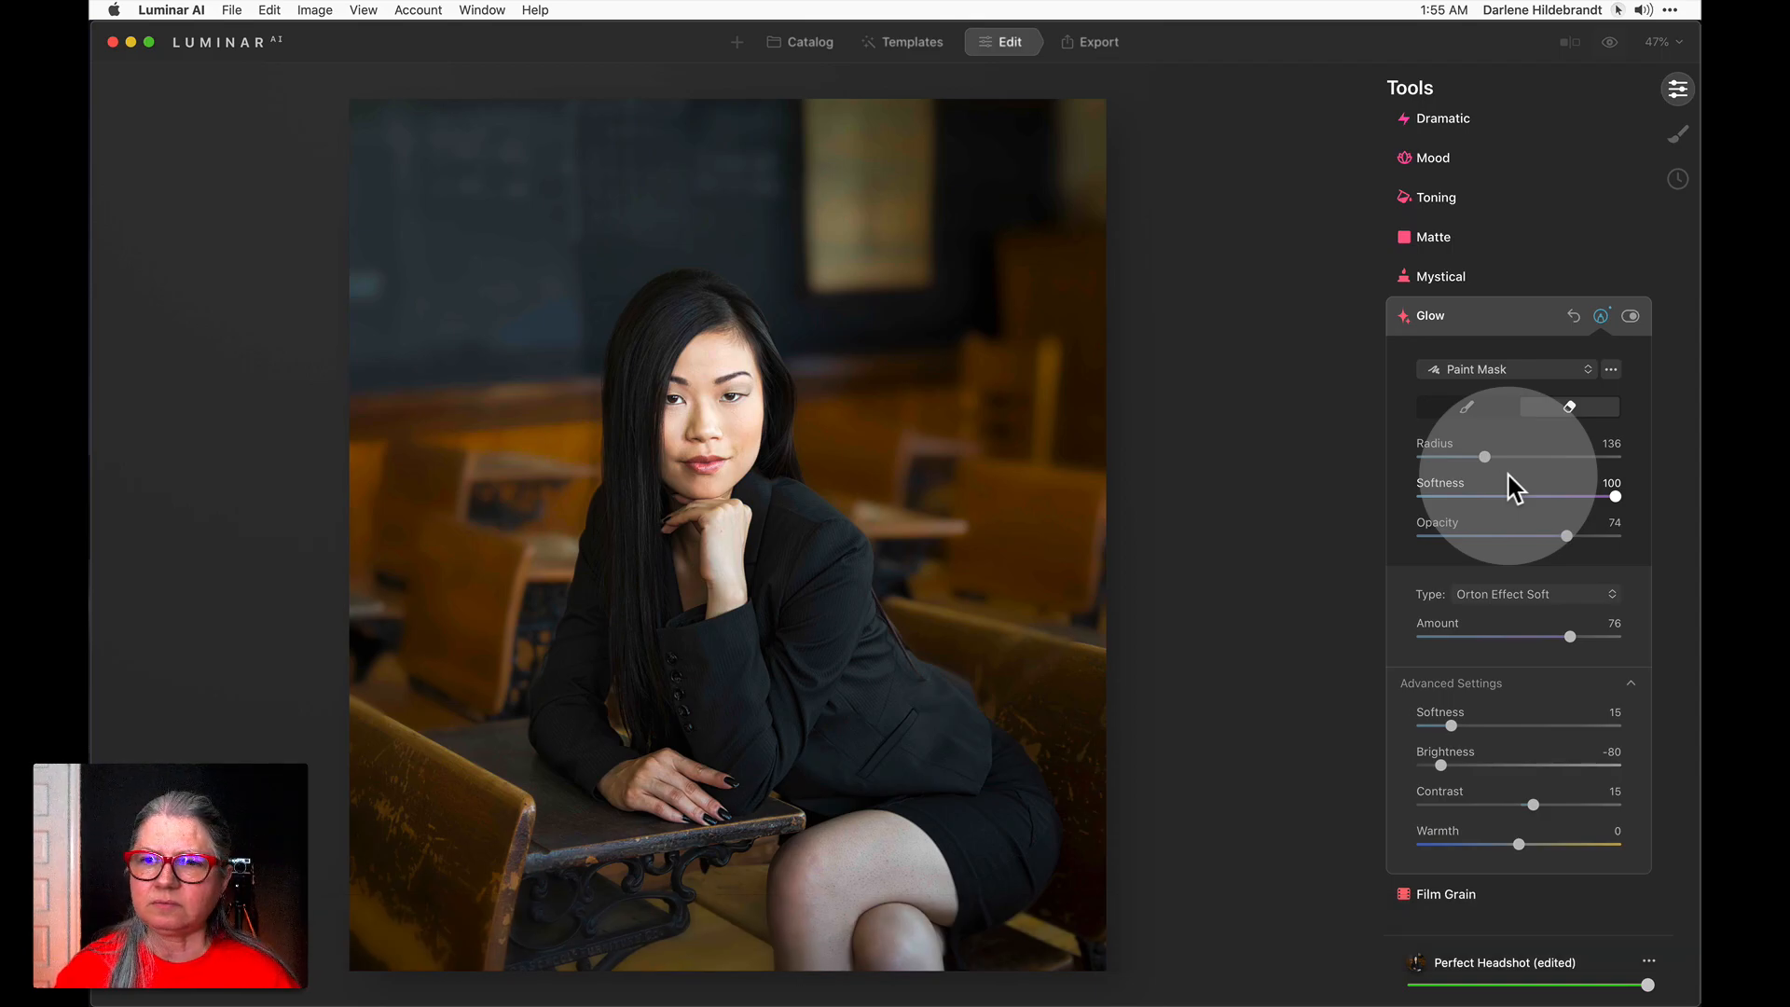
Paint the Glow effect onto the lower foreground beneath the front desk.
left_click(1459, 407)
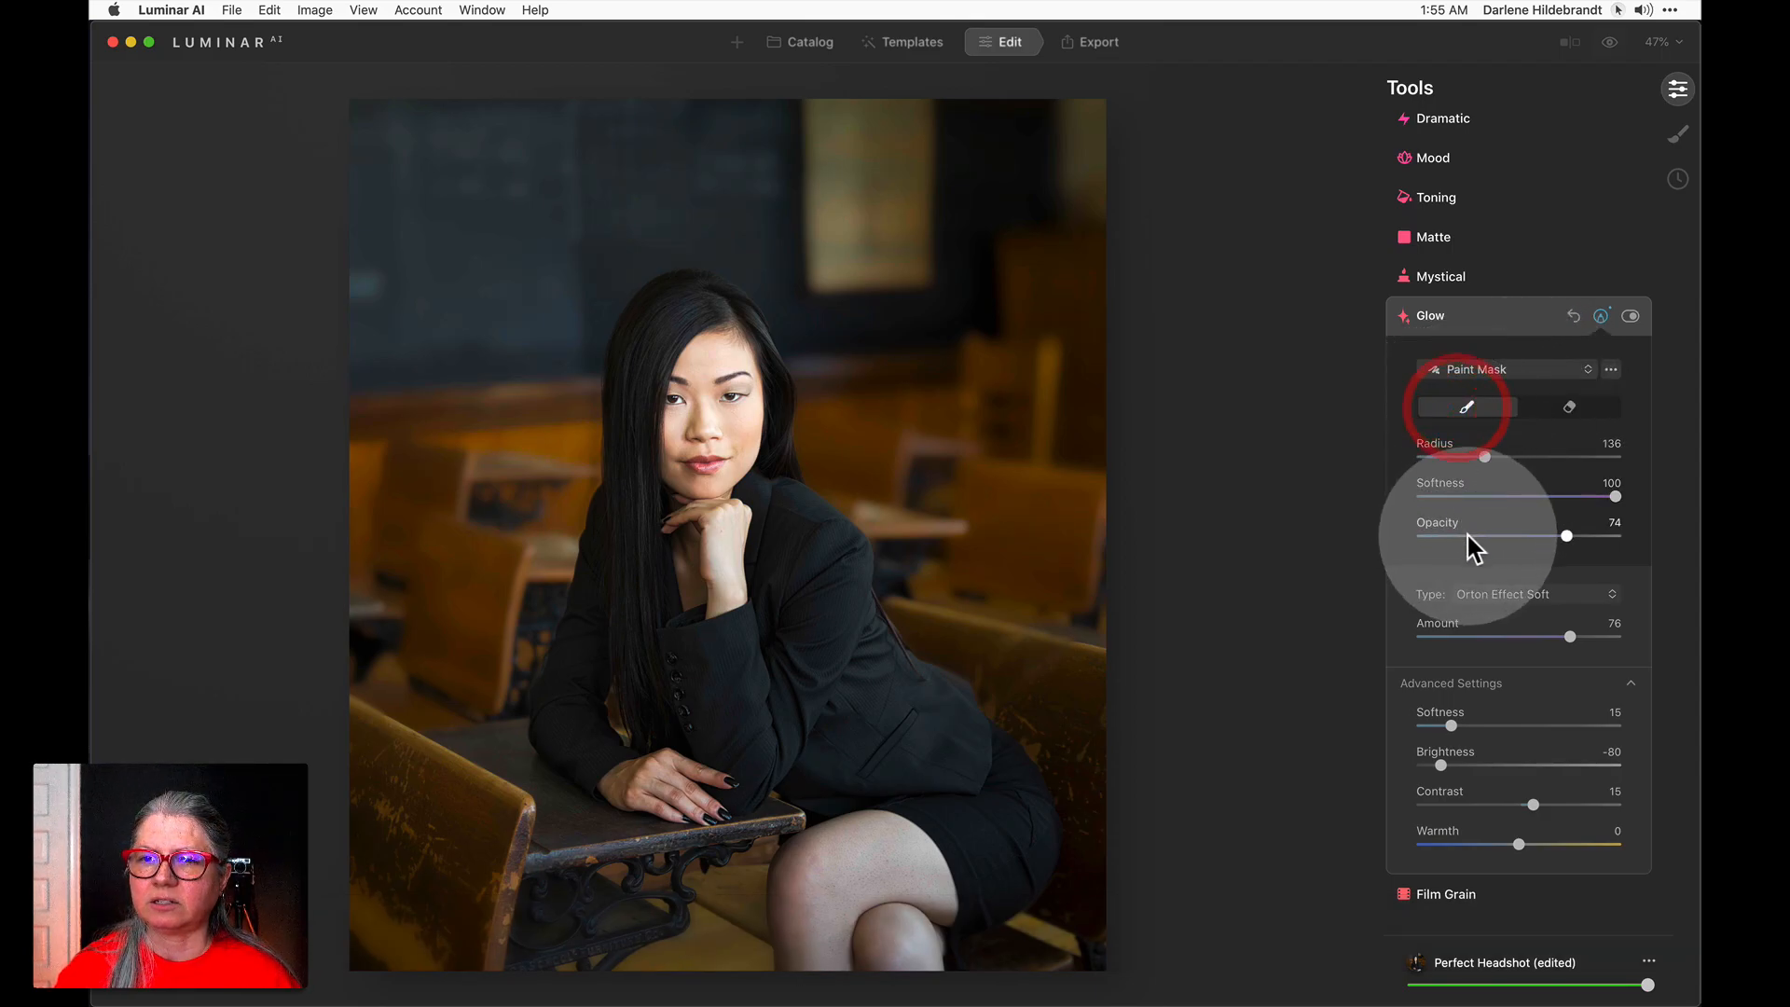
mouse_move(811, 963)
left_mouse_down()
mouse_move(982, 898)
mouse_move(858, 867)
mouse_move(587, 851)
mouse_move(1023, 913)
mouse_move(904, 732)
mouse_move(663, 910)
mouse_move(495, 912)
left_mouse_up()
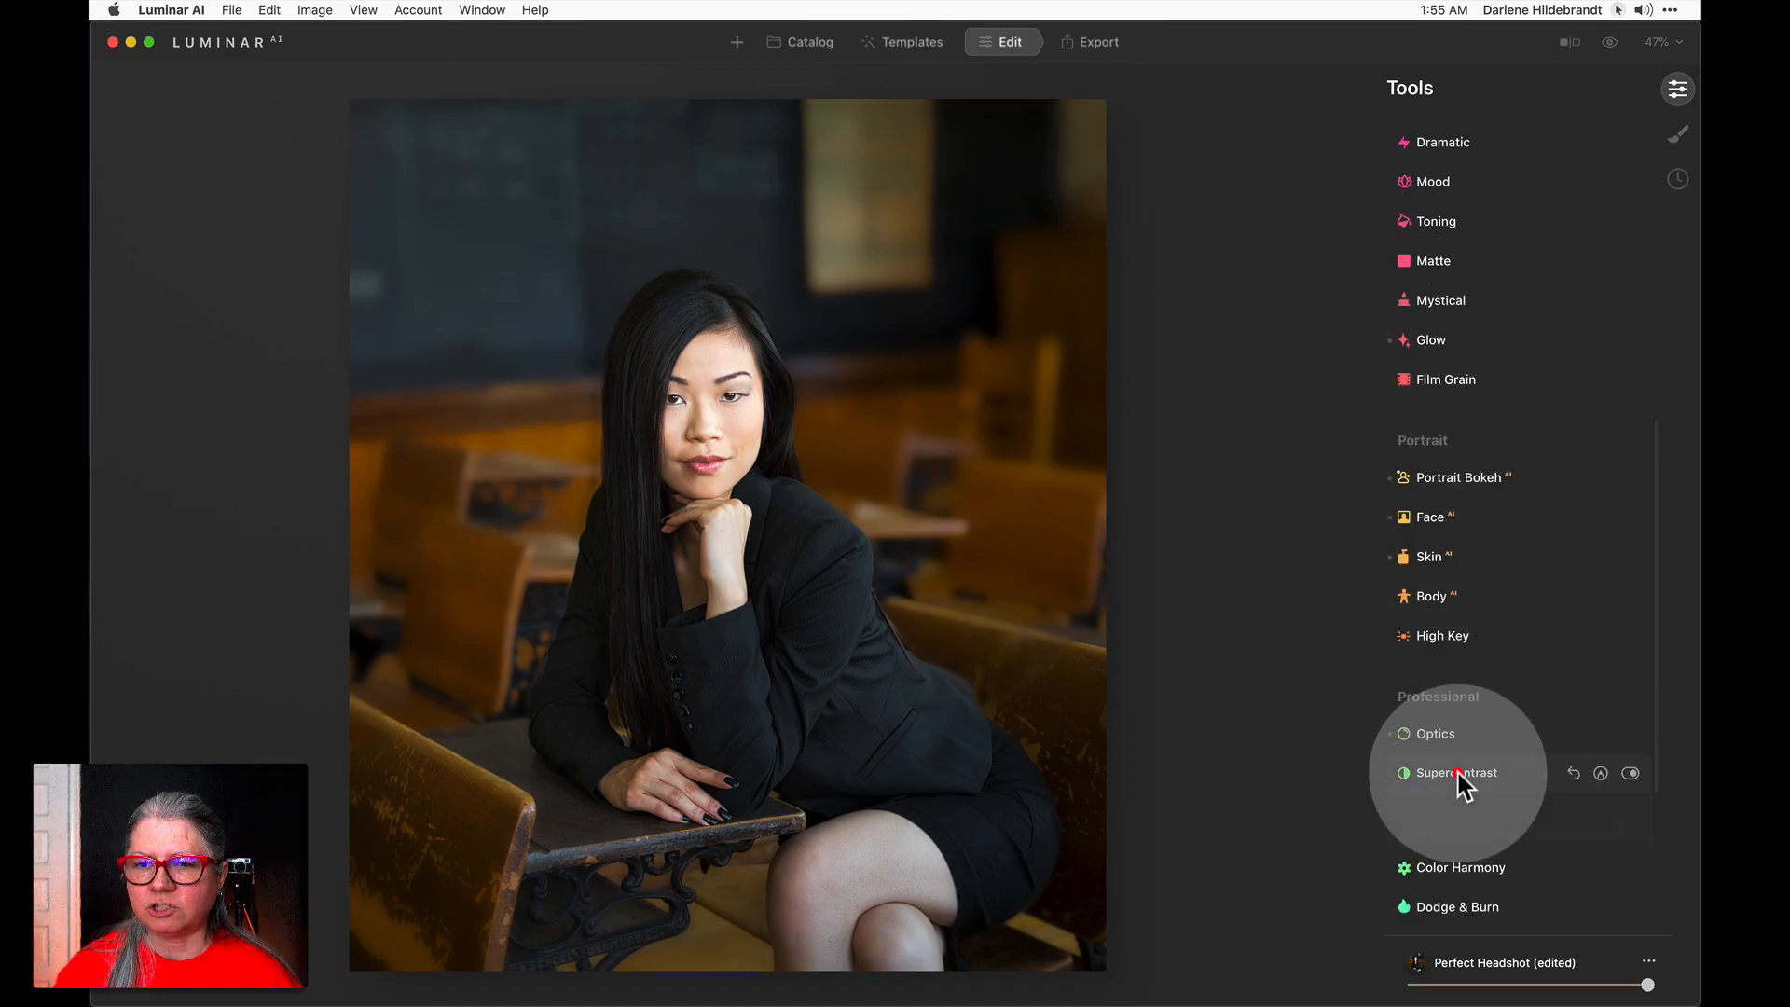
Set the Supercontrast Highlights Contrast to 20 and Highlights Balance to 71.
left_click(1458, 774)
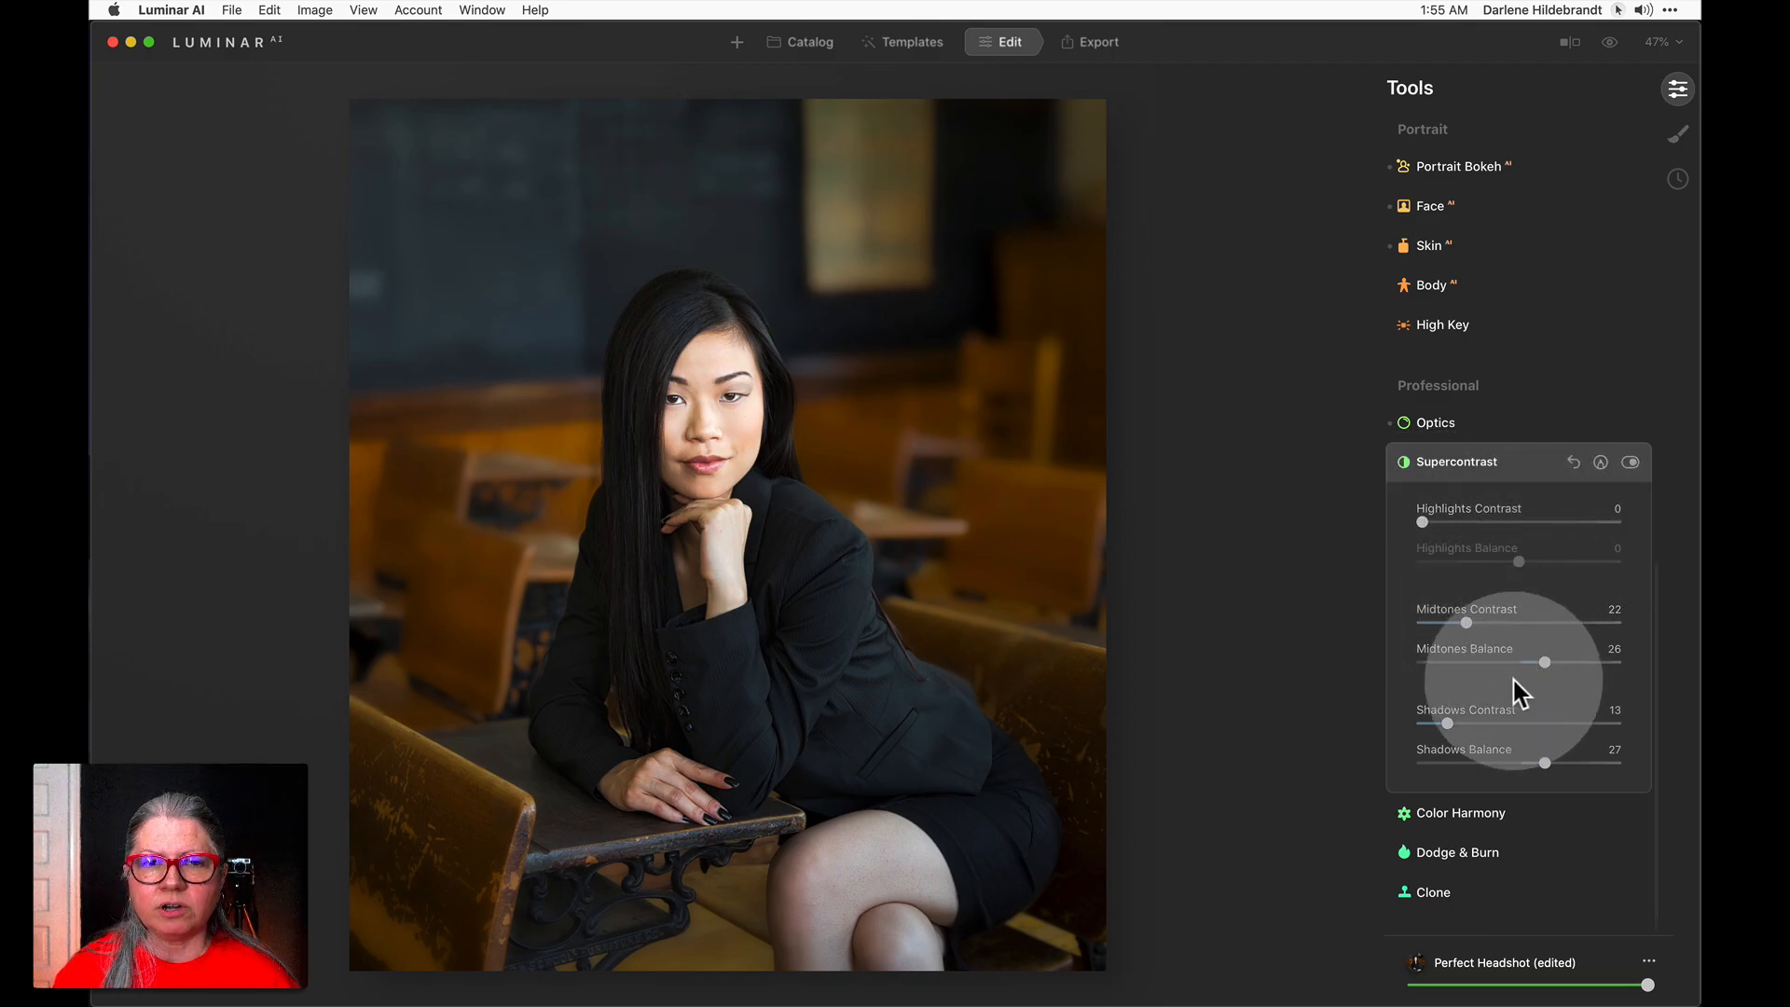
left_click_drag(1424, 522, 1518, 519)
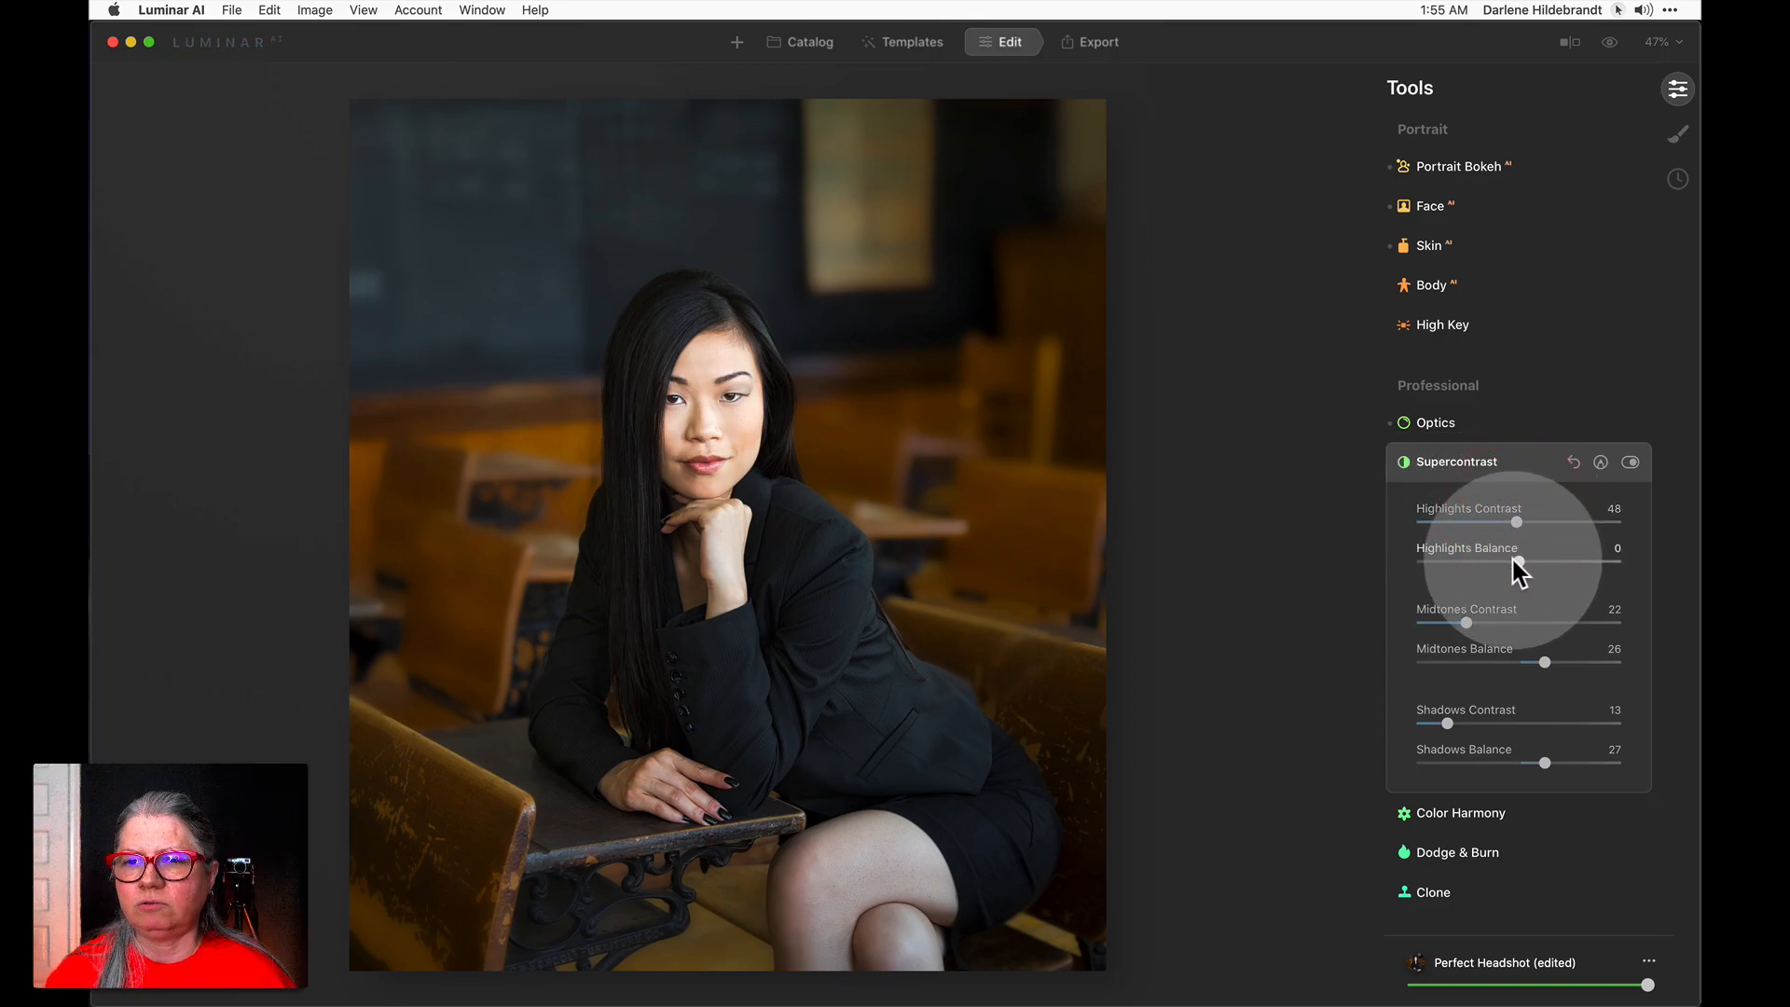
left_click_drag(1517, 561, 1577, 560)
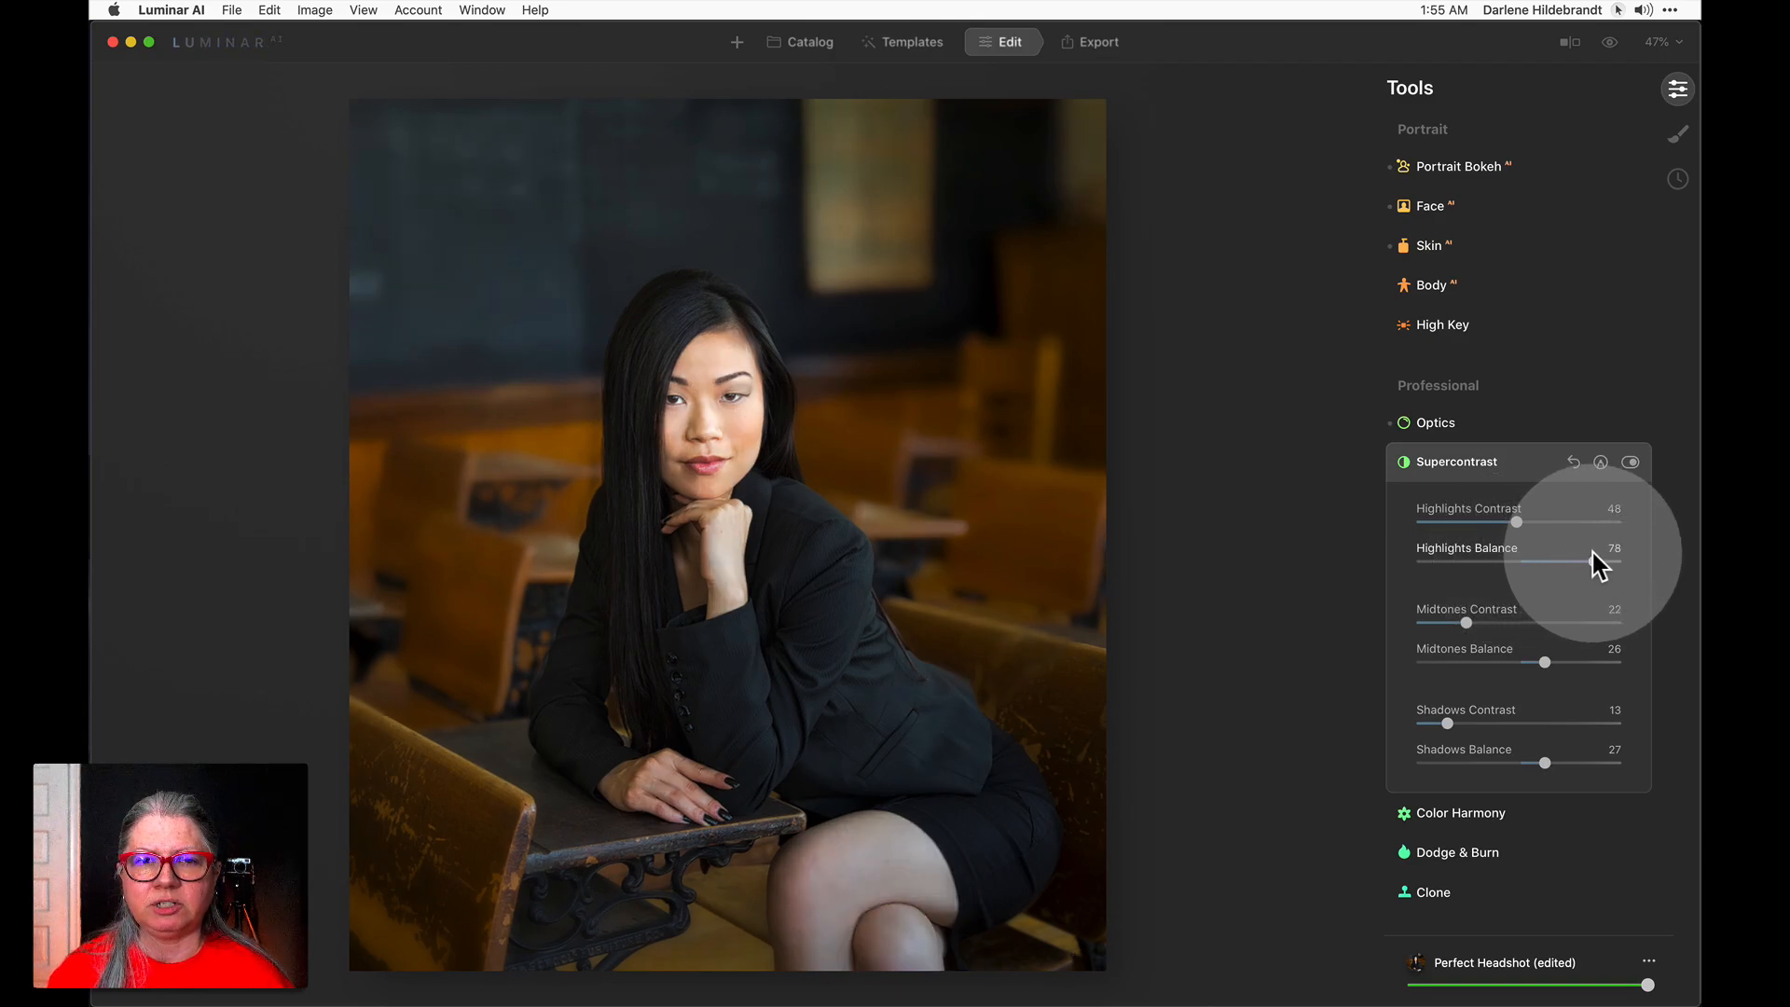
mouse_move(1592, 557)
left_mouse_down()
mouse_move(1400, 559)
mouse_move(1634, 566)
mouse_move(1329, 563)
mouse_move(1587, 562)
left_mouse_up()
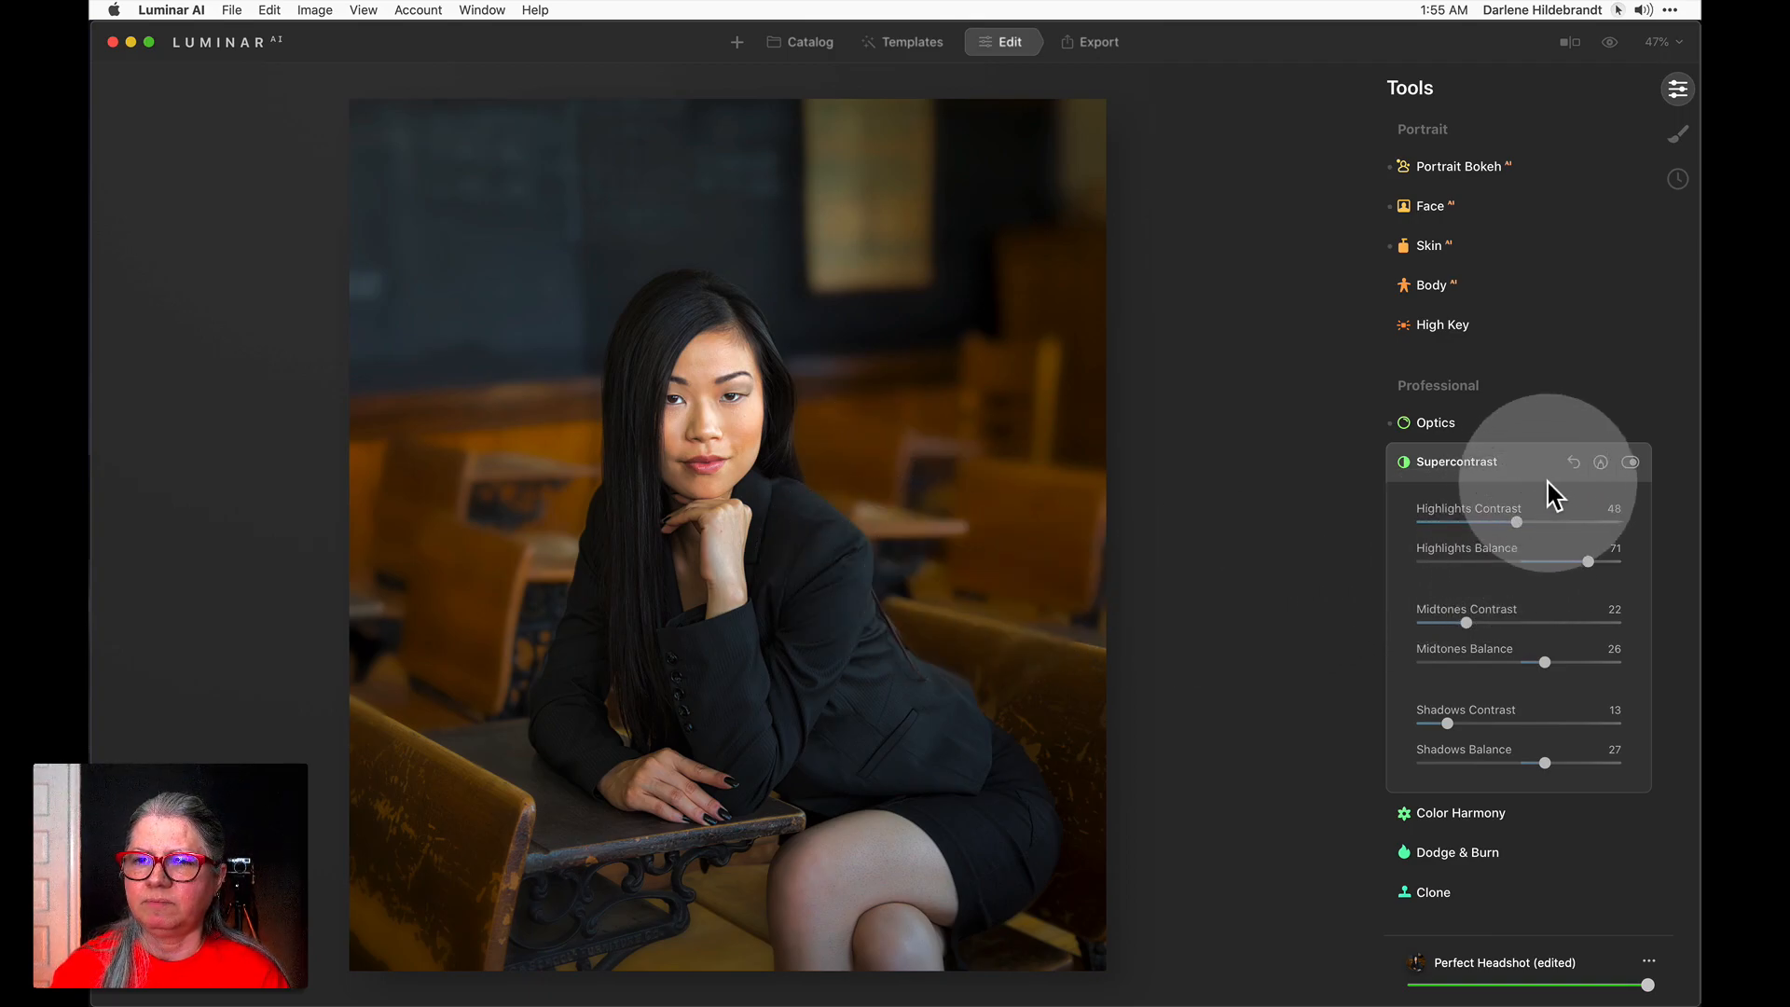
left_click_drag(1514, 521, 1461, 522)
Erase the Supercontrast effect from the woman's face and hair at 100 opacity, and close the adjustment.
left_click(1597, 461)
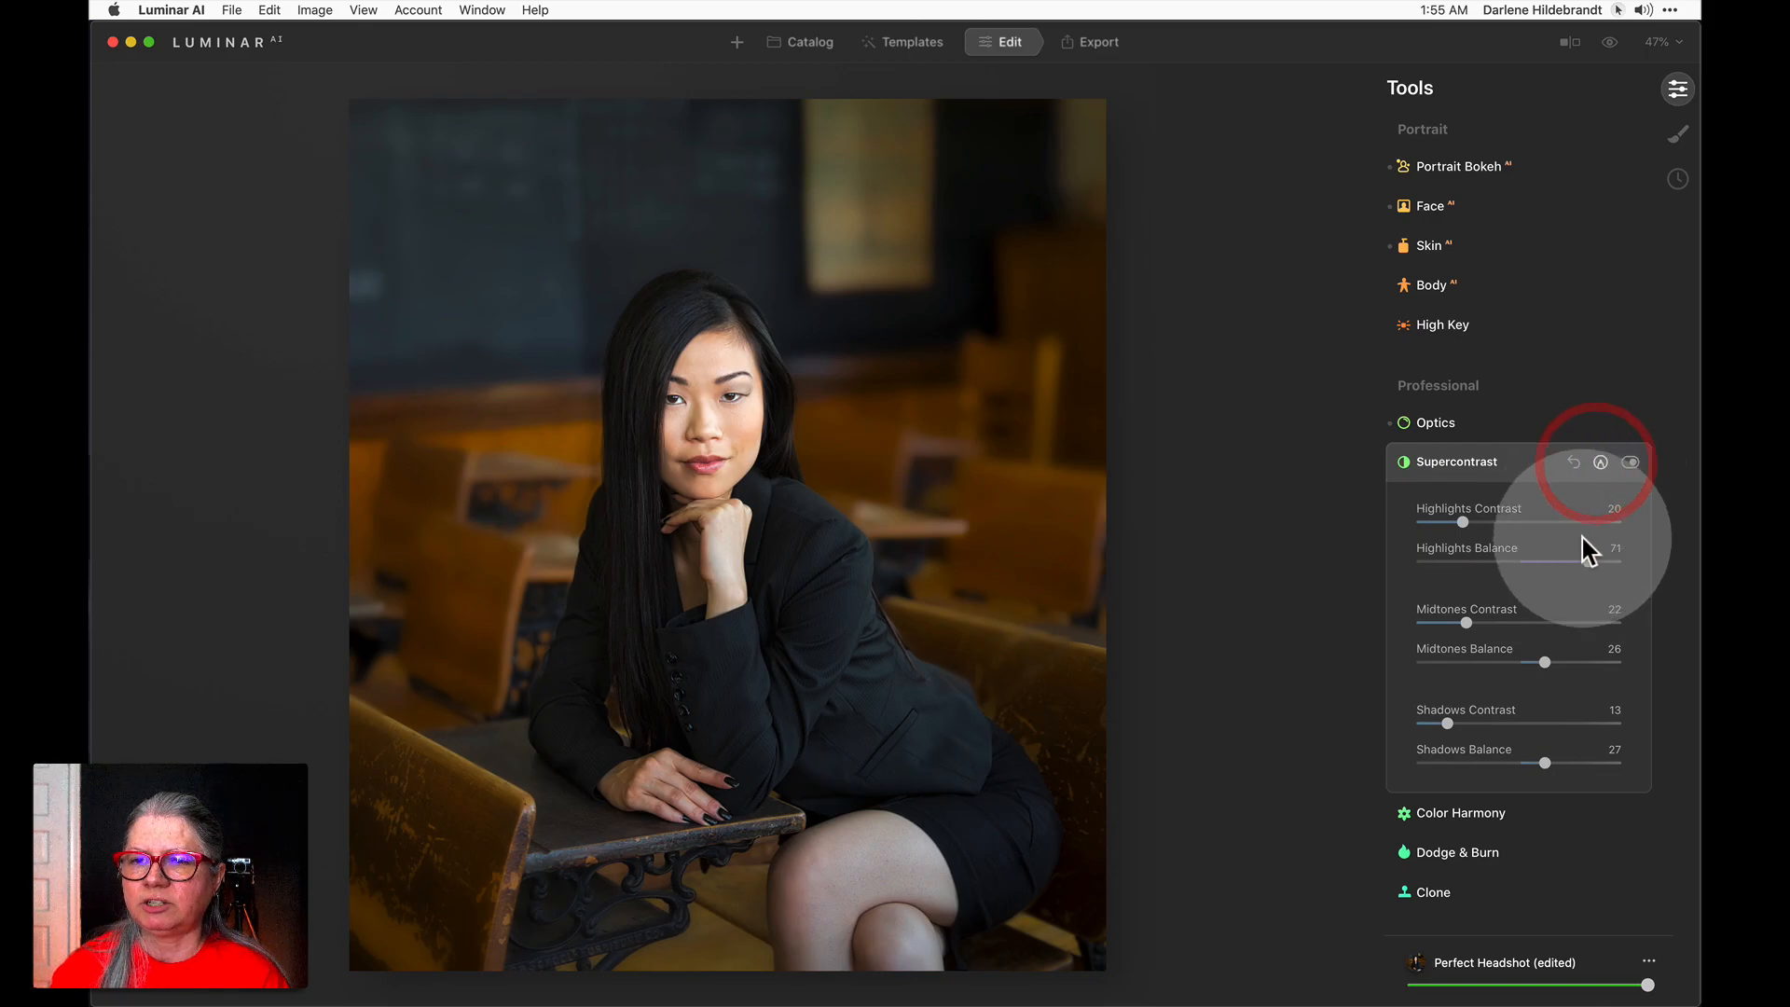
left_click(1570, 464)
left_click_drag(1503, 593, 1612, 589)
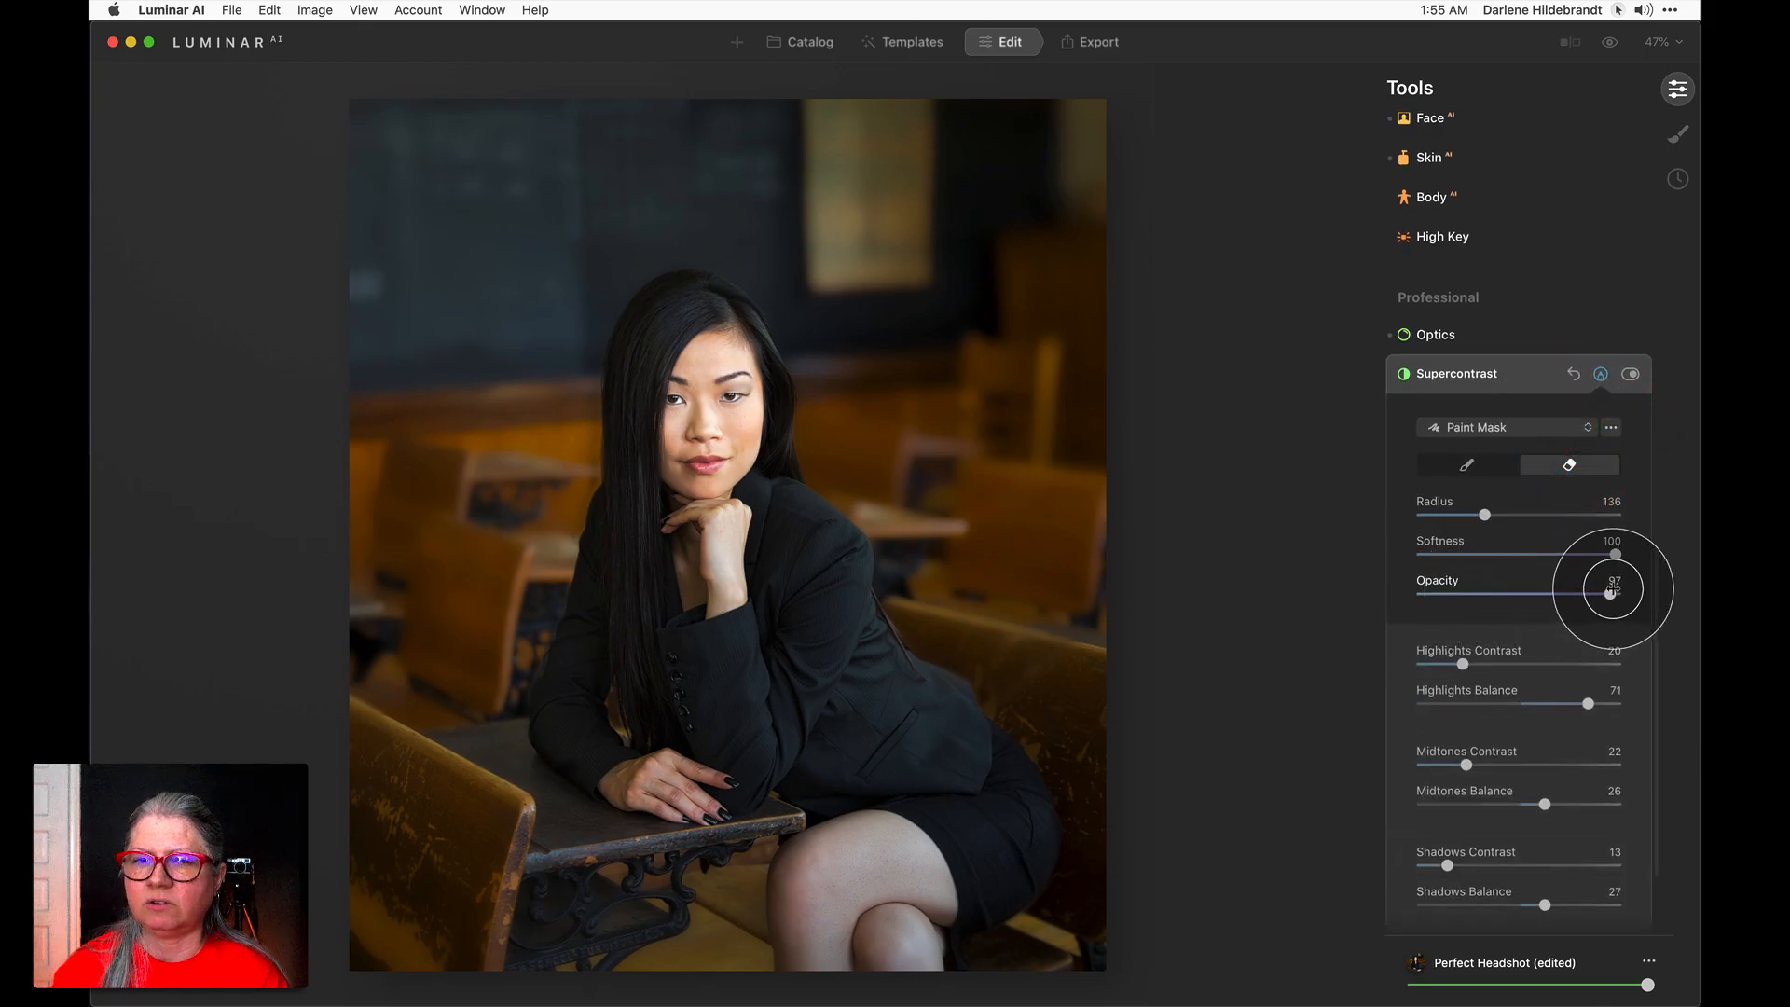
mouse_move(759, 439)
left_mouse_down()
mouse_move(696, 349)
mouse_move(679, 424)
mouse_move(708, 530)
mouse_move(661, 538)
mouse_move(646, 436)
mouse_move(667, 609)
mouse_move(750, 557)
mouse_move(645, 758)
mouse_move(690, 769)
mouse_move(658, 775)
mouse_move(626, 727)
mouse_move(688, 737)
mouse_move(818, 682)
mouse_move(869, 710)
mouse_move(775, 539)
mouse_move(607, 618)
left_mouse_up()
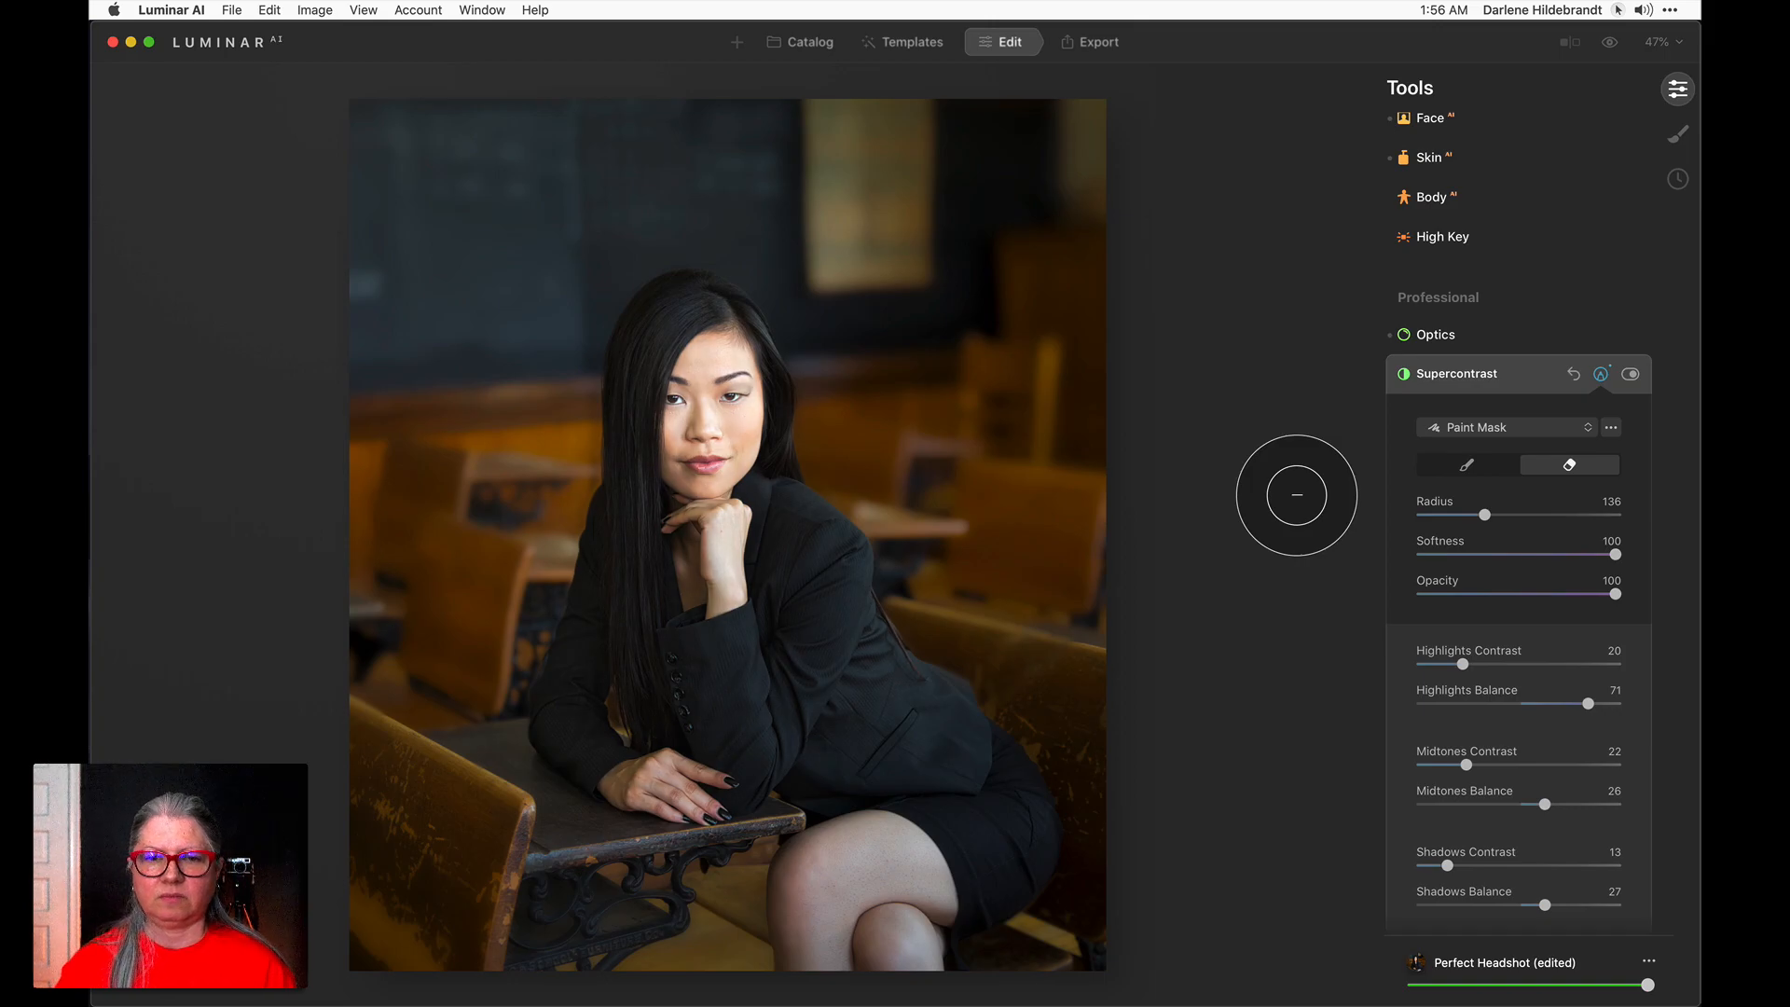
left_click(1540, 372)
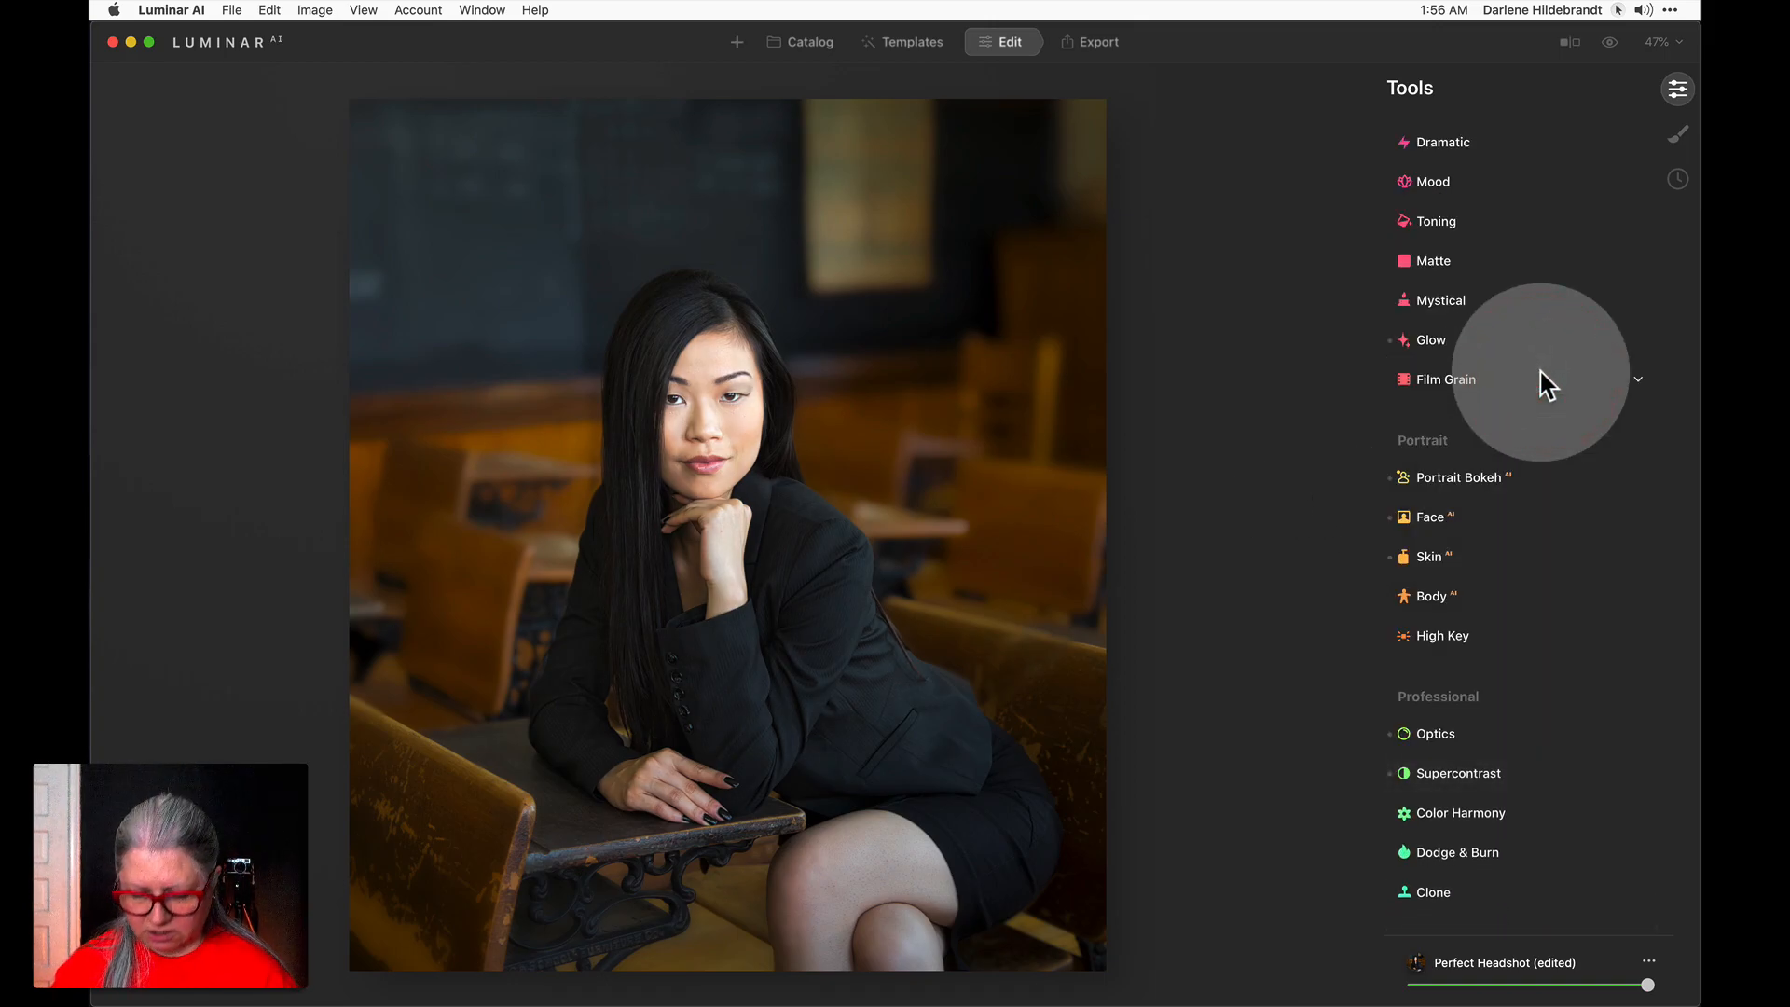
Compare the finished classroom portrait with the original photo.
key("backslash")
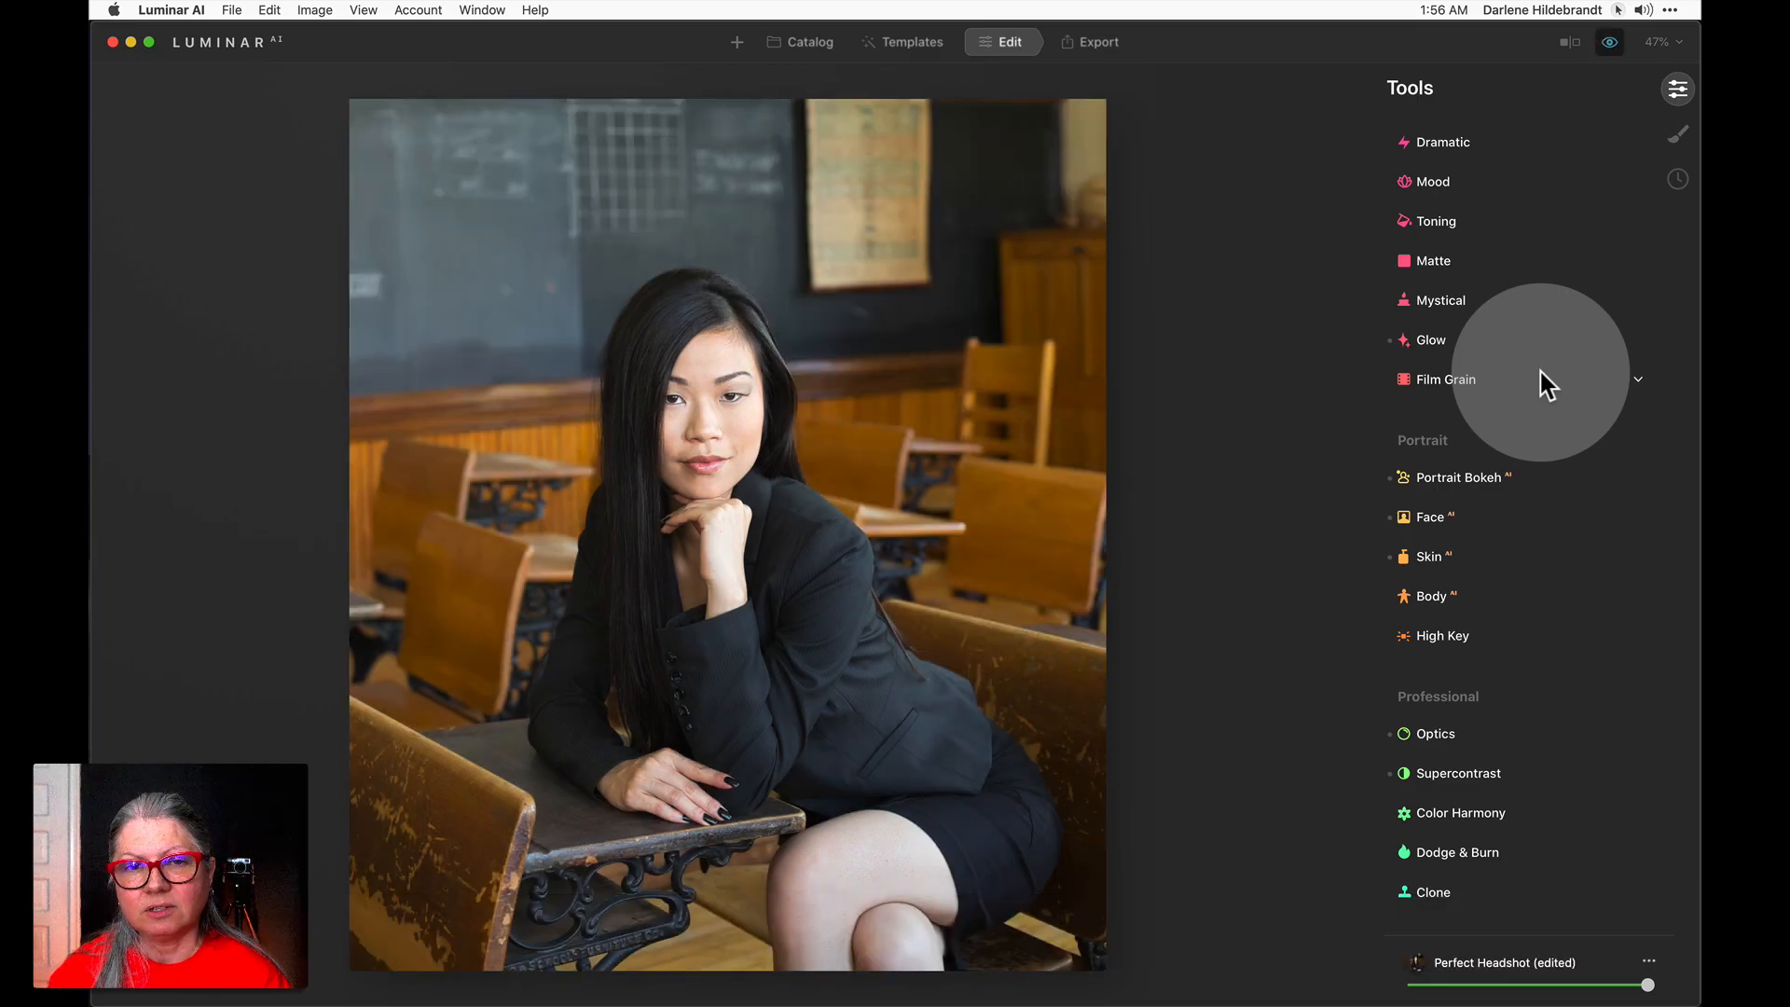
key("backslash")
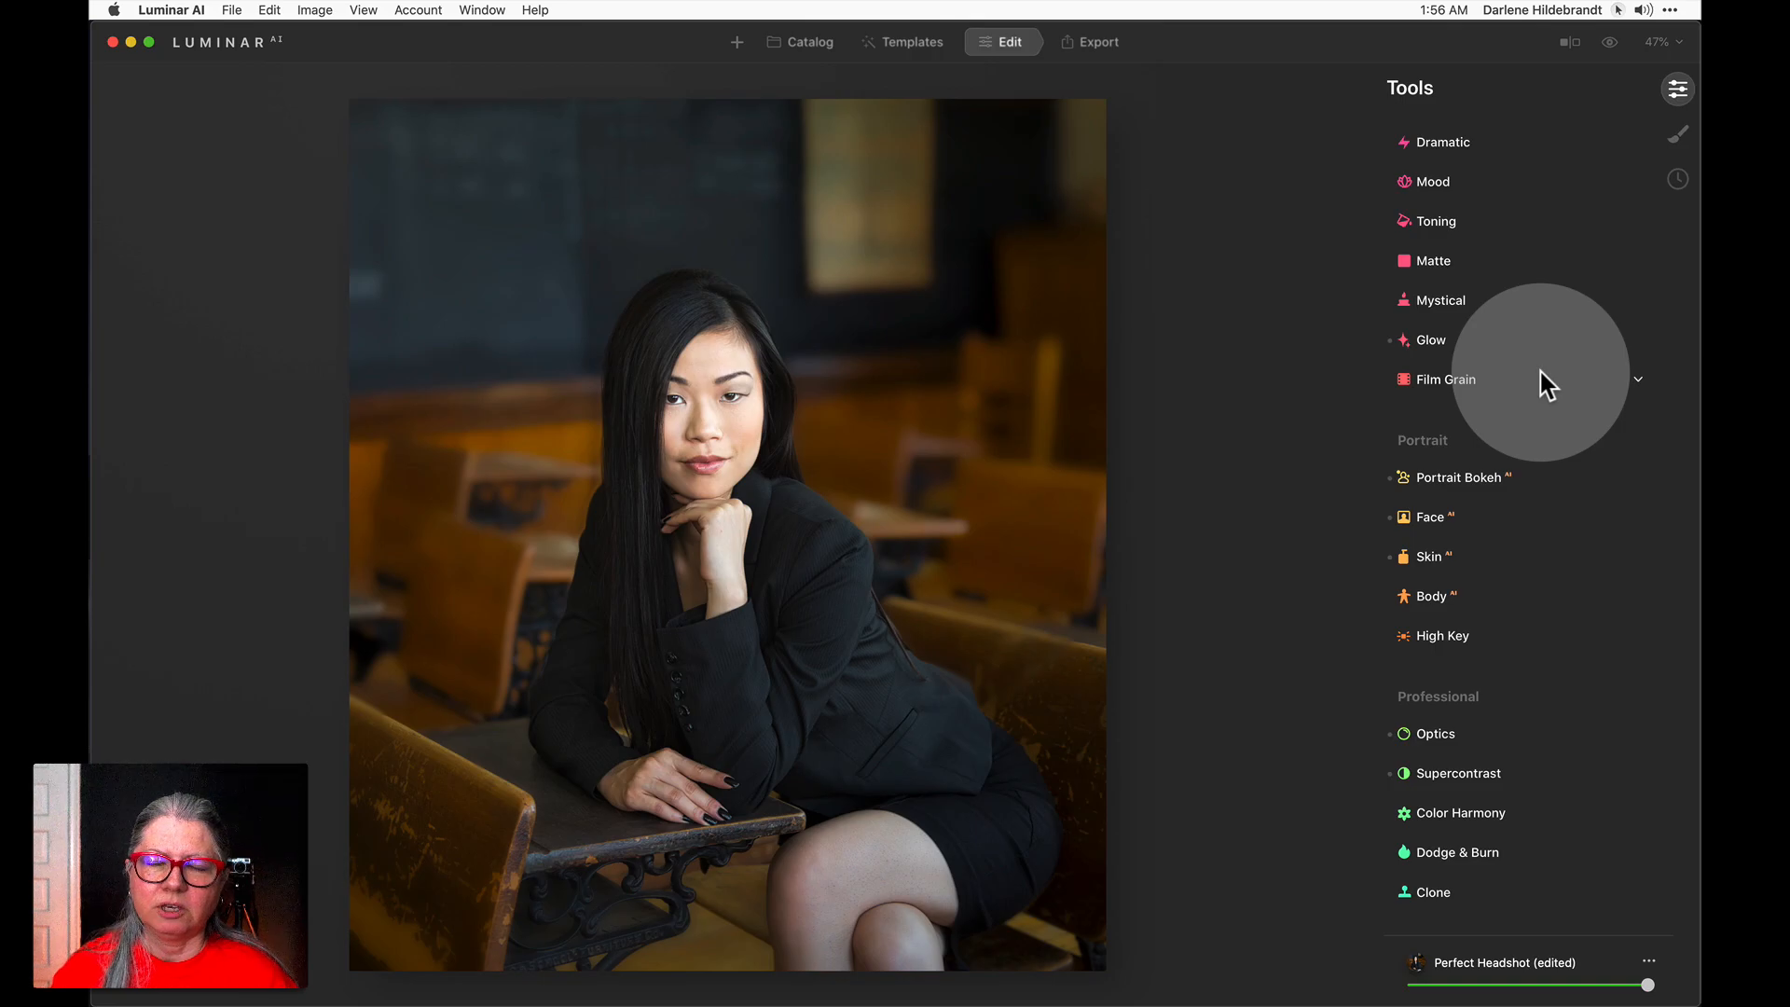